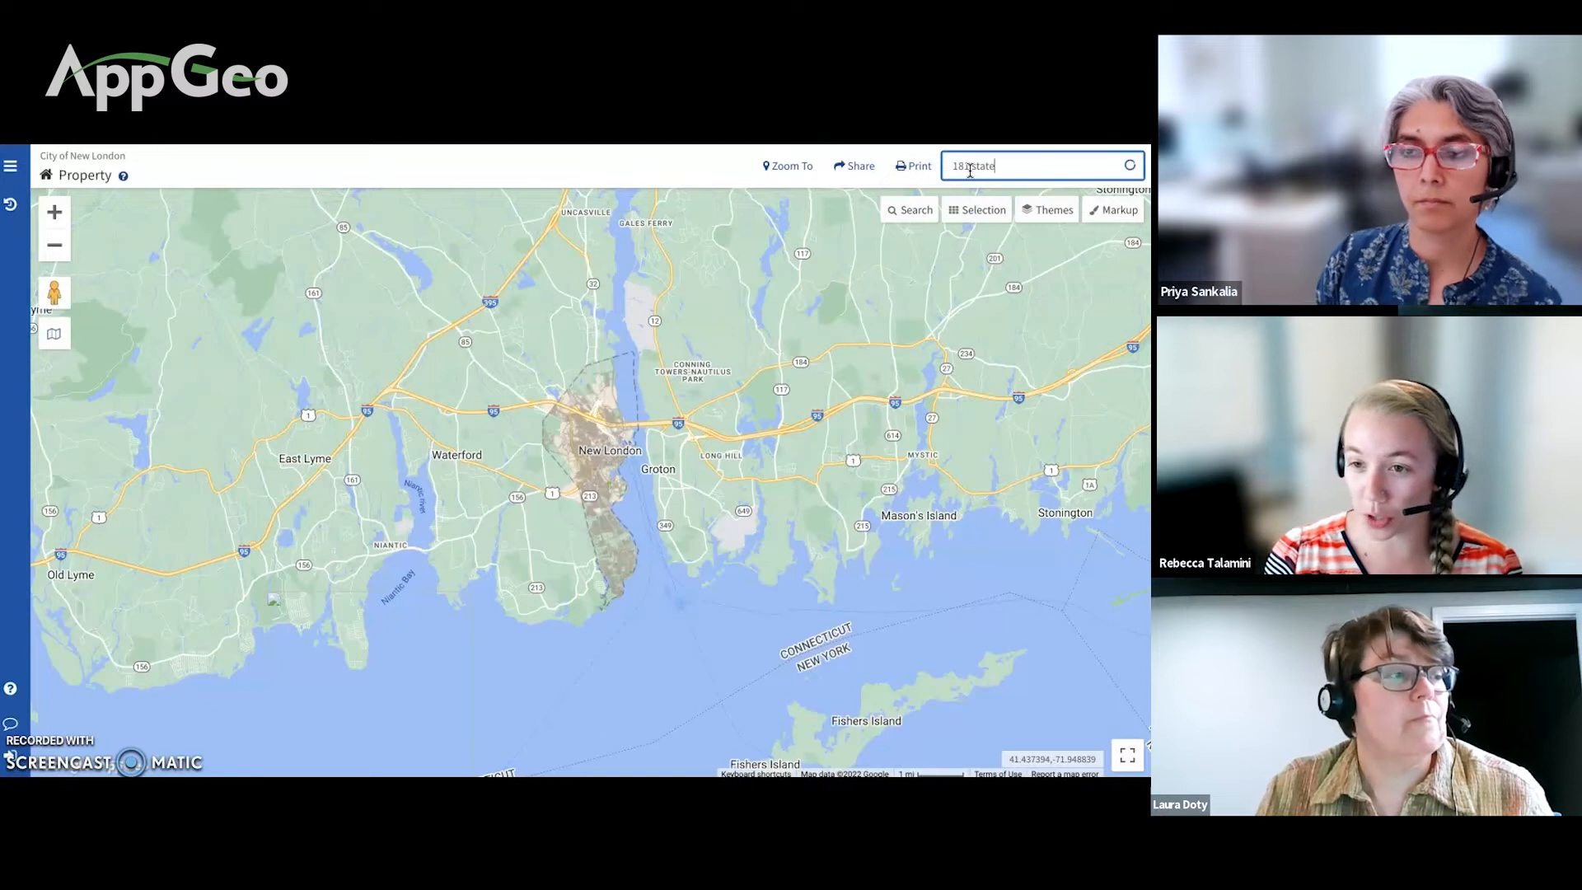
click(968, 206)
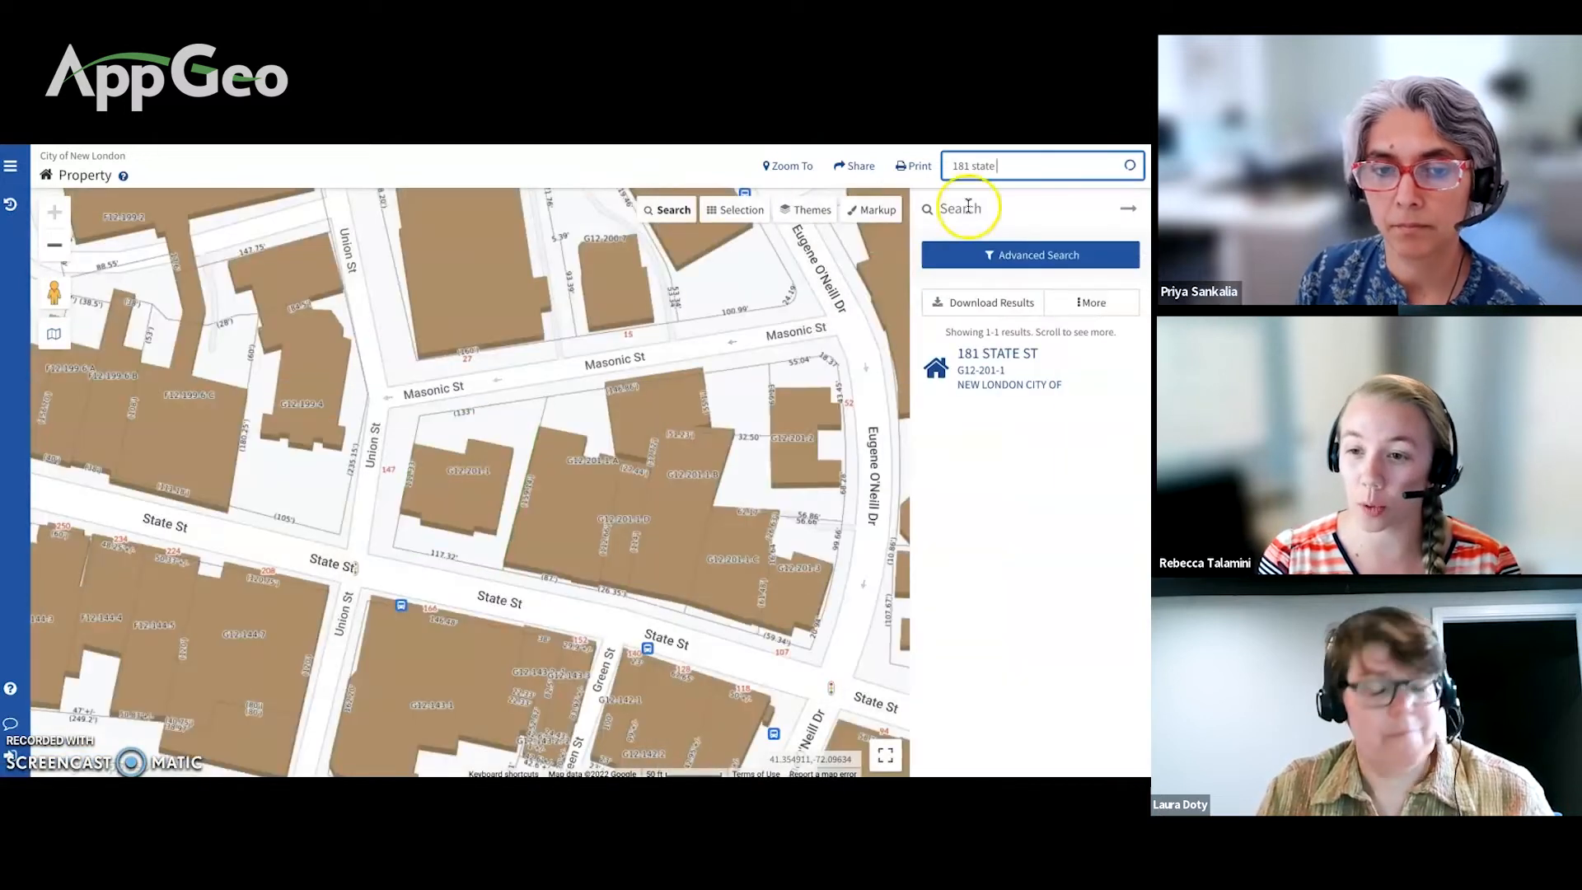
click(970, 360)
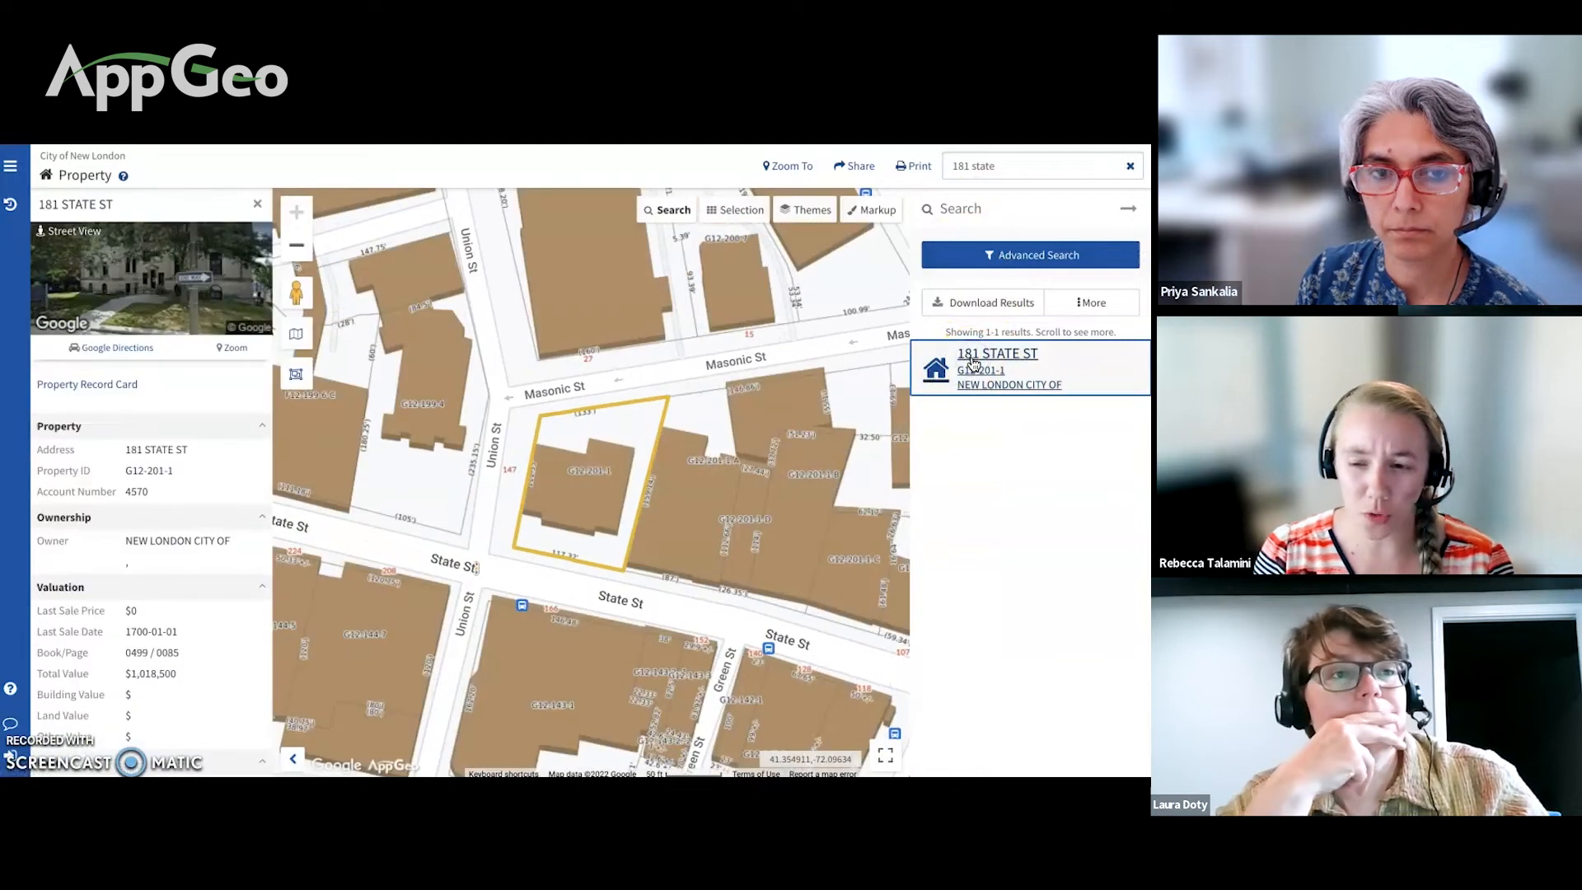
scroll(216, 410, down, 1)
scroll(216, 410, down, 1)
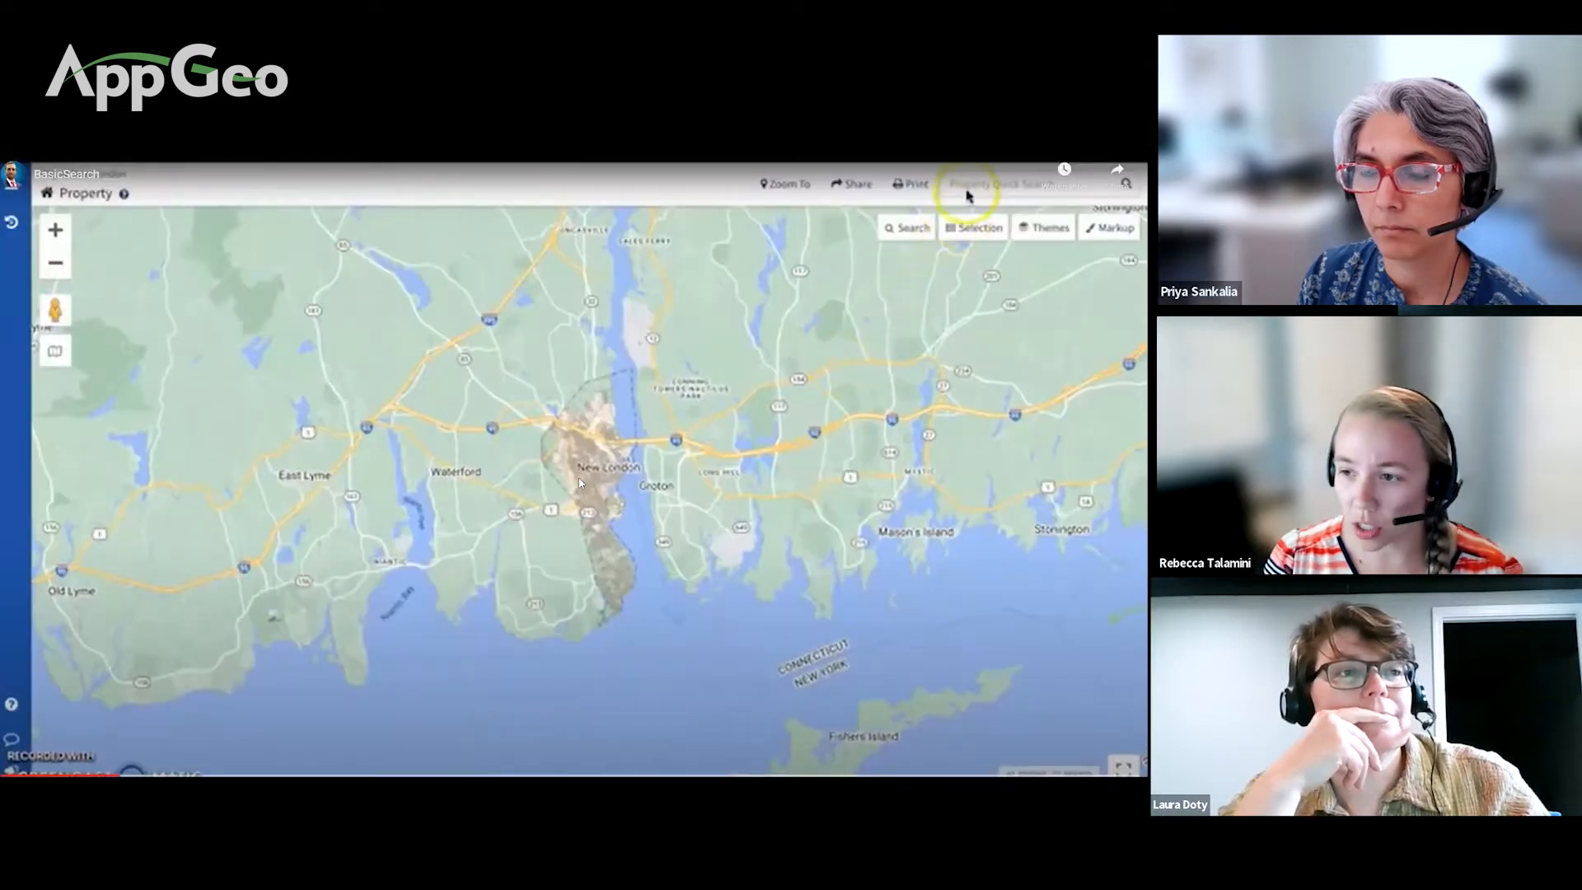
click(968, 195)
text(18)
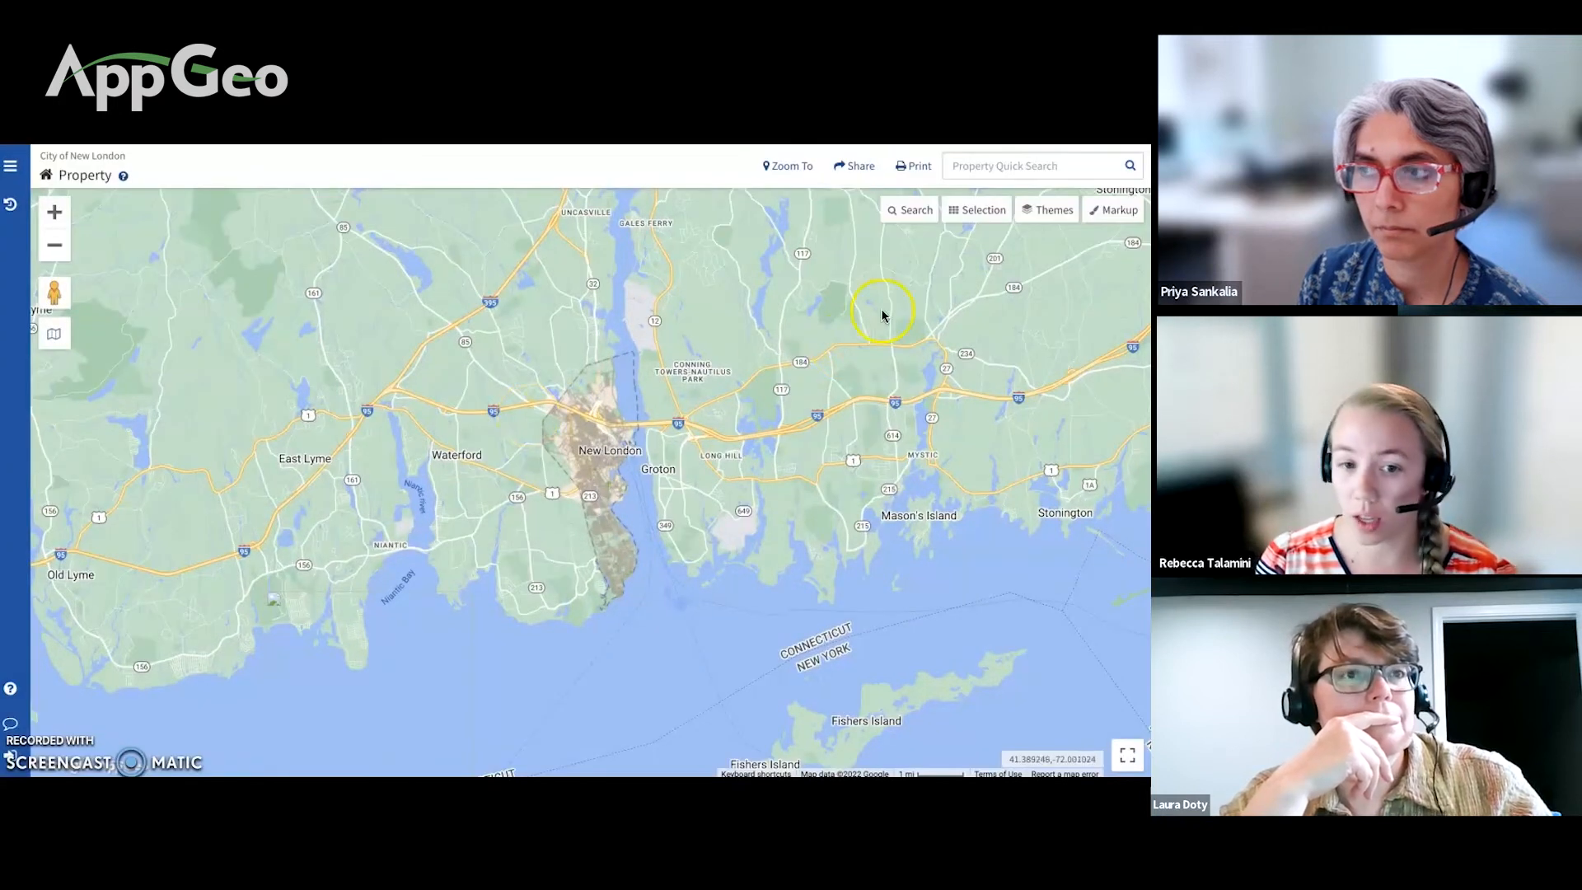
click(969, 168)
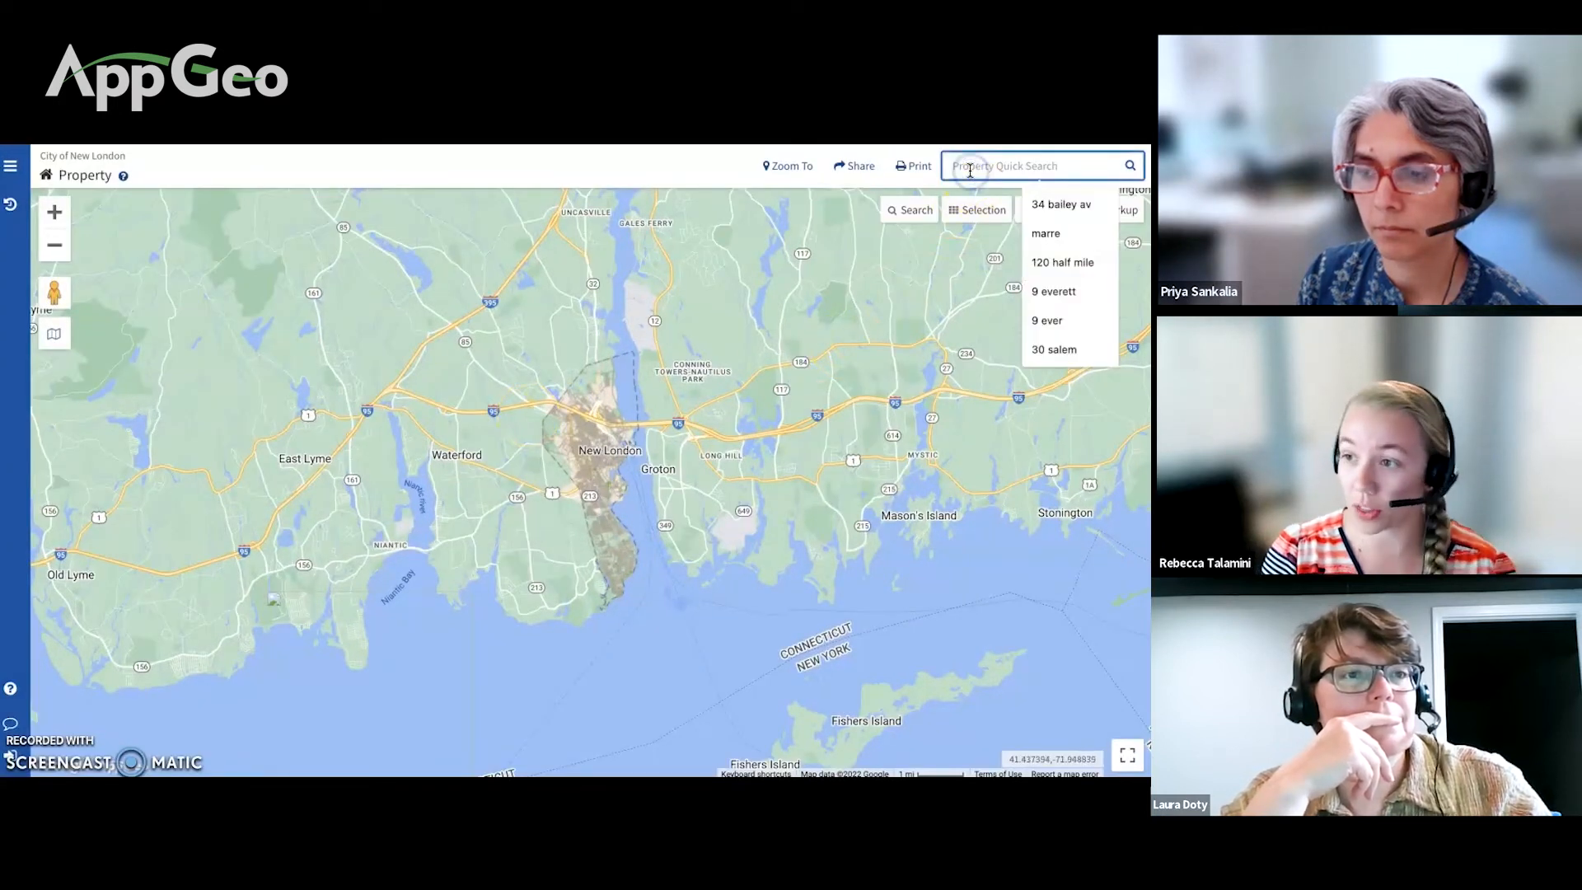
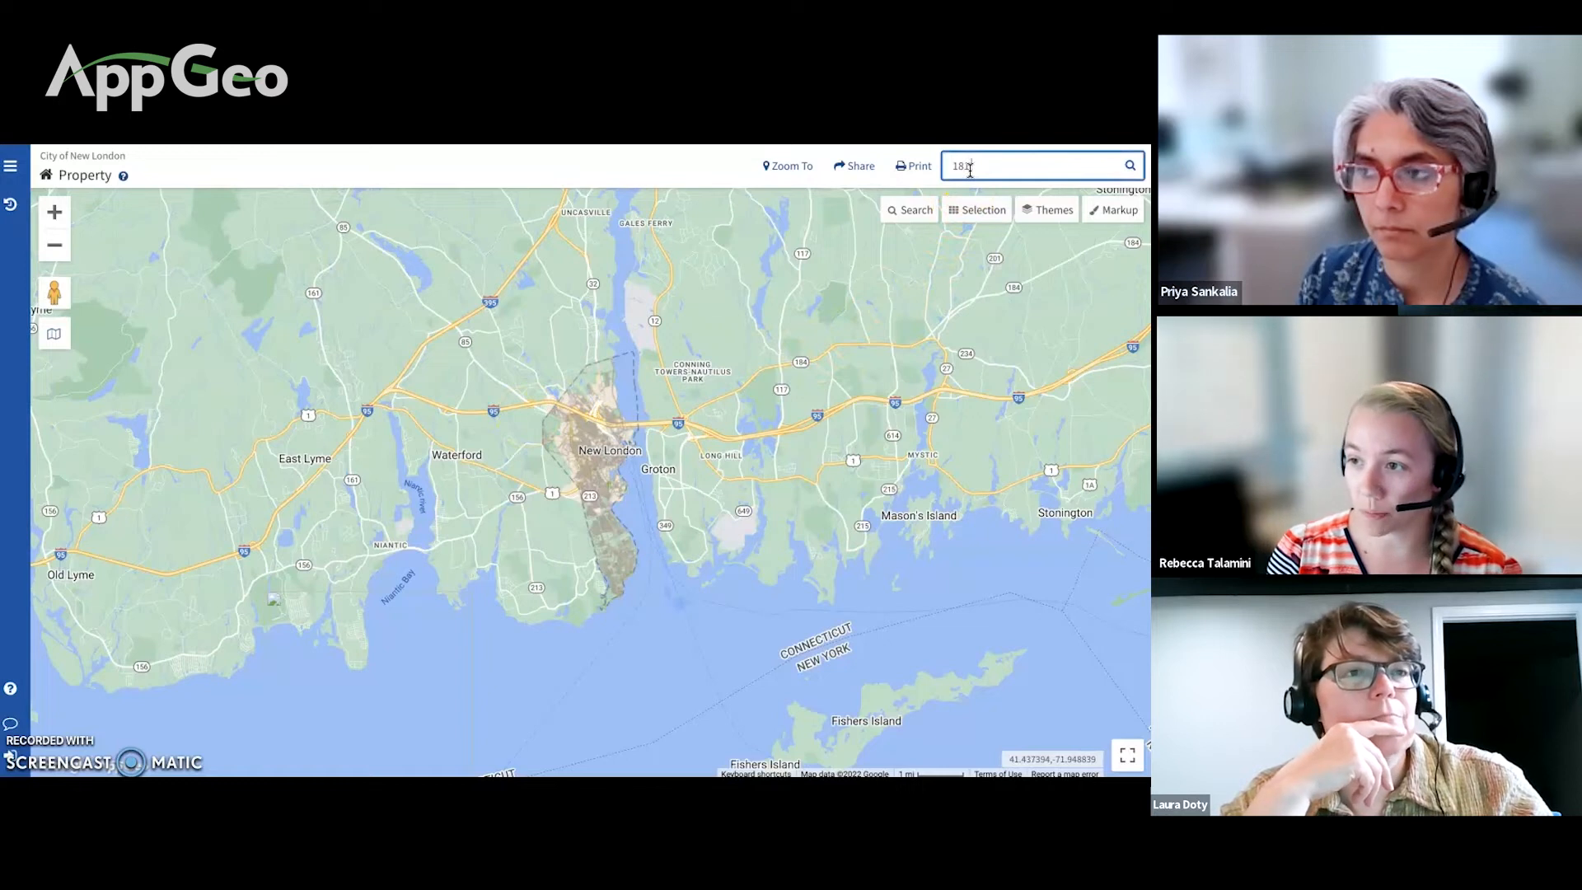
key(Return)
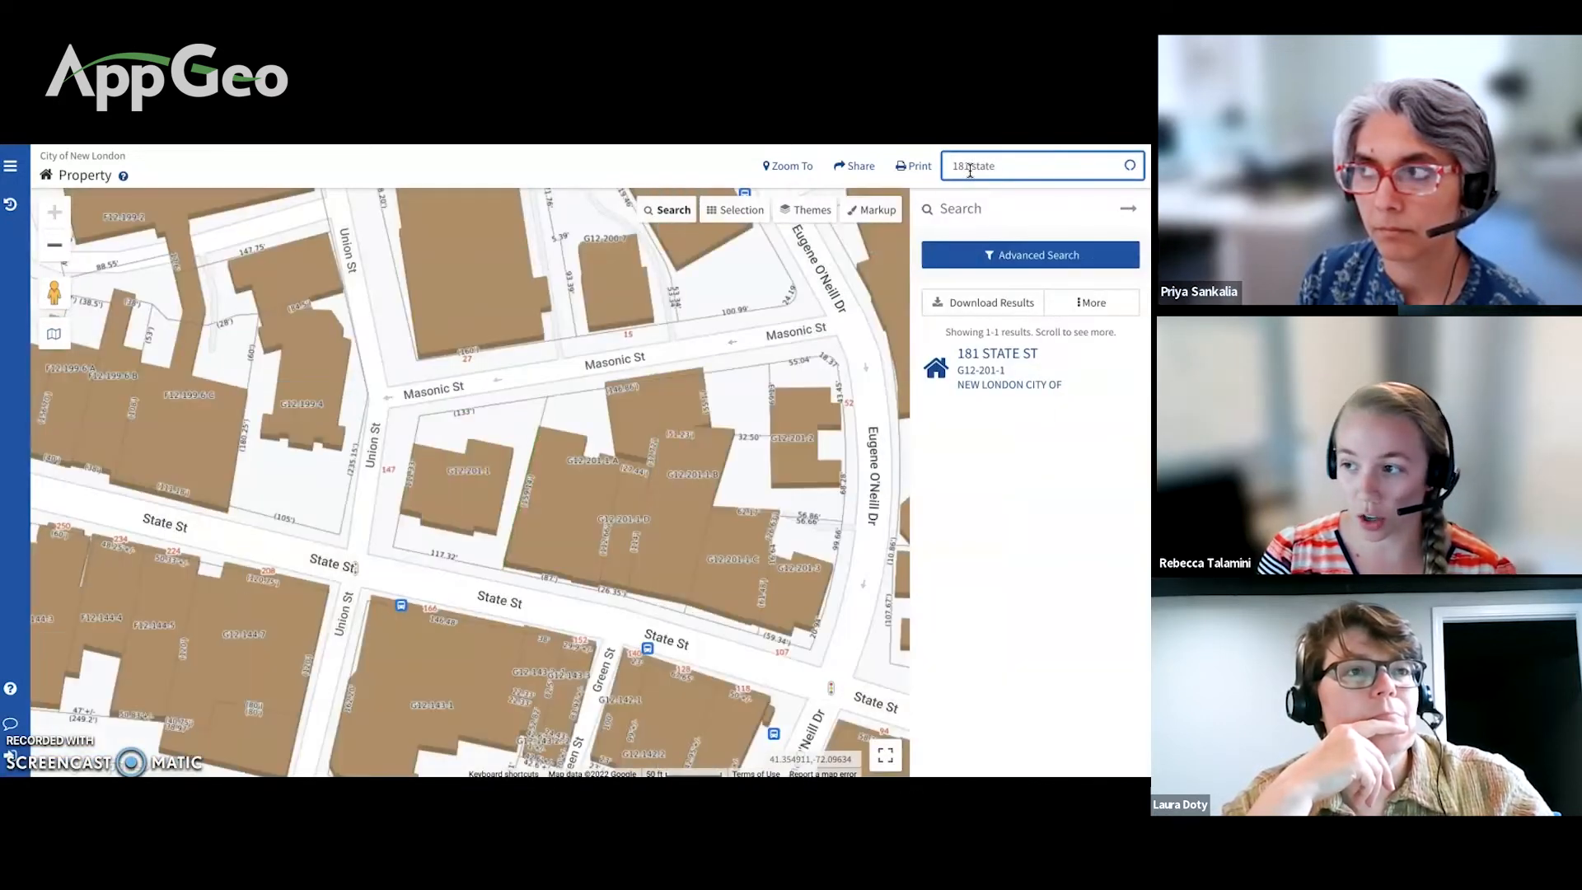
click(991, 352)
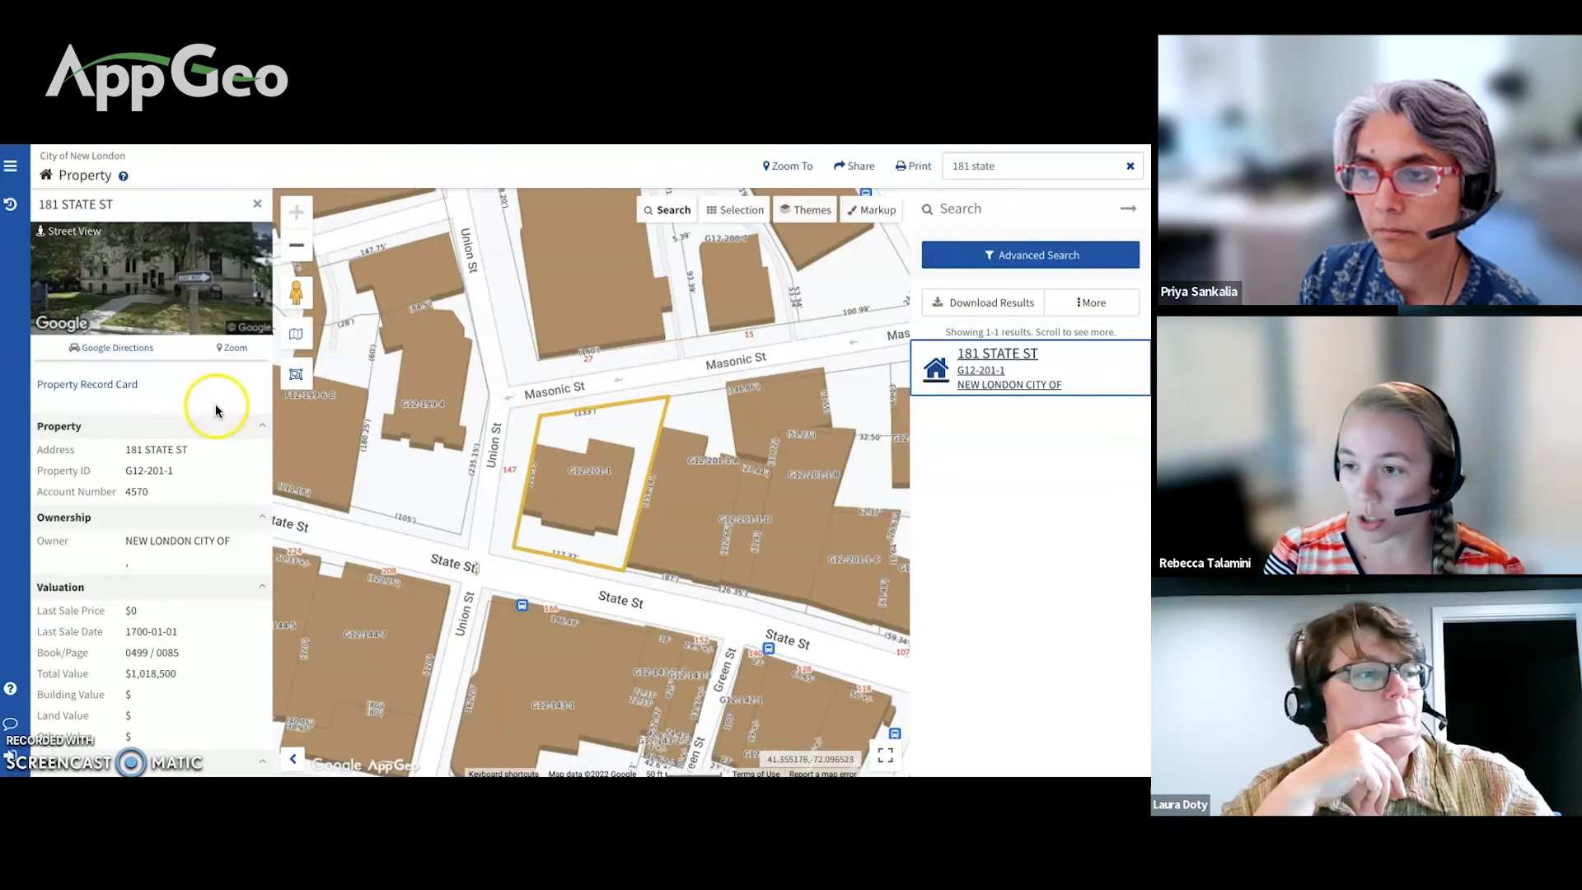
scroll(217, 410, down, 1)
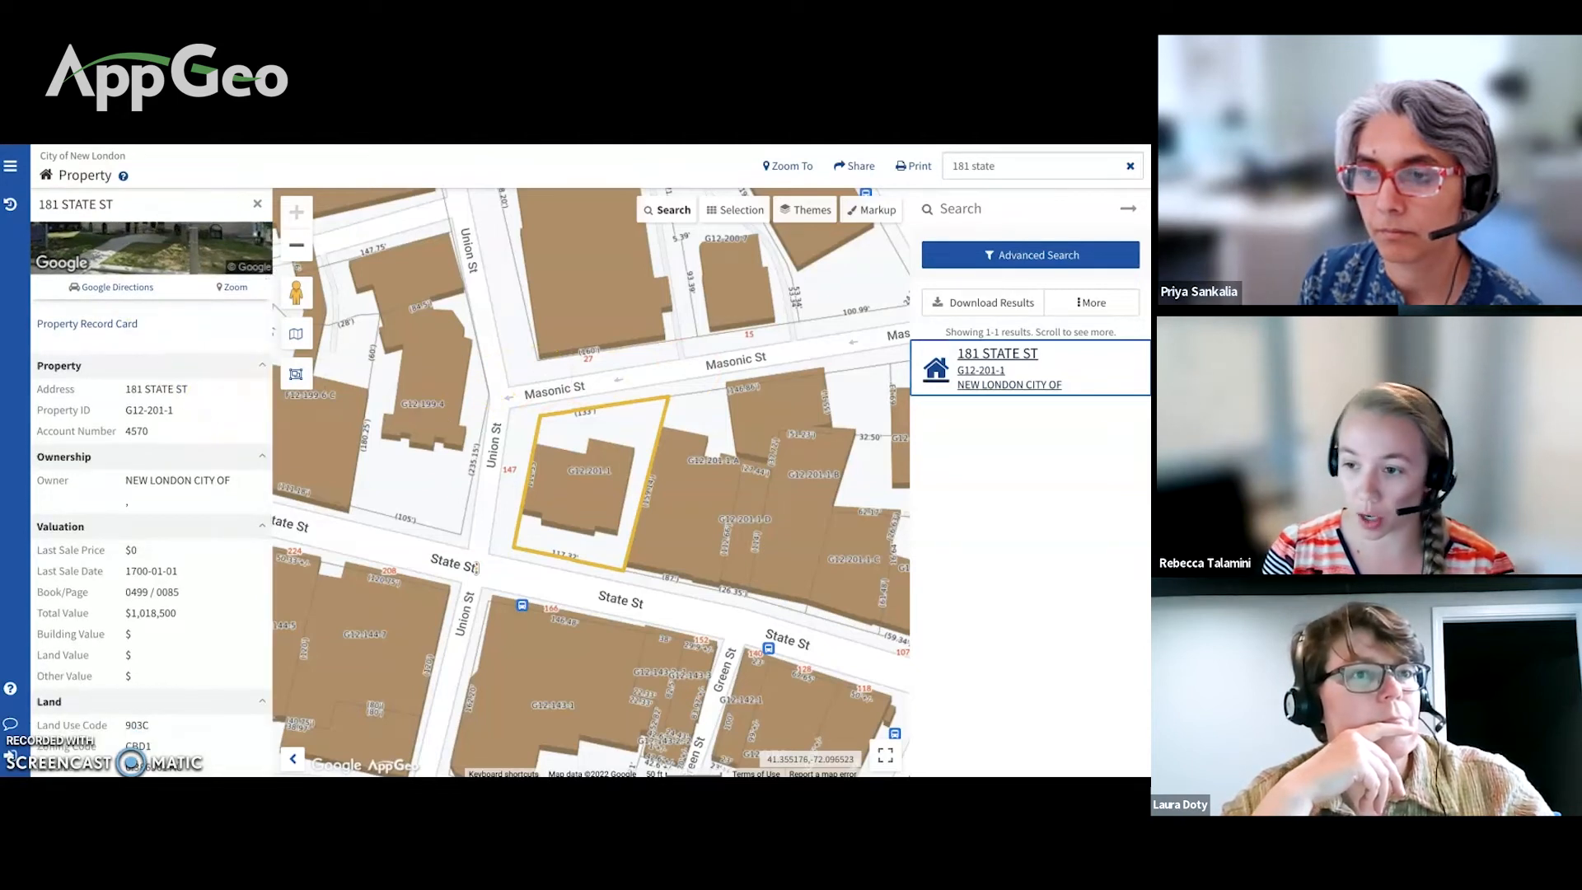
scroll(206, 395, up, 1)
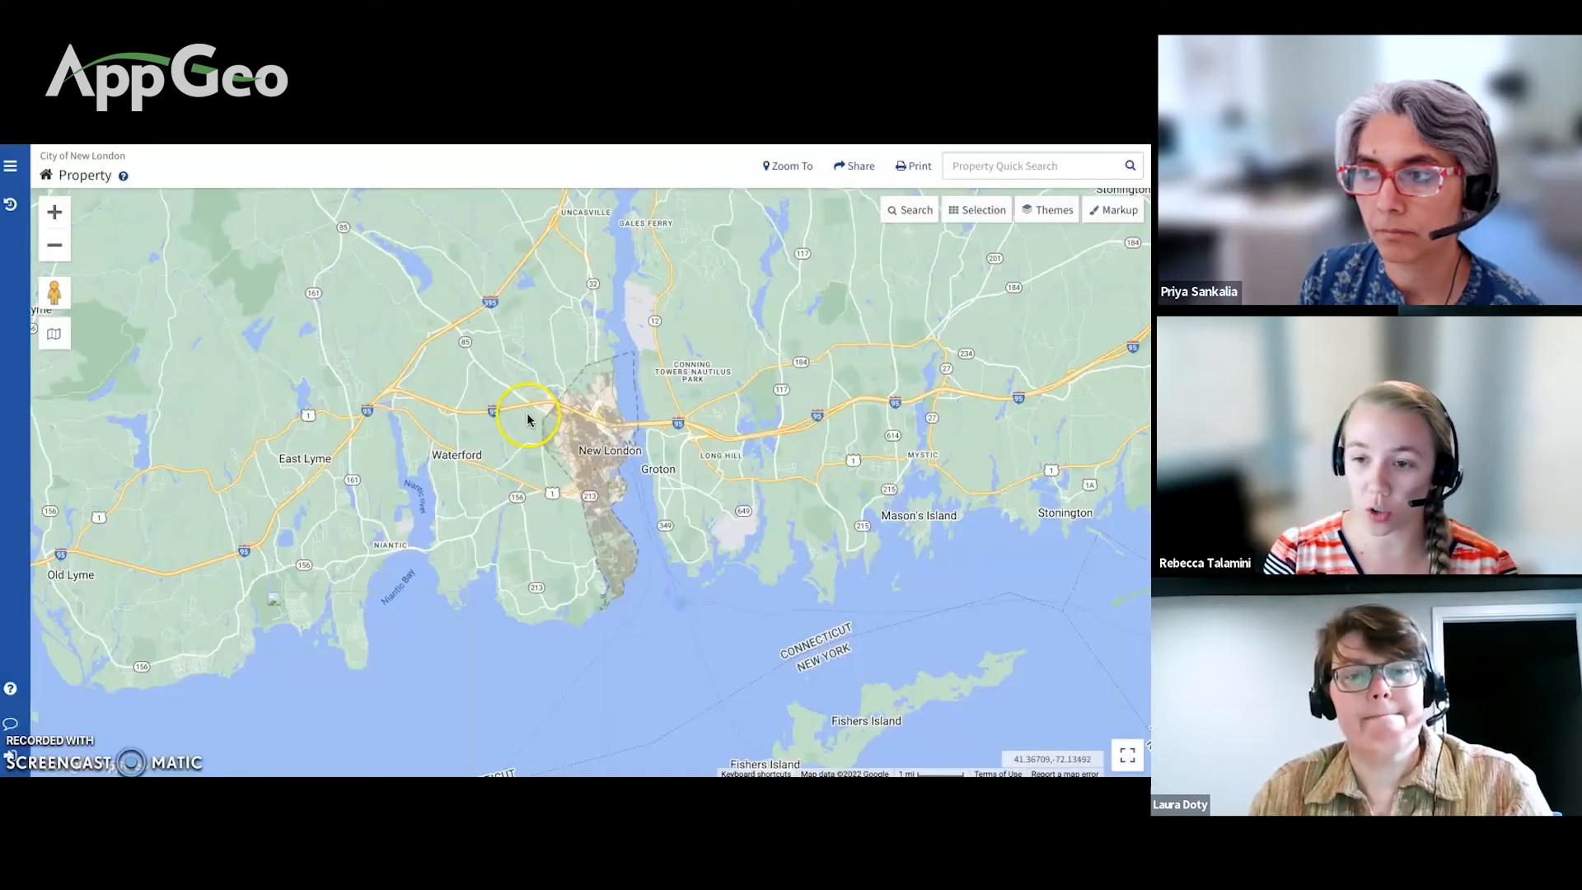
click(969, 168)
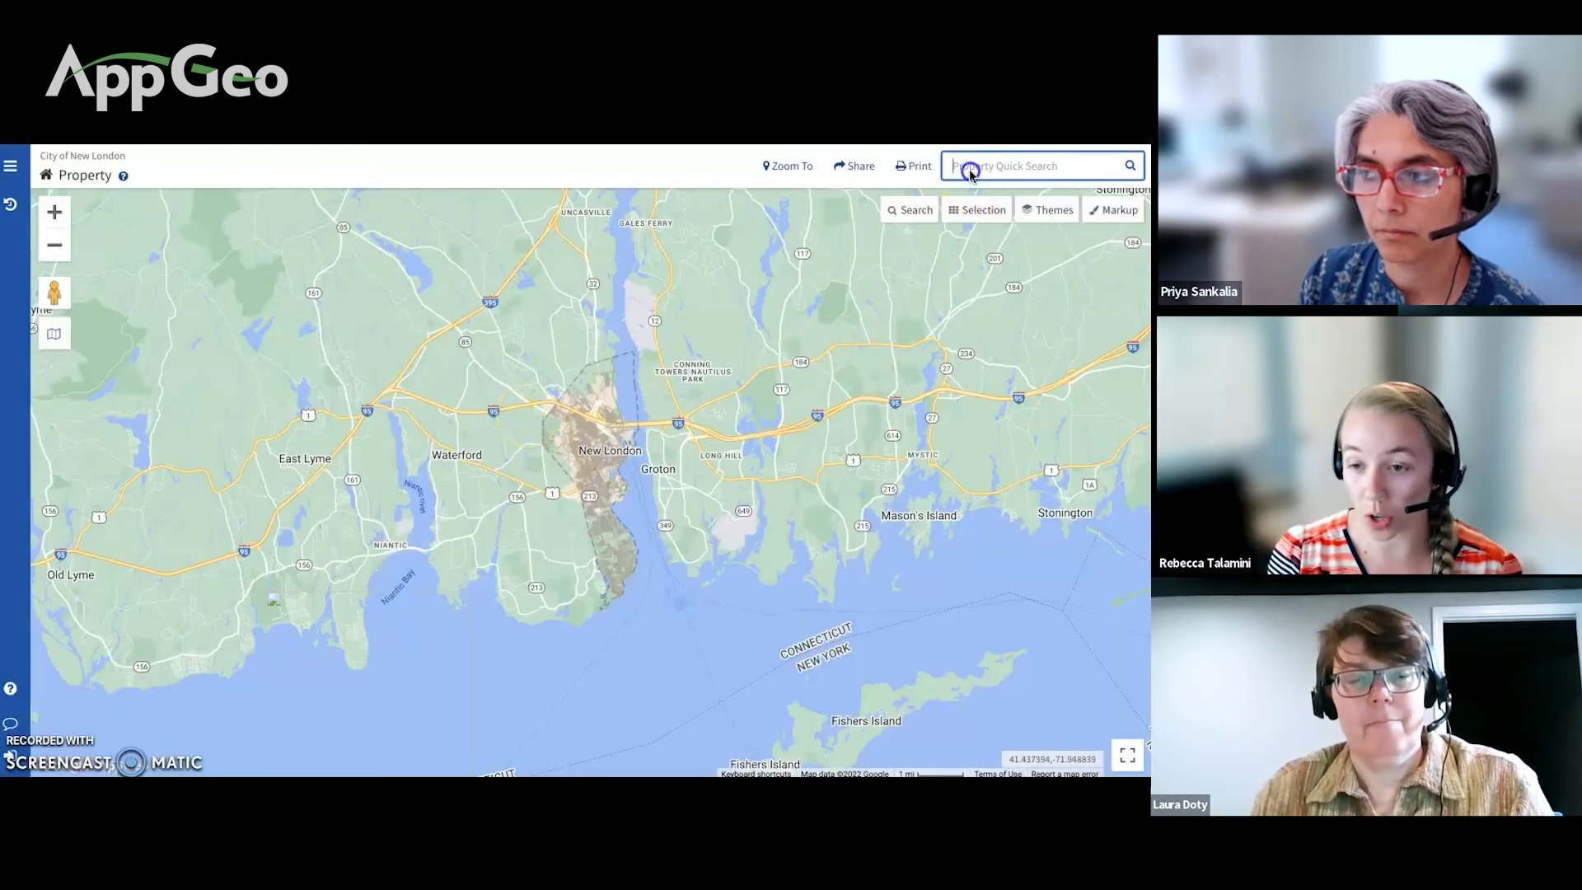
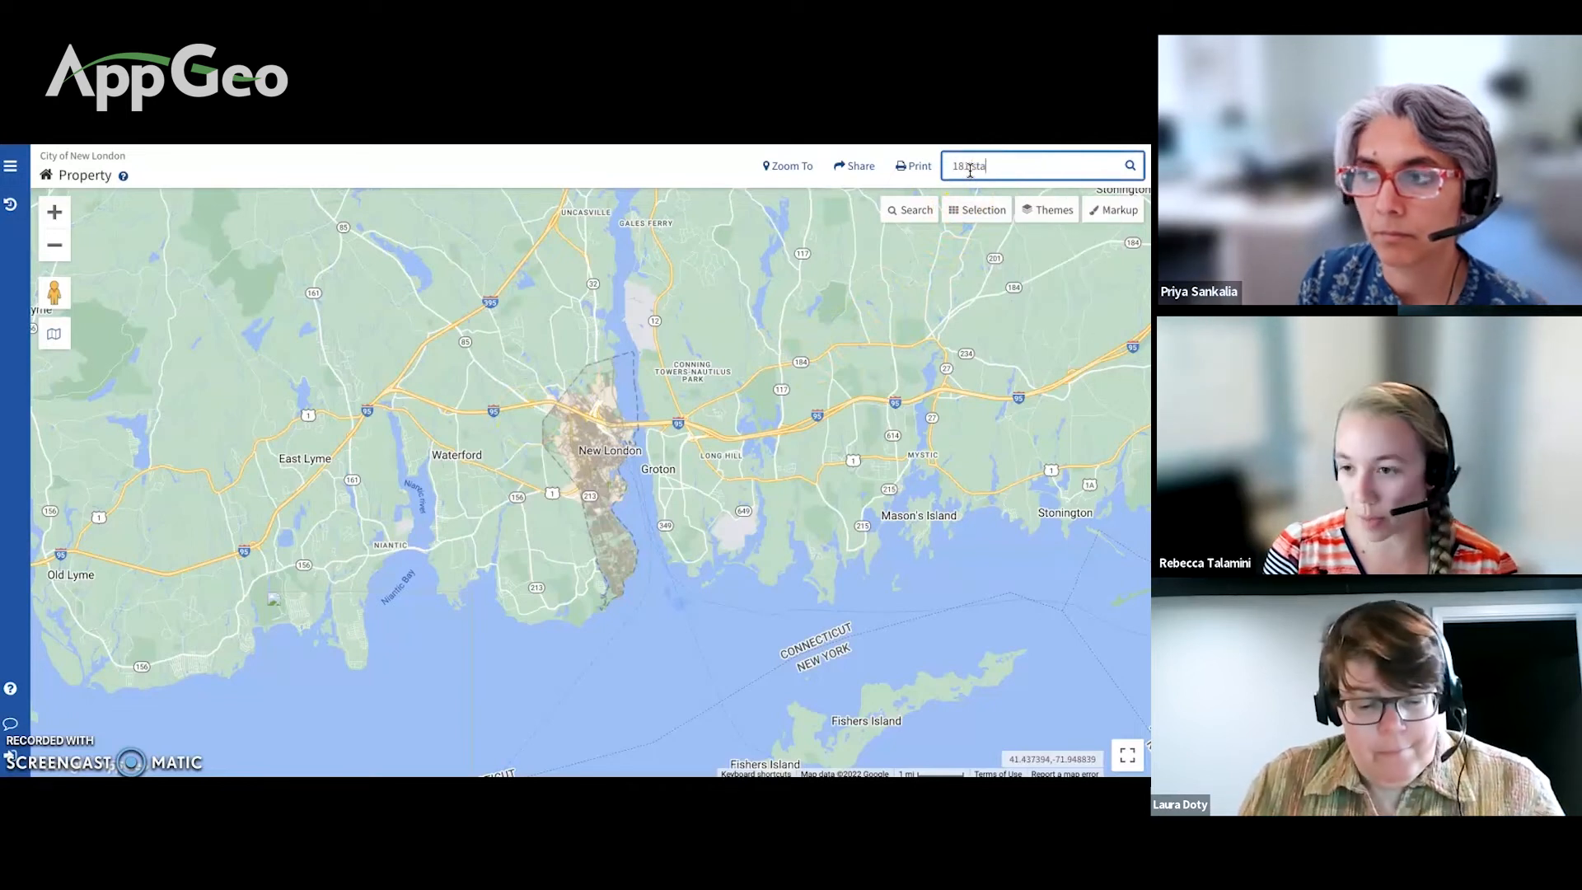
key(Return)
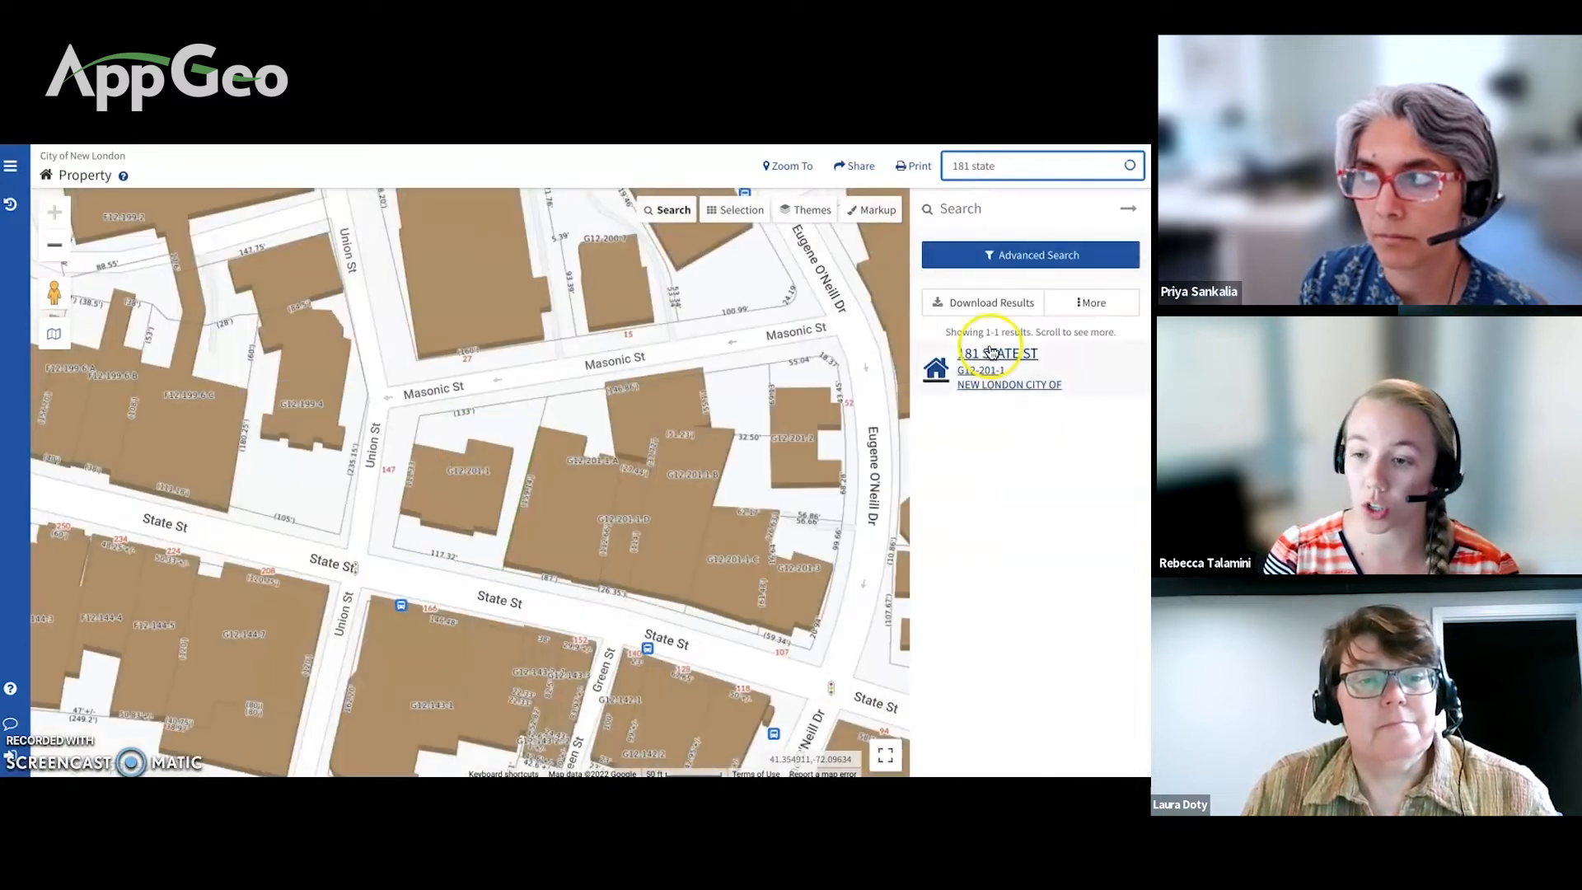
click(972, 360)
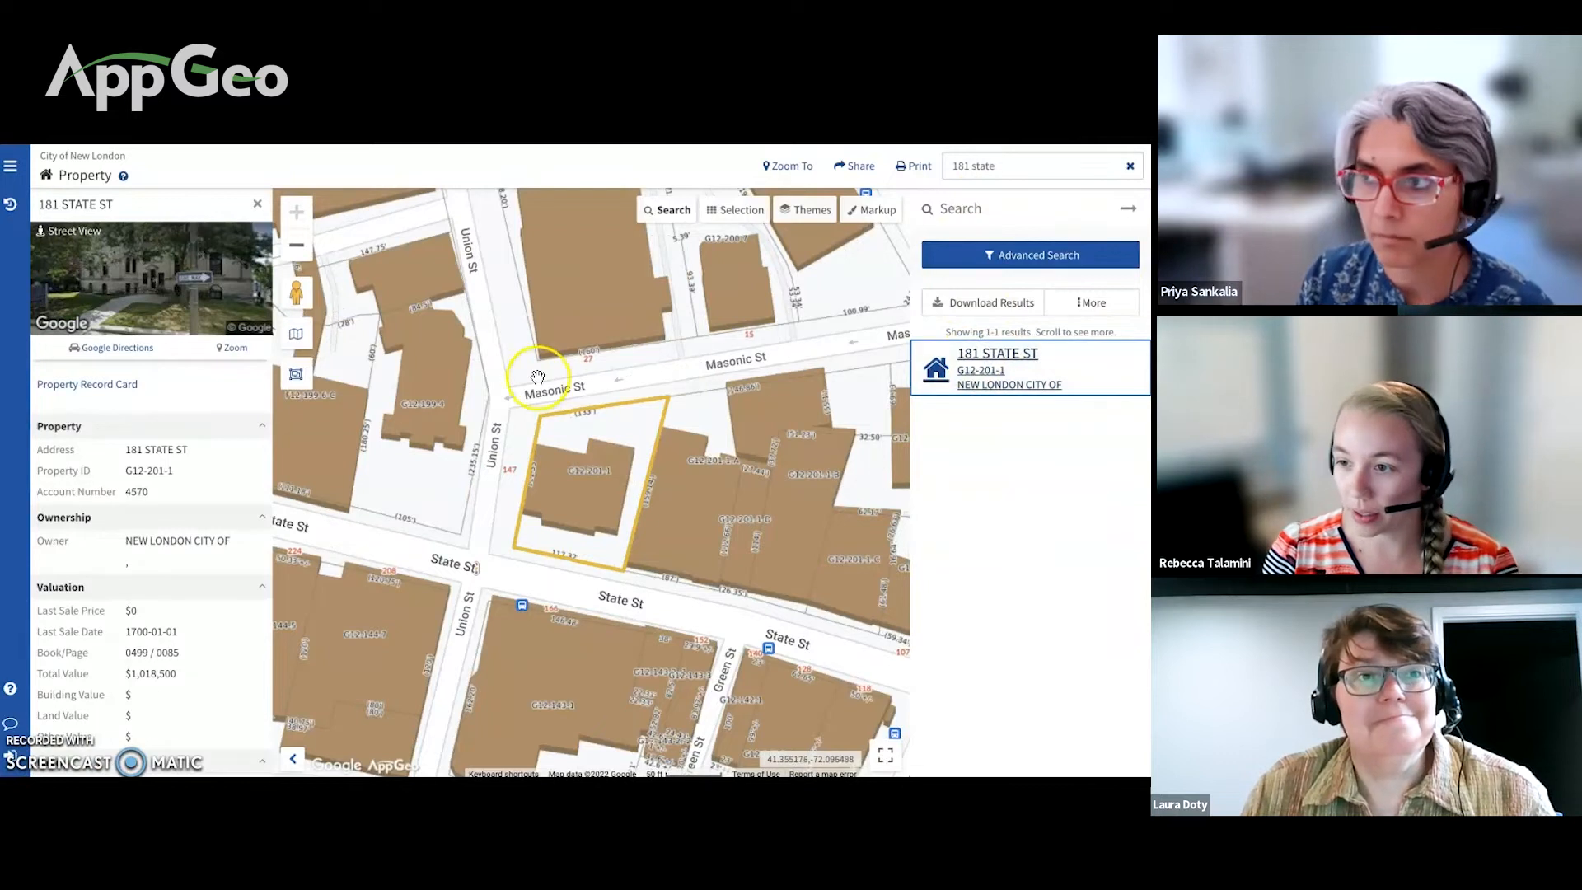
scroll(216, 410, down, 1)
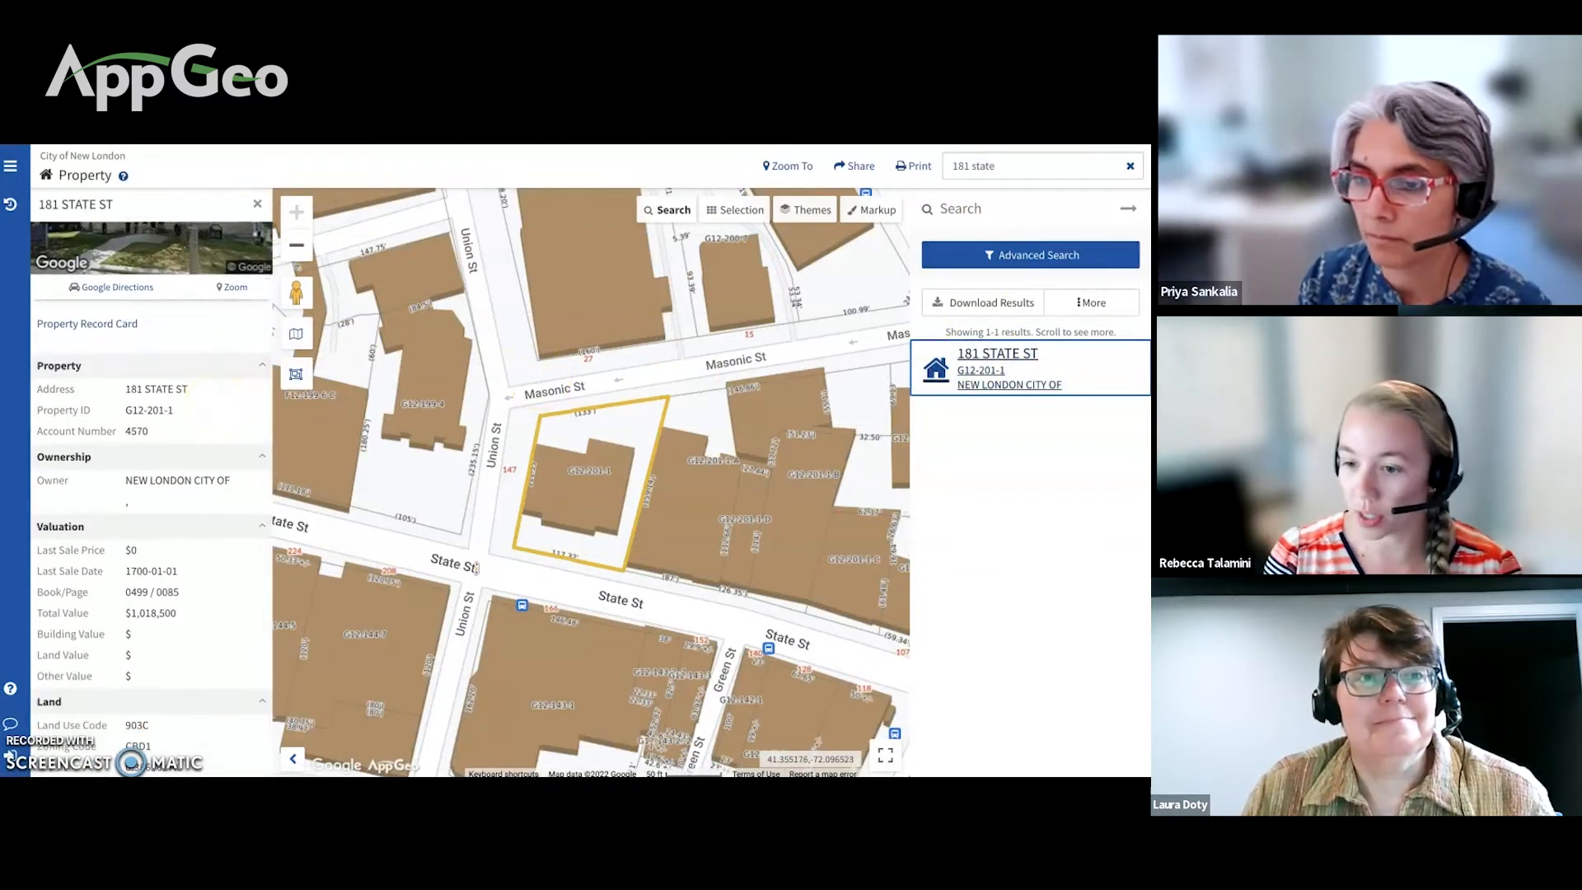
Step: Exit full screen and advance to the 'Using Google Street View' slide
key(Escape)
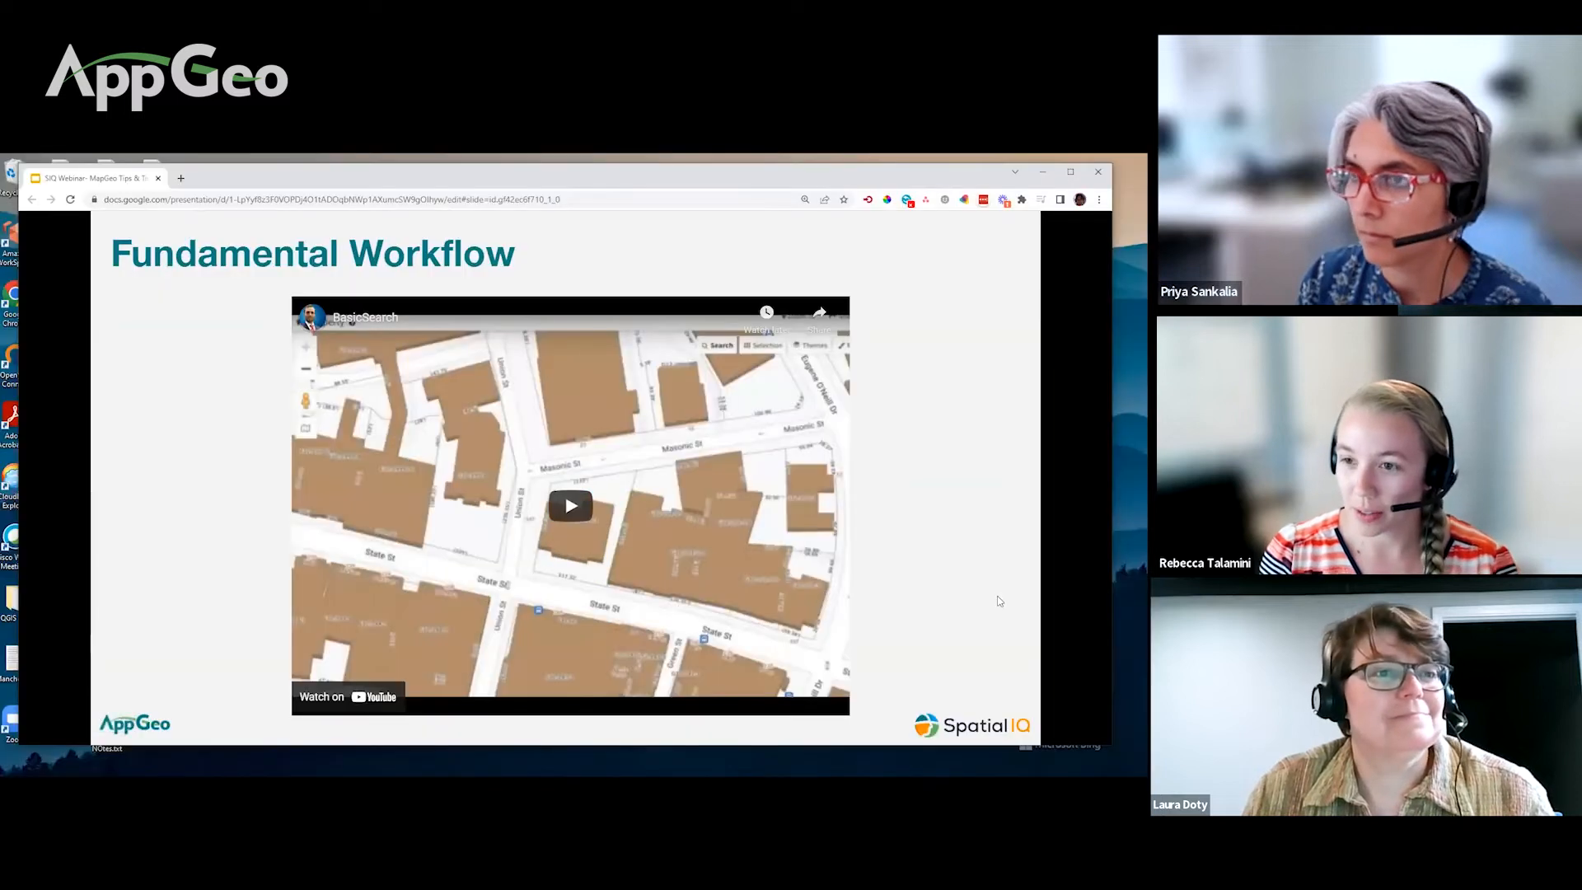
click(565, 505)
mouse_move(95, 721)
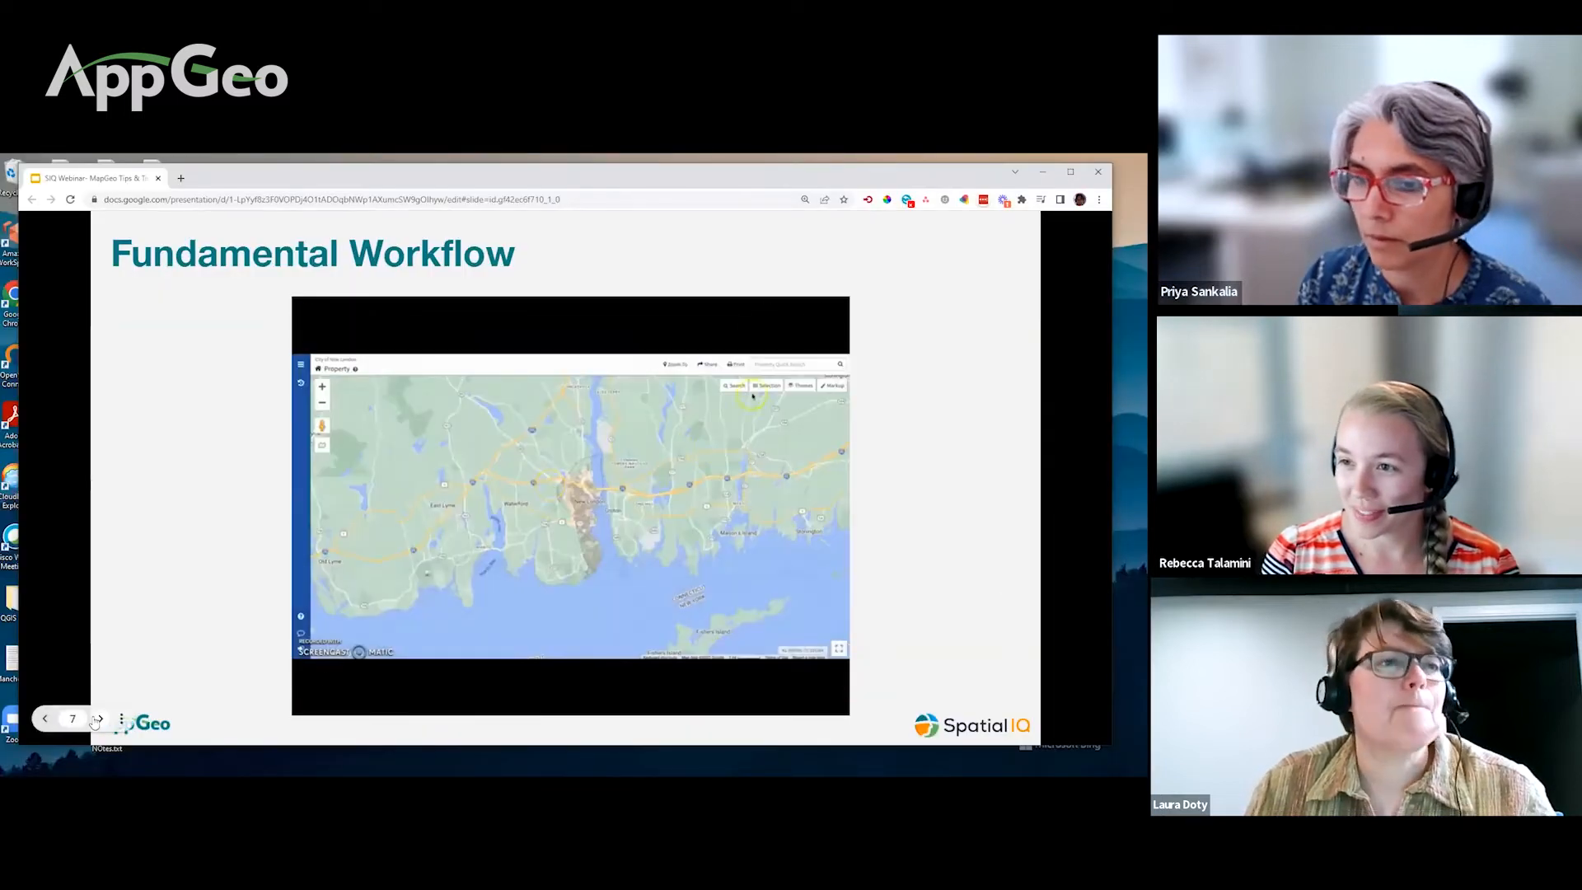
click(99, 718)
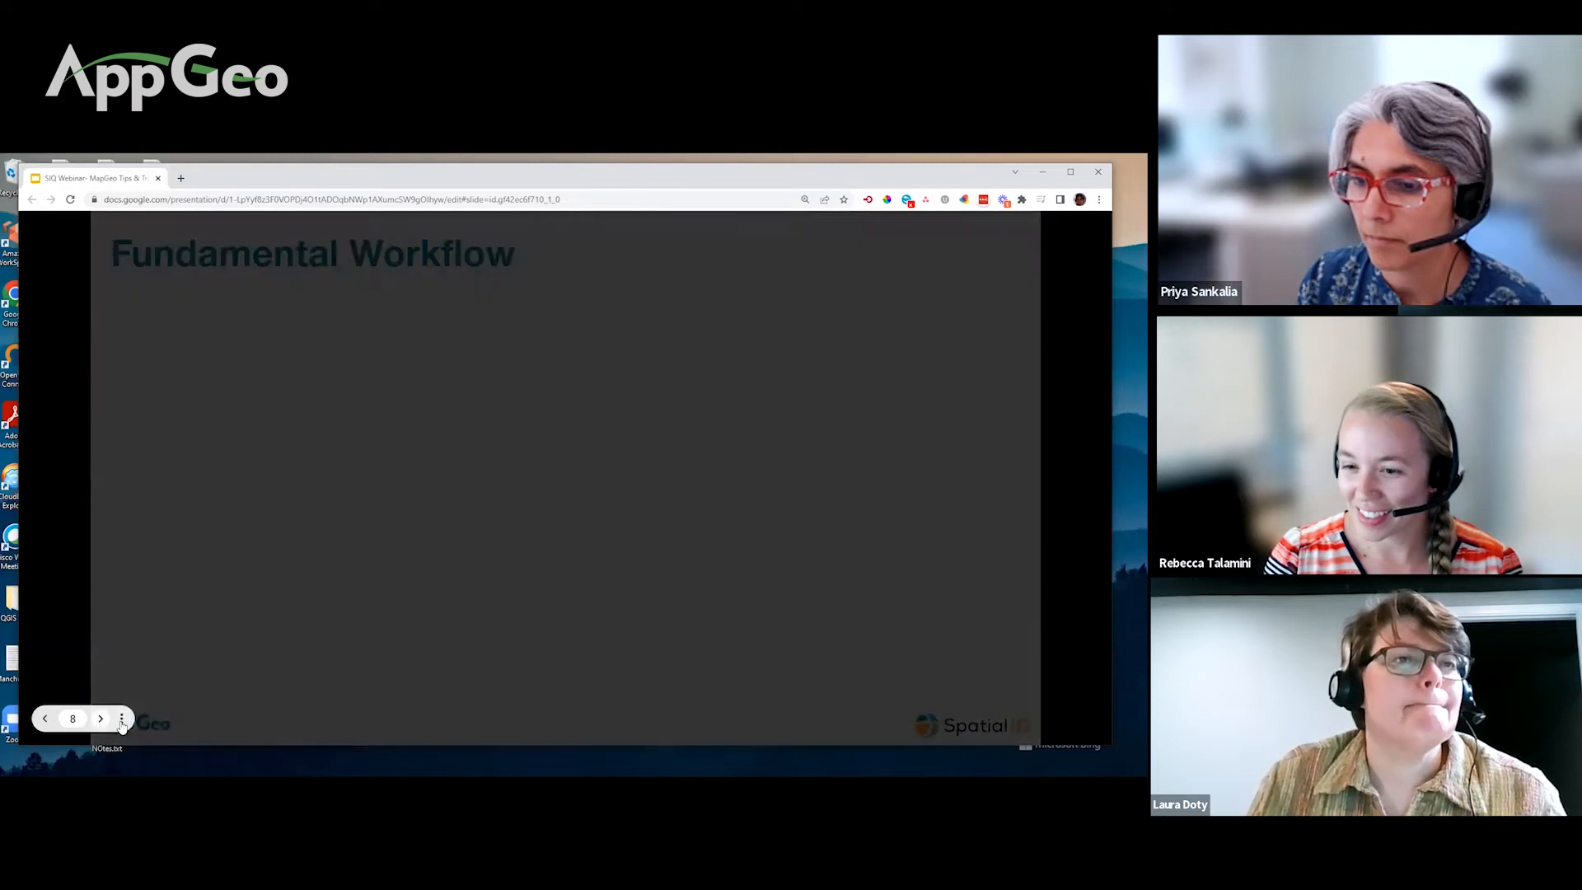
Step: Show the slideshow full screen and play the Street View video enlarged to full screen
click(121, 718)
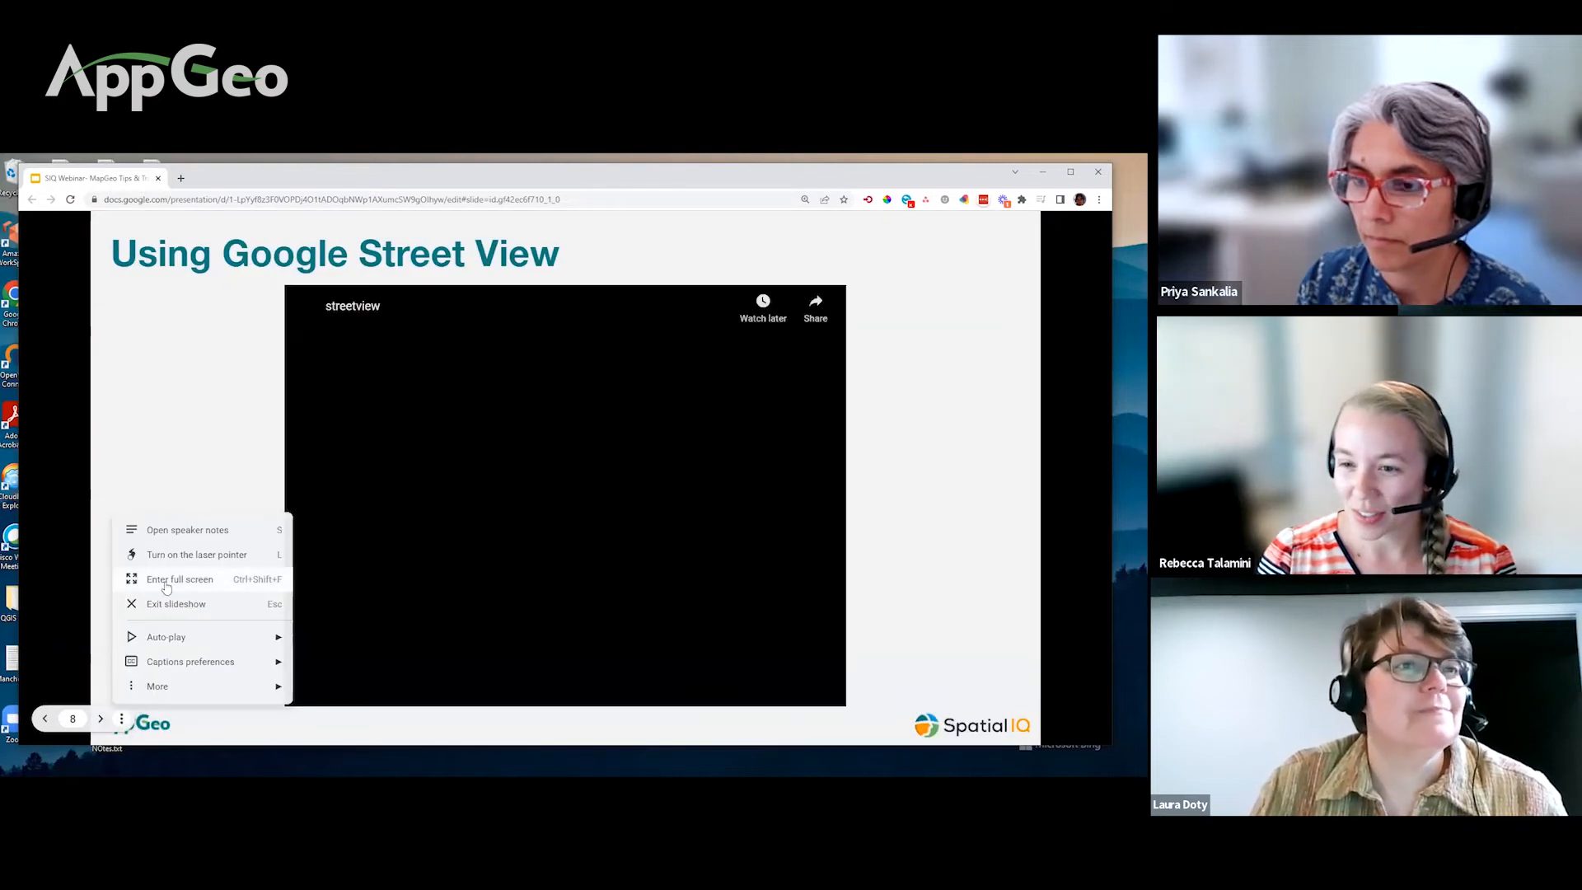
click(164, 587)
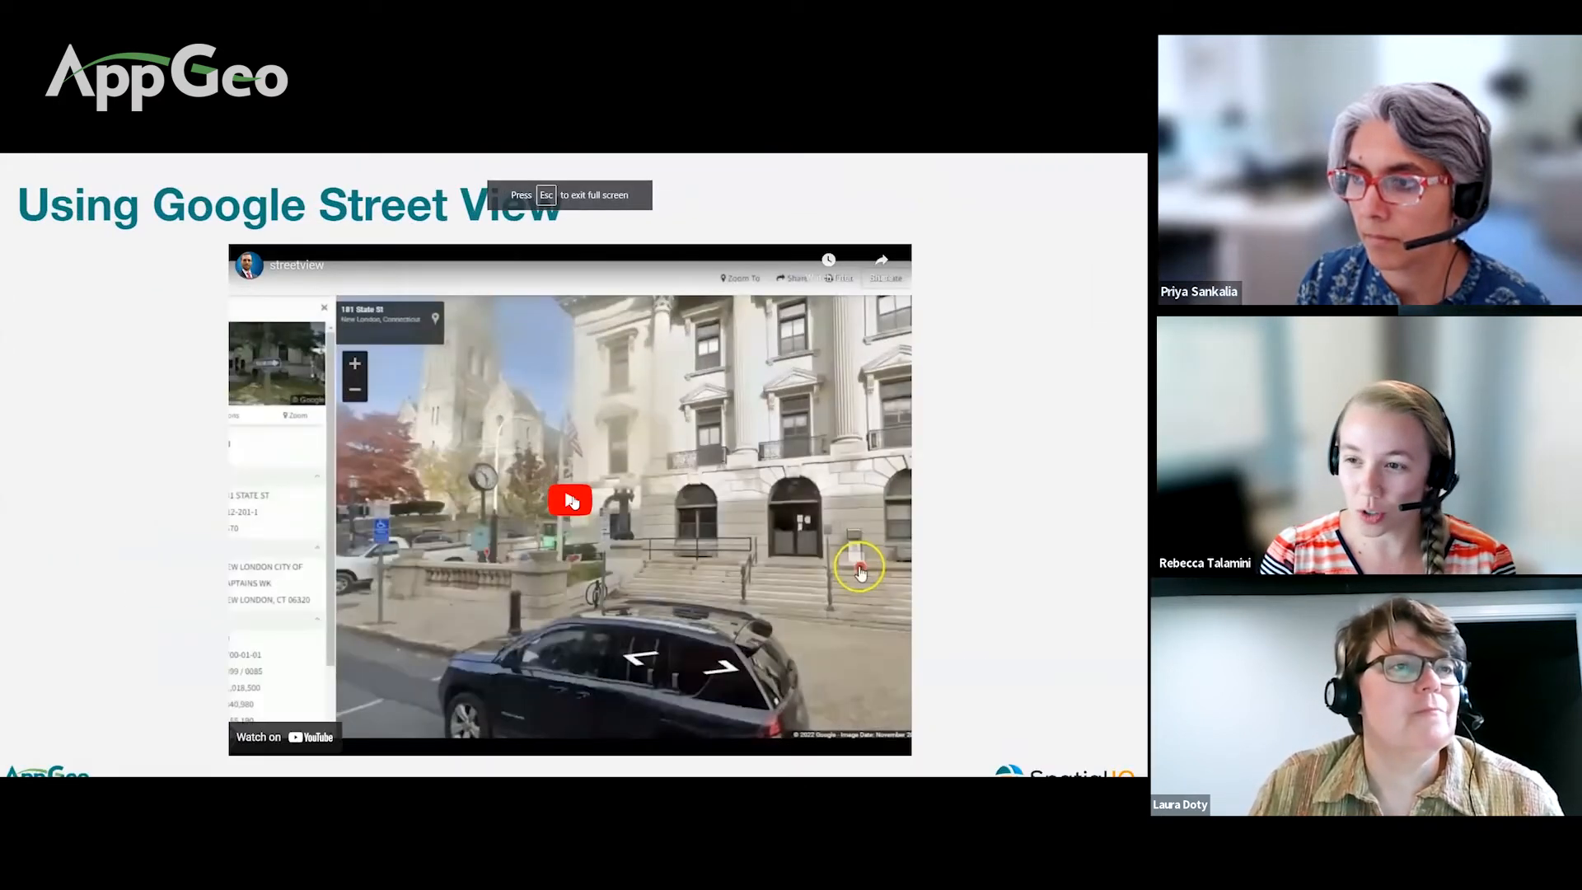
click(598, 517)
double_click(727, 588)
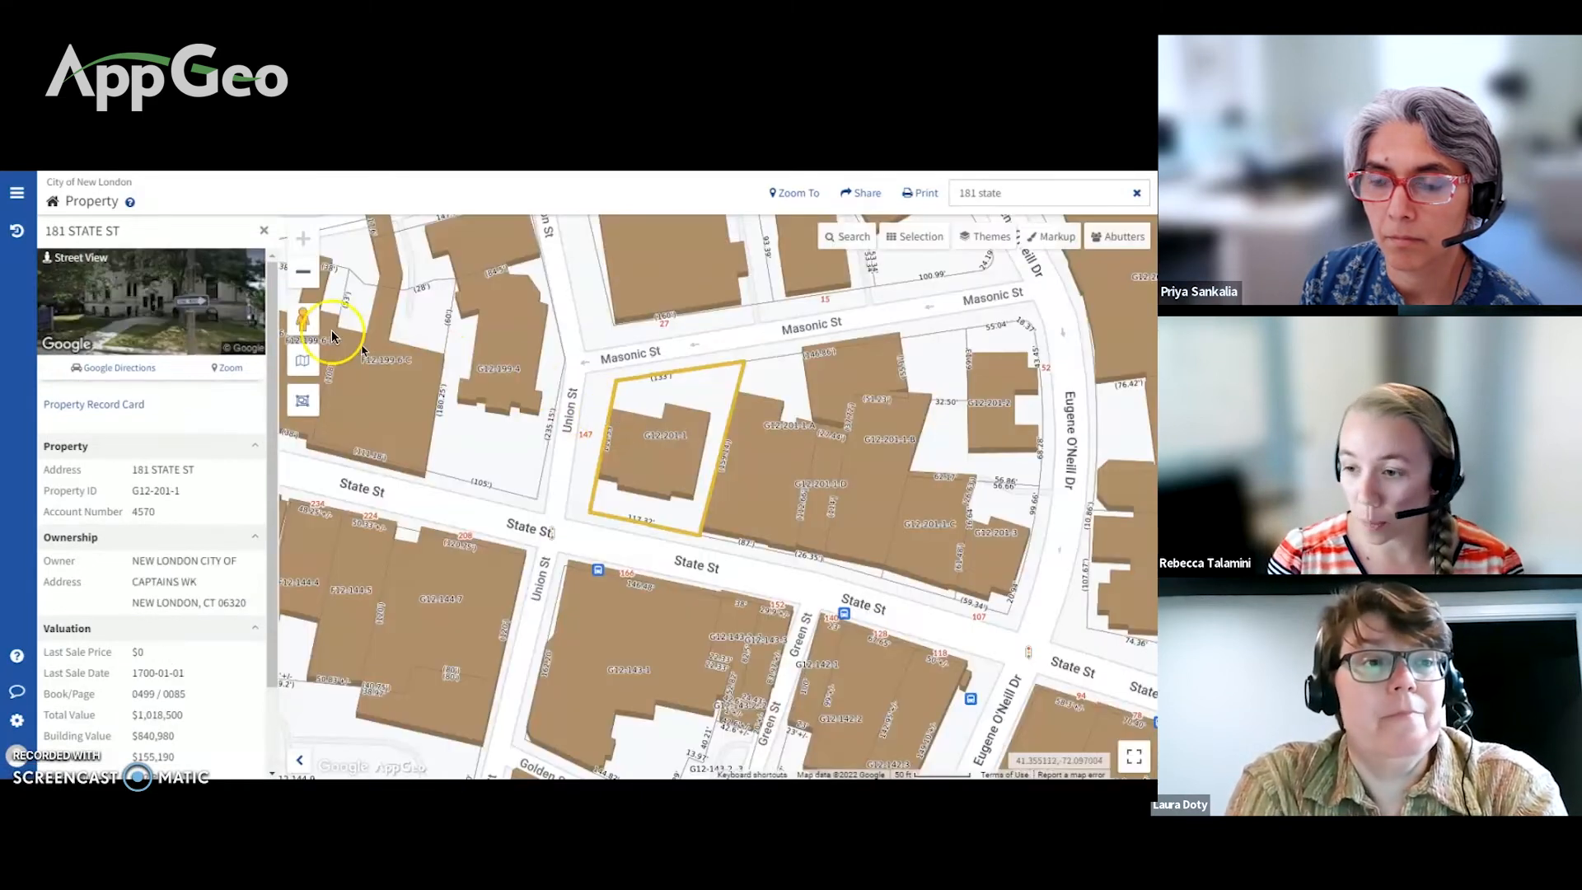
drag(301, 321, 662, 549)
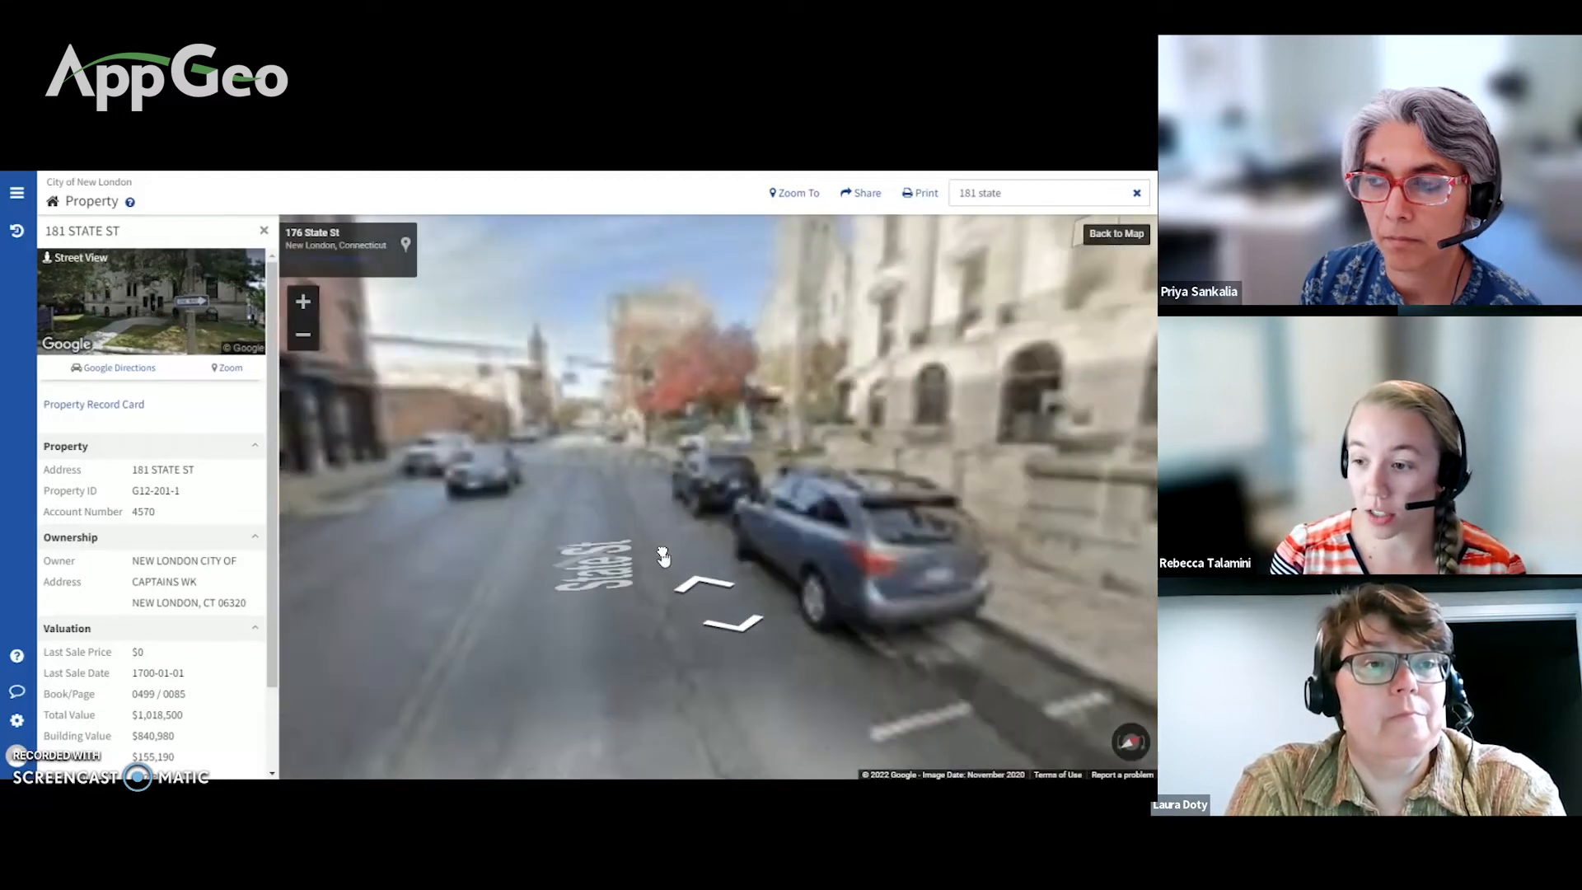
drag(824, 499, 733, 478)
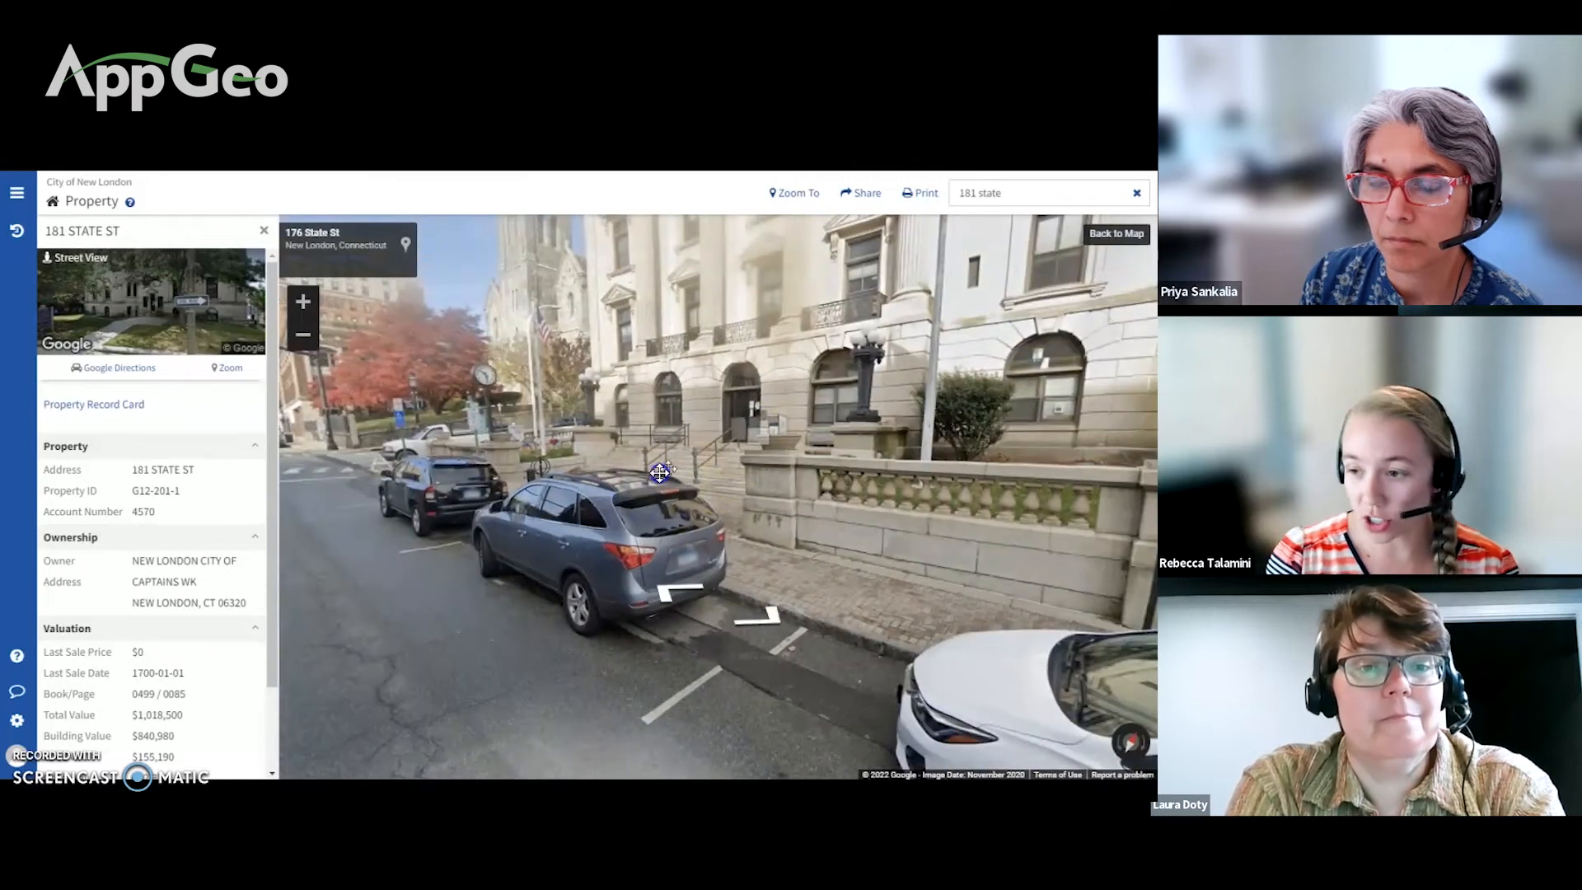
click(669, 468)
click(684, 676)
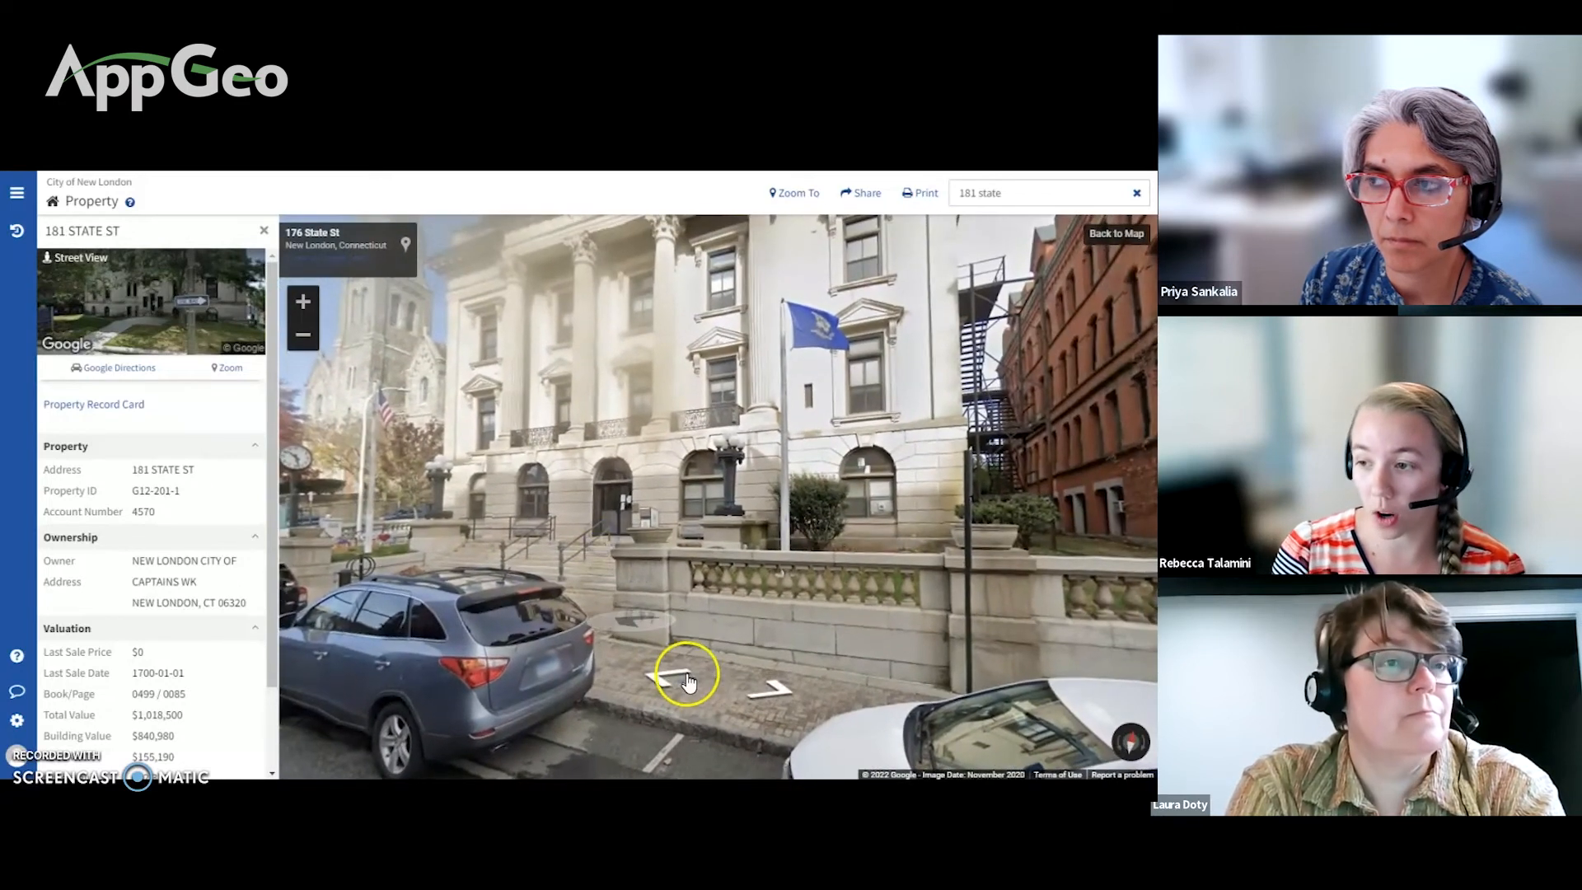
click(651, 680)
click(577, 630)
click(939, 558)
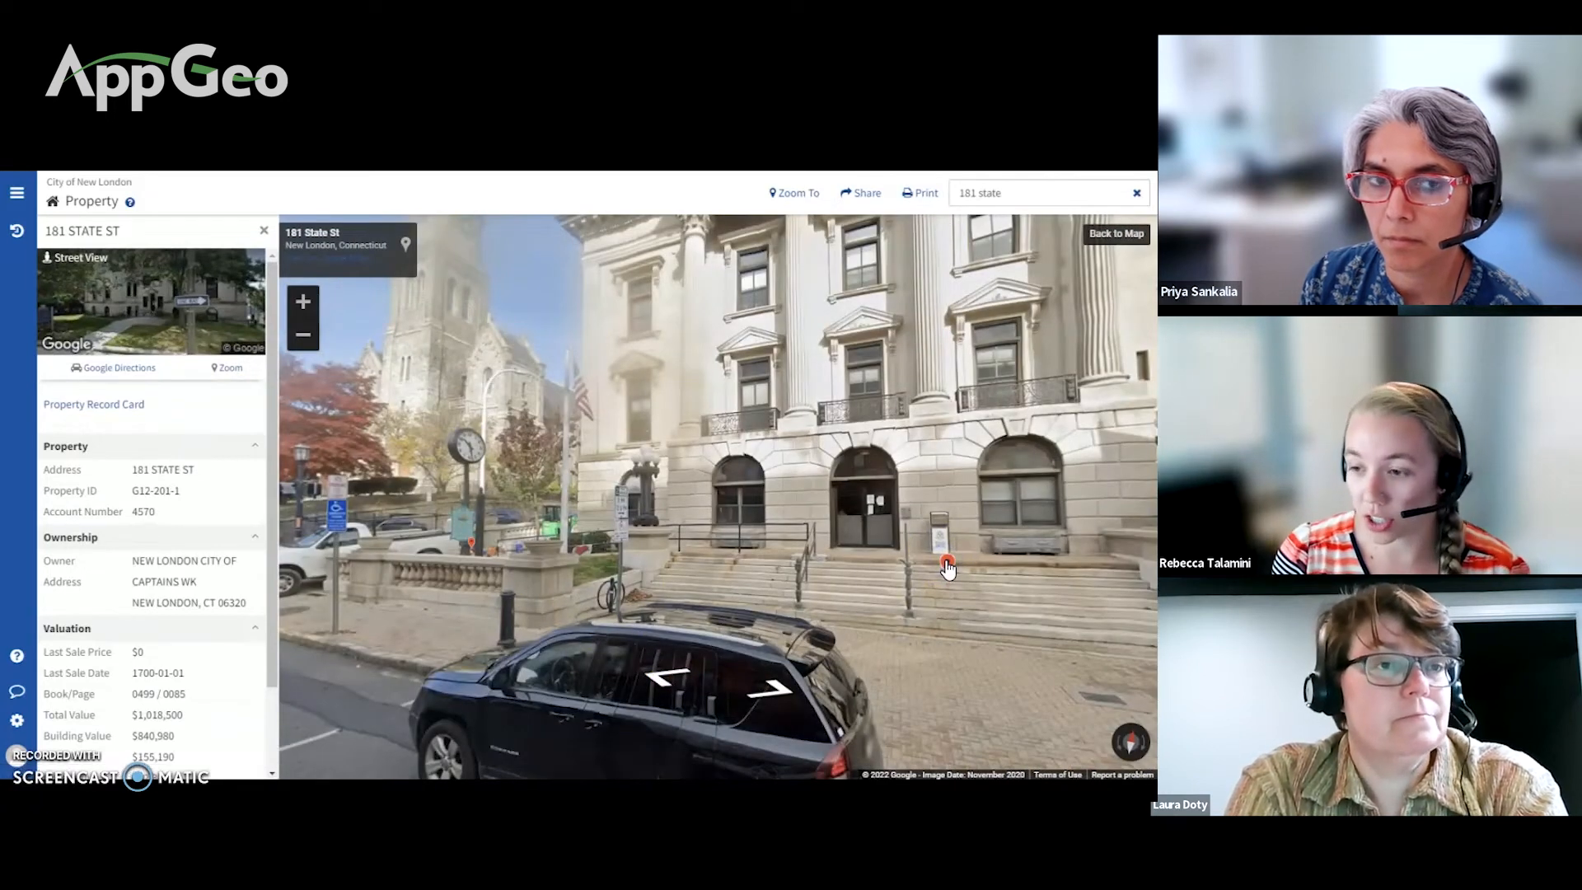
click(593, 607)
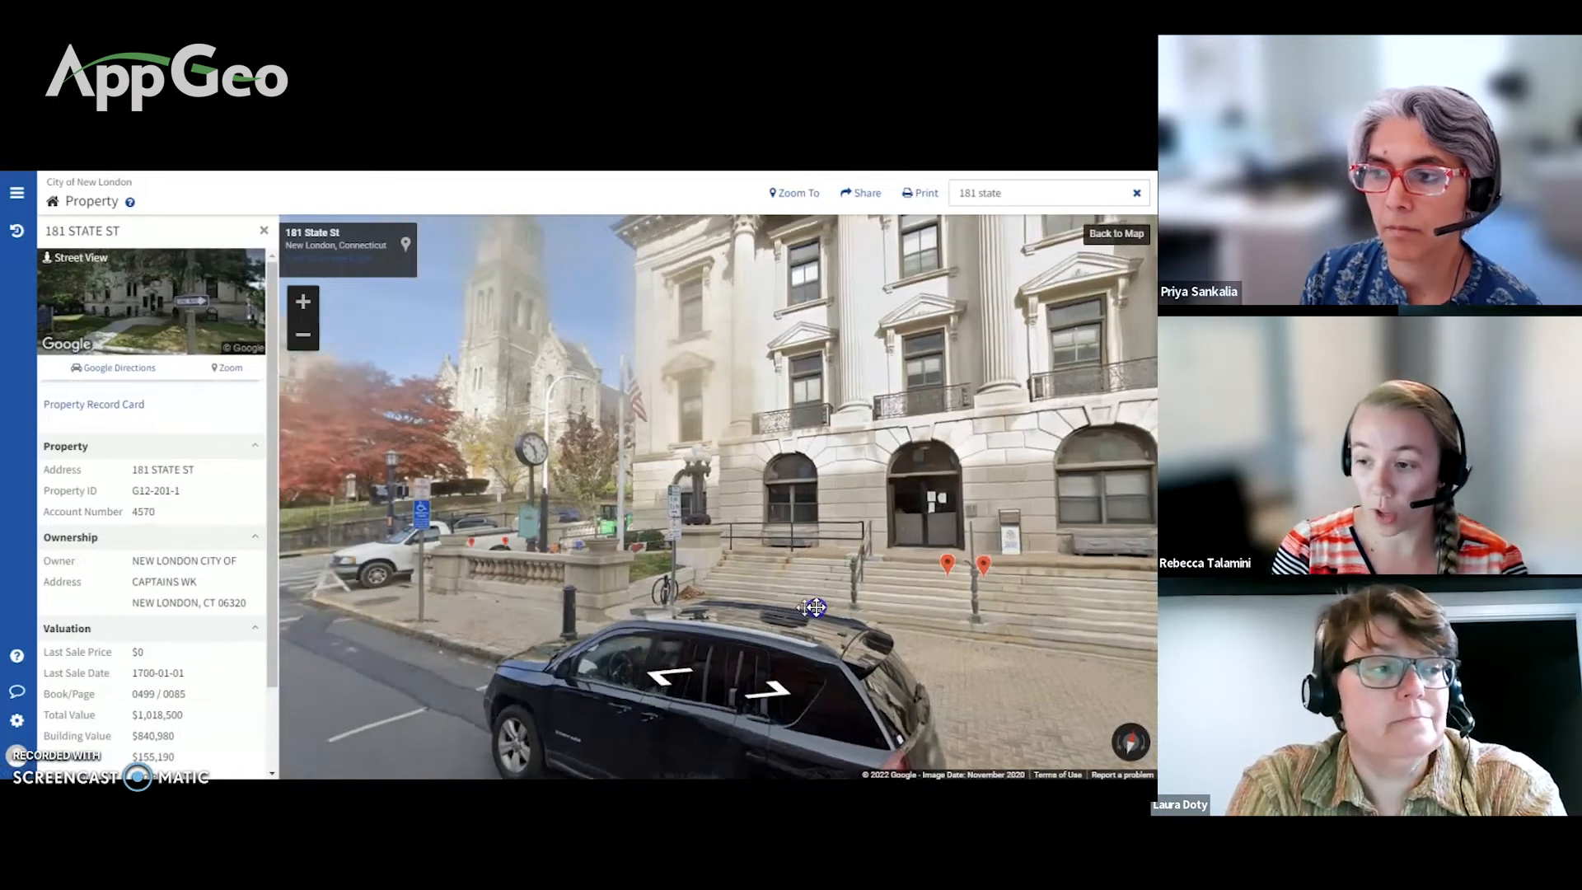
click(618, 593)
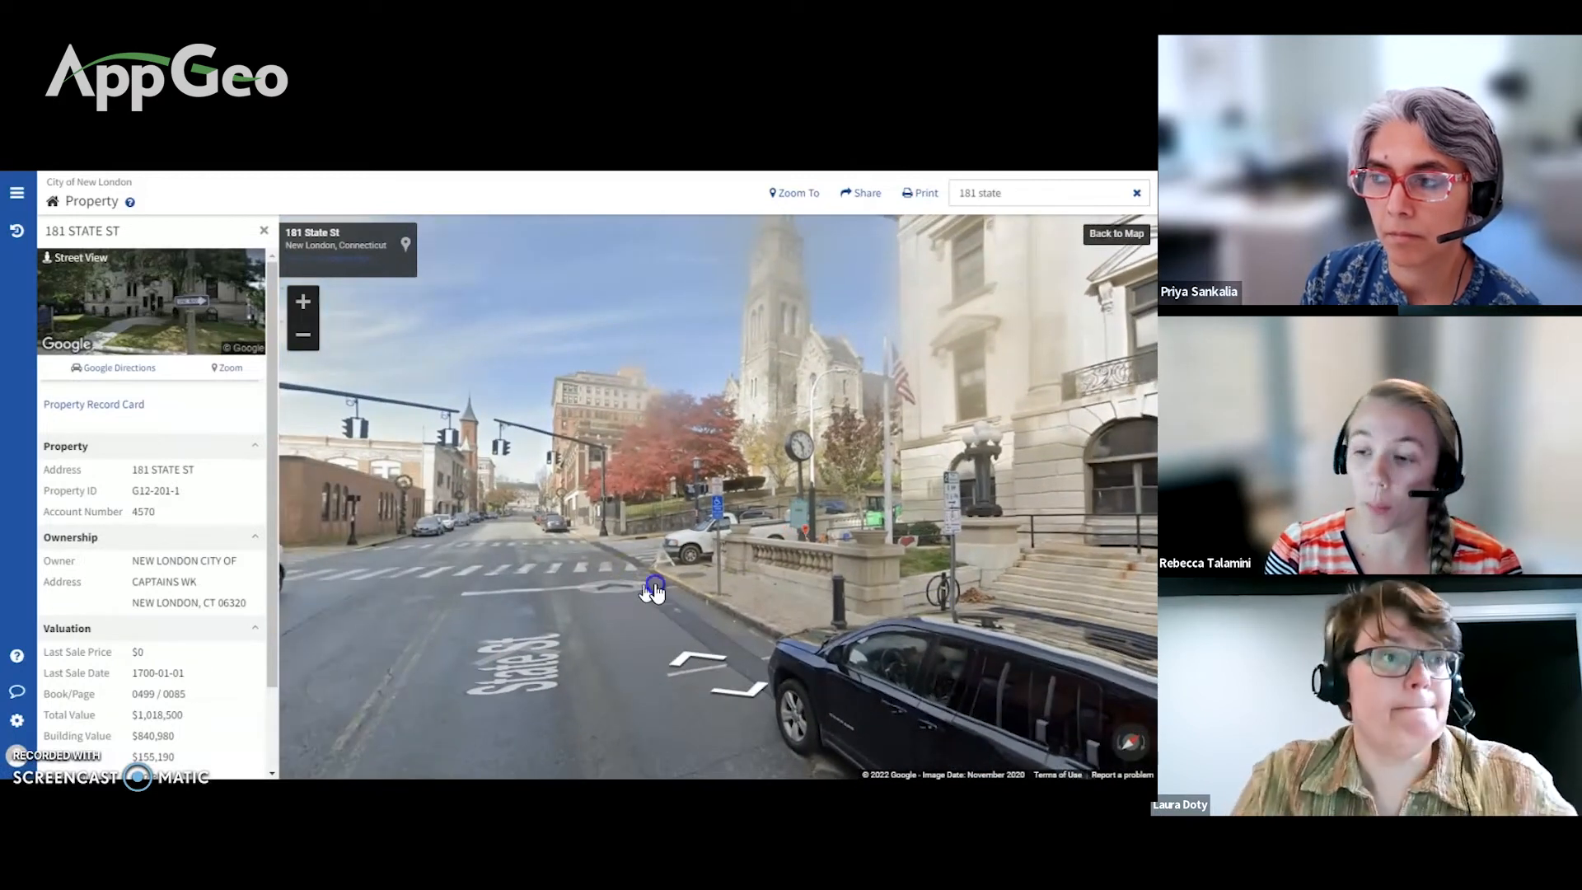
click(639, 592)
click(714, 651)
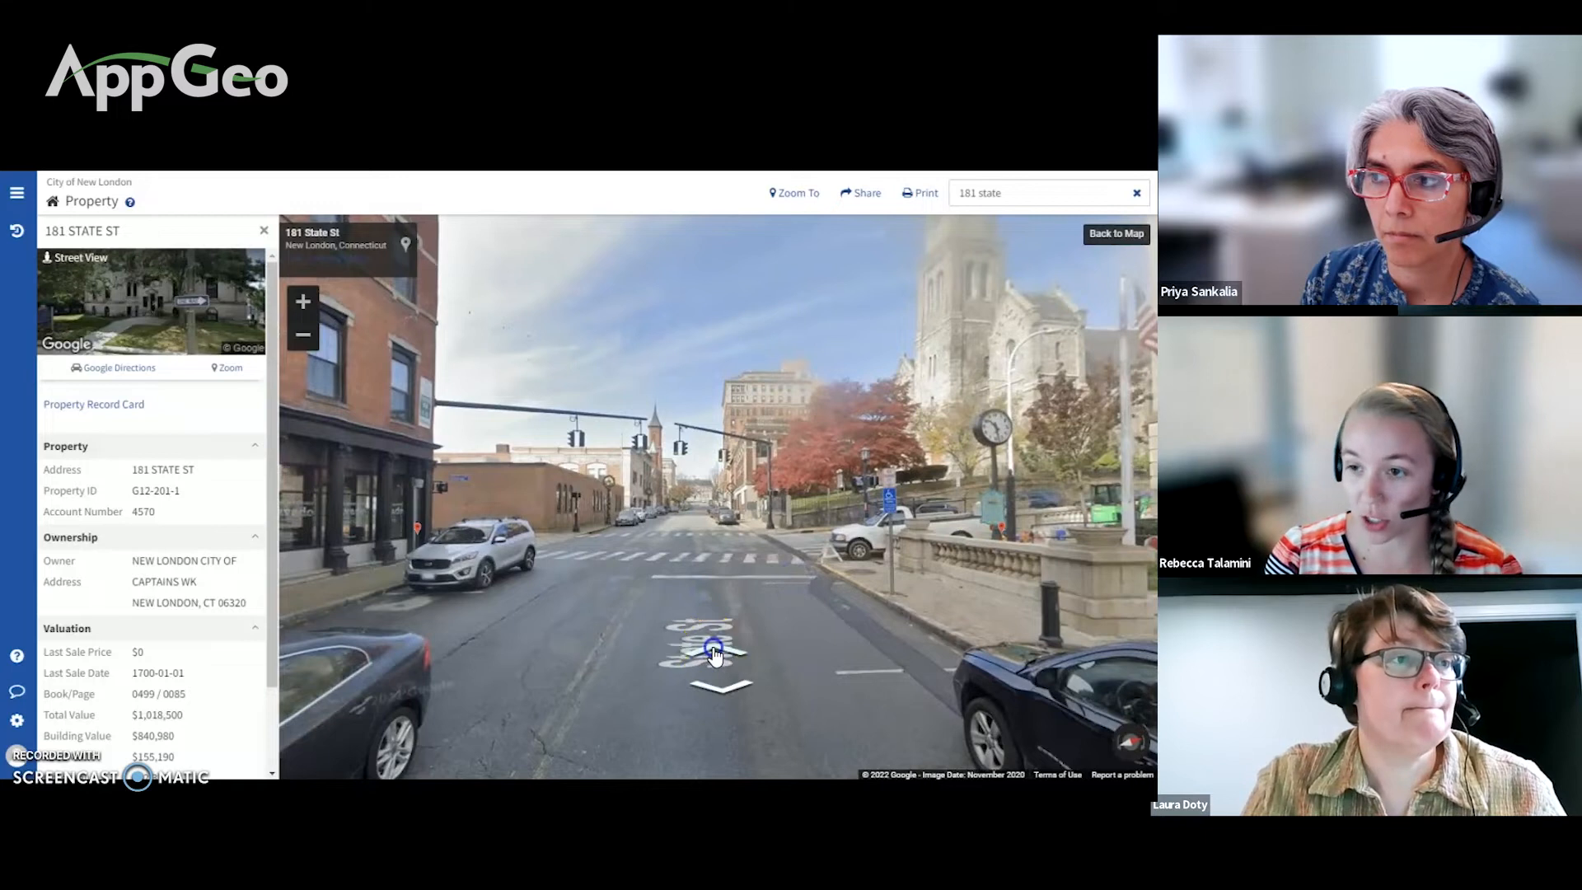
click(713, 654)
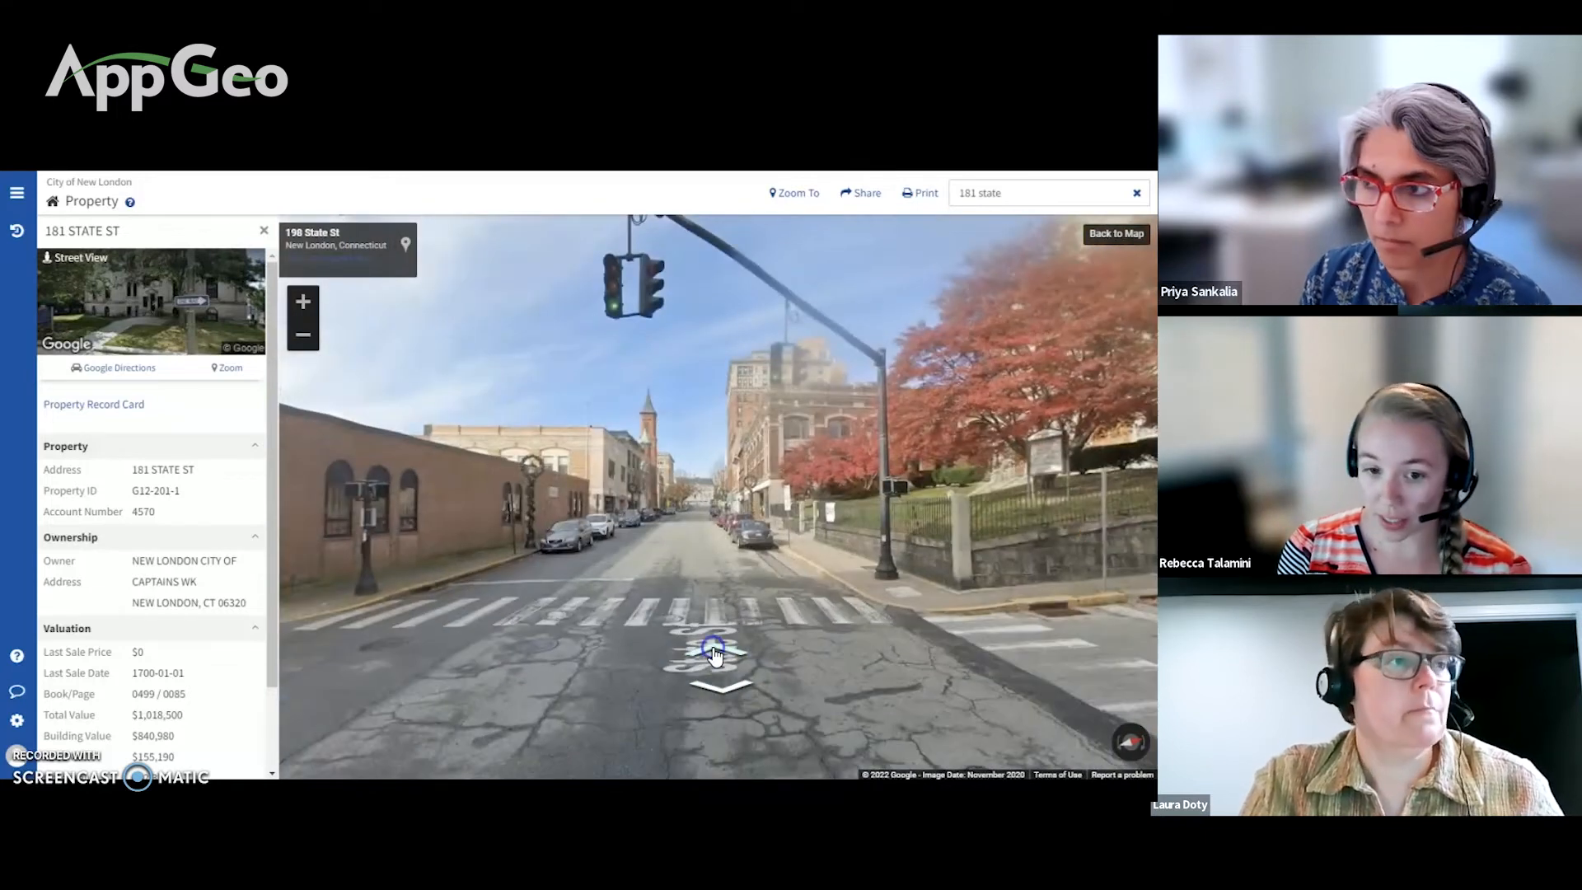
click(988, 515)
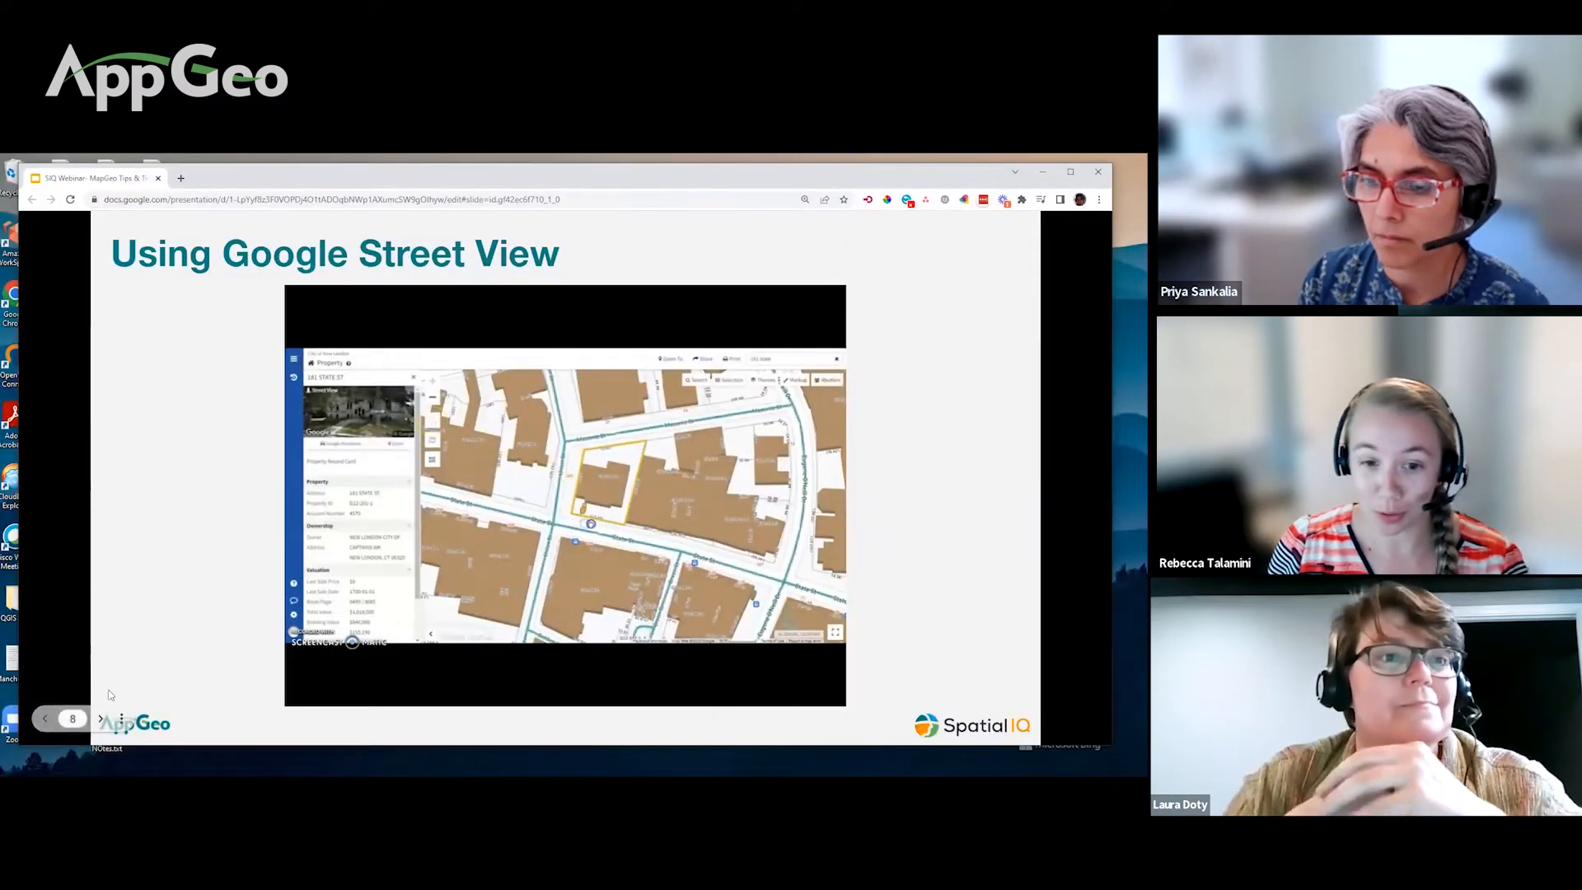
Step: Advance to the Search/Advanced Search slide, show it full screen and play its demo video
click(101, 719)
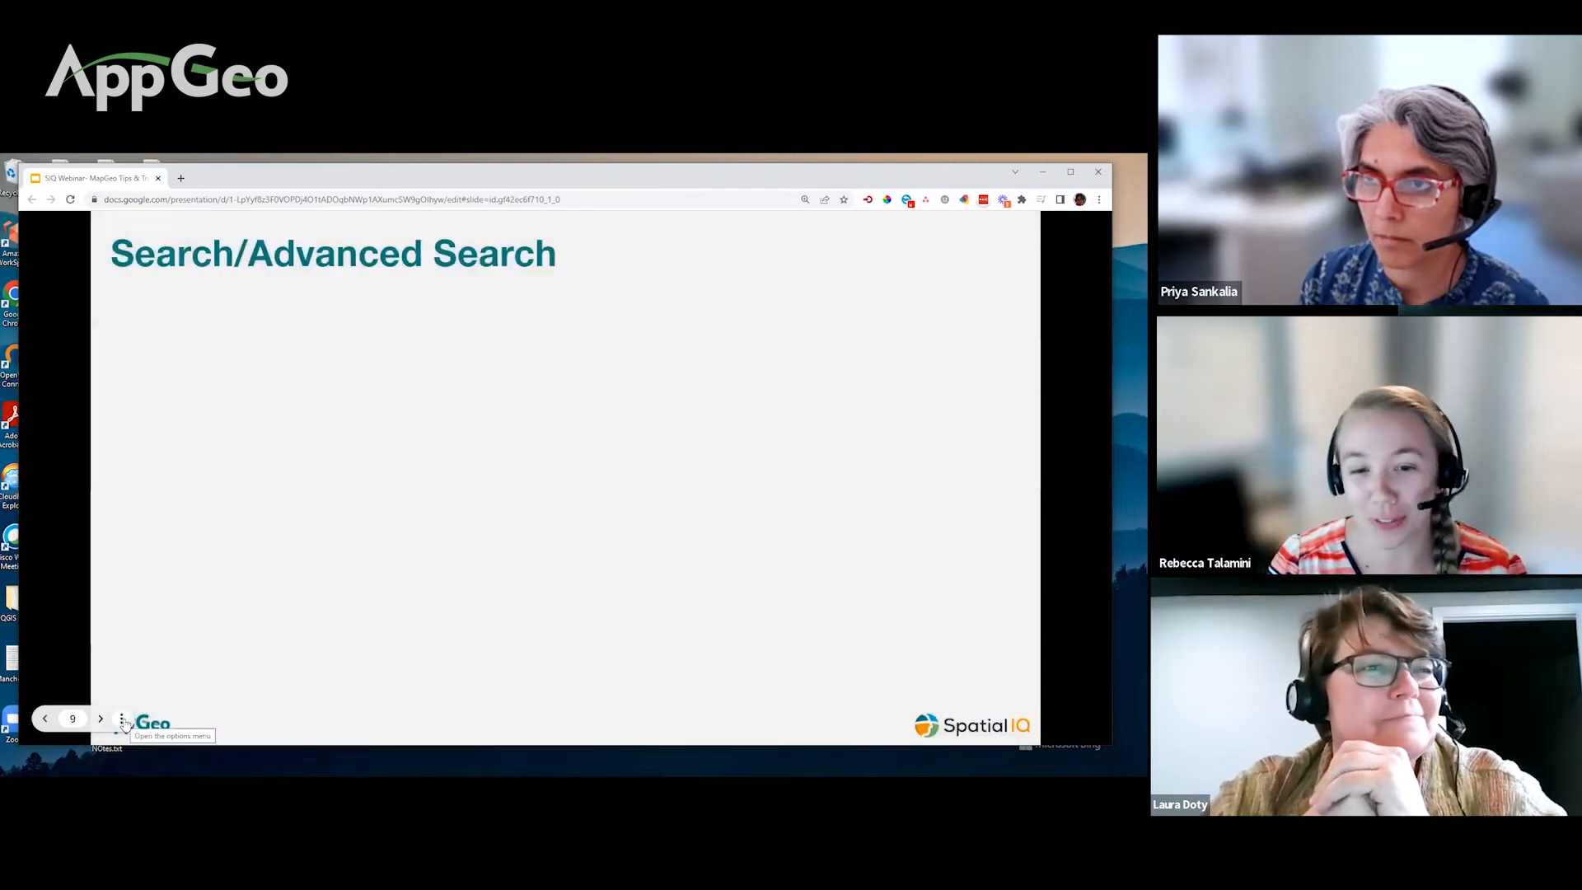
click(122, 718)
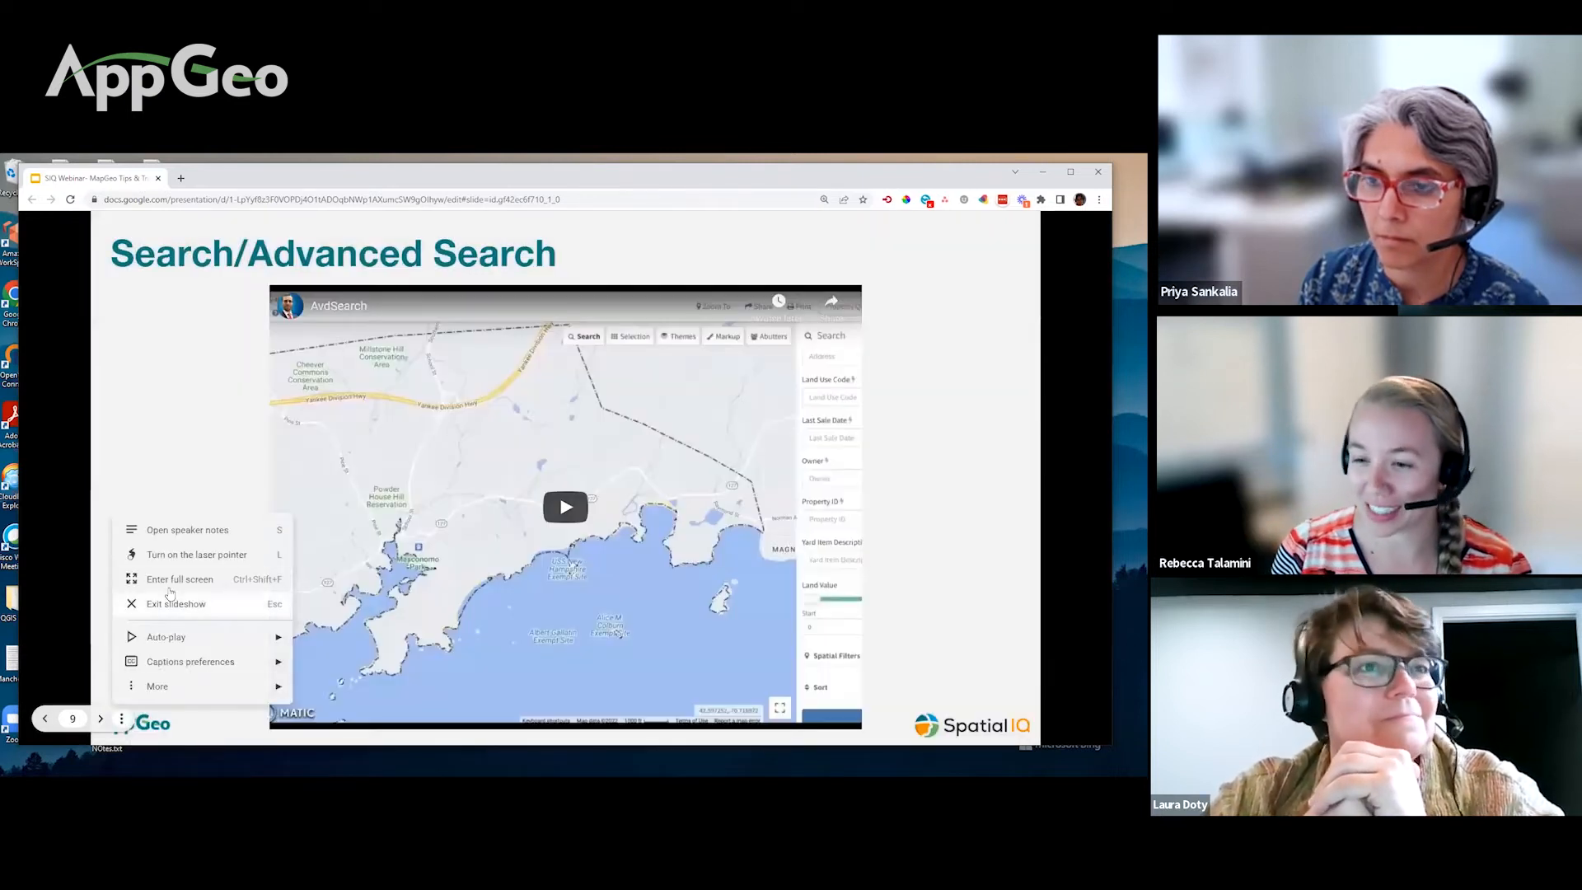
click(181, 579)
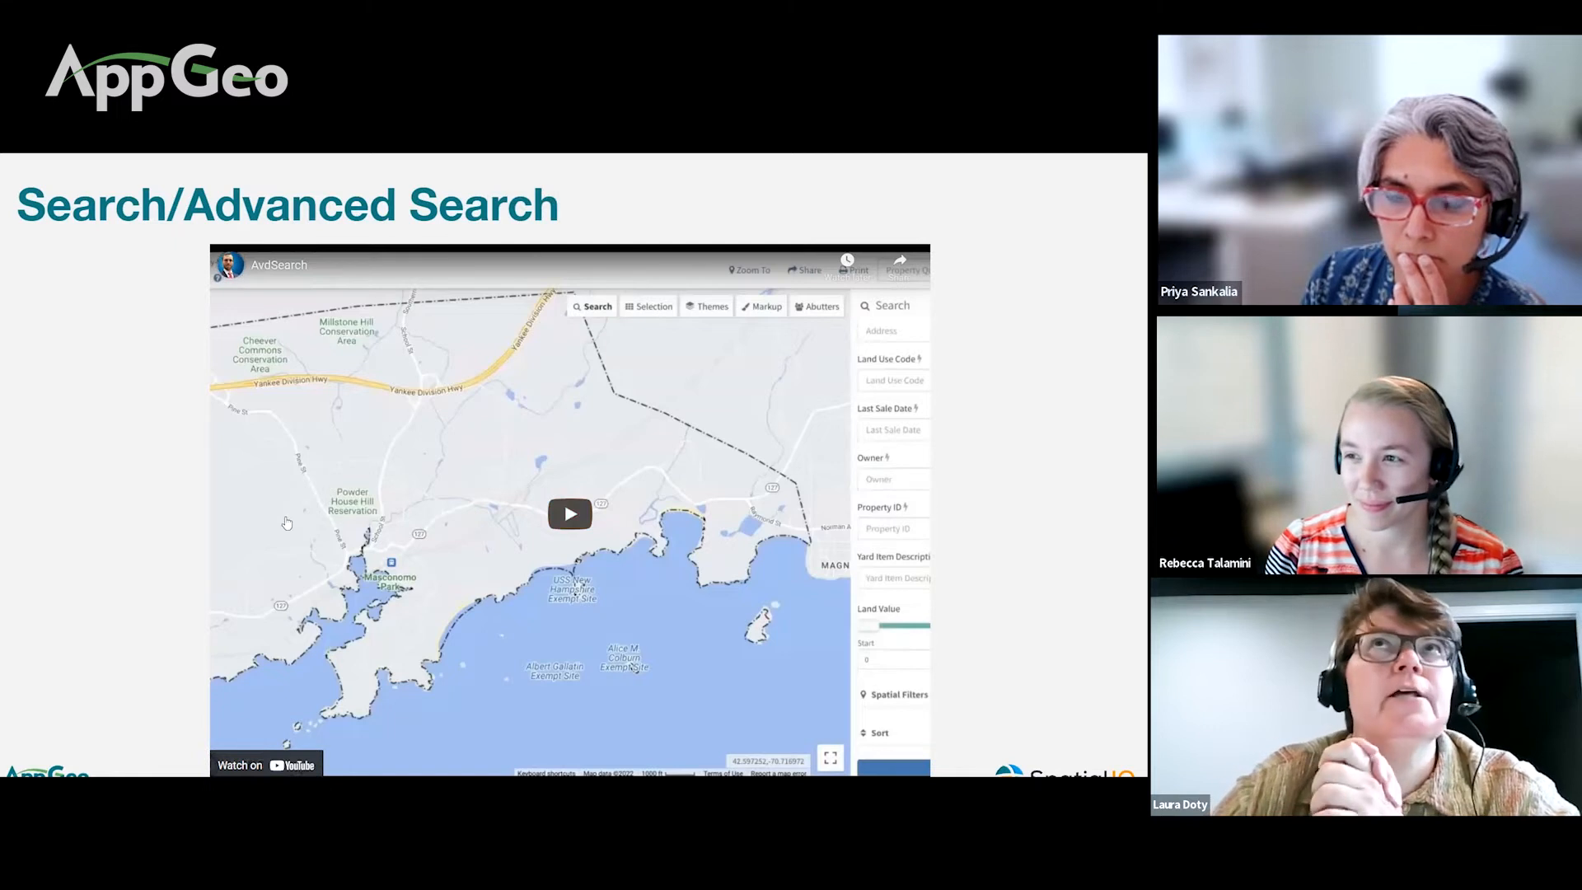
click(562, 546)
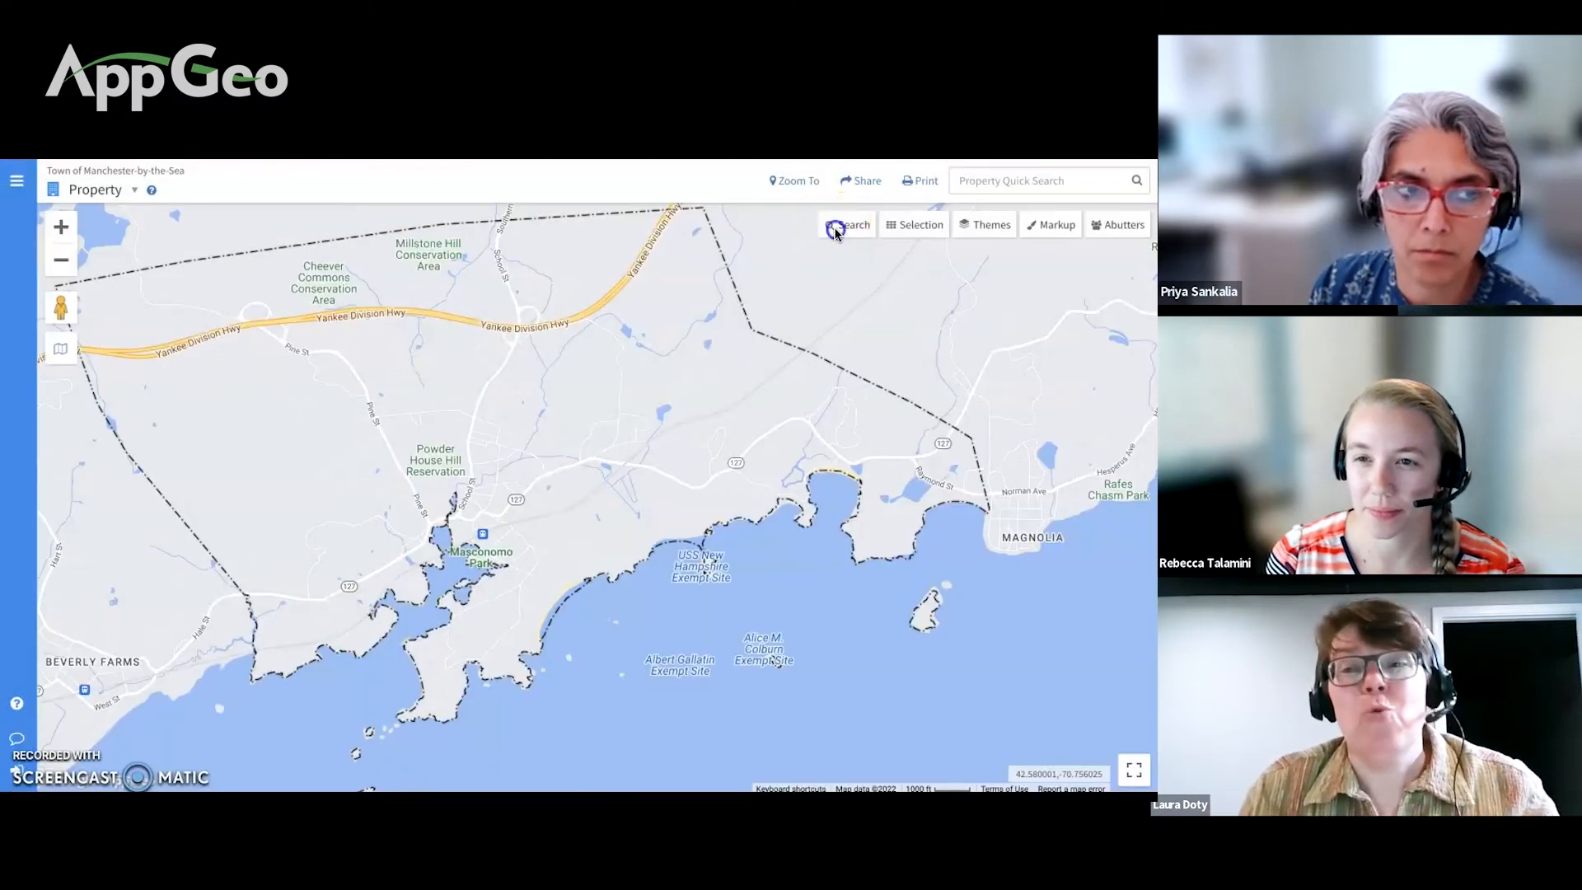
Step: Search for parcels with Land Value from 0 to 50000
click(842, 233)
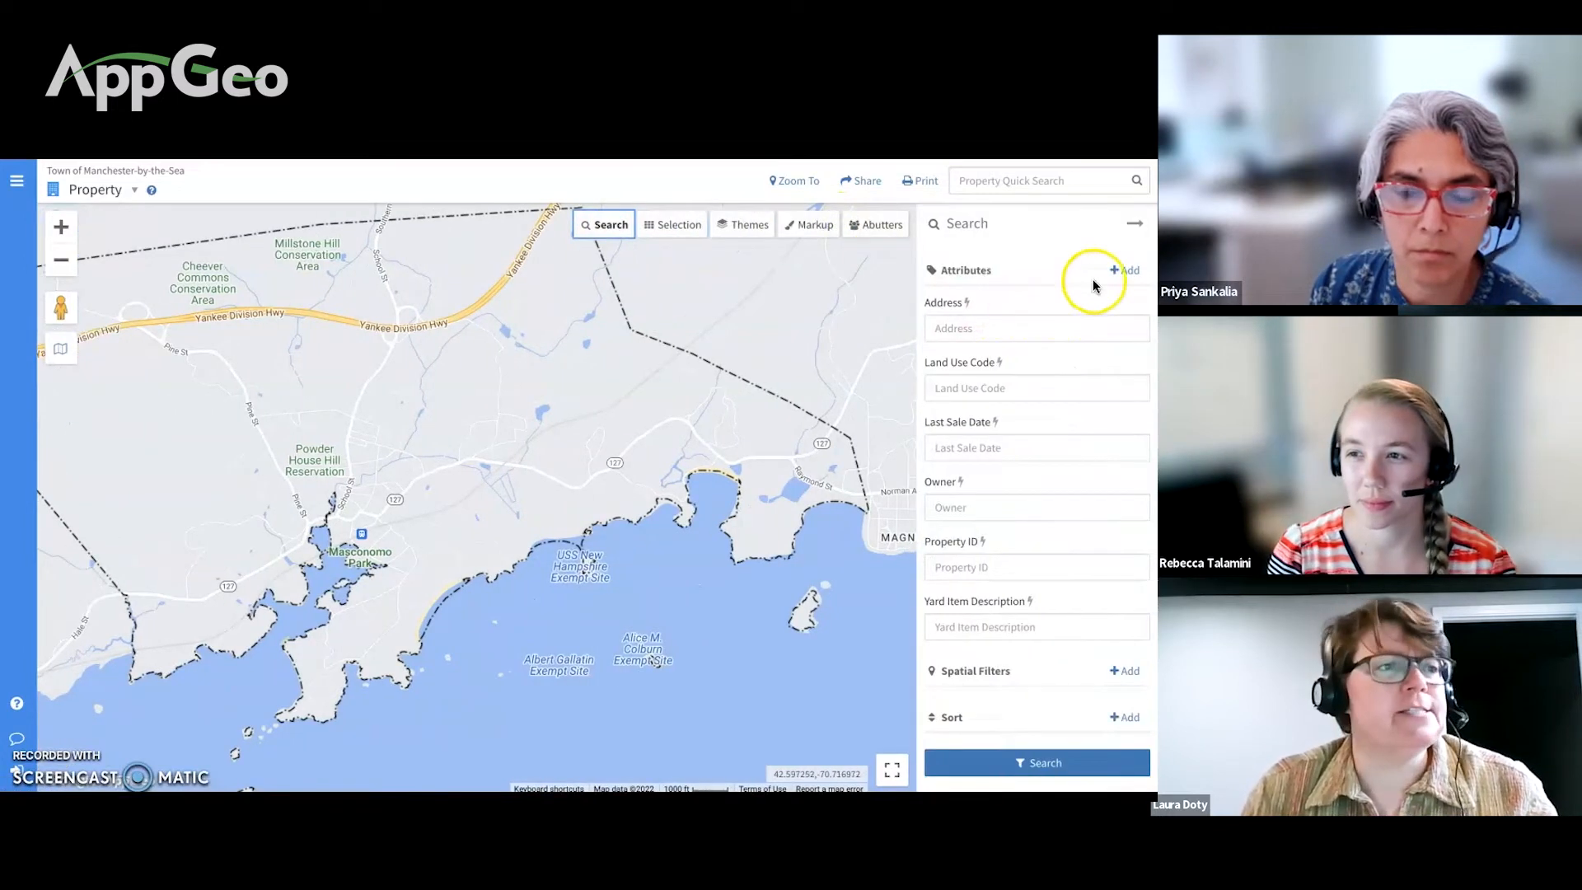
click(1122, 272)
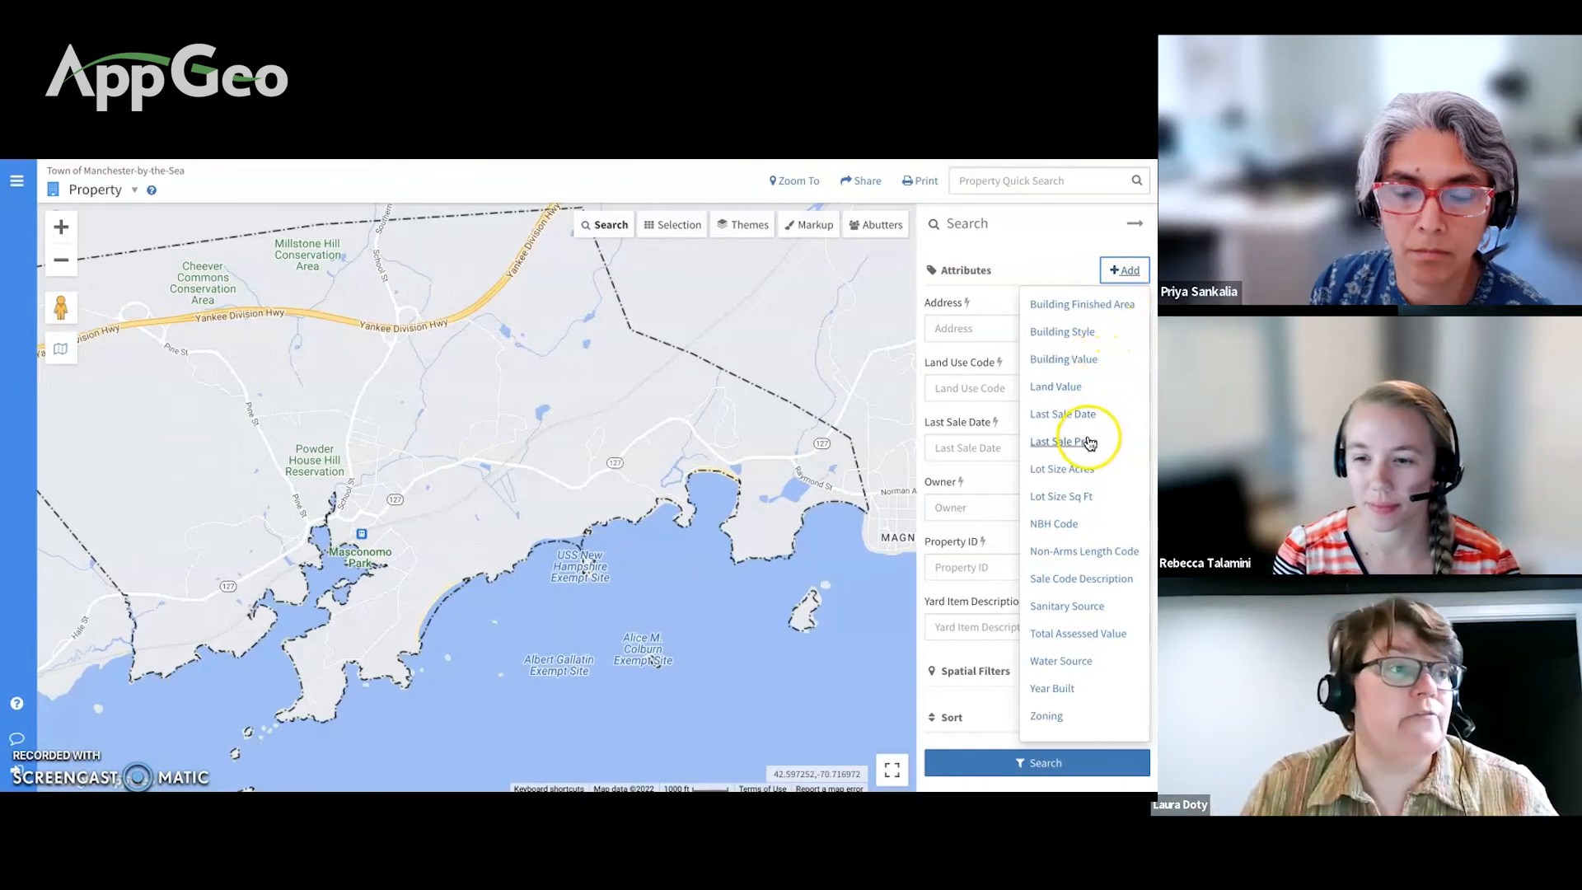
click(1066, 386)
scroll(1019, 572, down, 1)
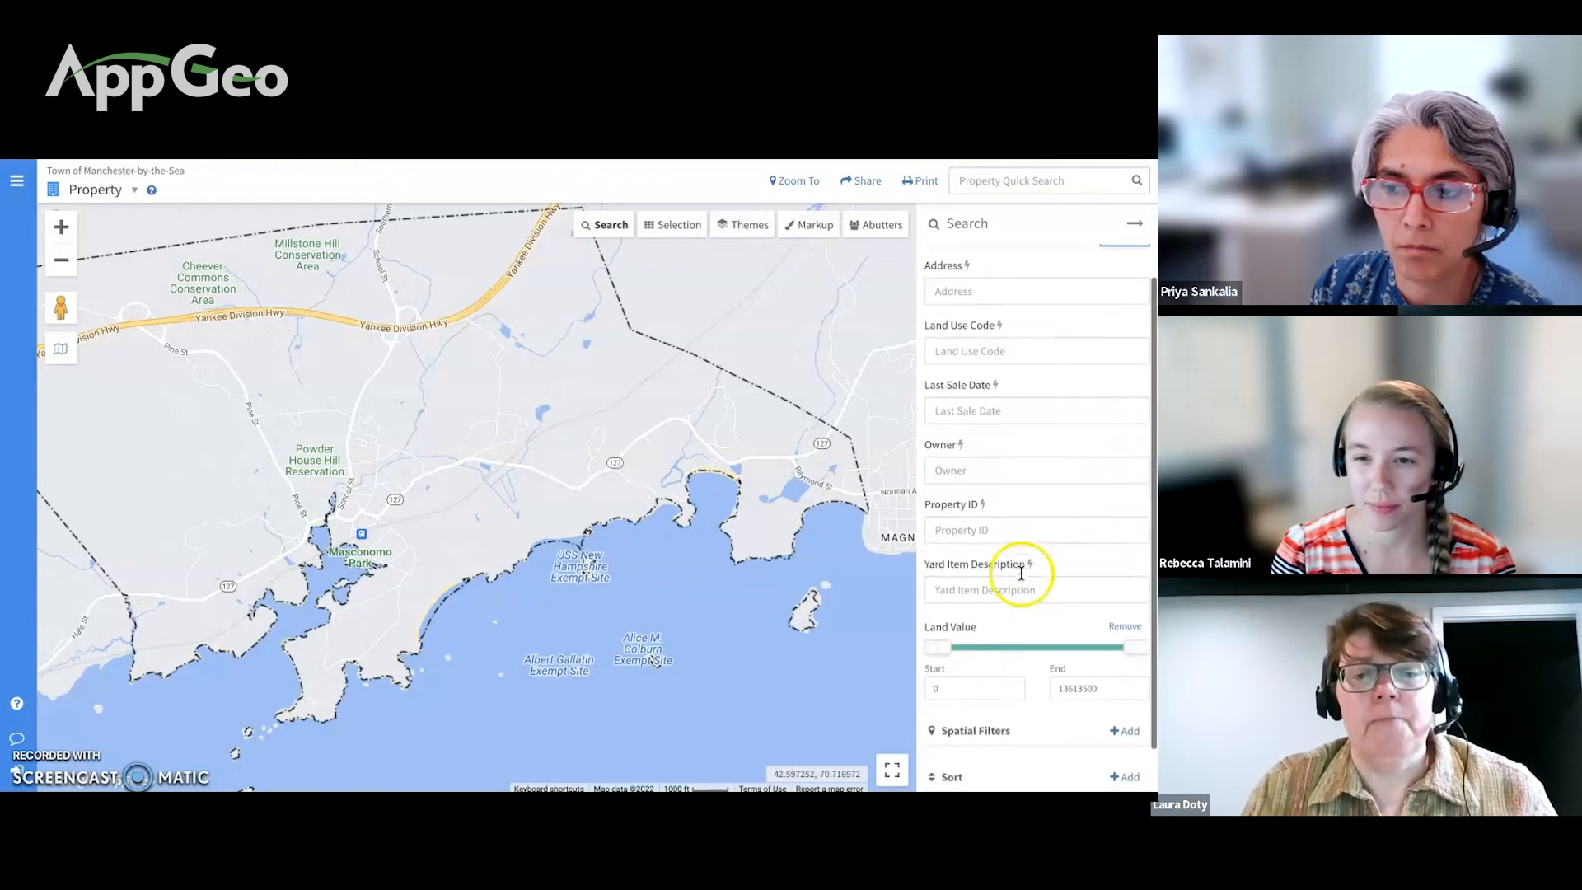
double_click(1086, 646)
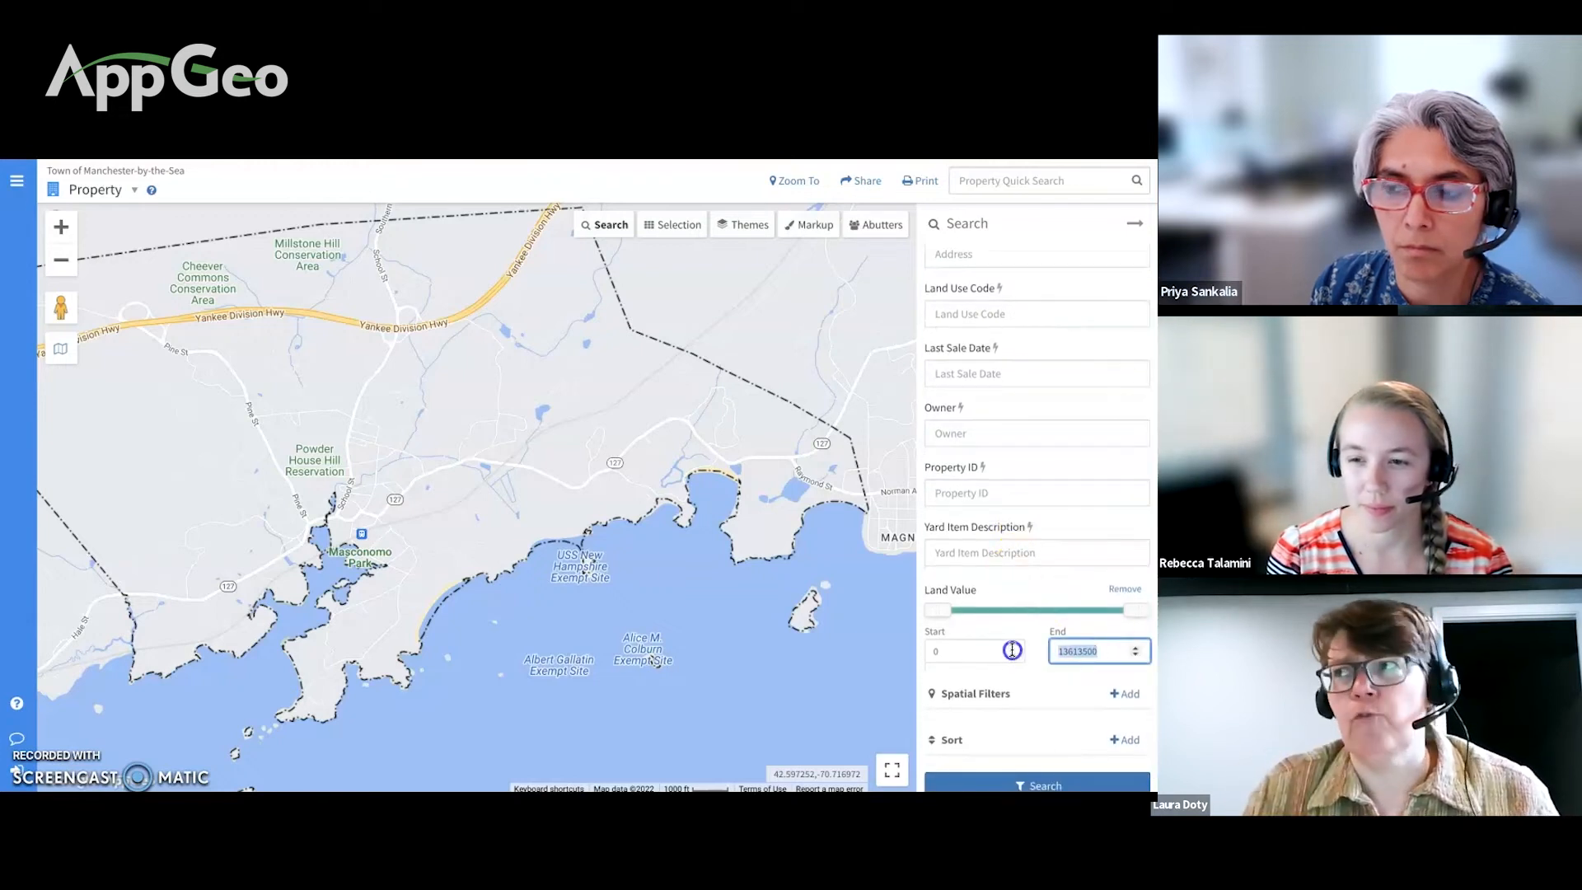
text(50000)
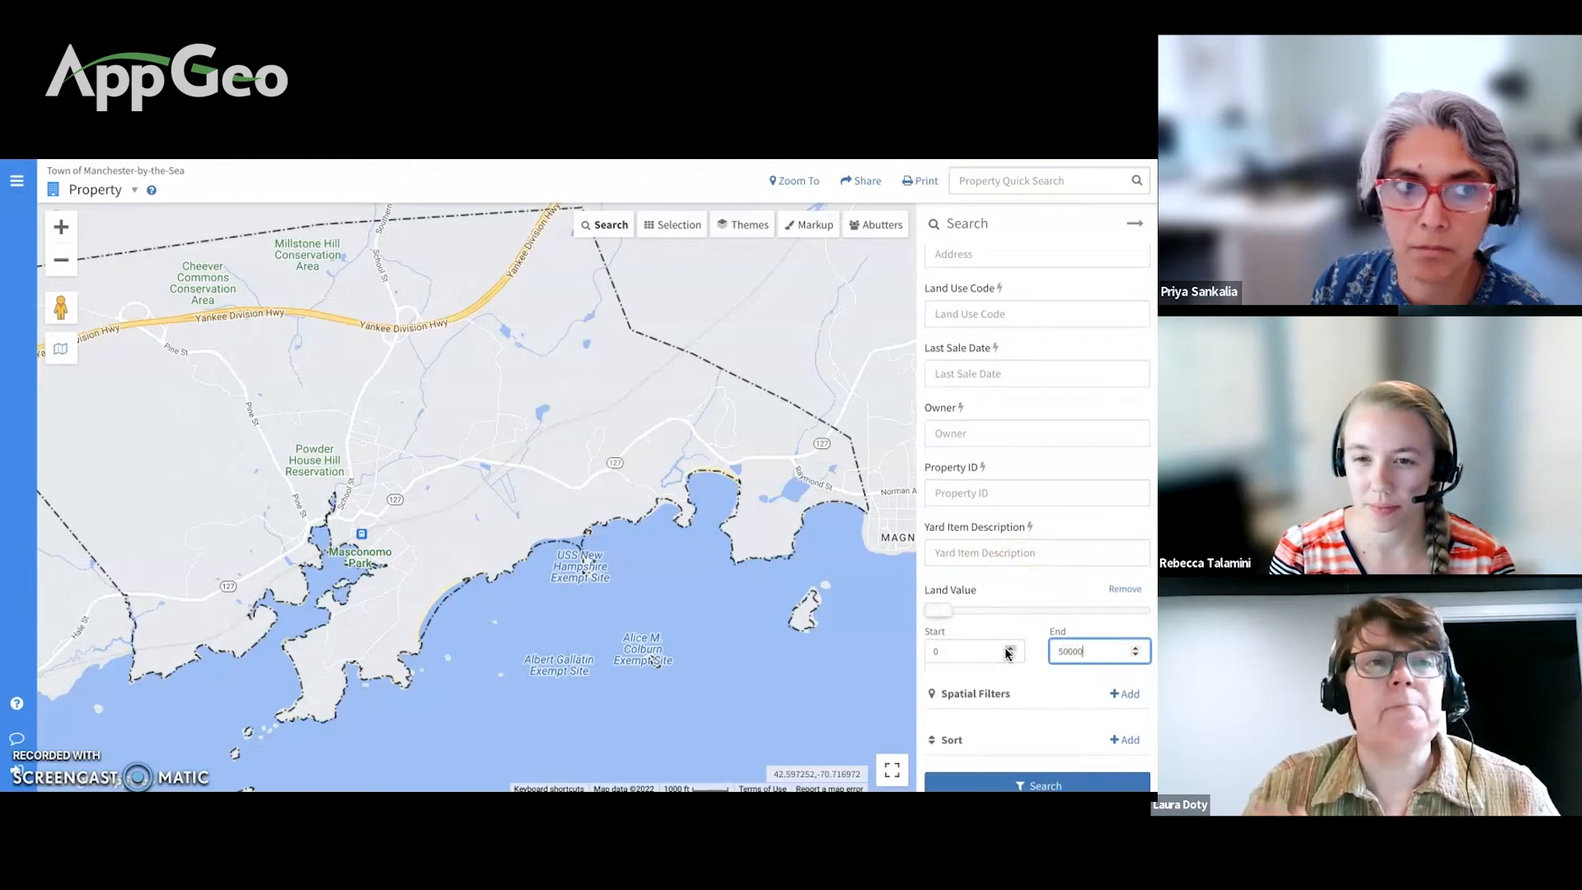
click(1006, 783)
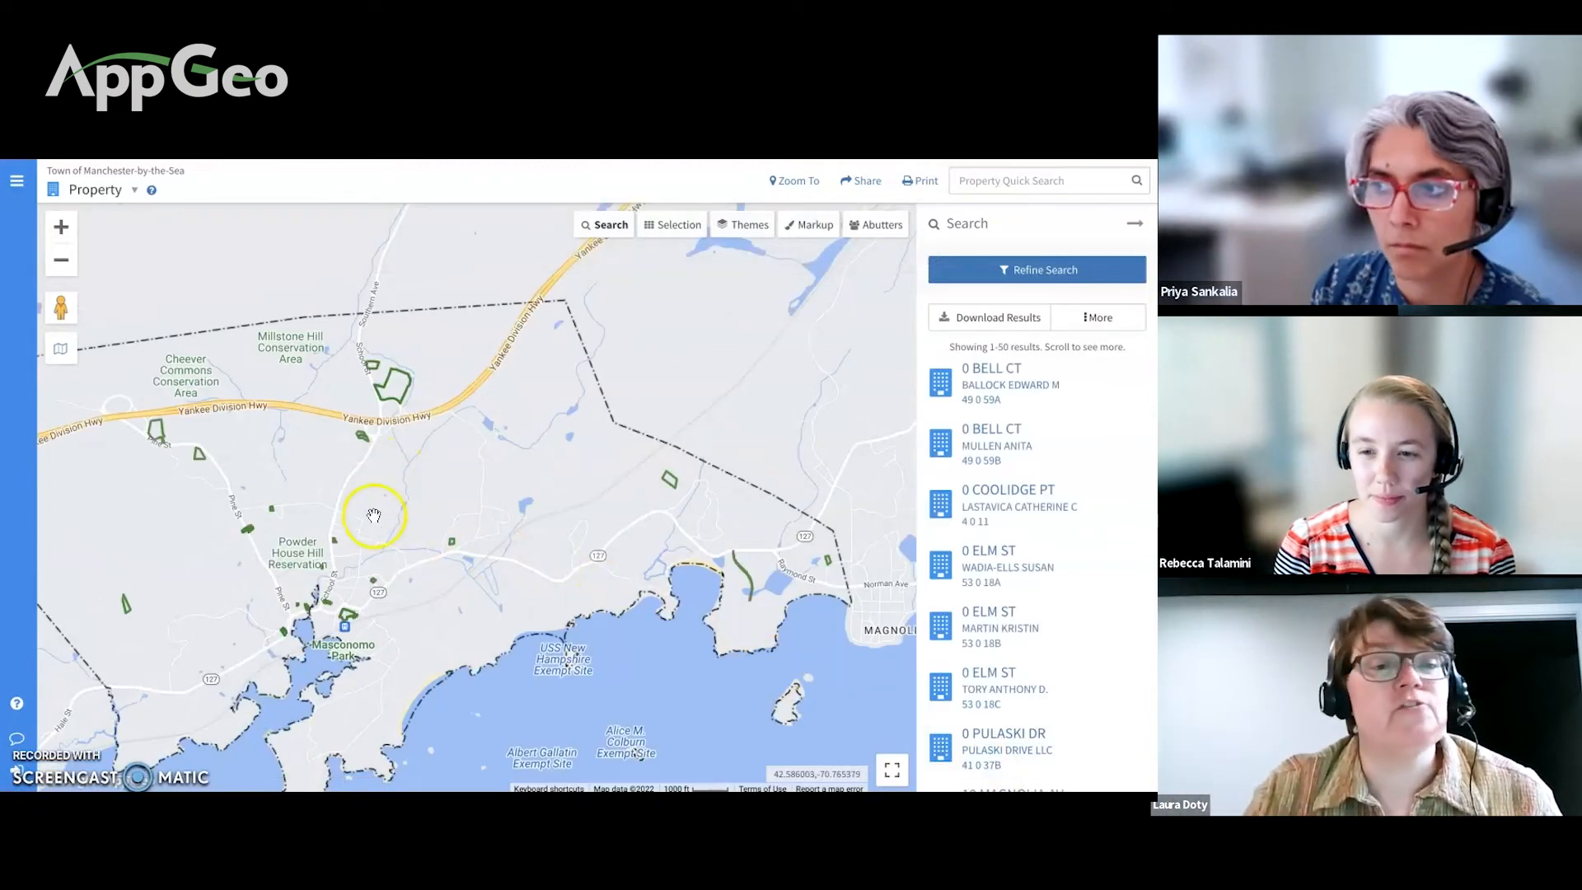
click(349, 620)
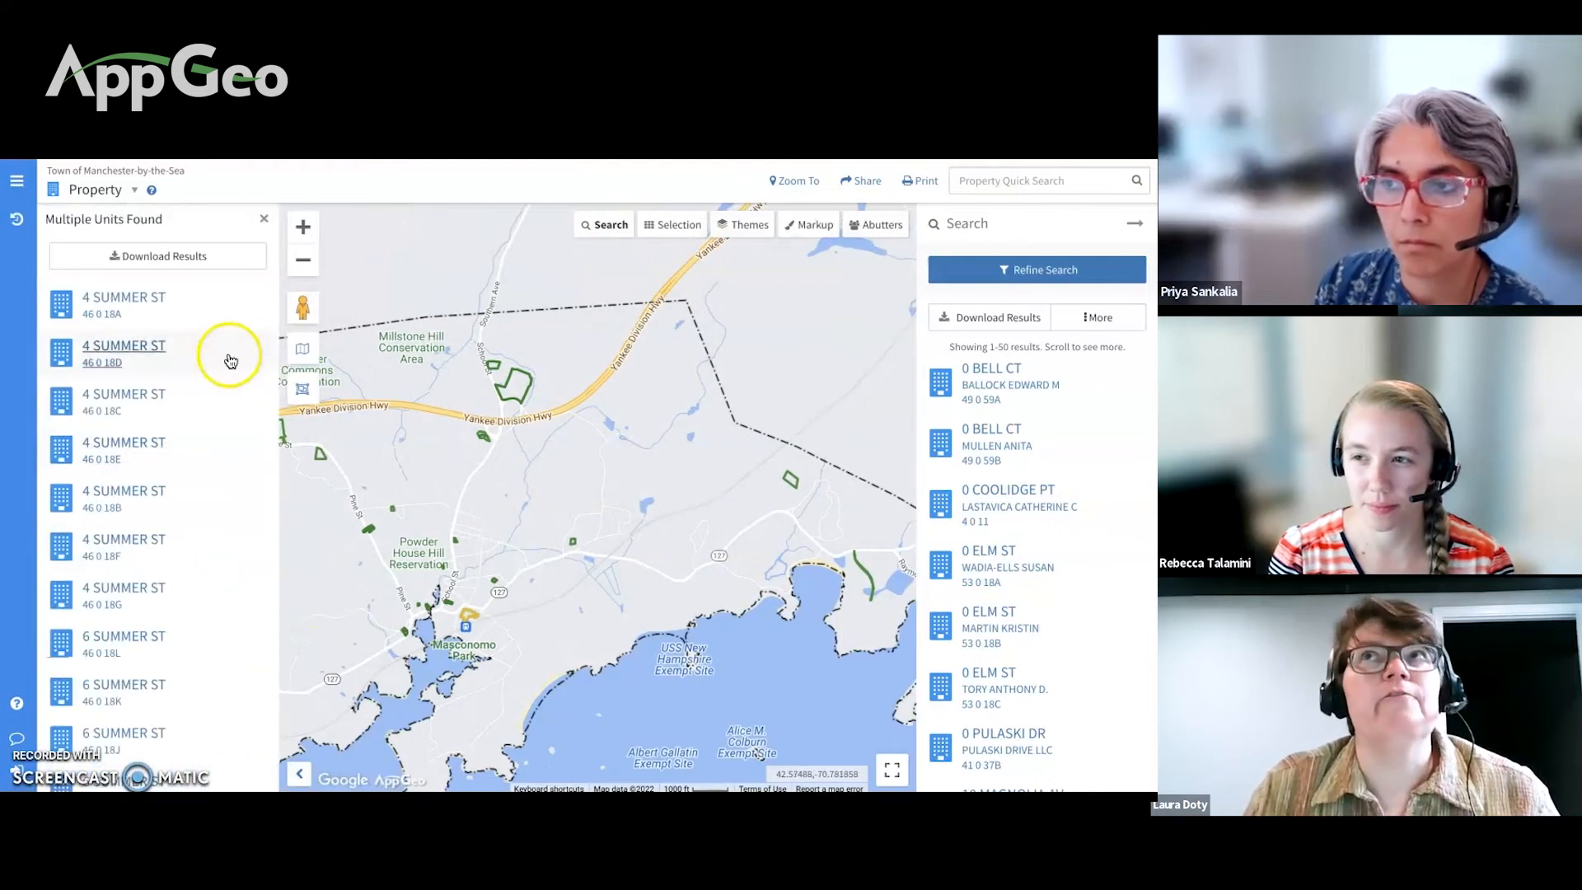
click(219, 317)
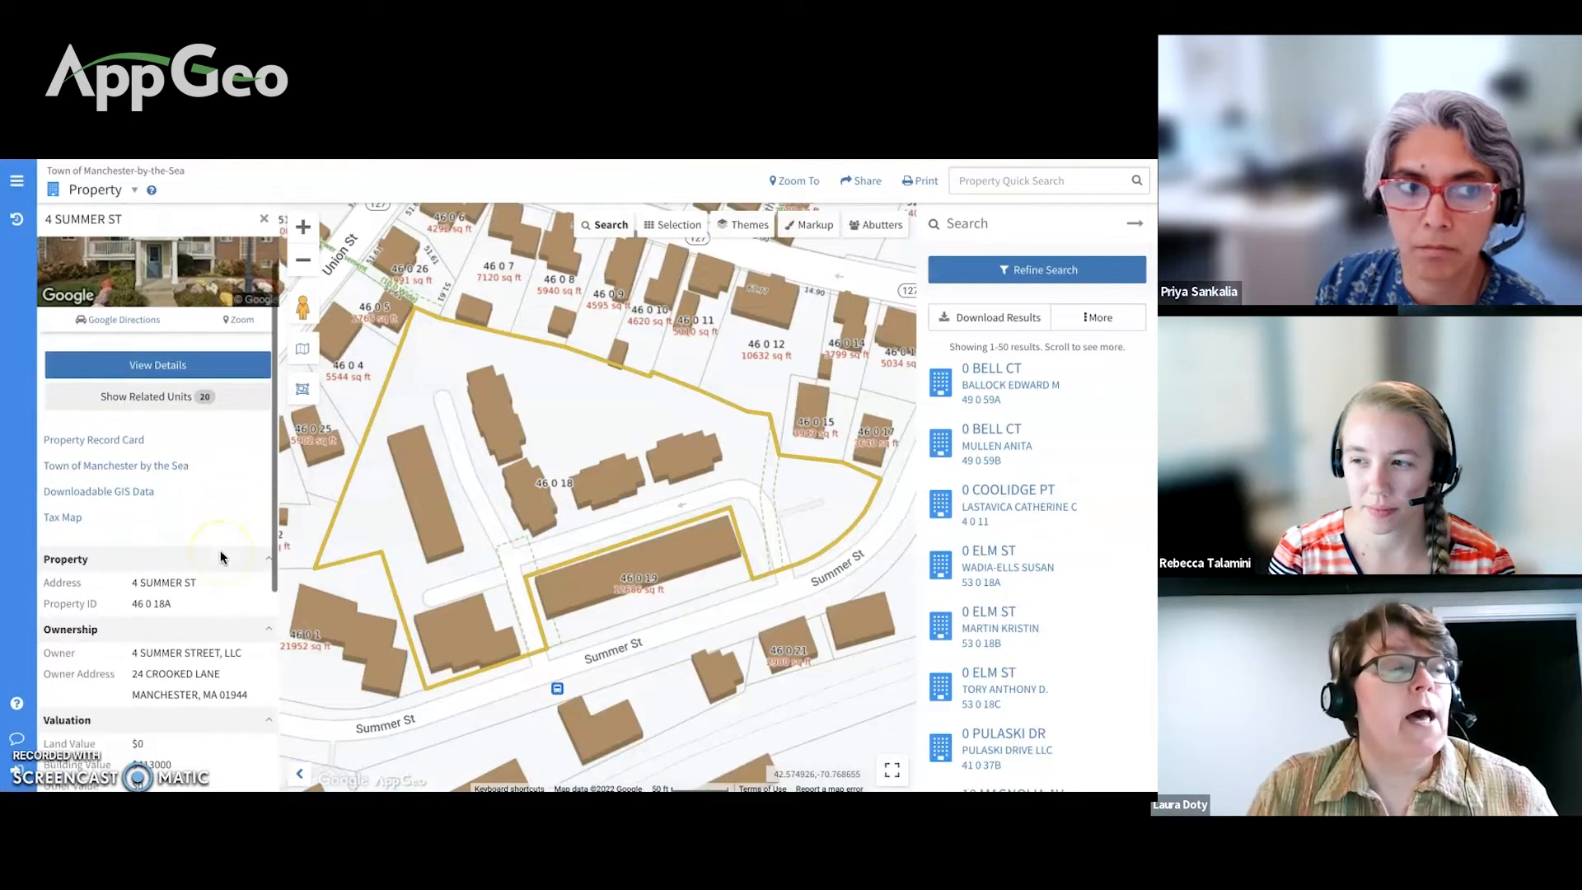
scroll(221, 557, down, 3)
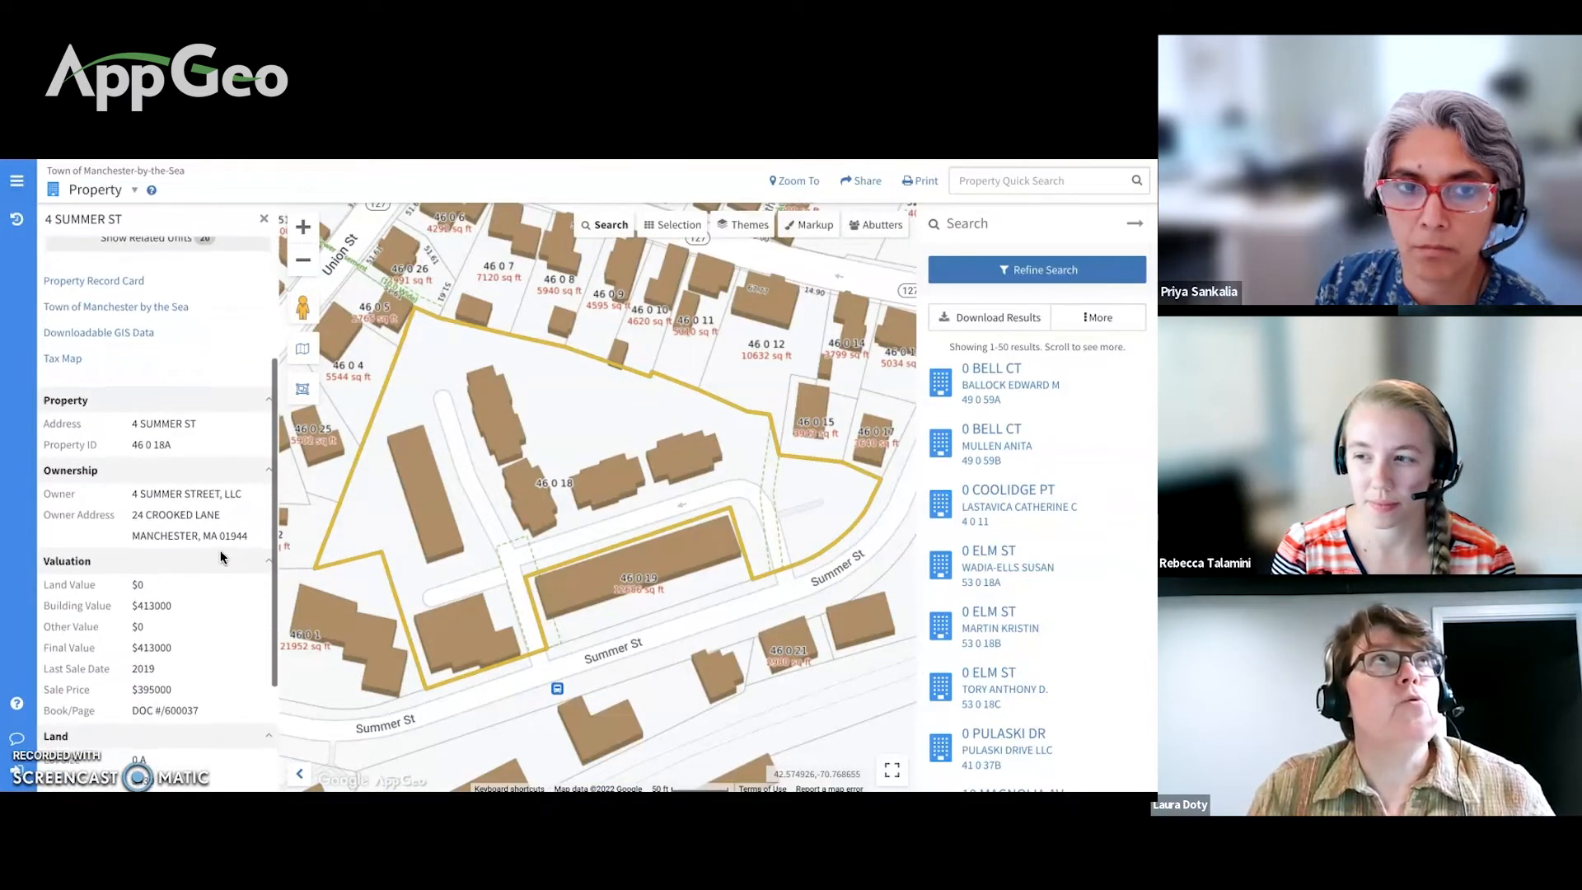
scroll(220, 556, down, 4)
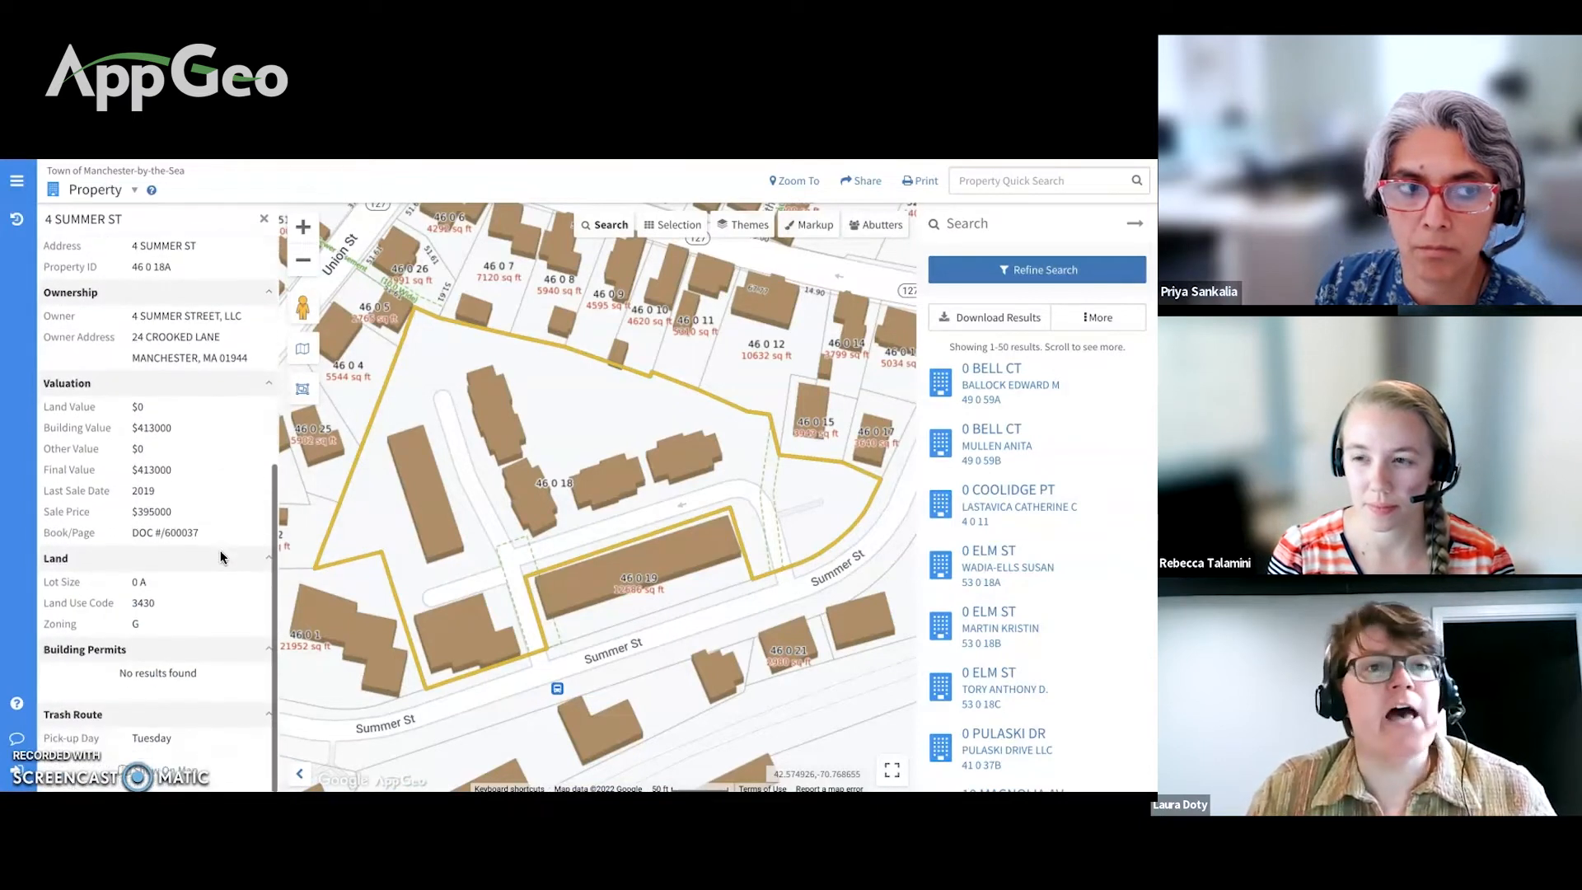
scroll(221, 557, up, 8)
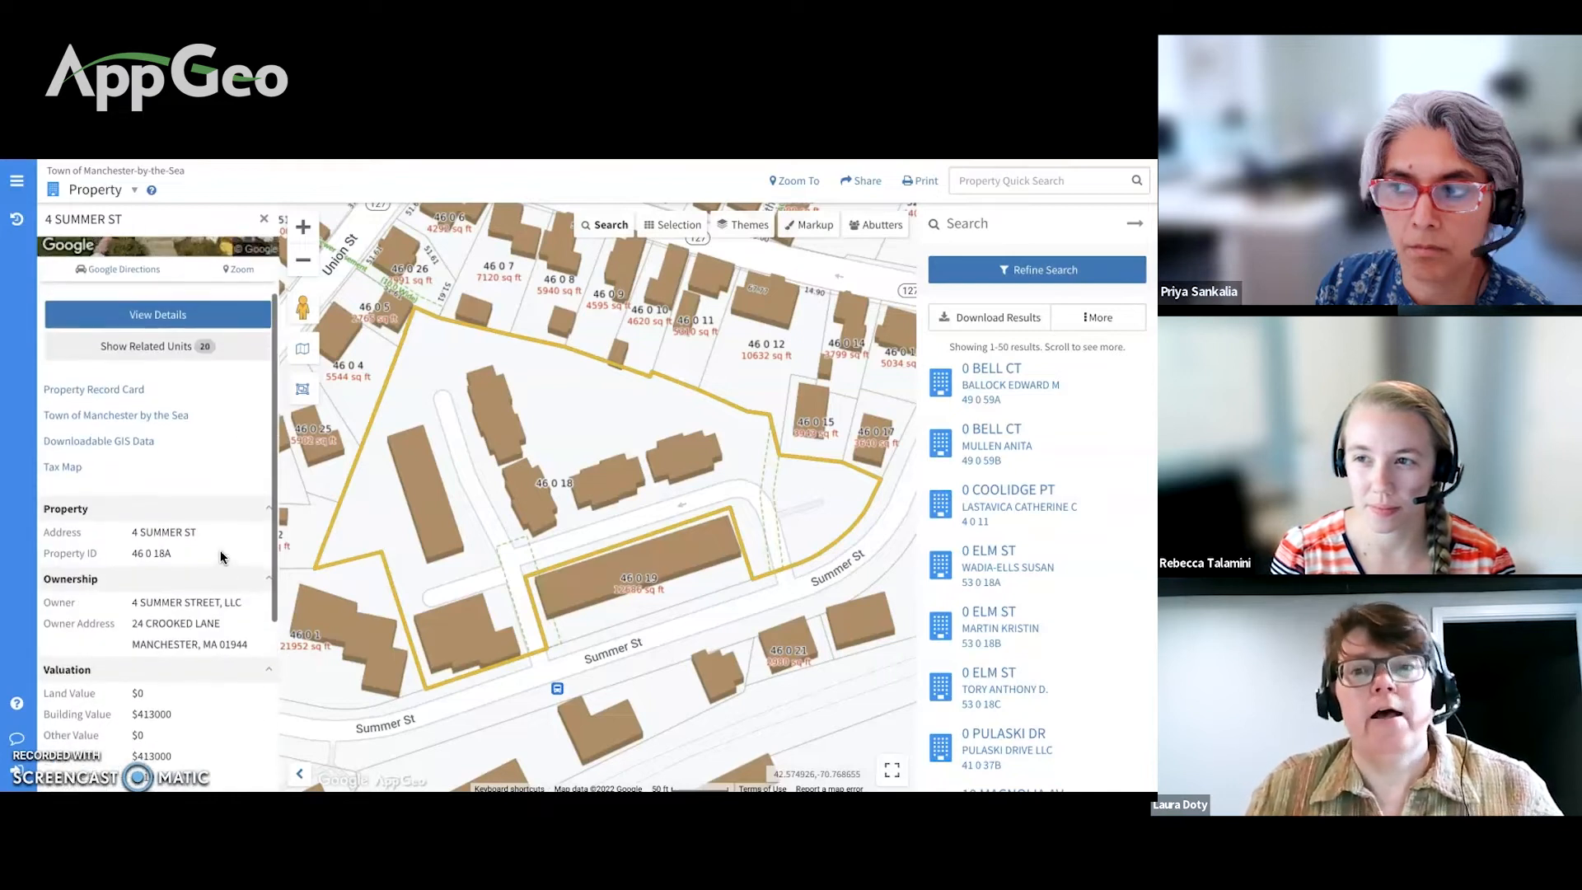
click(114, 326)
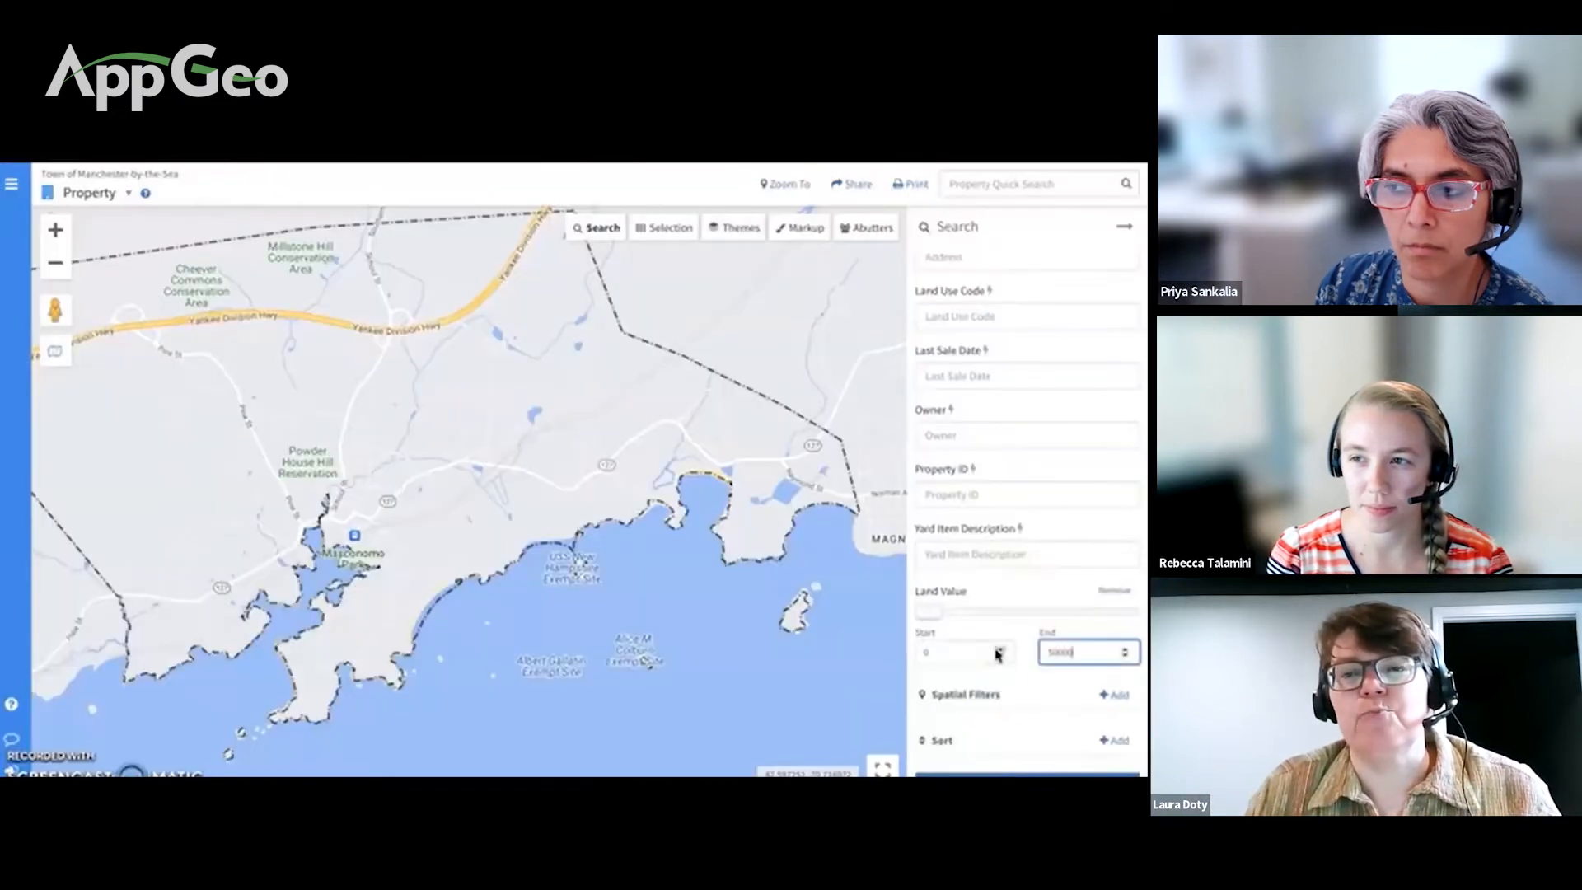
click(994, 775)
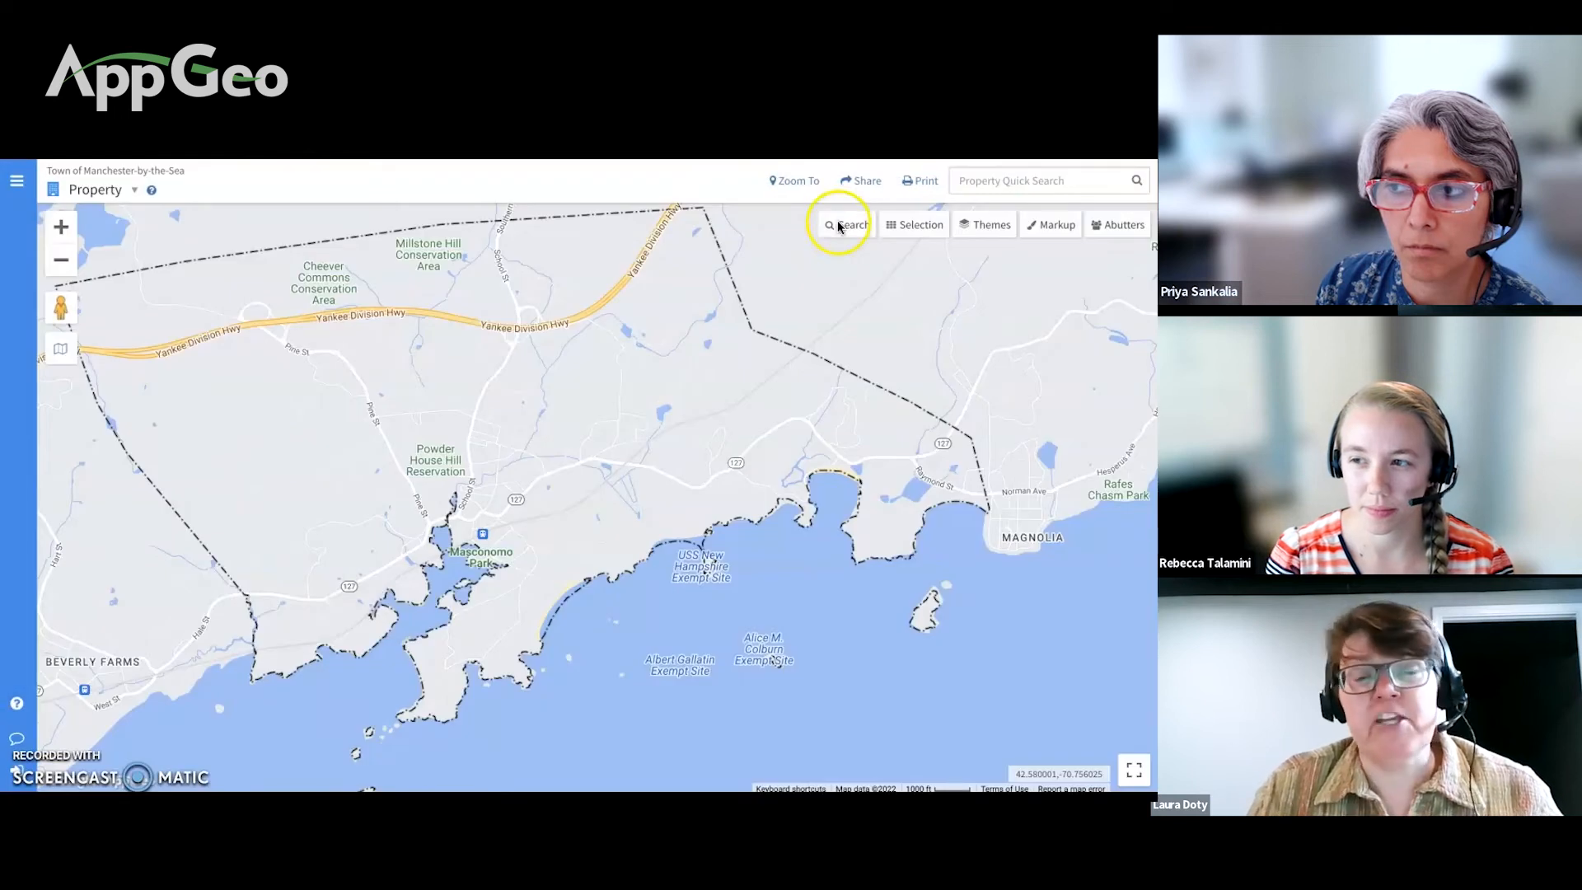
click(841, 229)
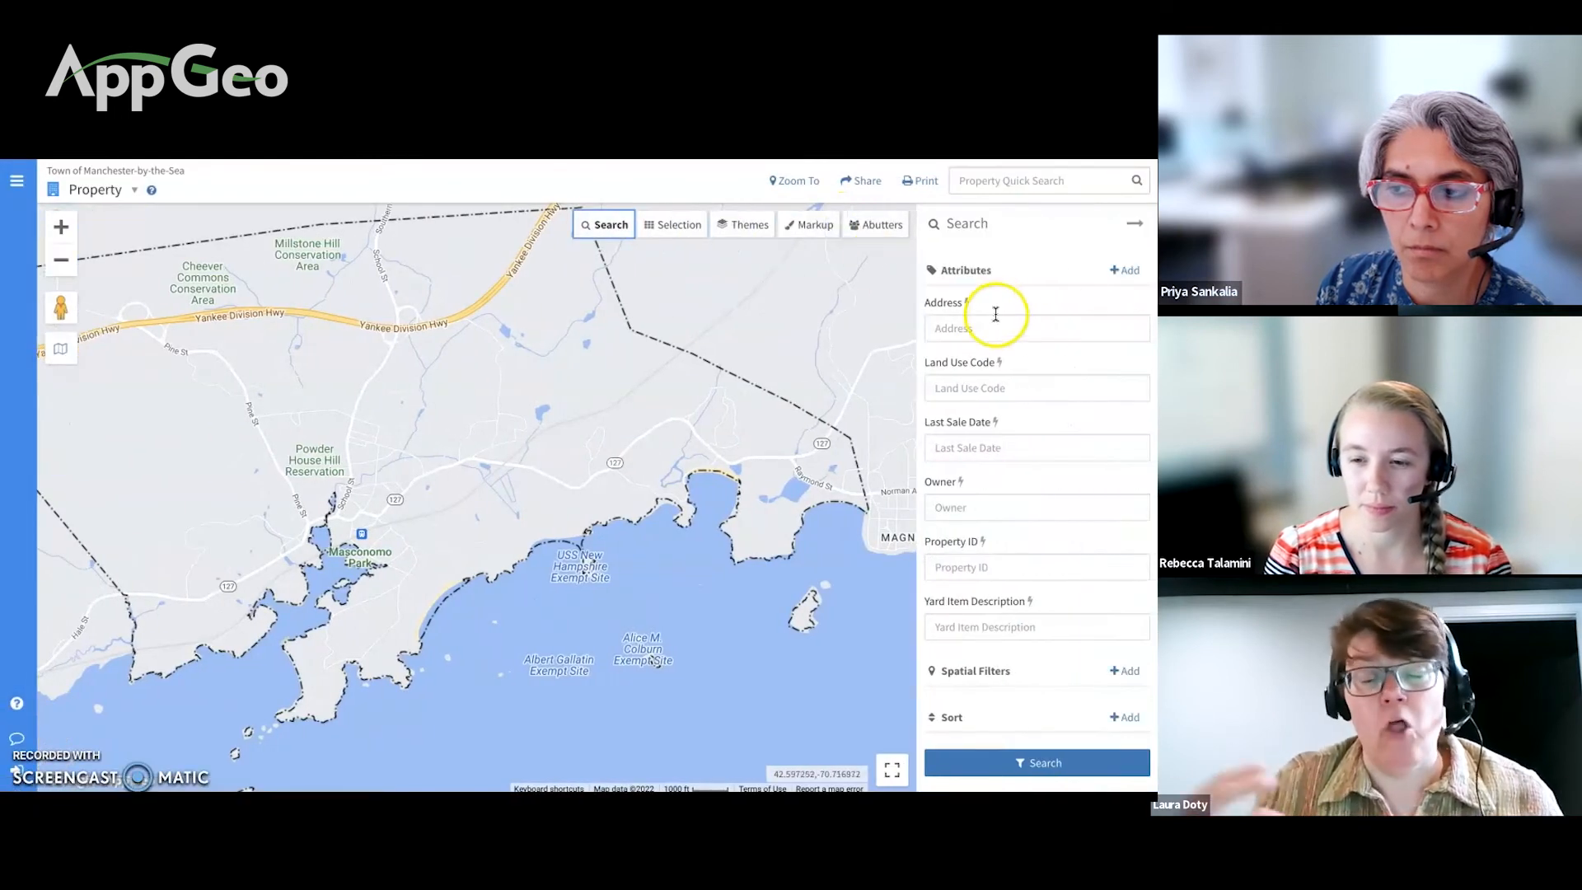
Step: Add a Land Value filter with an upper limit of 50000 and run the search
click(1122, 272)
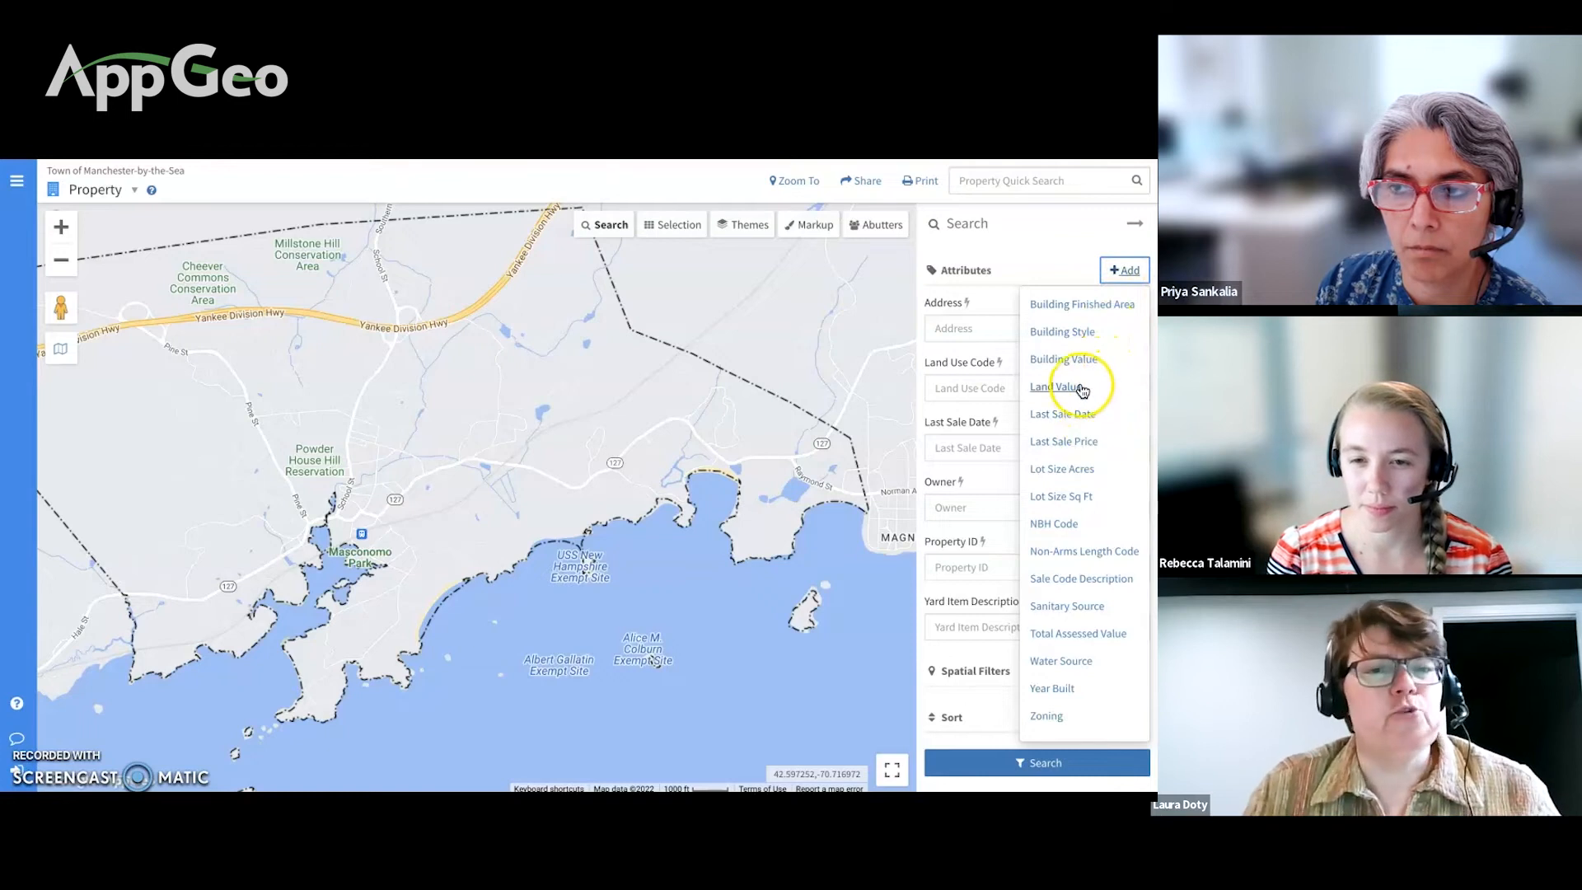
click(1067, 387)
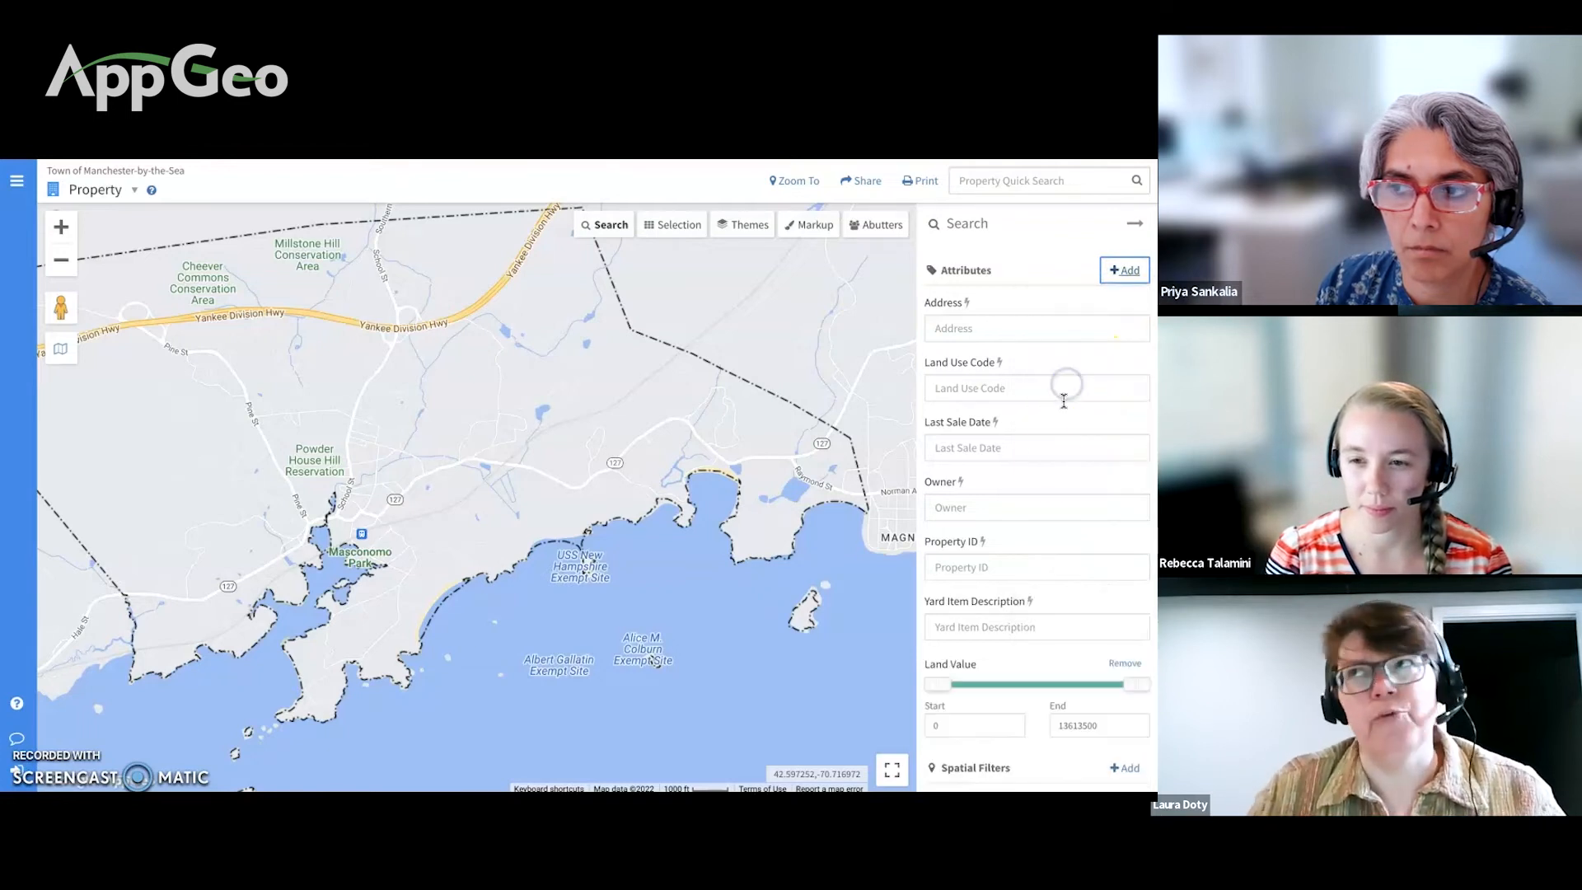
scroll(1021, 568, down, 1)
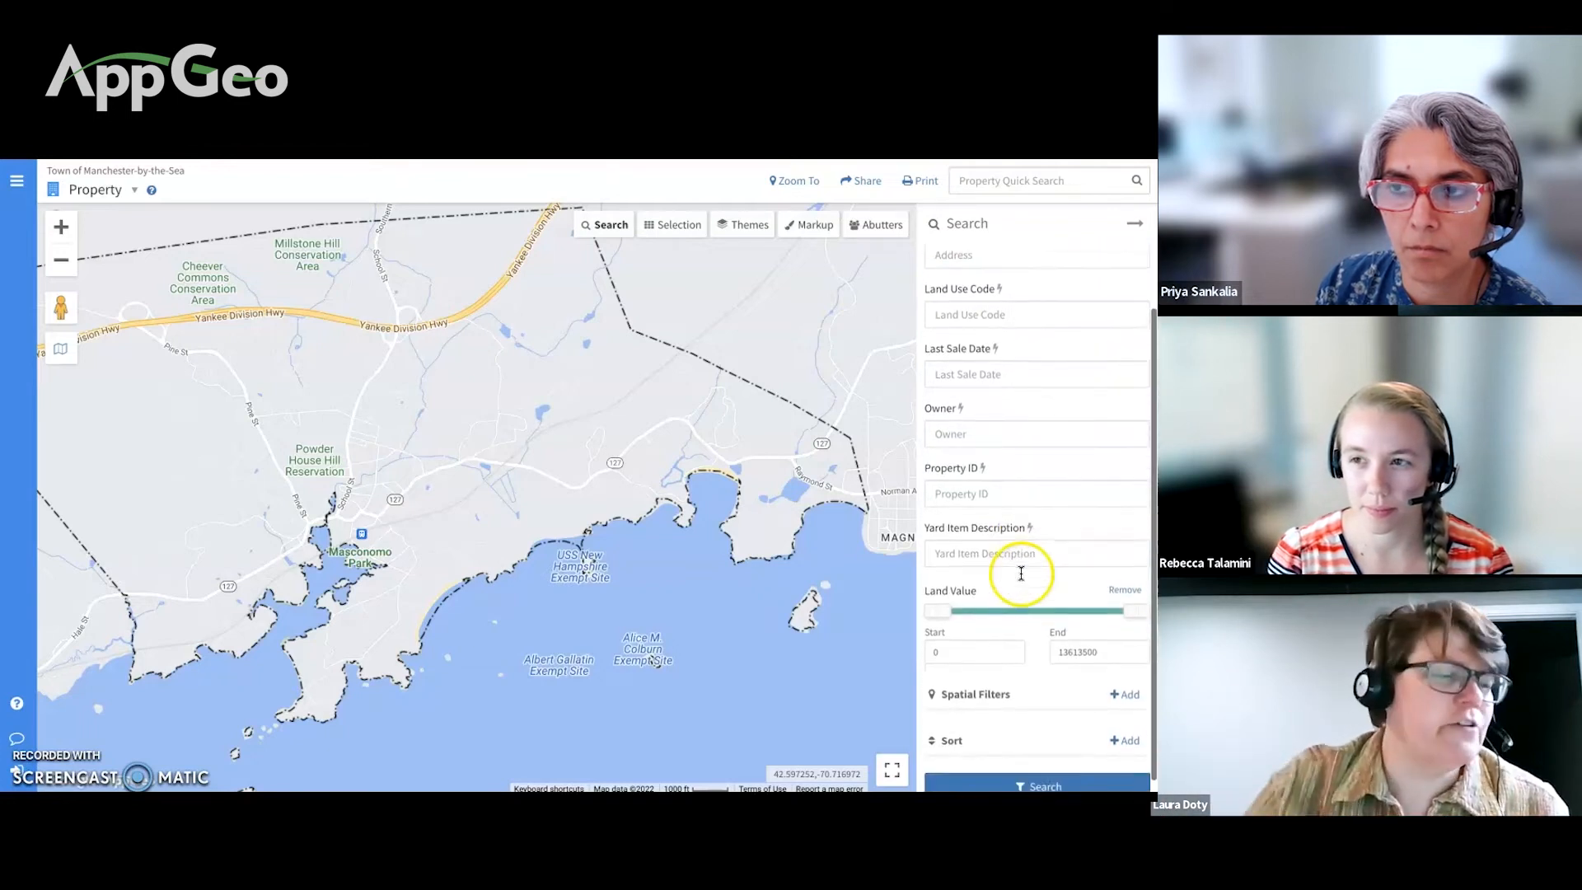
double_click(1099, 650)
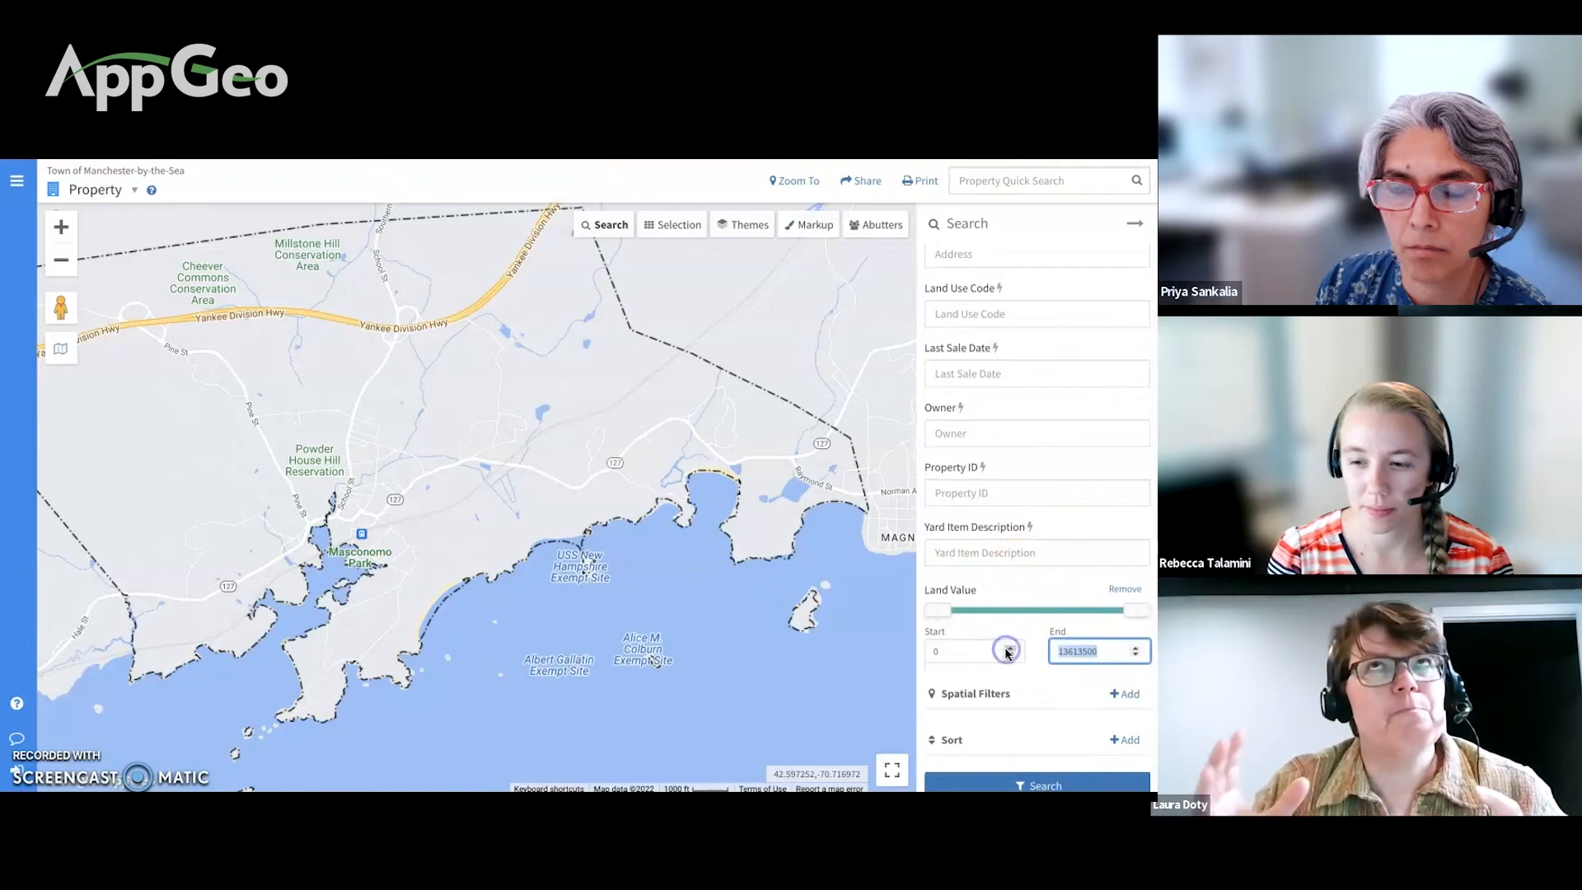
text(50000)
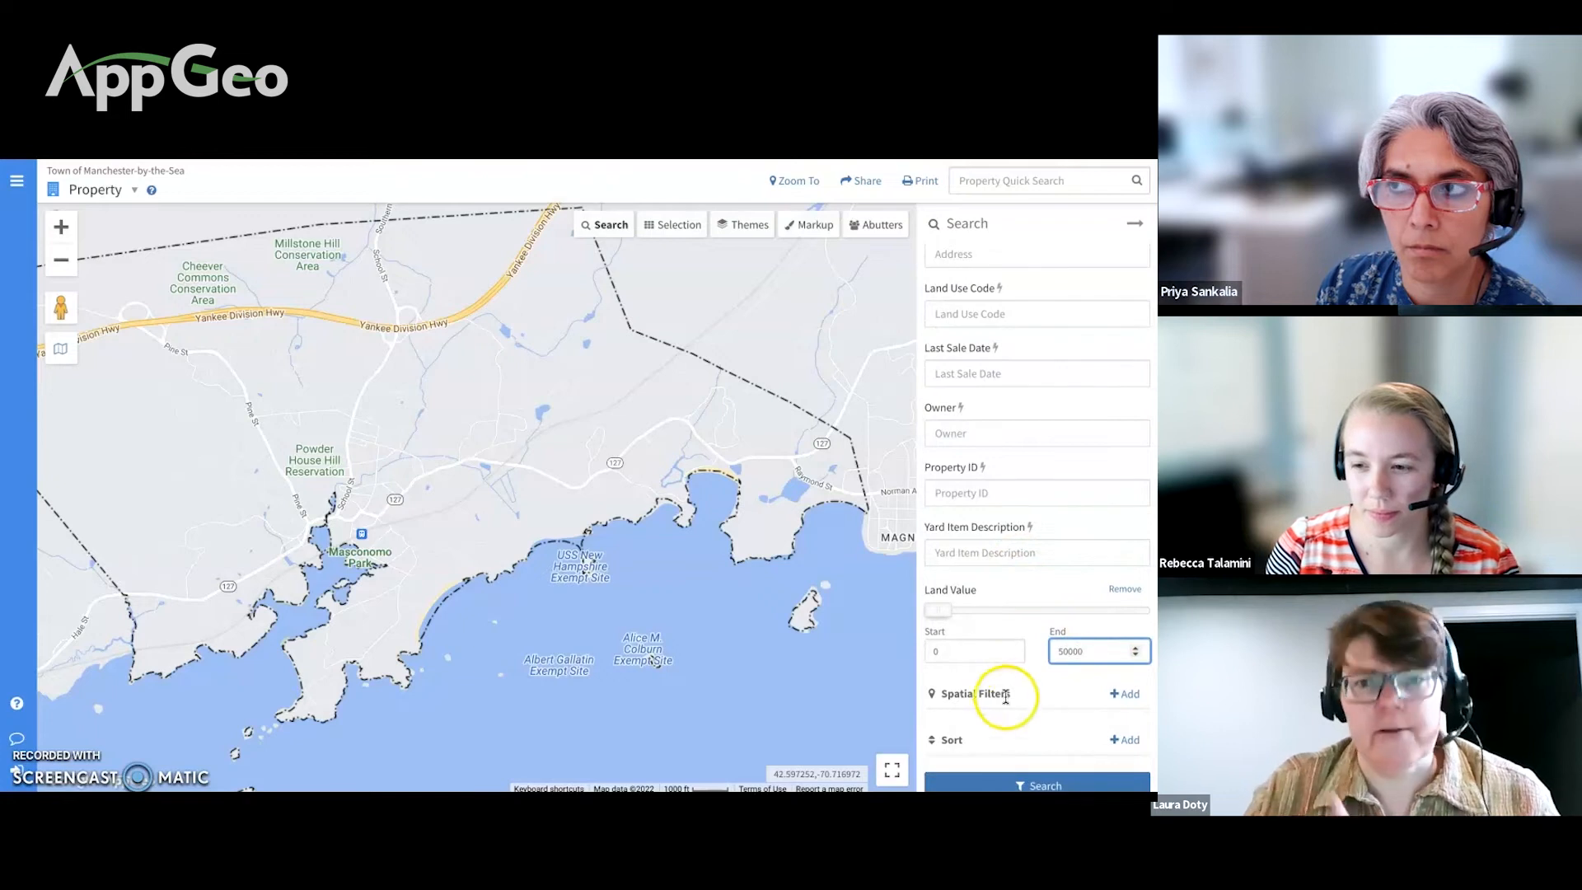
click(1006, 782)
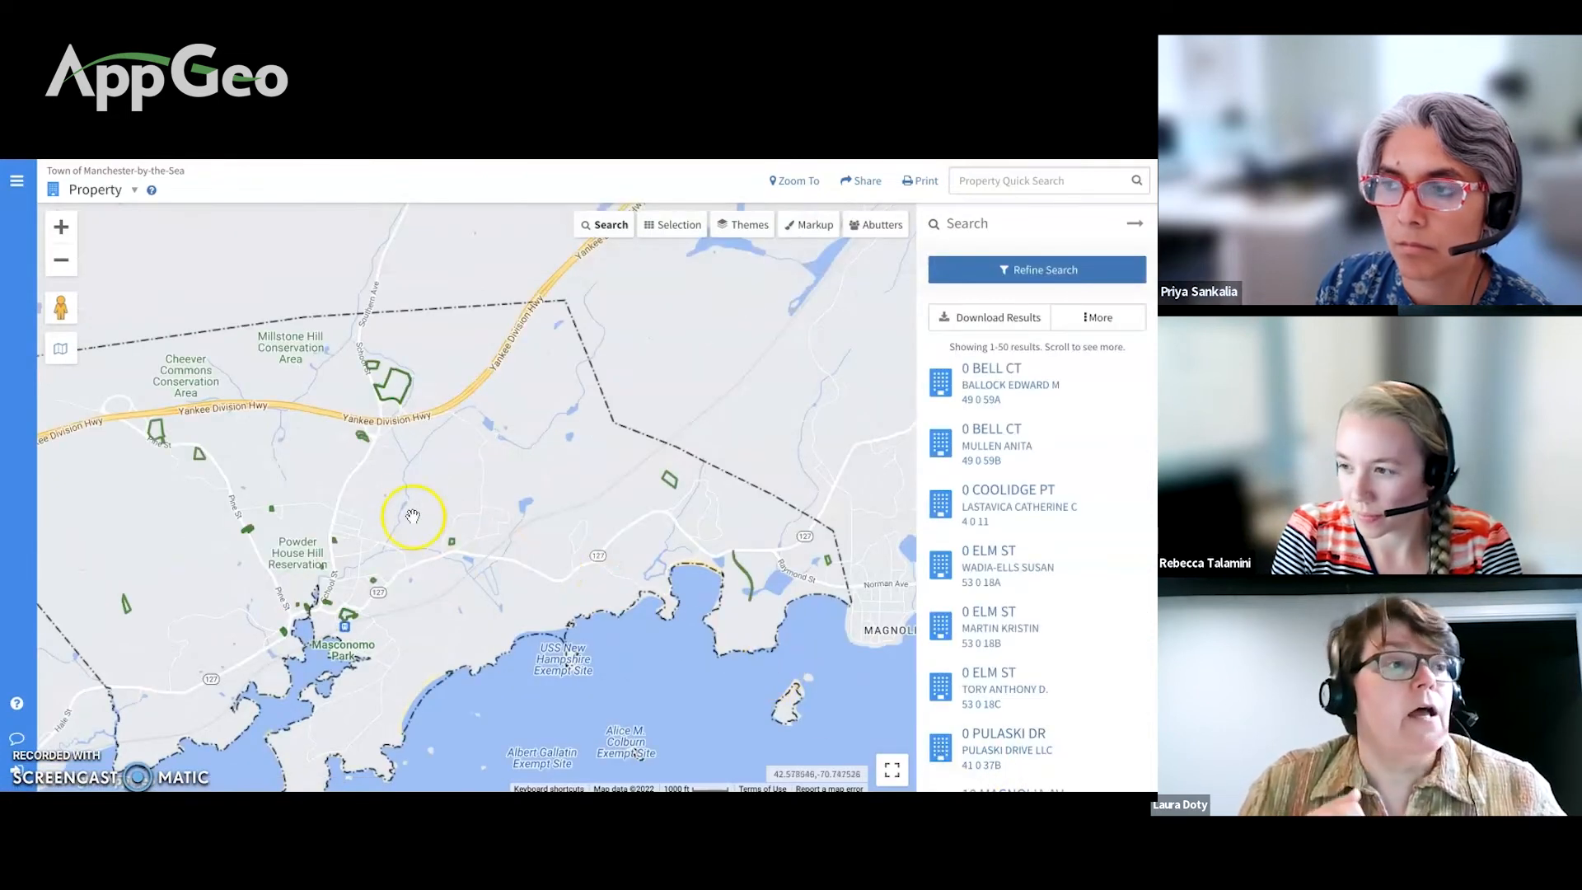
click(347, 618)
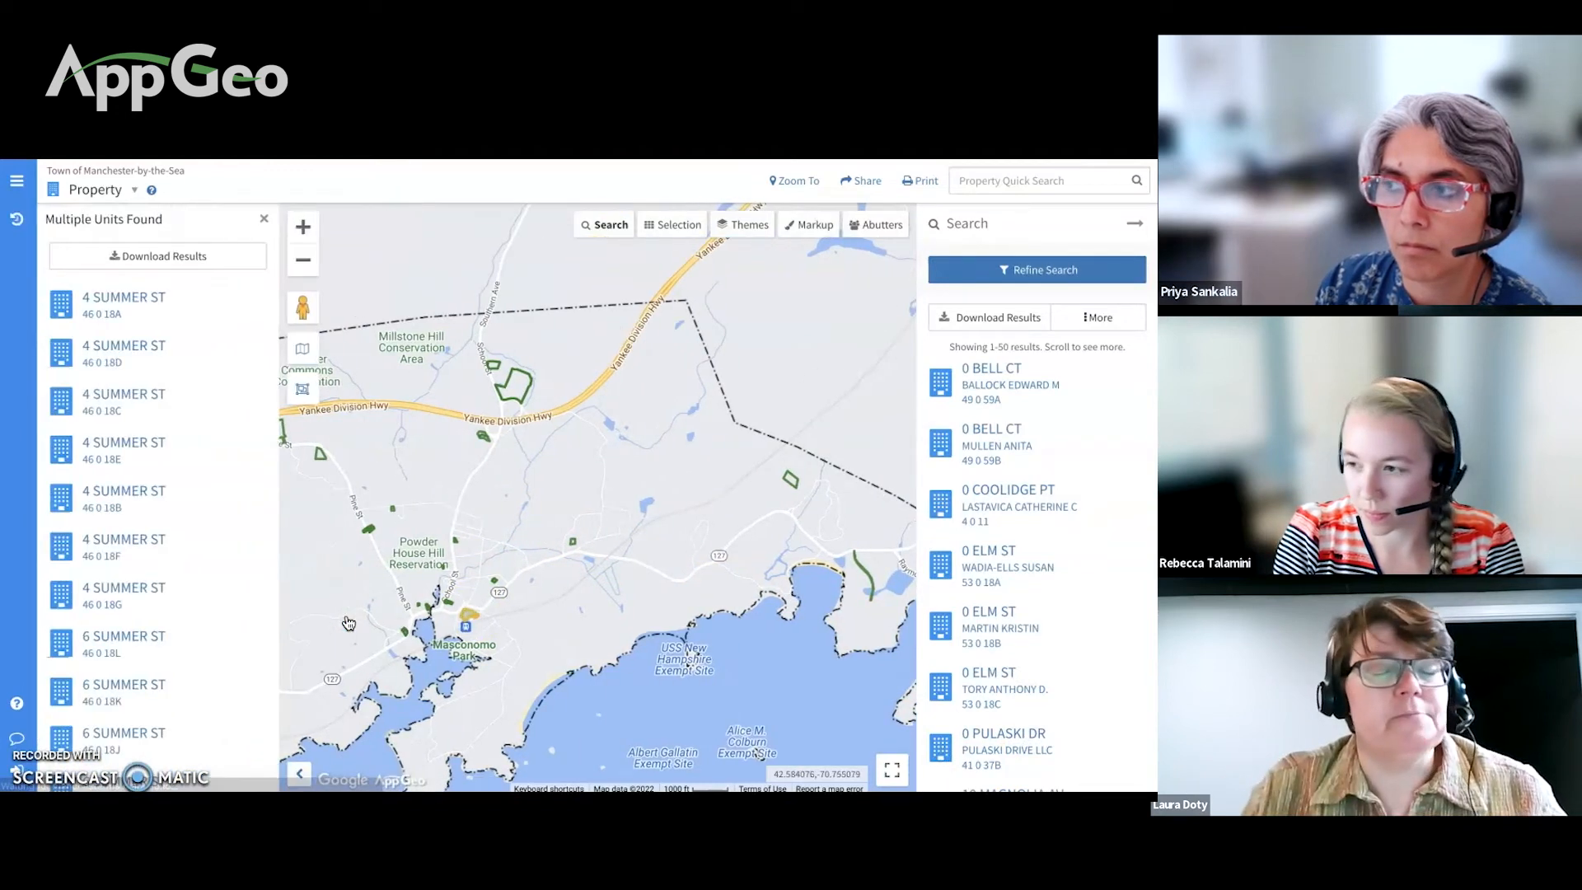
click(220, 313)
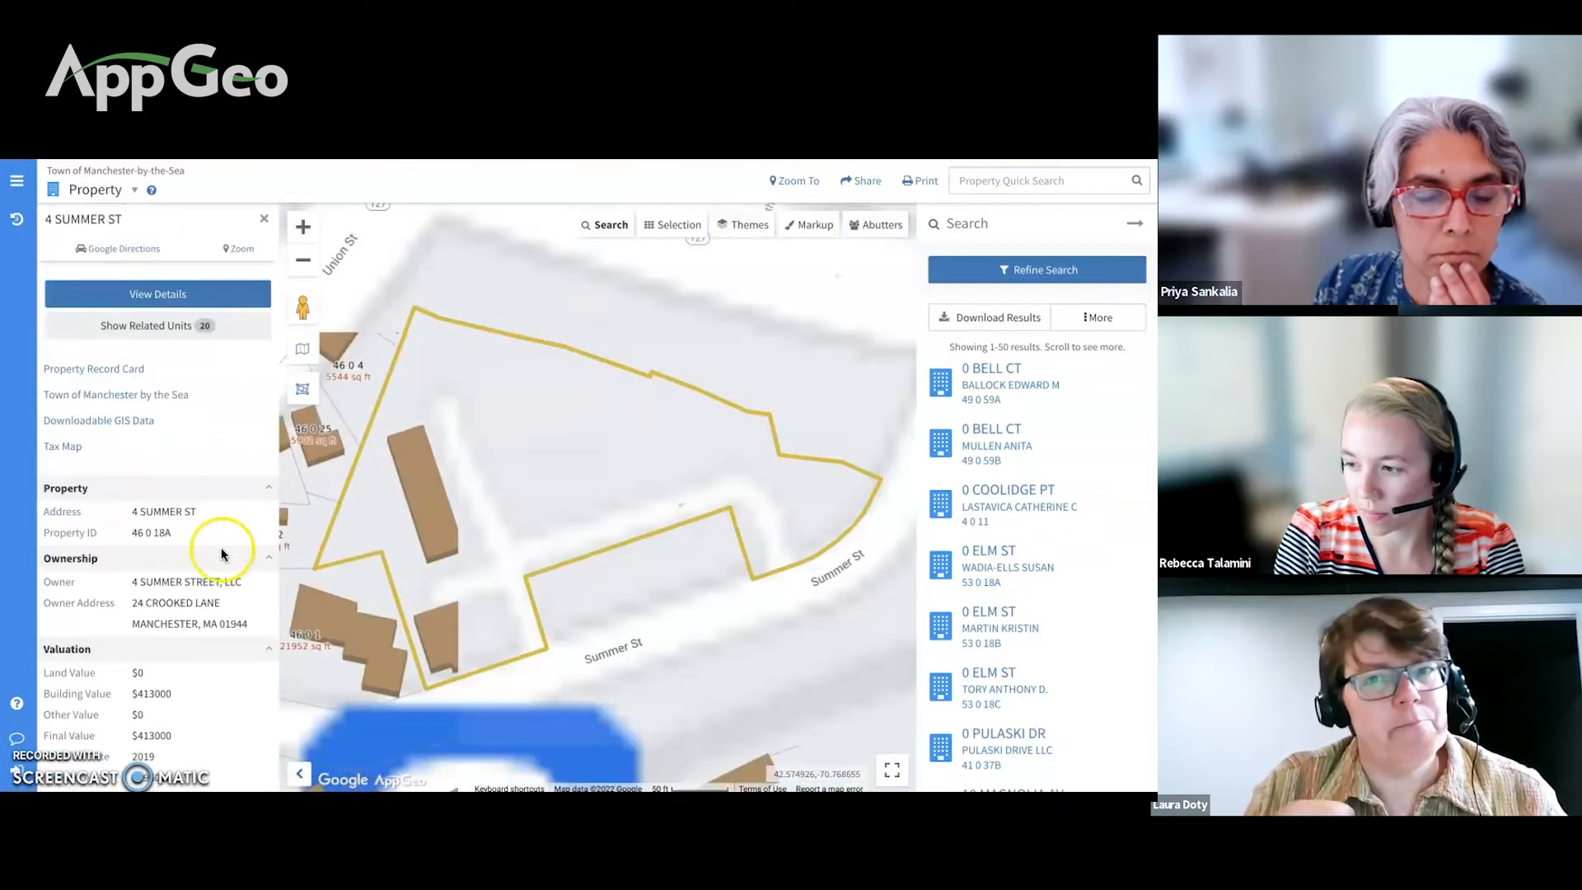
scroll(221, 557, down, 3)
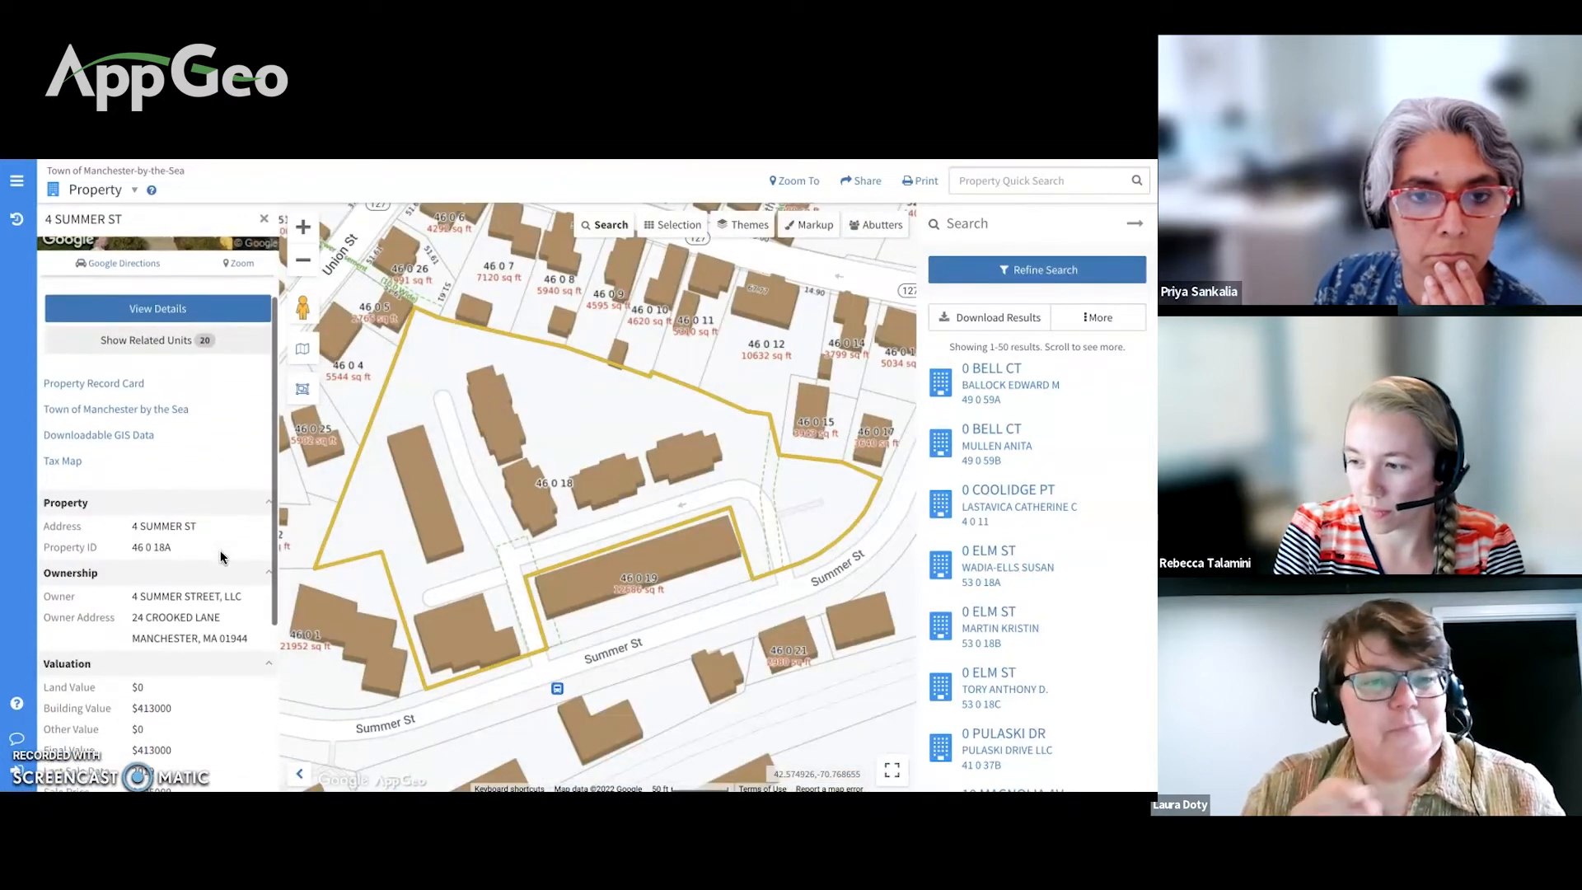
scroll(220, 558, down, 3)
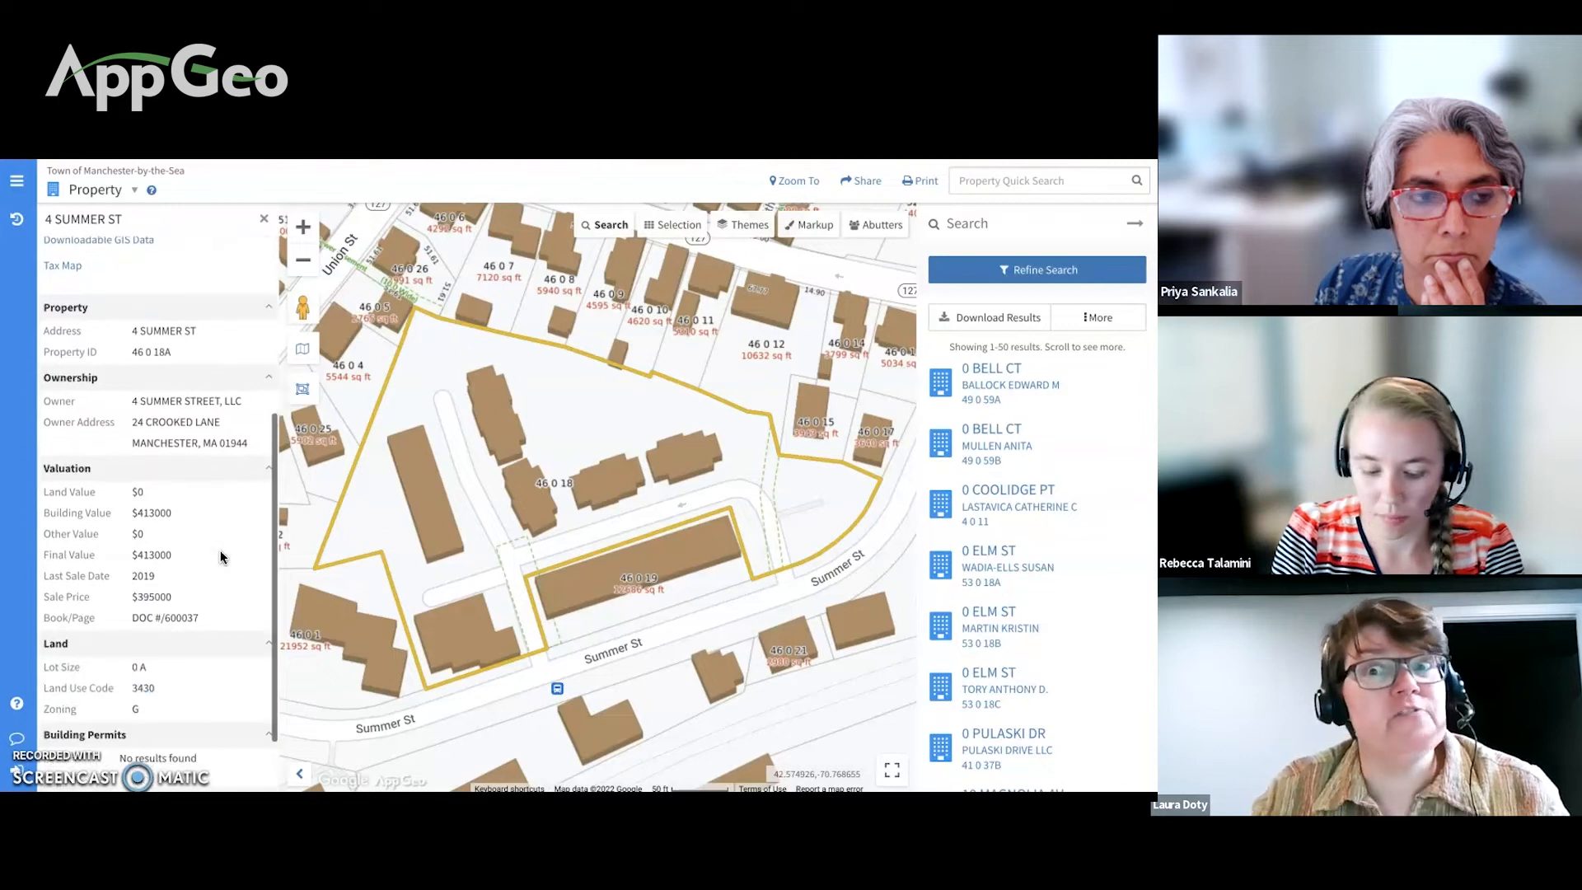
scroll(221, 558, up, 6)
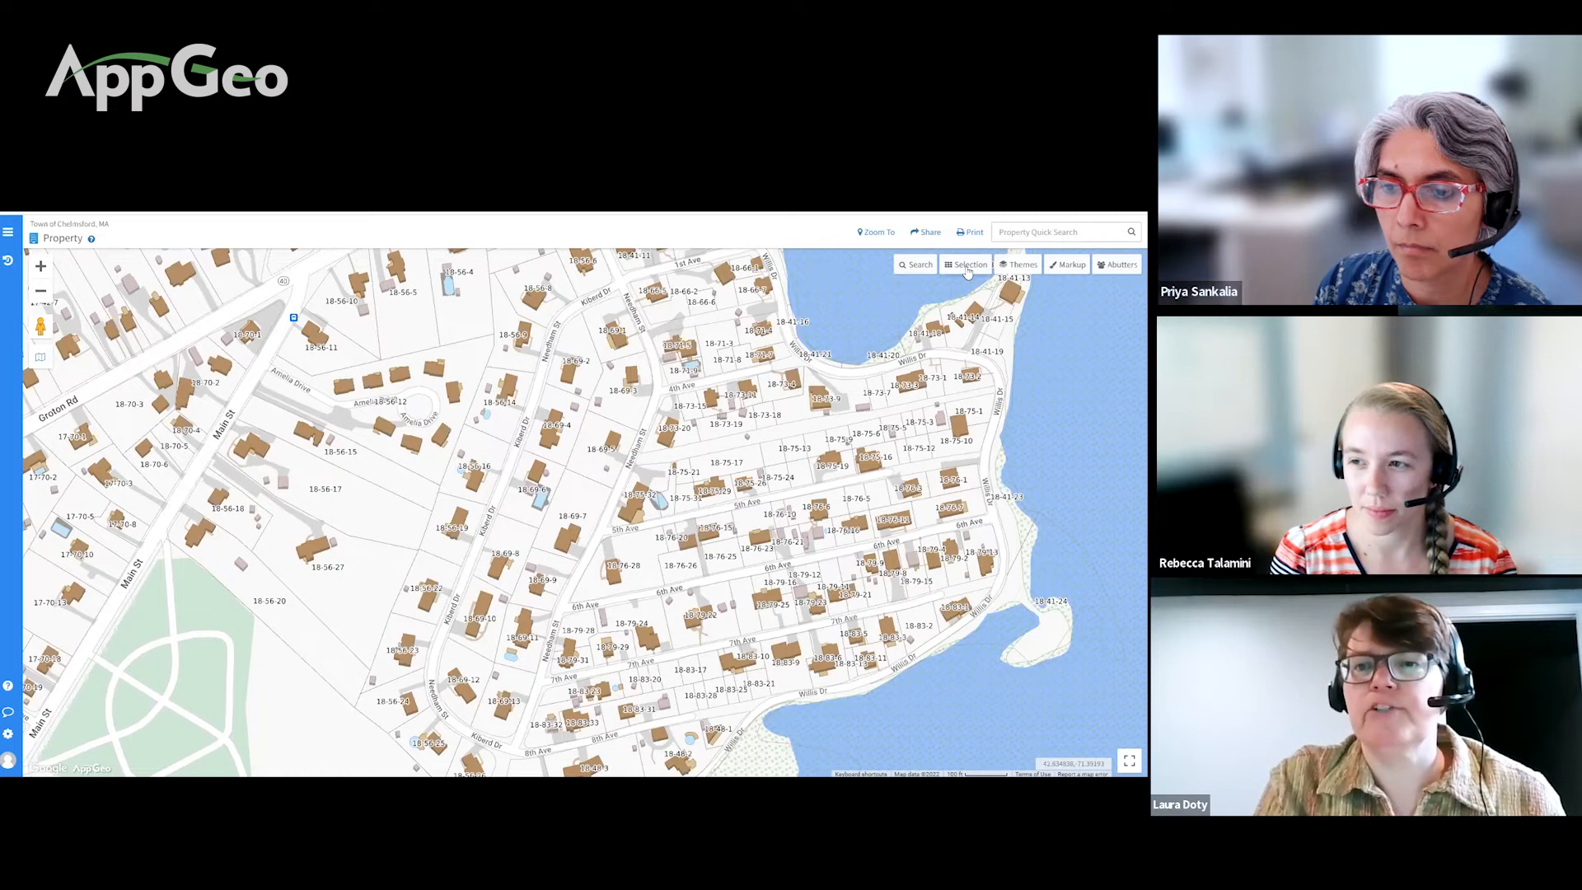
Step: Draw a freehand selection shape around the Kiberd Dr parcels, selecting 13 parcels
click(967, 265)
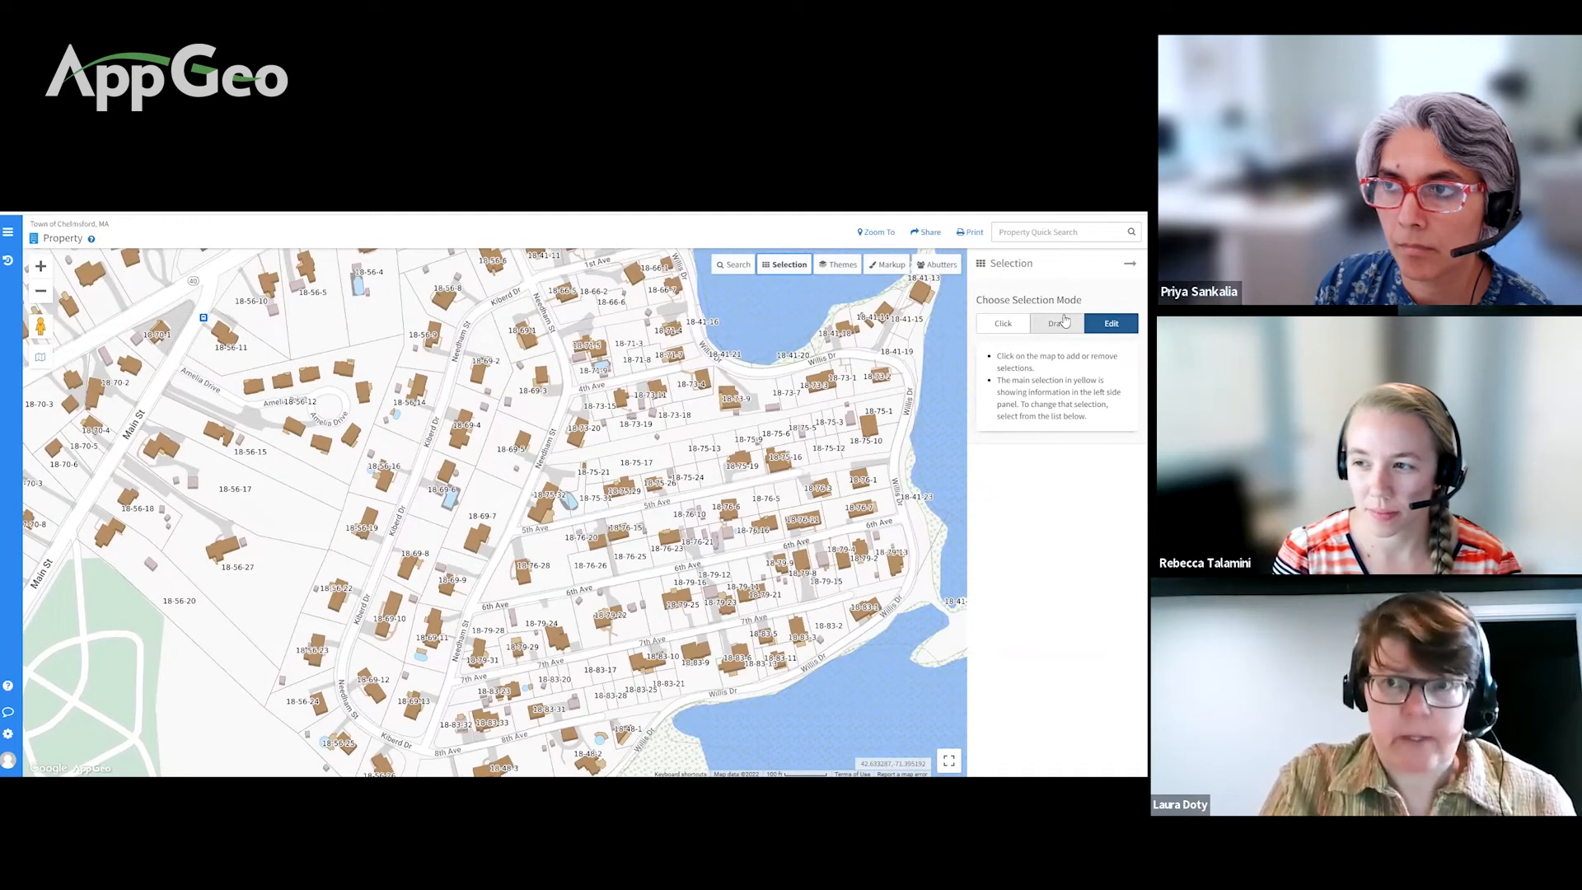
click(1058, 325)
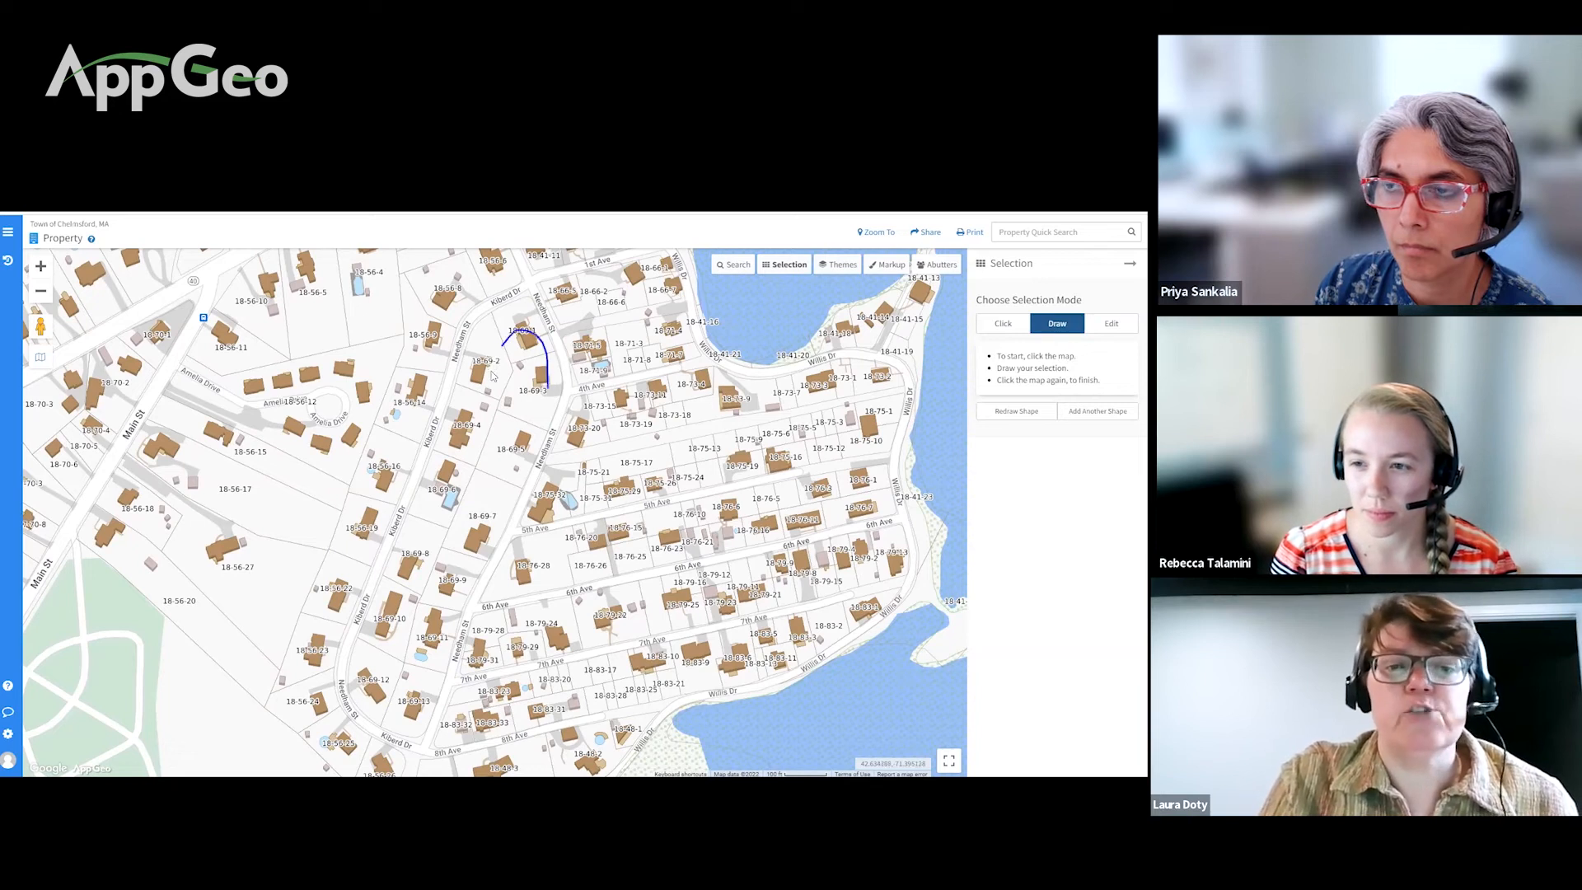
click(426, 532)
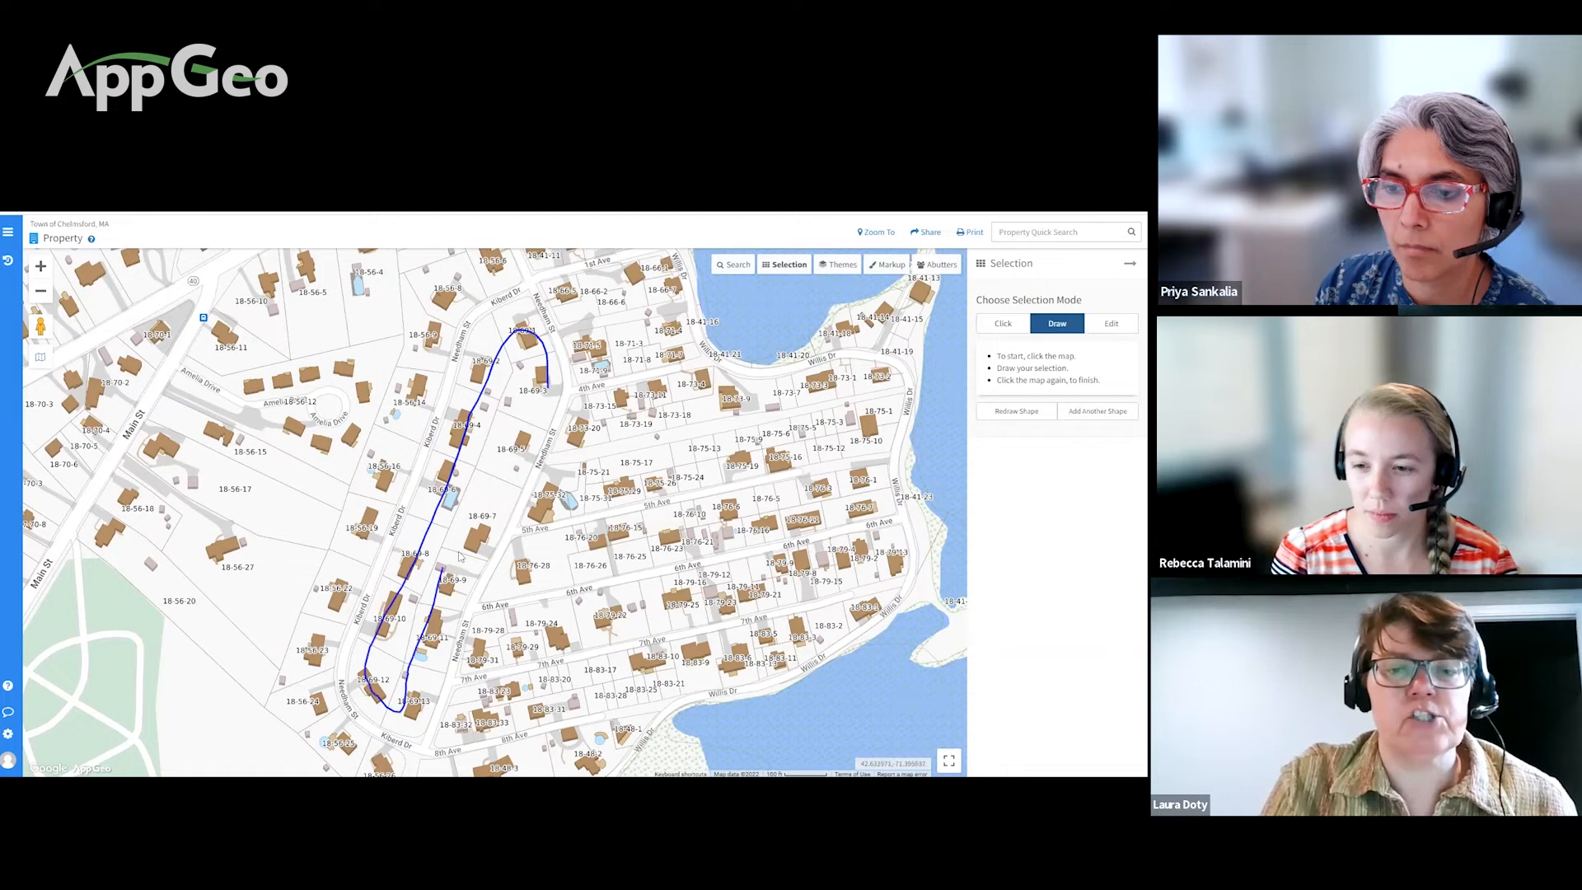
click(510, 410)
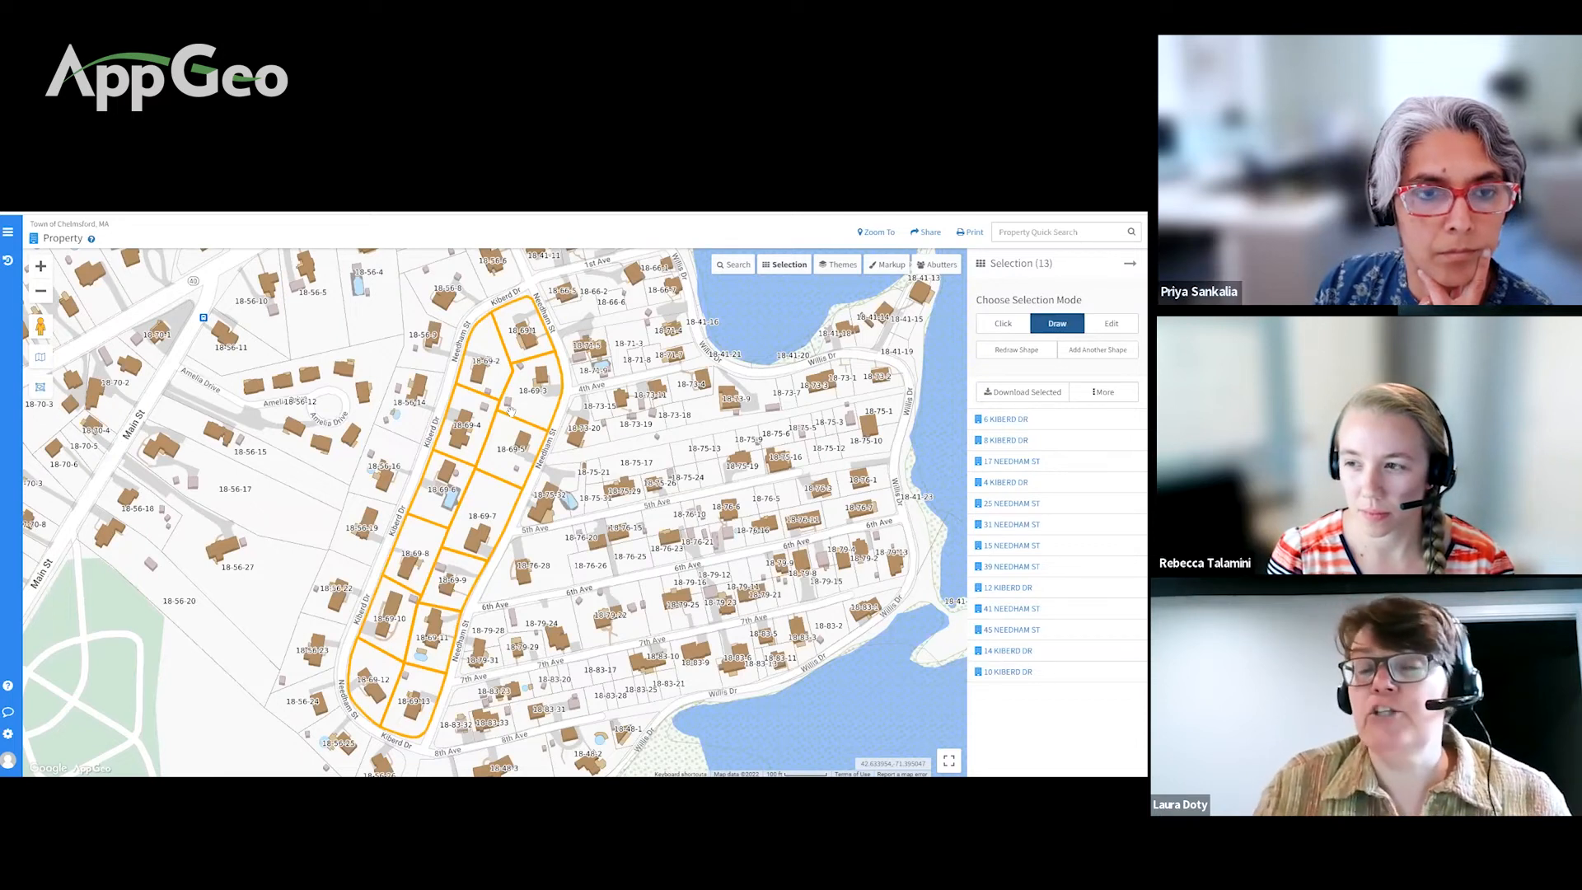
Step: View the Excel and mailing-label download options for the 13 parcels, close them, and prepare a second shape
click(1018, 400)
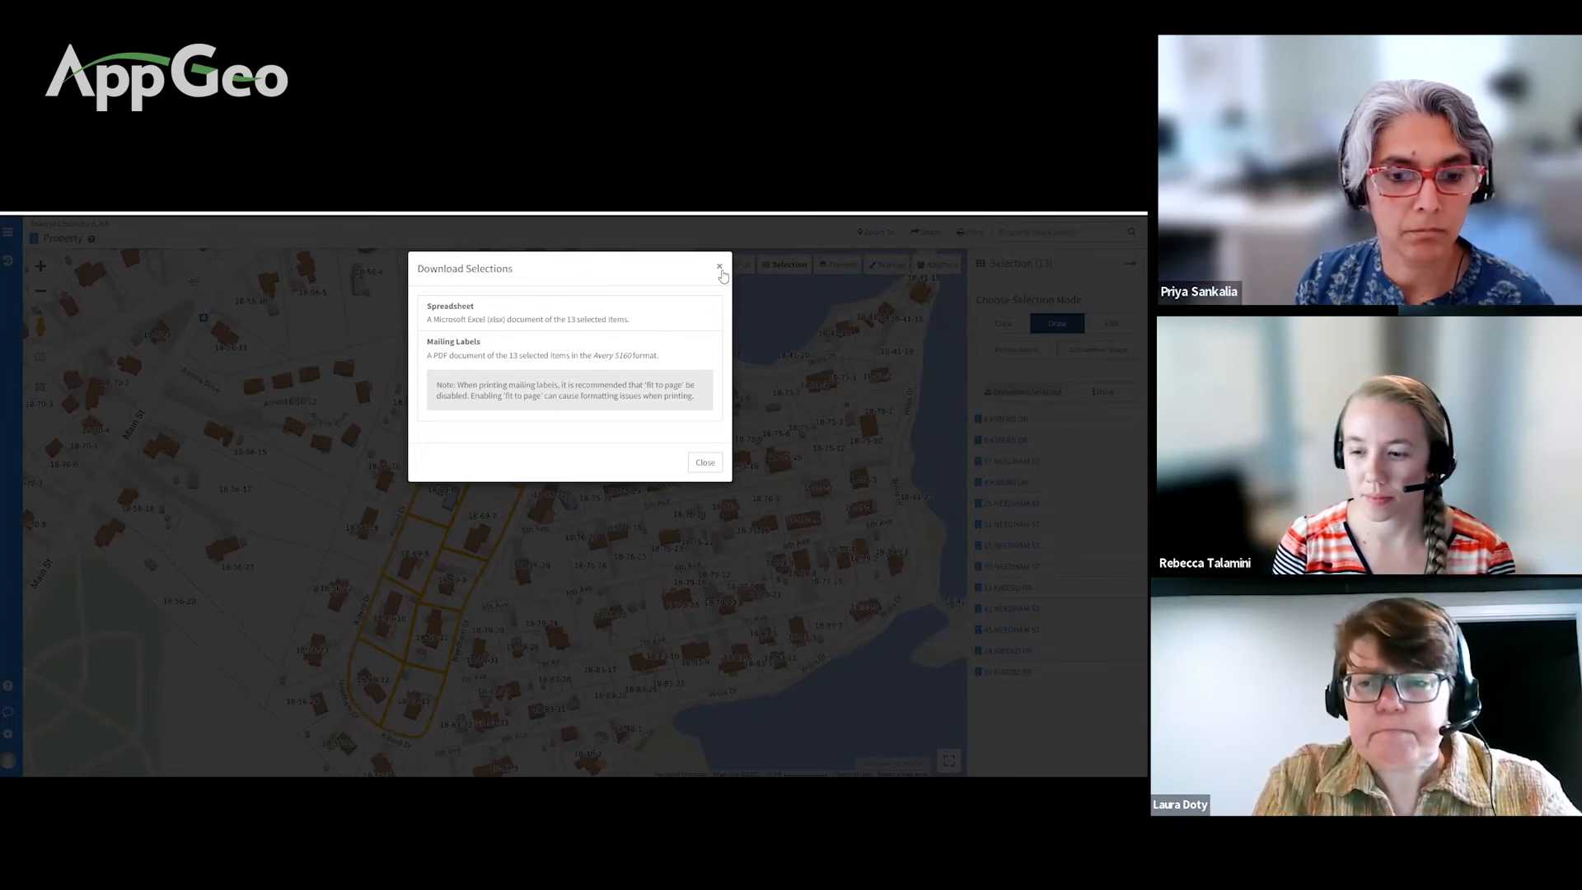
click(720, 269)
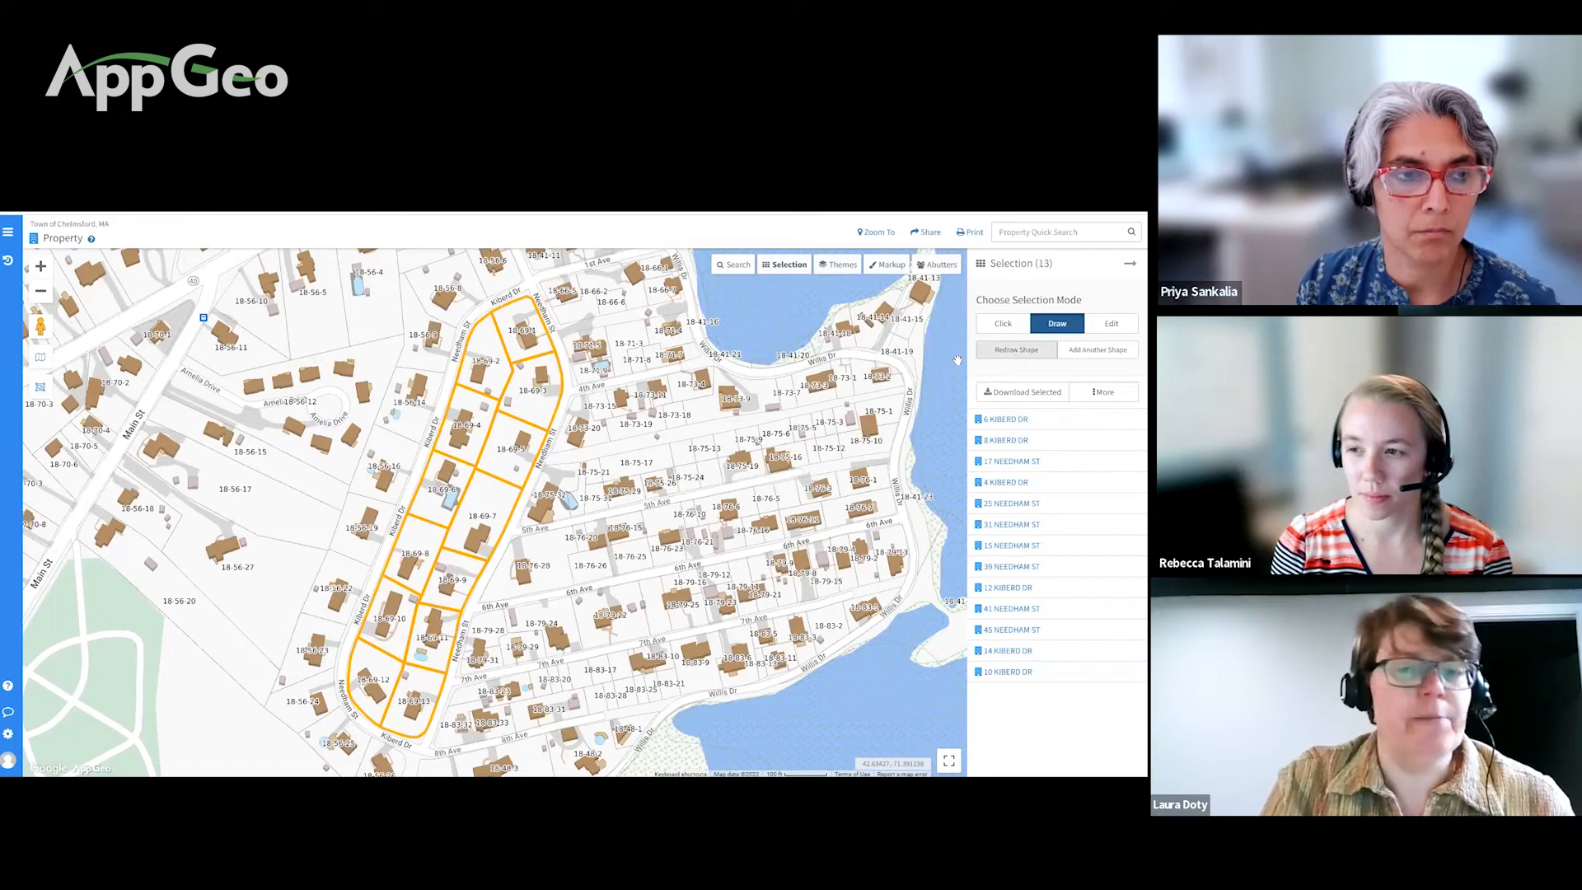
click(1094, 352)
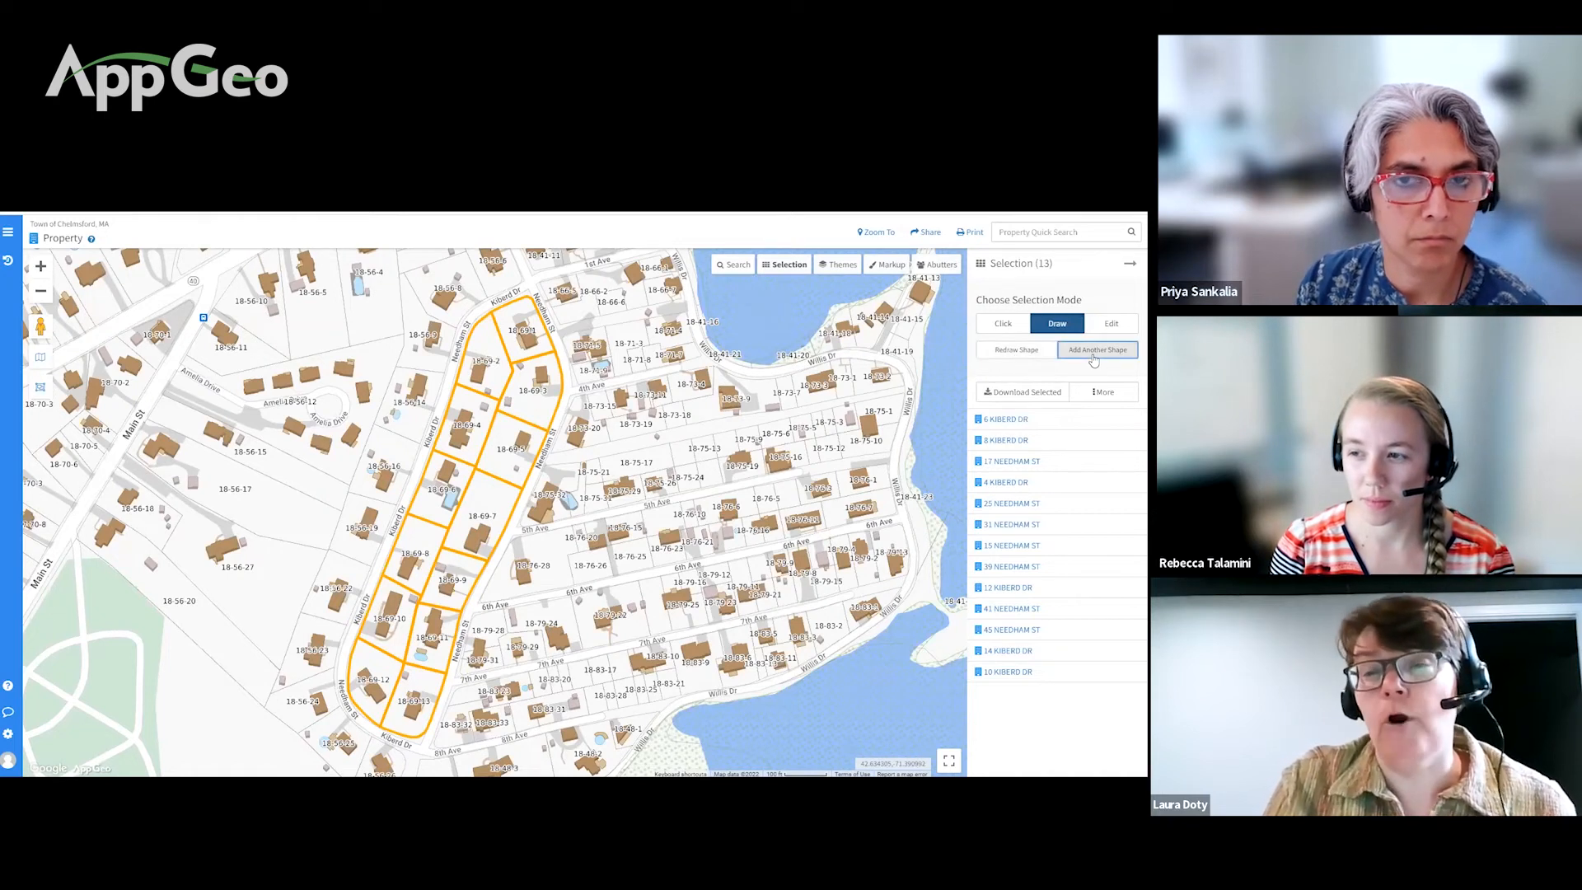
Step: Draw a second selection shape along 5th Ave and remove several 5th Ave parcels from it
mouse_move(701, 515)
mouse_down()
mouse_move(507, 560)
mouse_move(518, 581)
mouse_move(658, 557)
mouse_move(741, 523)
mouse_move(757, 487)
mouse_move(700, 515)
mouse_up()
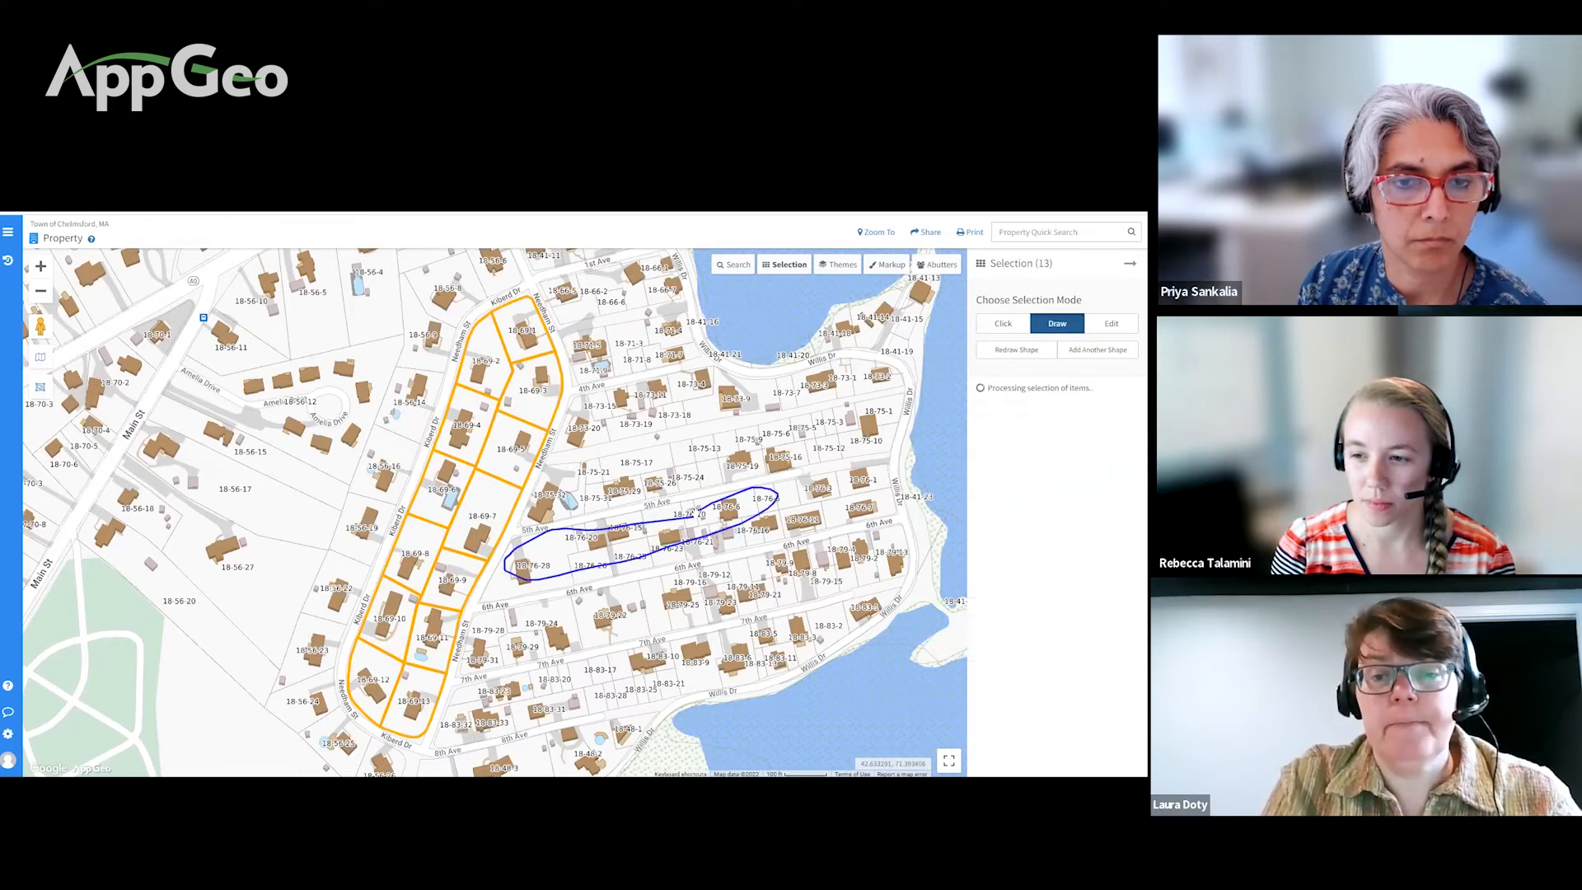
click(1102, 324)
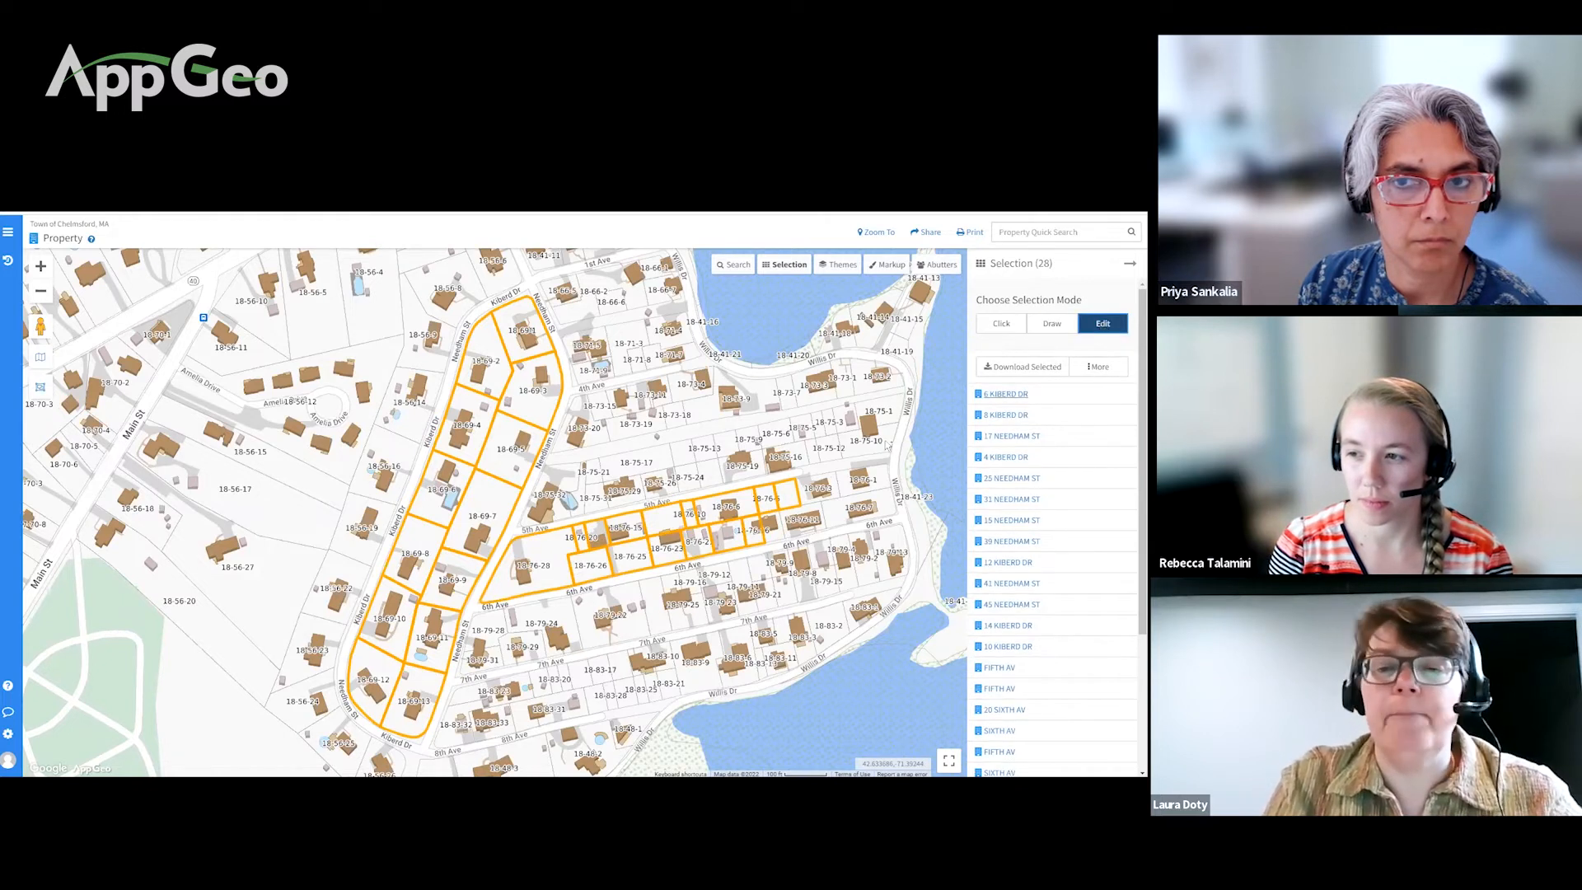
click(790, 493)
click(767, 499)
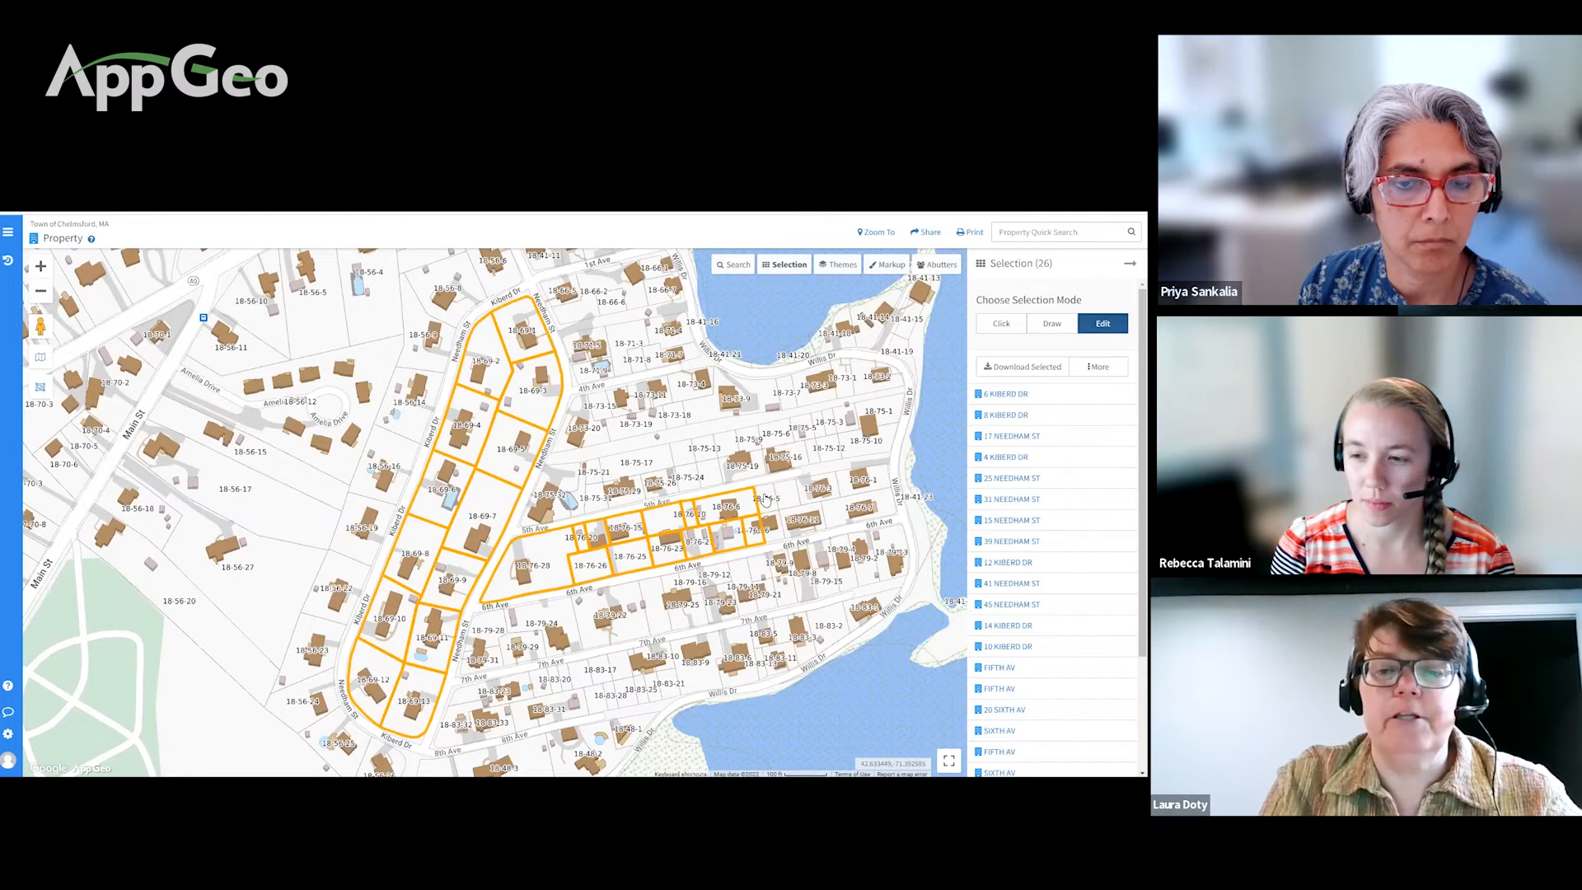
click(731, 504)
click(685, 513)
Step: Re-add parcels 18-76-10 and 18-76-6 for 26 total and view their download options
click(676, 515)
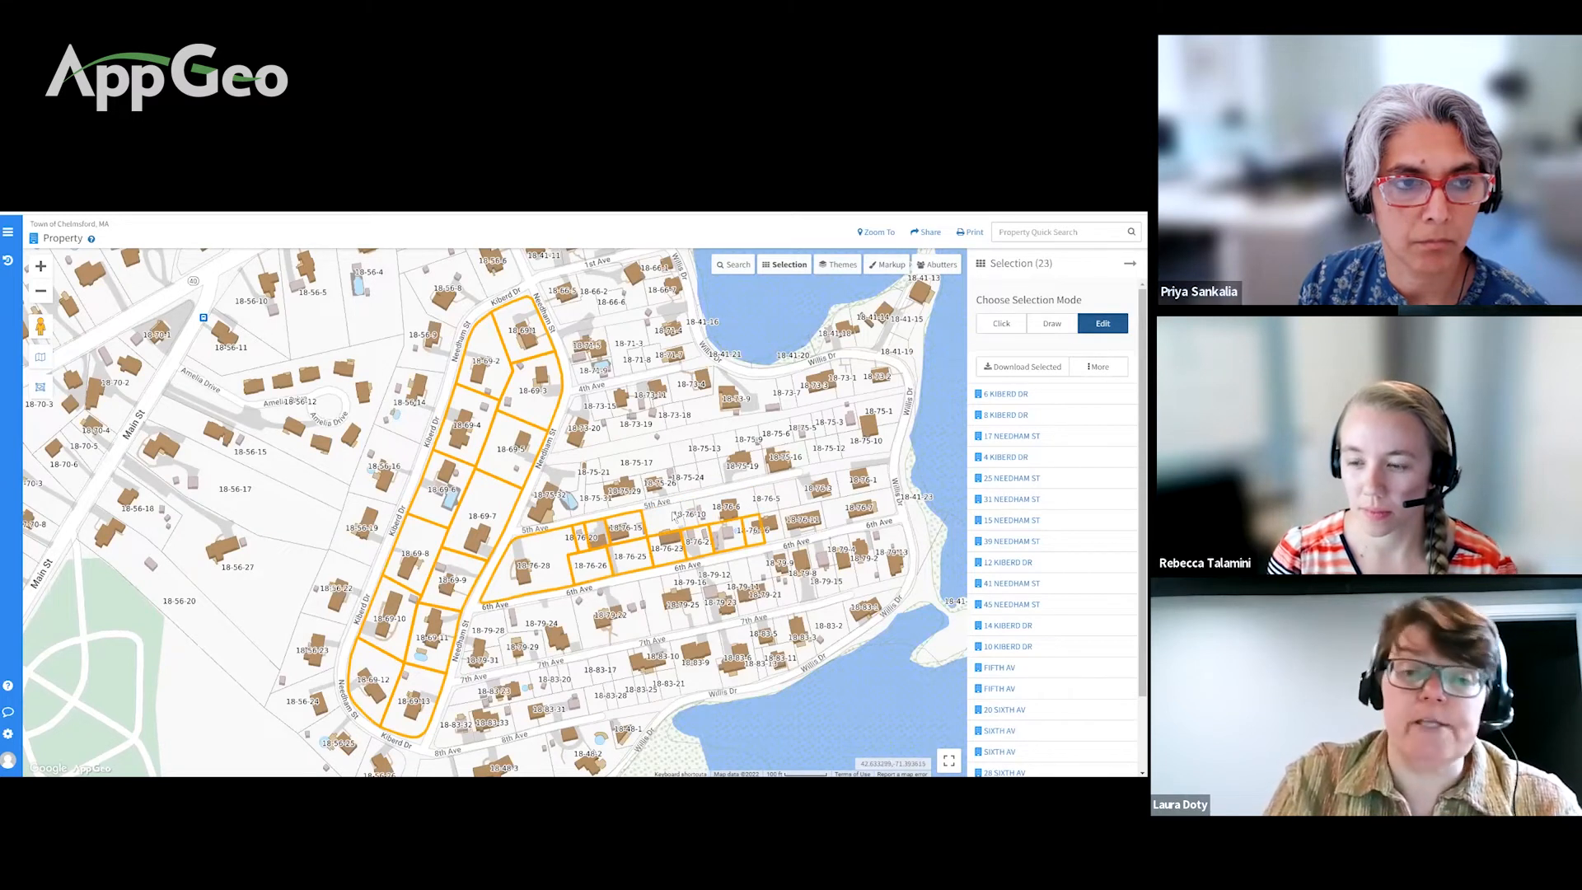
click(686, 514)
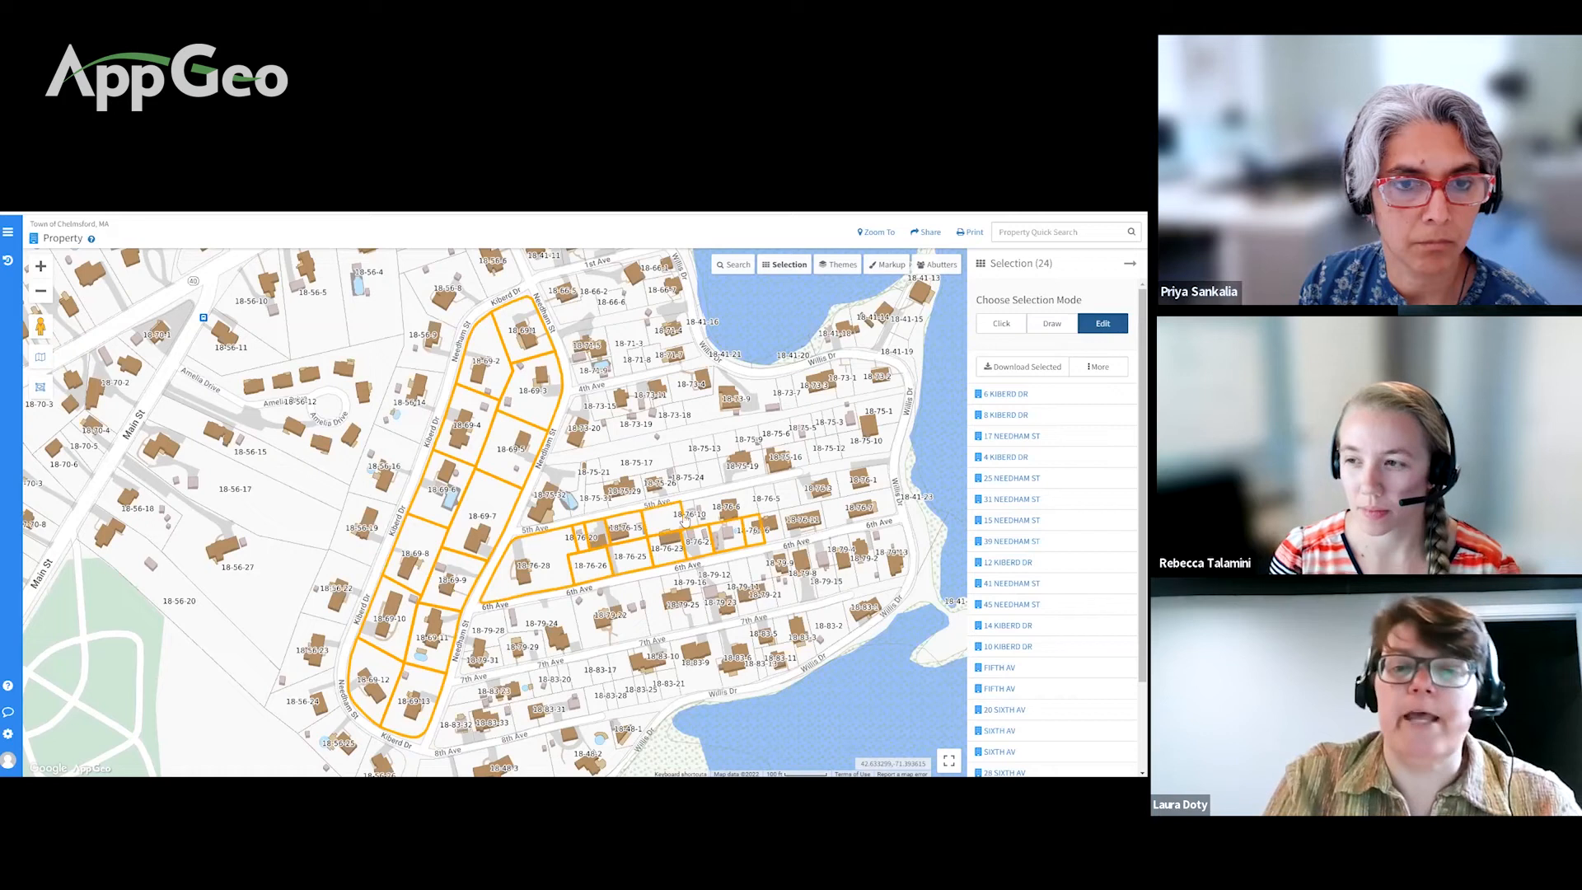
click(691, 510)
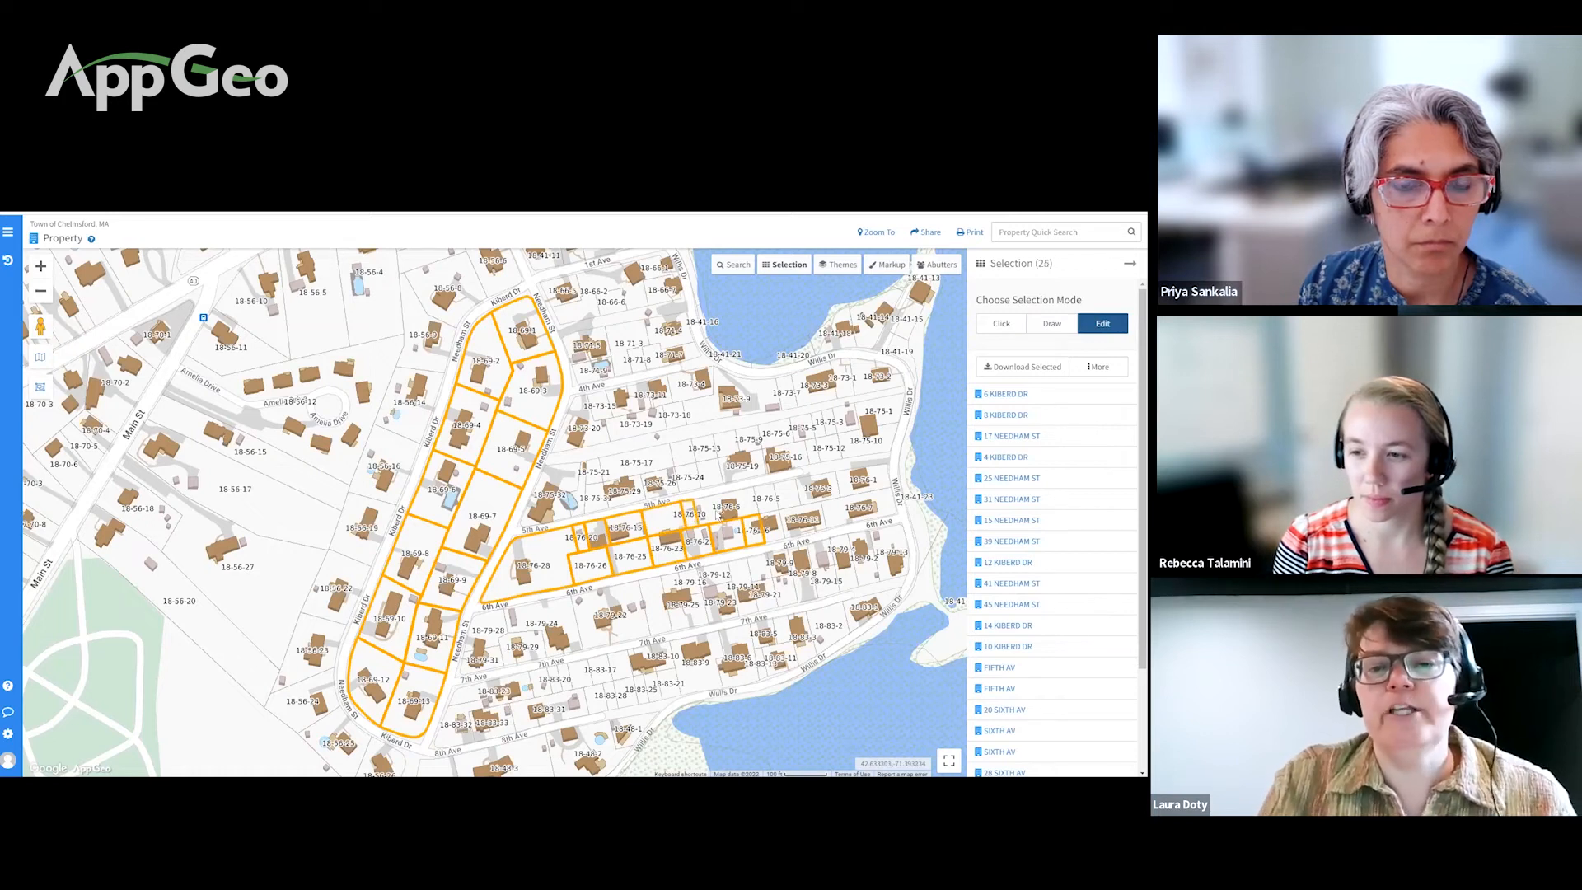
click(721, 510)
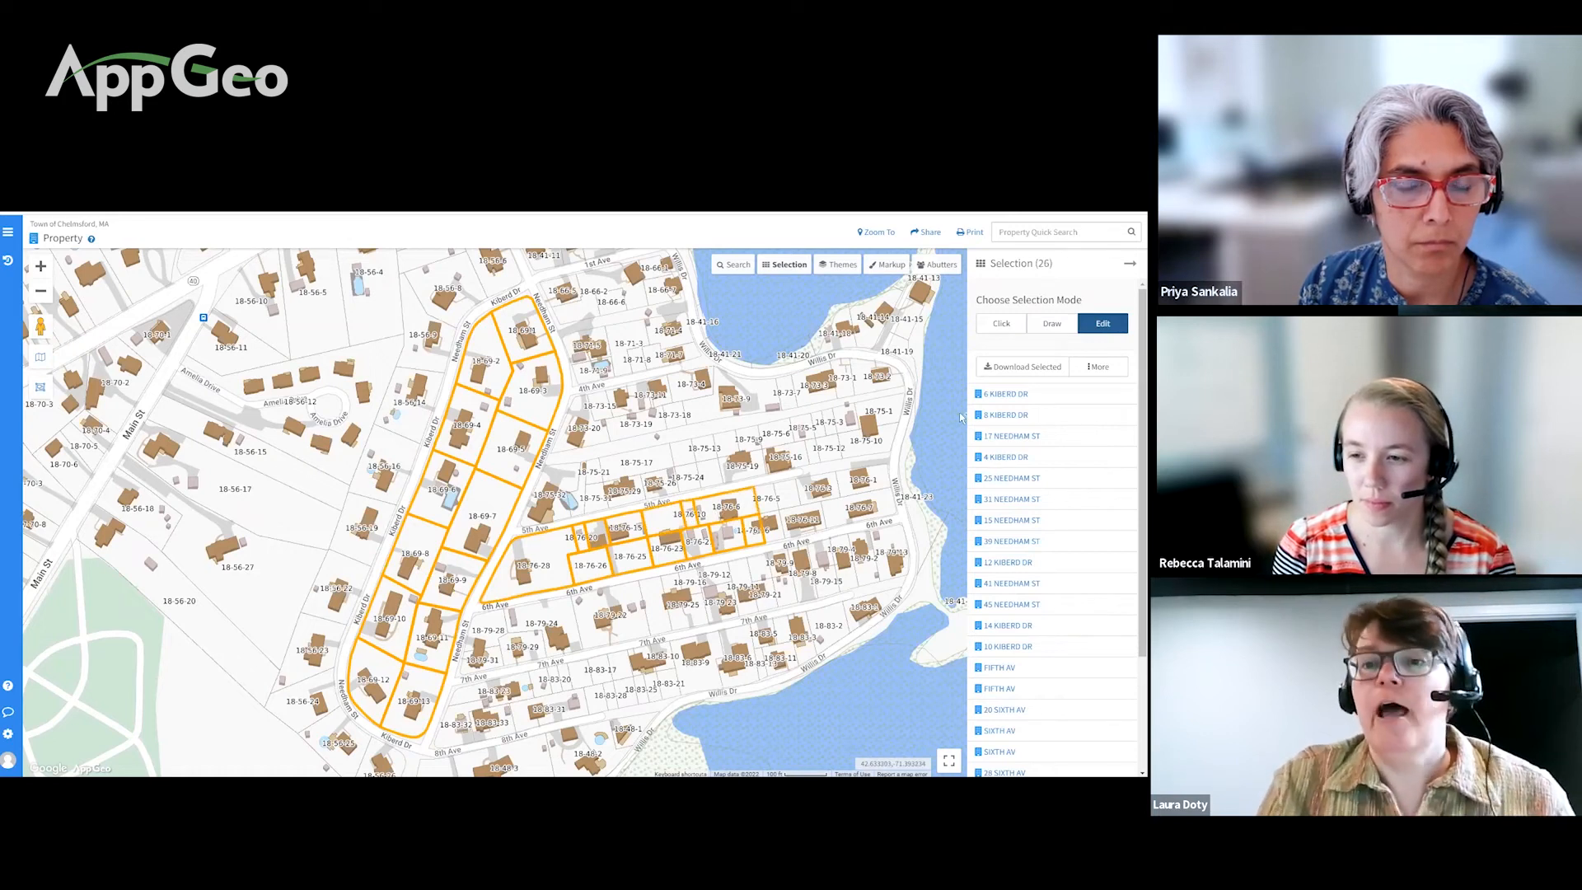
click(1040, 367)
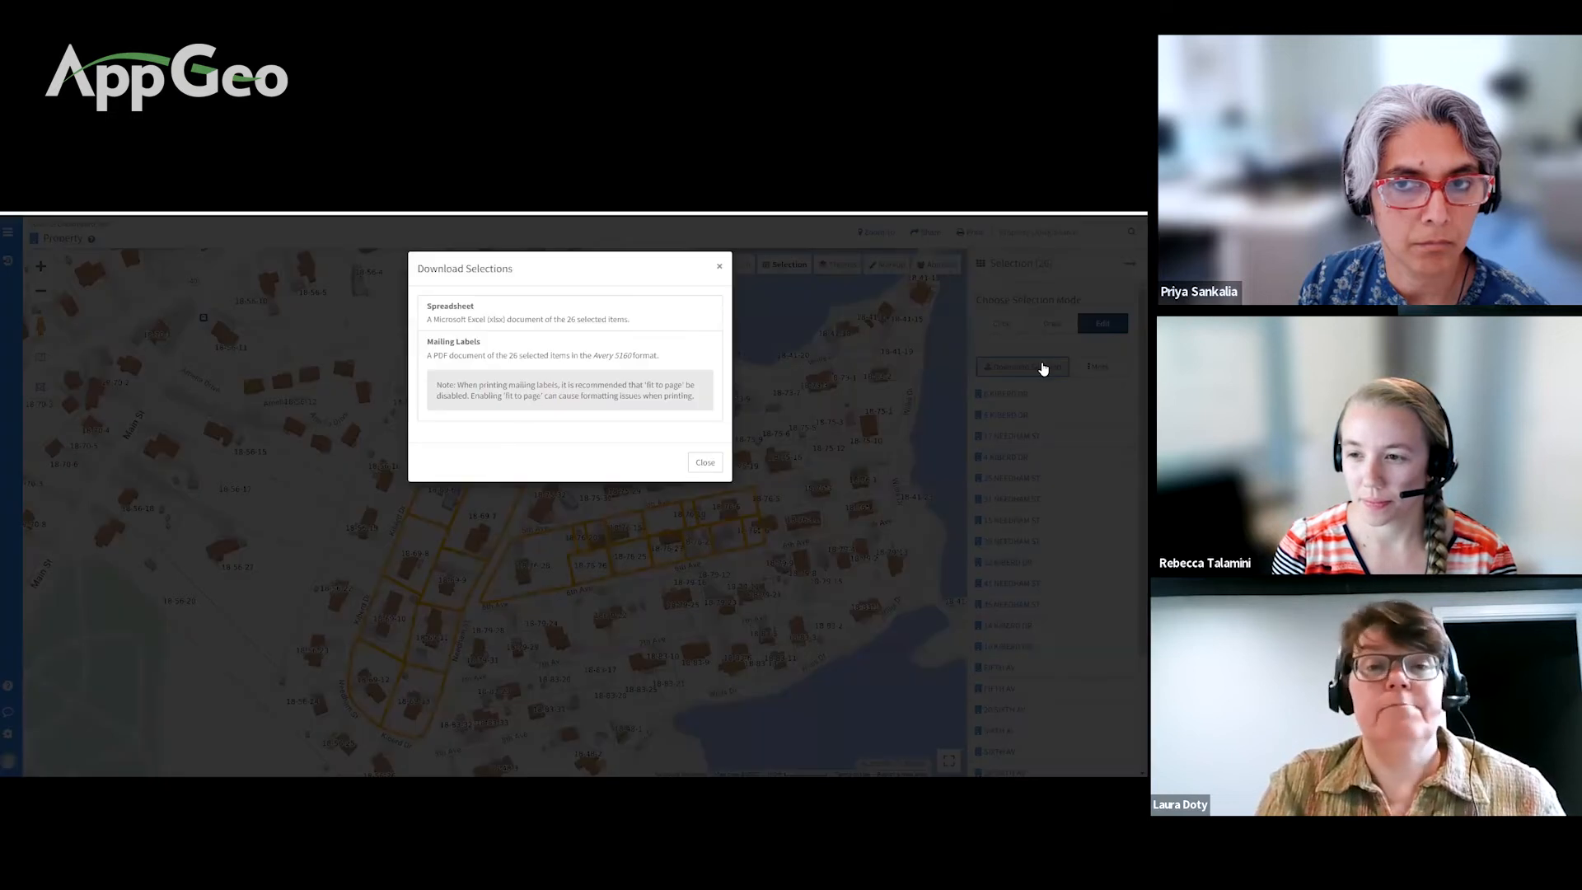
Step: Close the Download Selections dialog, leaving the 26 selected parcels on the map
click(720, 270)
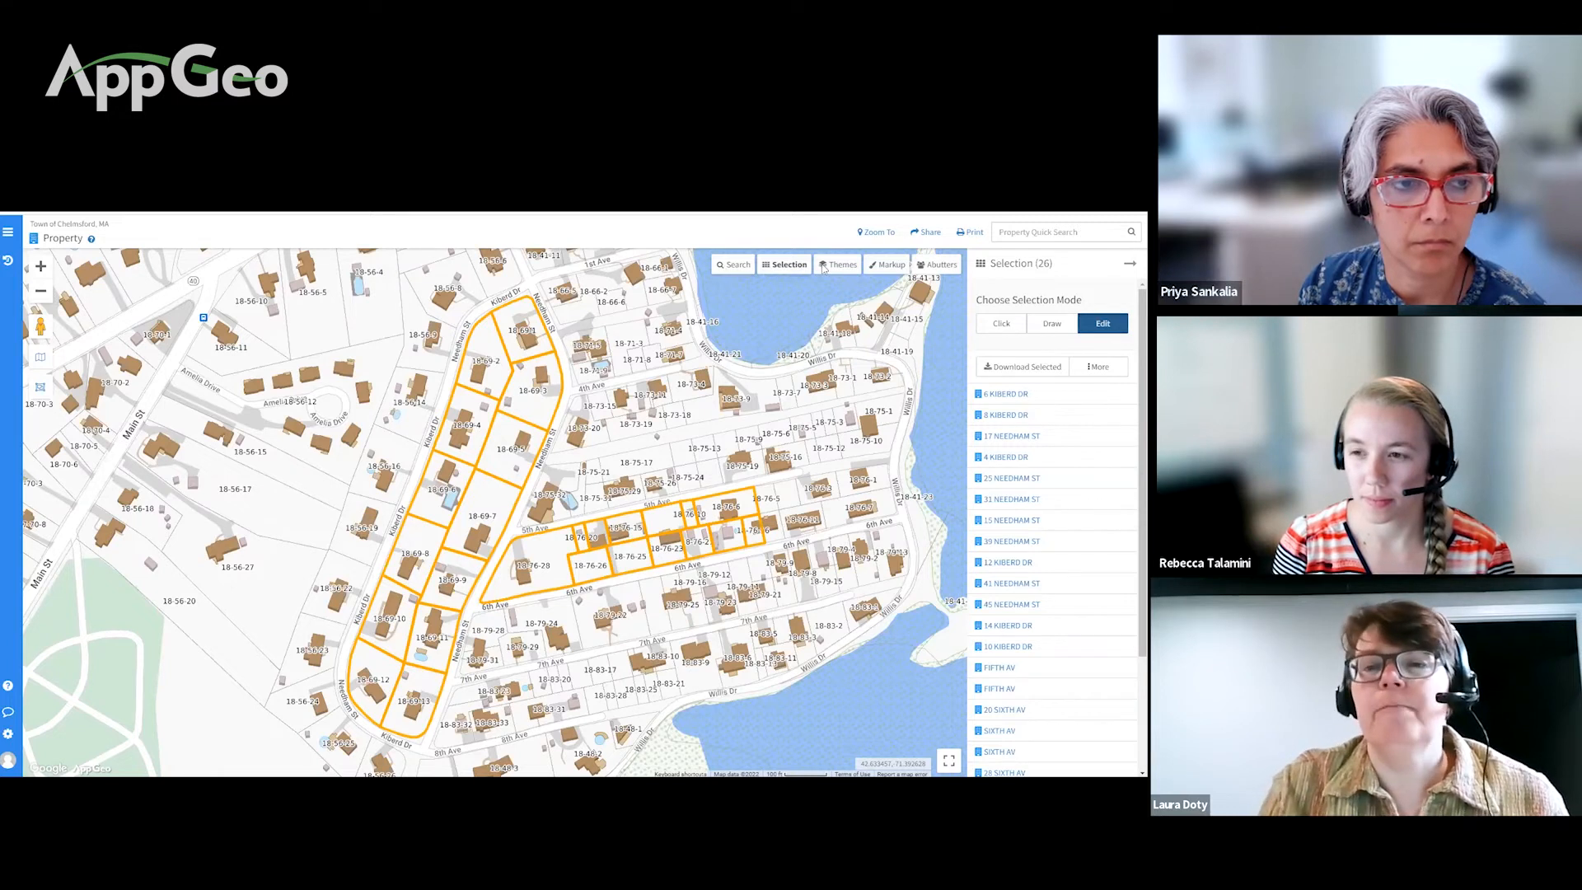
Step: Run an abutters search at 50 ft, returning 41 parcels outlined in red
click(937, 265)
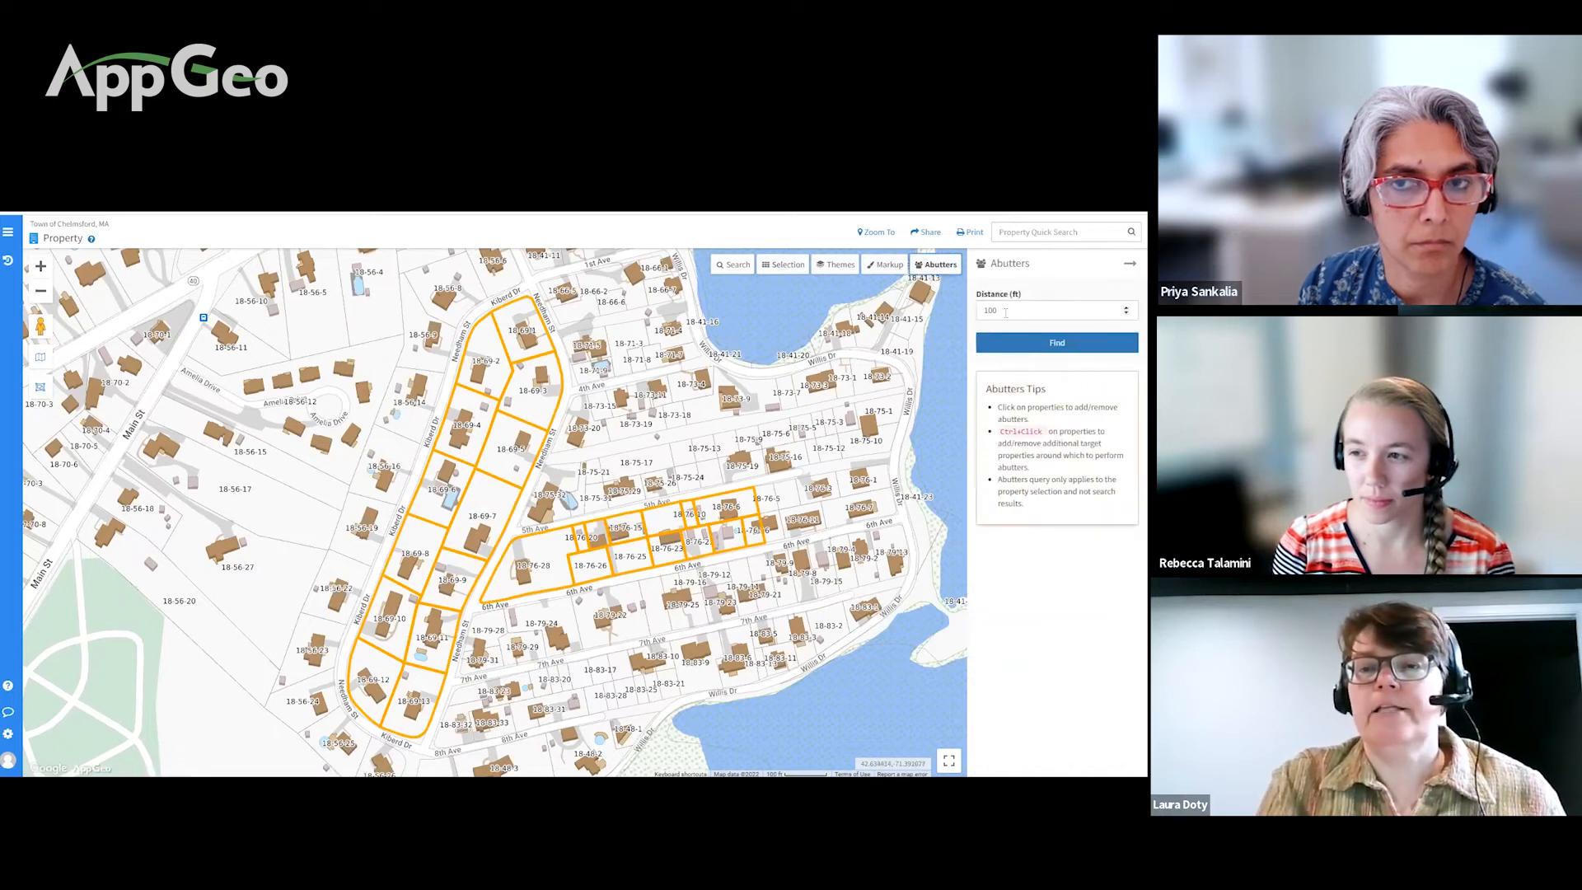
click(993, 312)
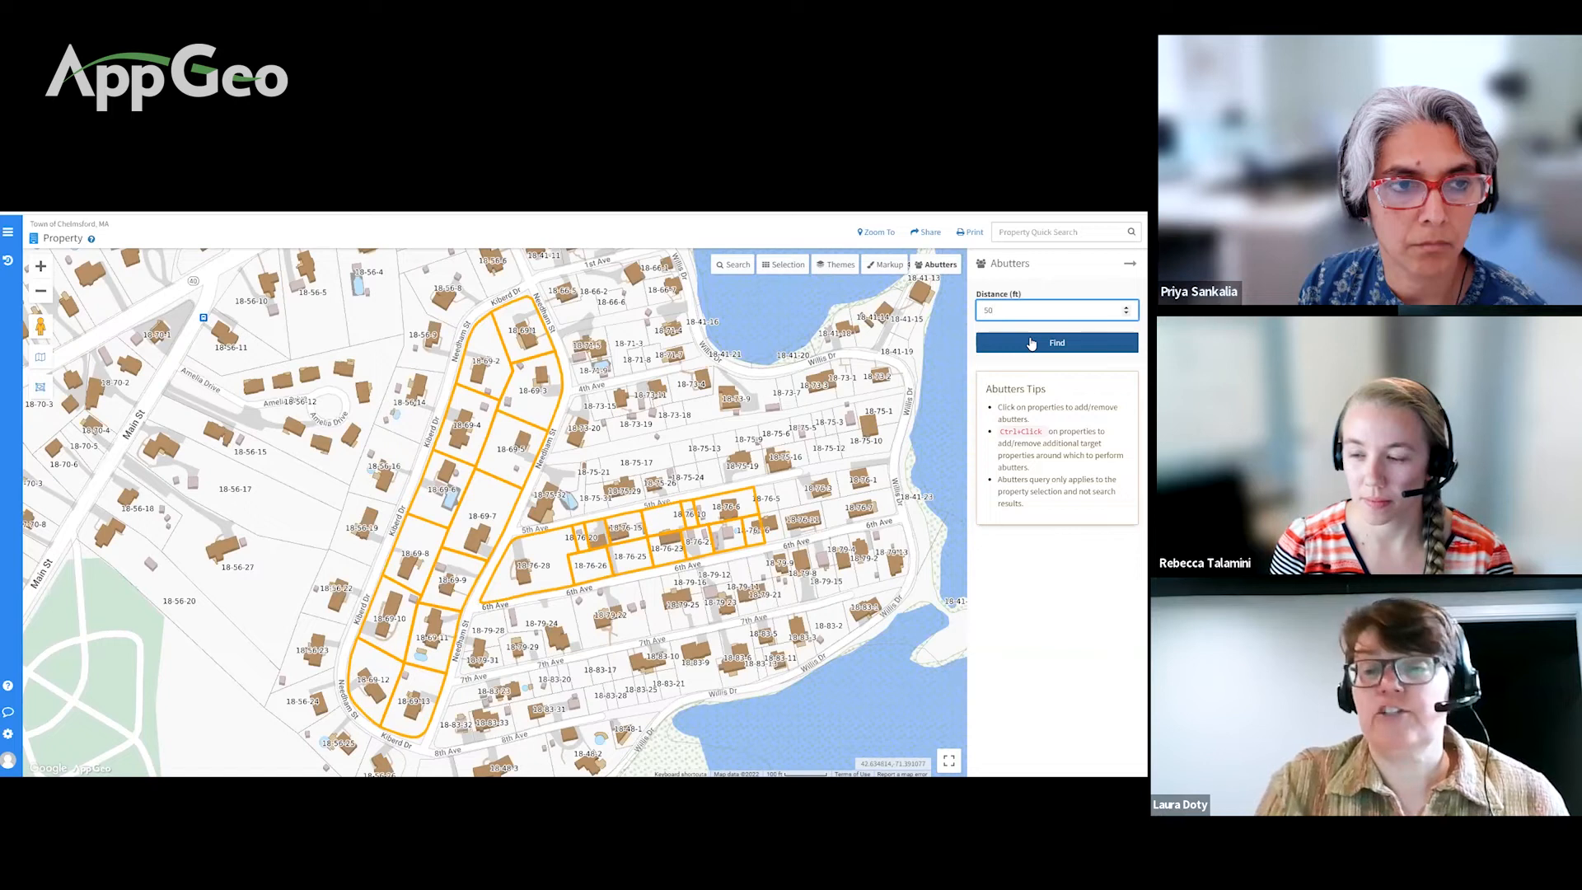
click(1031, 342)
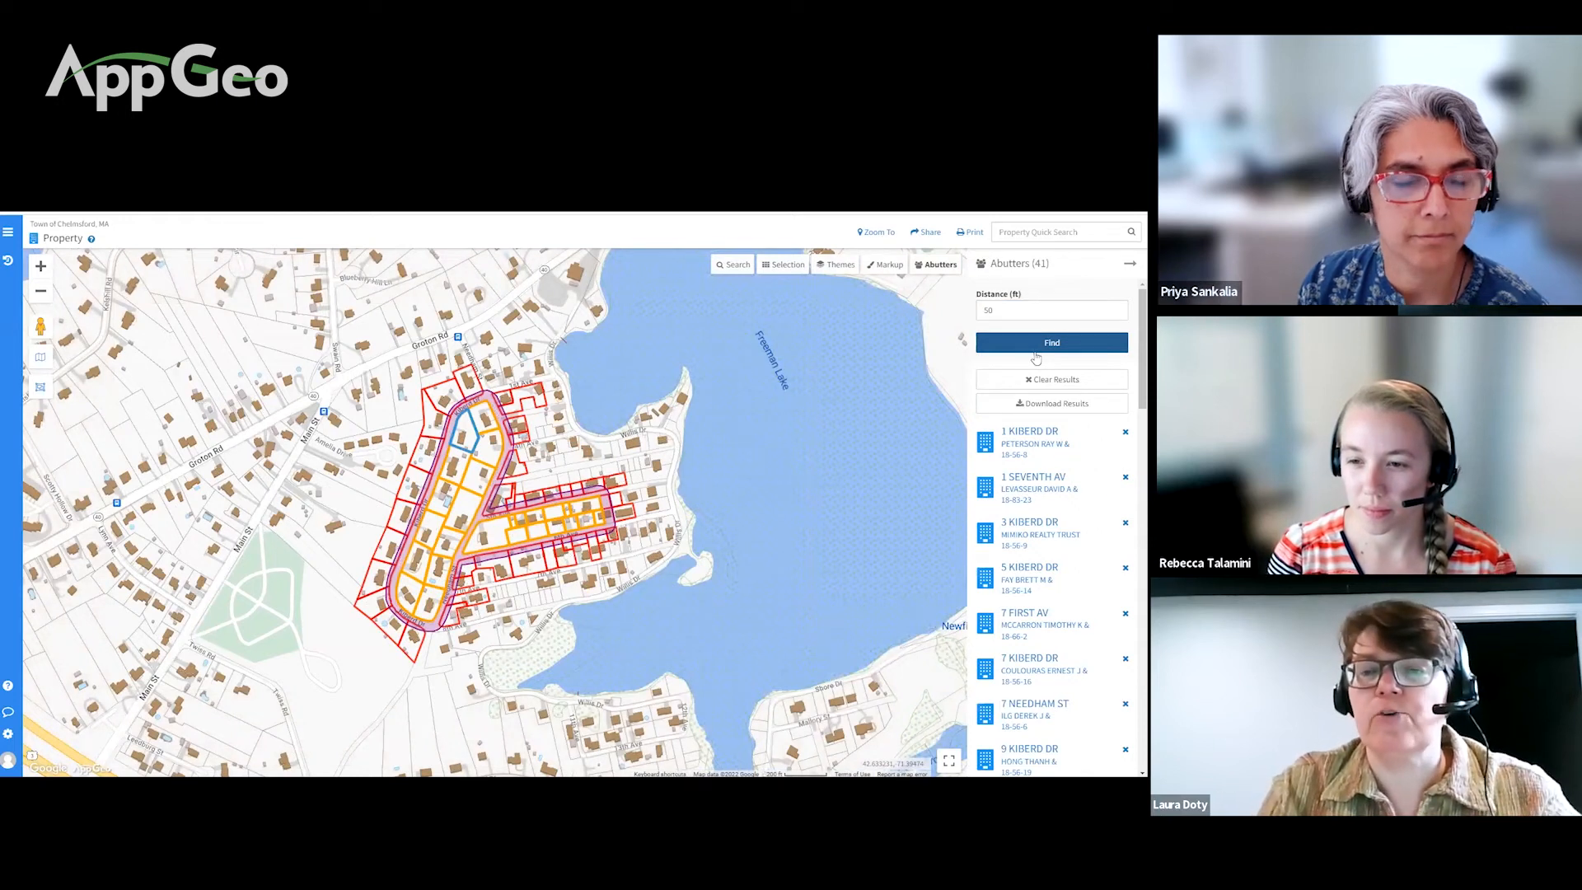
click(1054, 403)
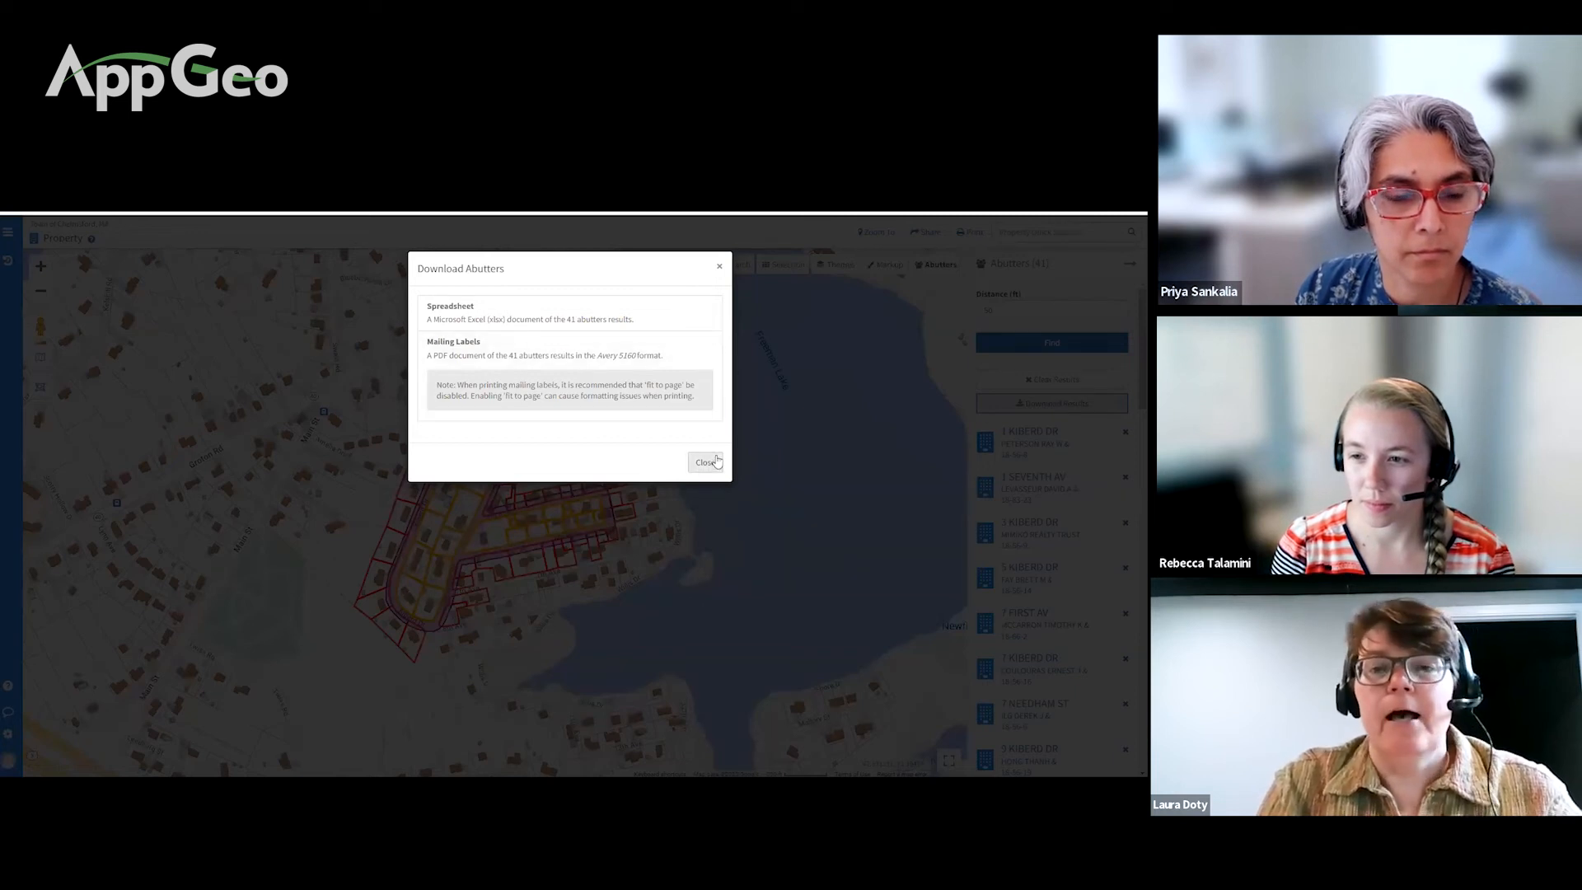
click(720, 269)
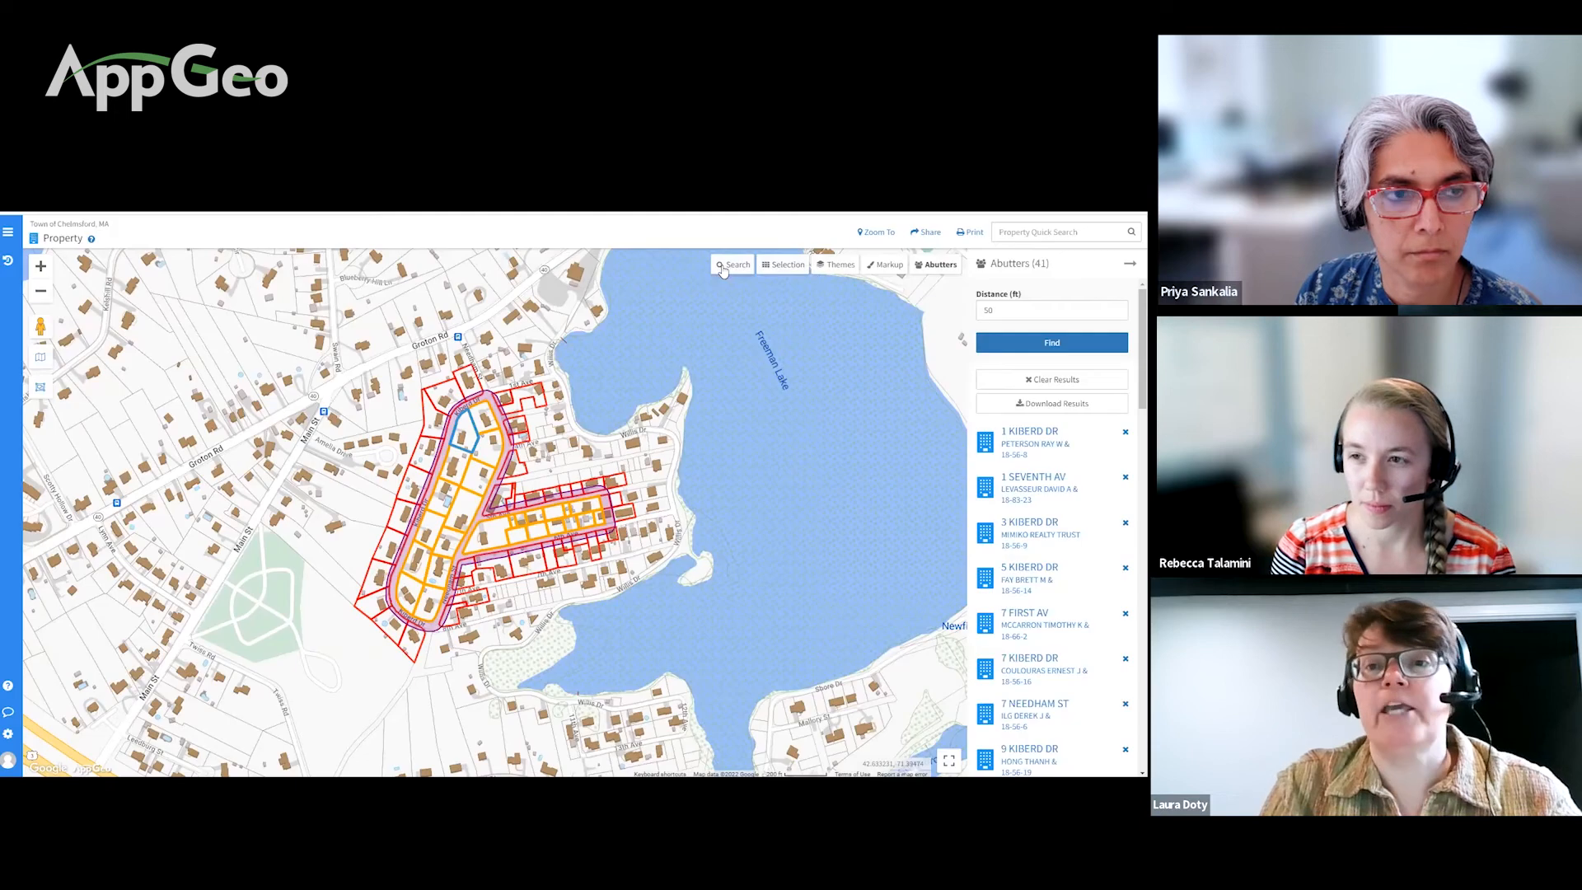
click(967, 234)
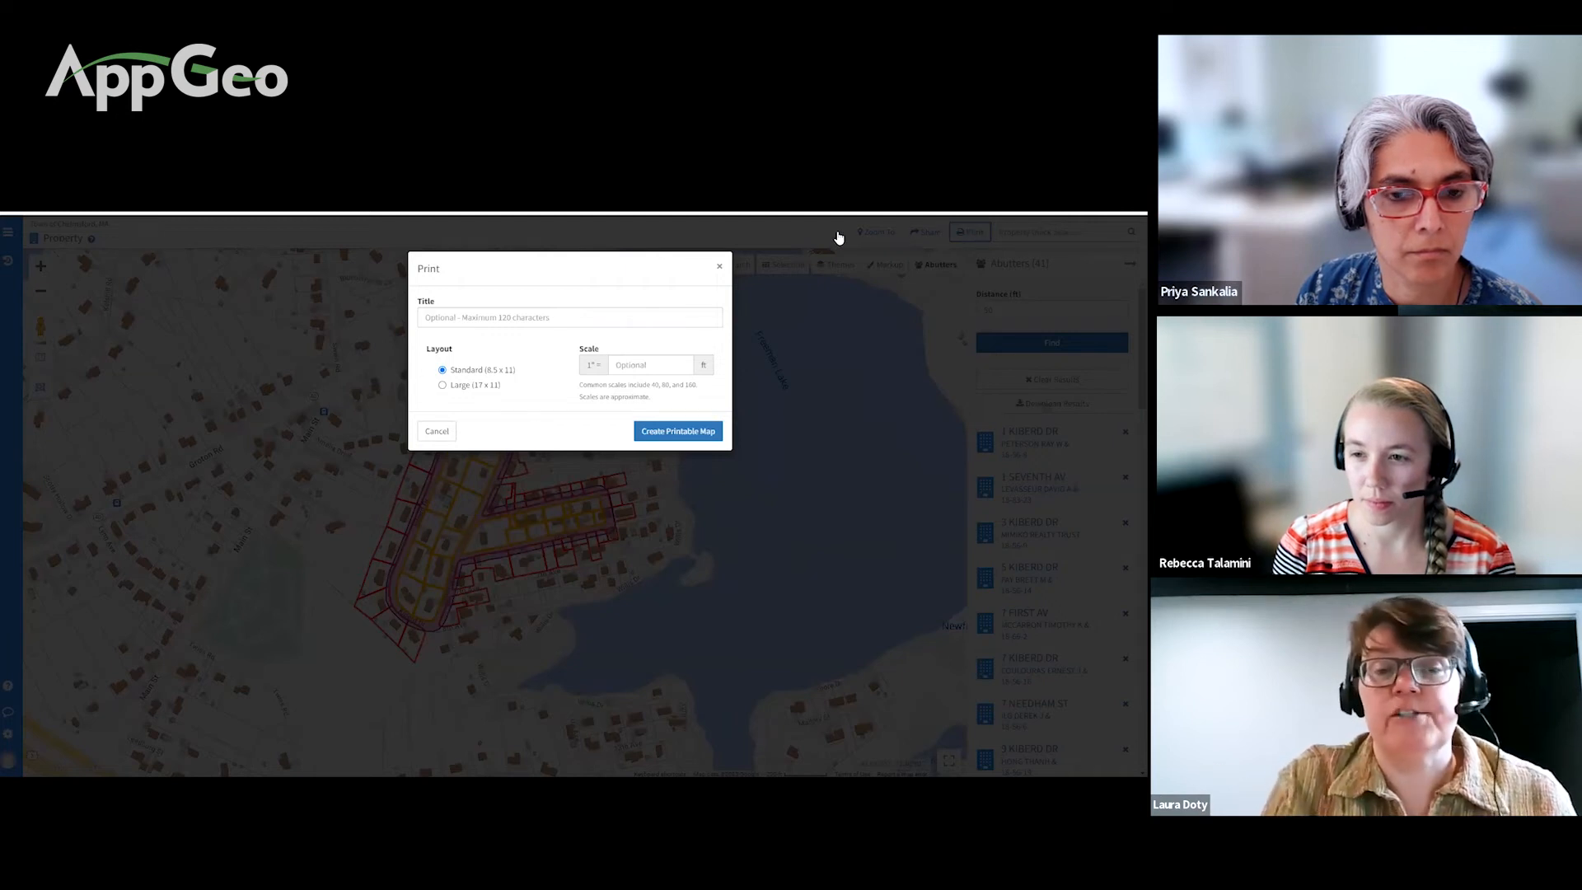
click(719, 268)
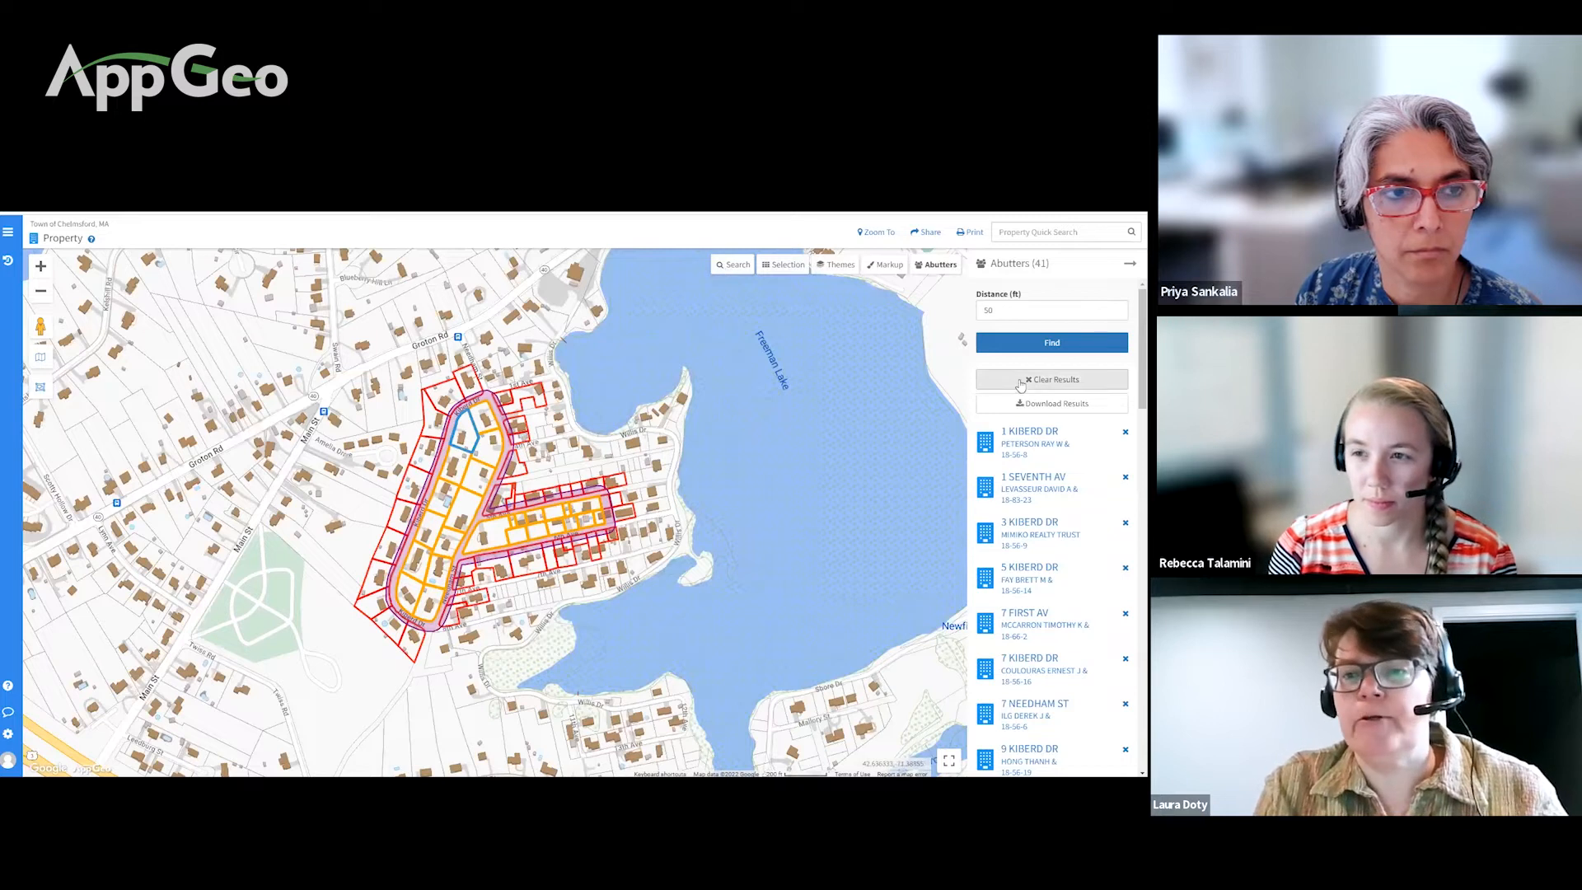
Step: Clear the 41 abutter results and rerun the search at 100 ft
click(1063, 382)
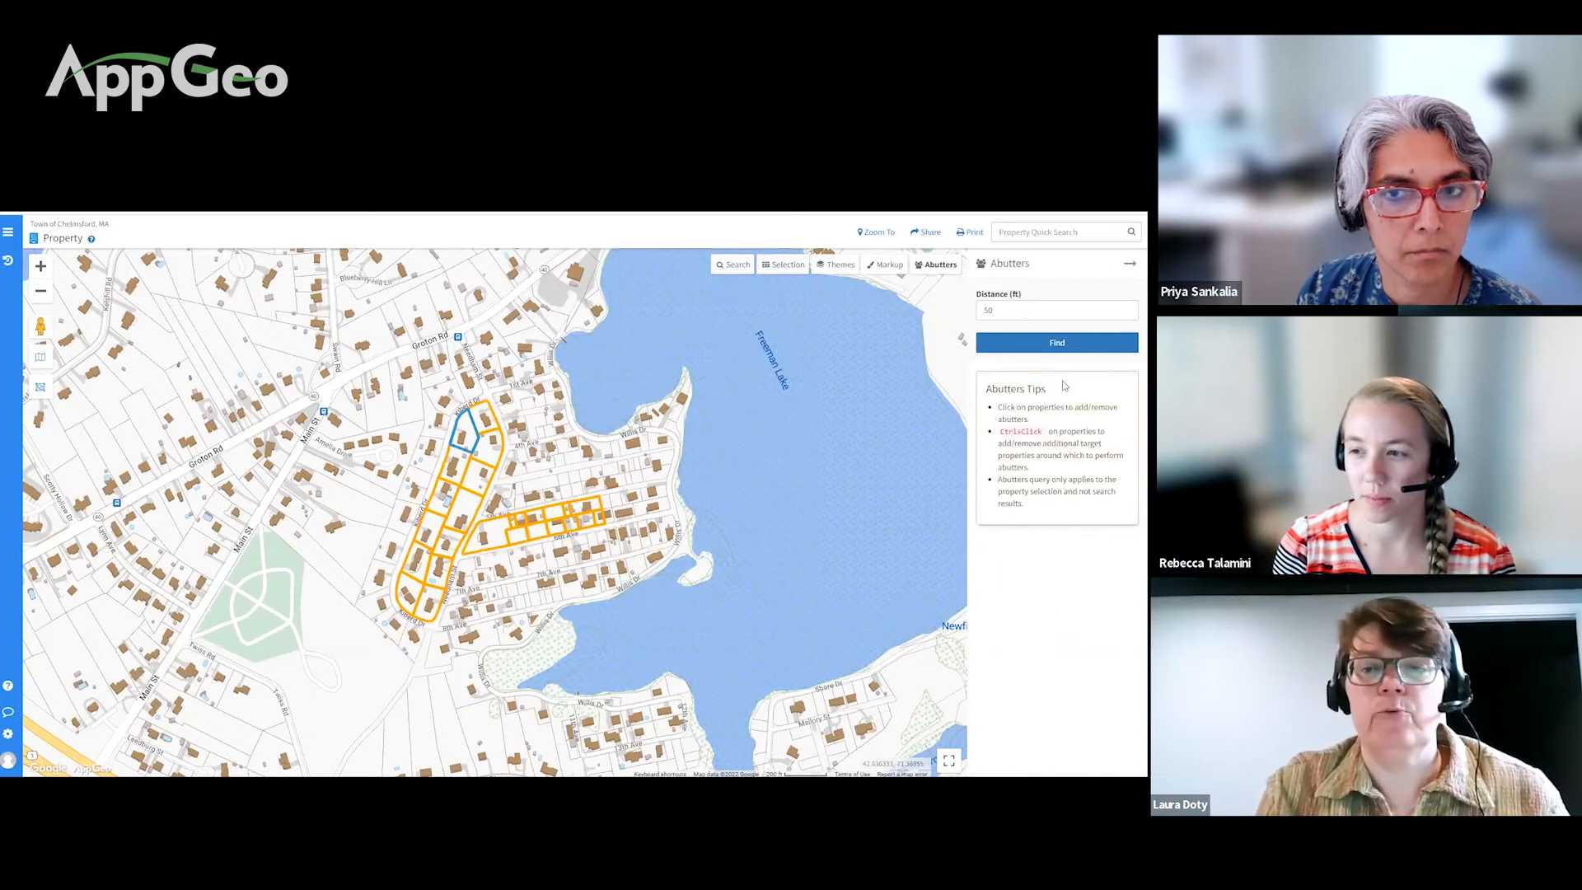
drag(1125, 311, 980, 311)
text(100)
click(1020, 343)
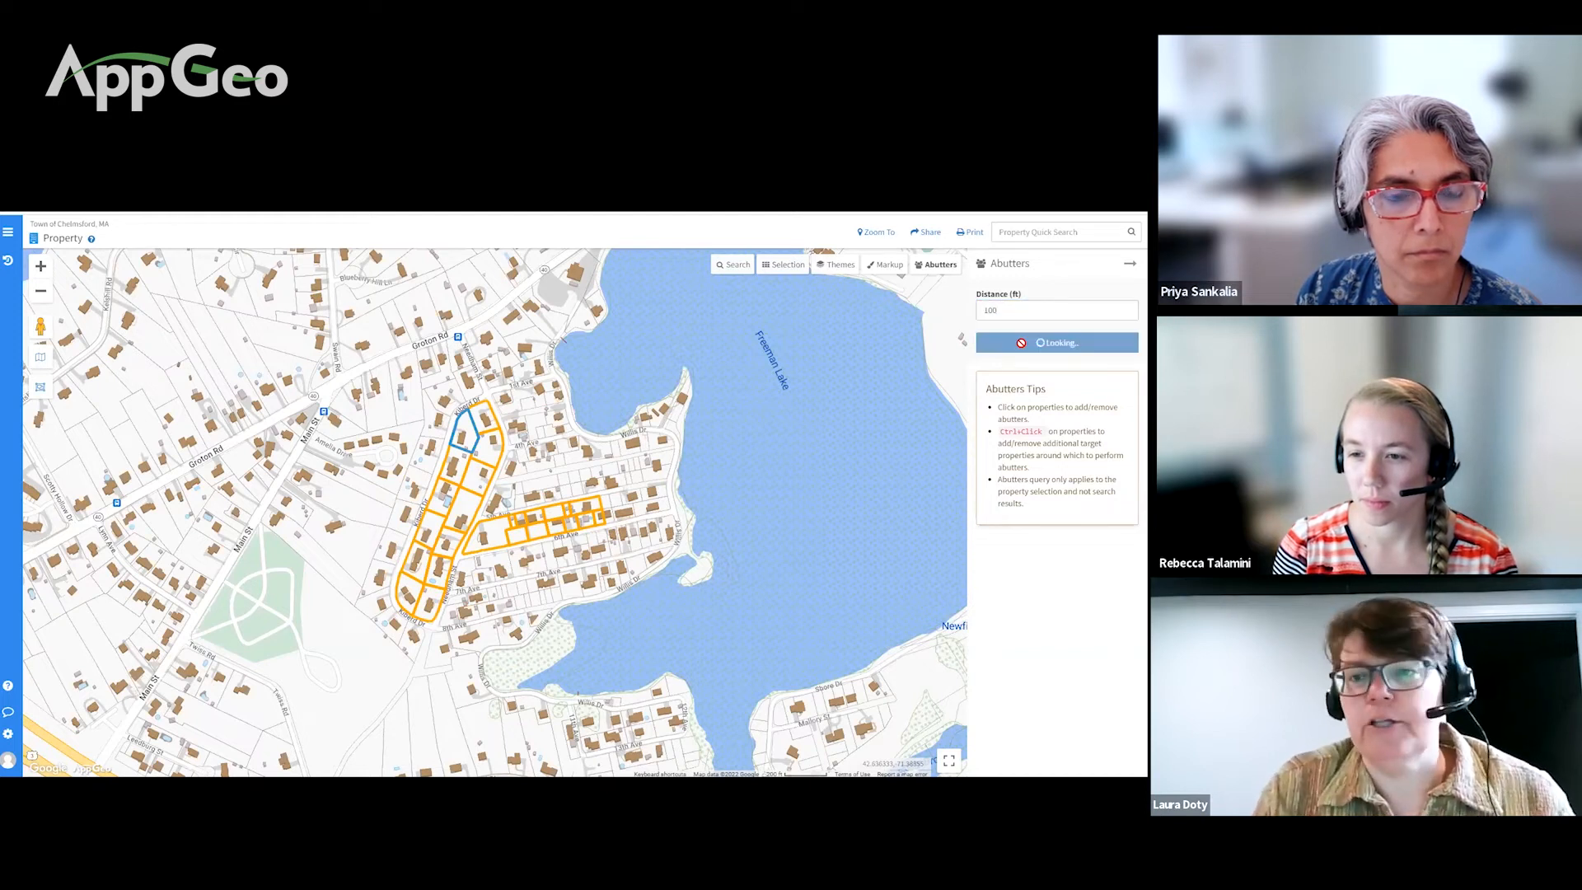
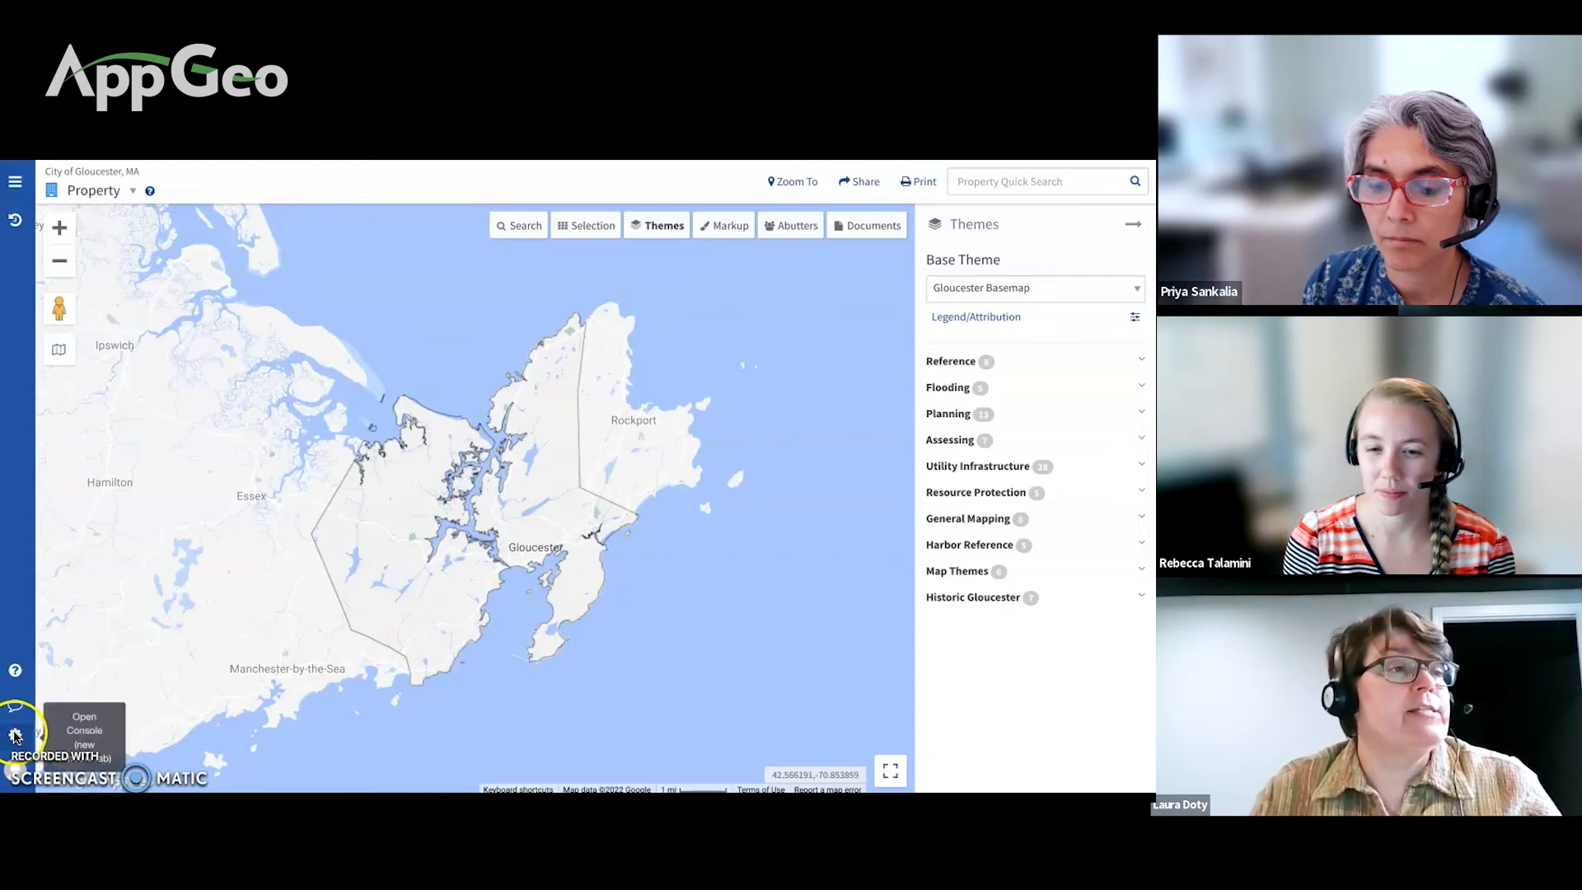
Step: Open the admin console, expand Membership to view Roles, and go back to the map, twice
click(15, 736)
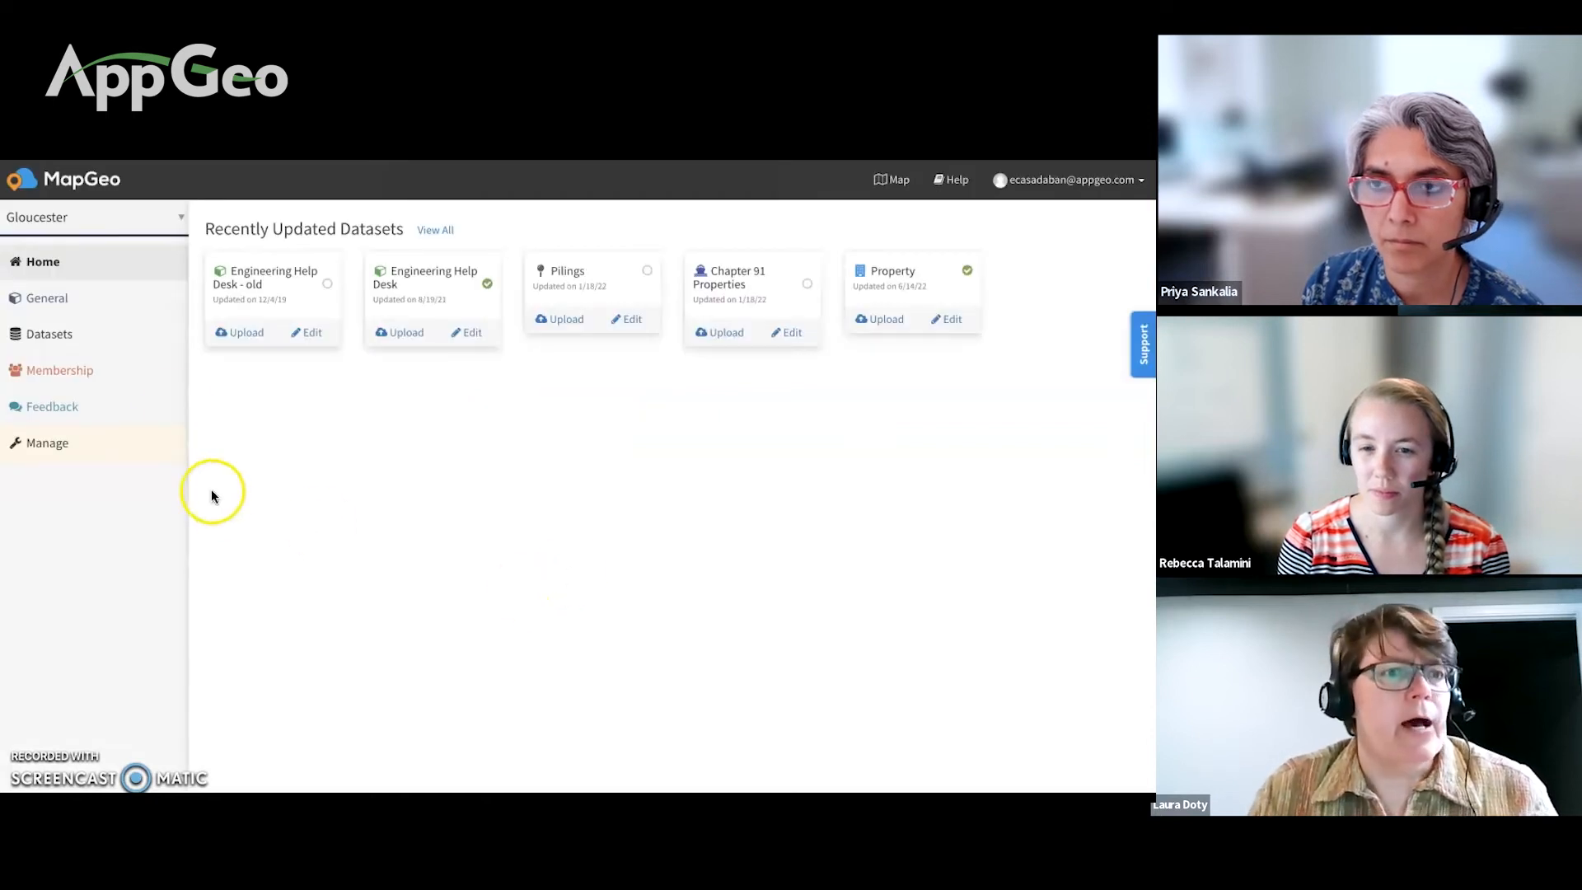
click(165, 365)
click(98, 466)
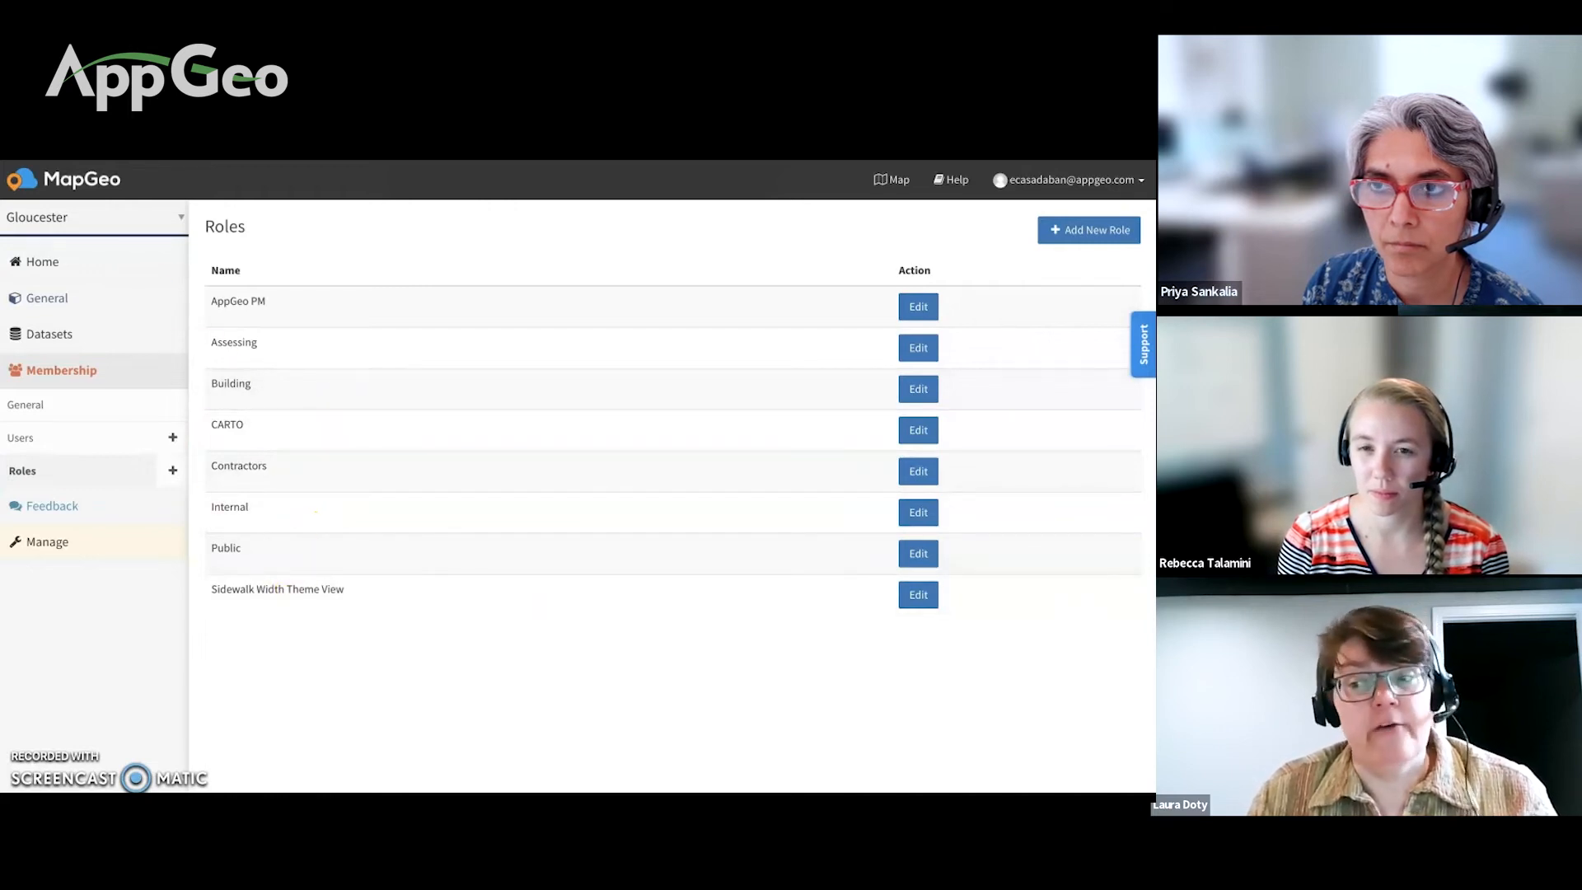
key(ctrl+Tab)
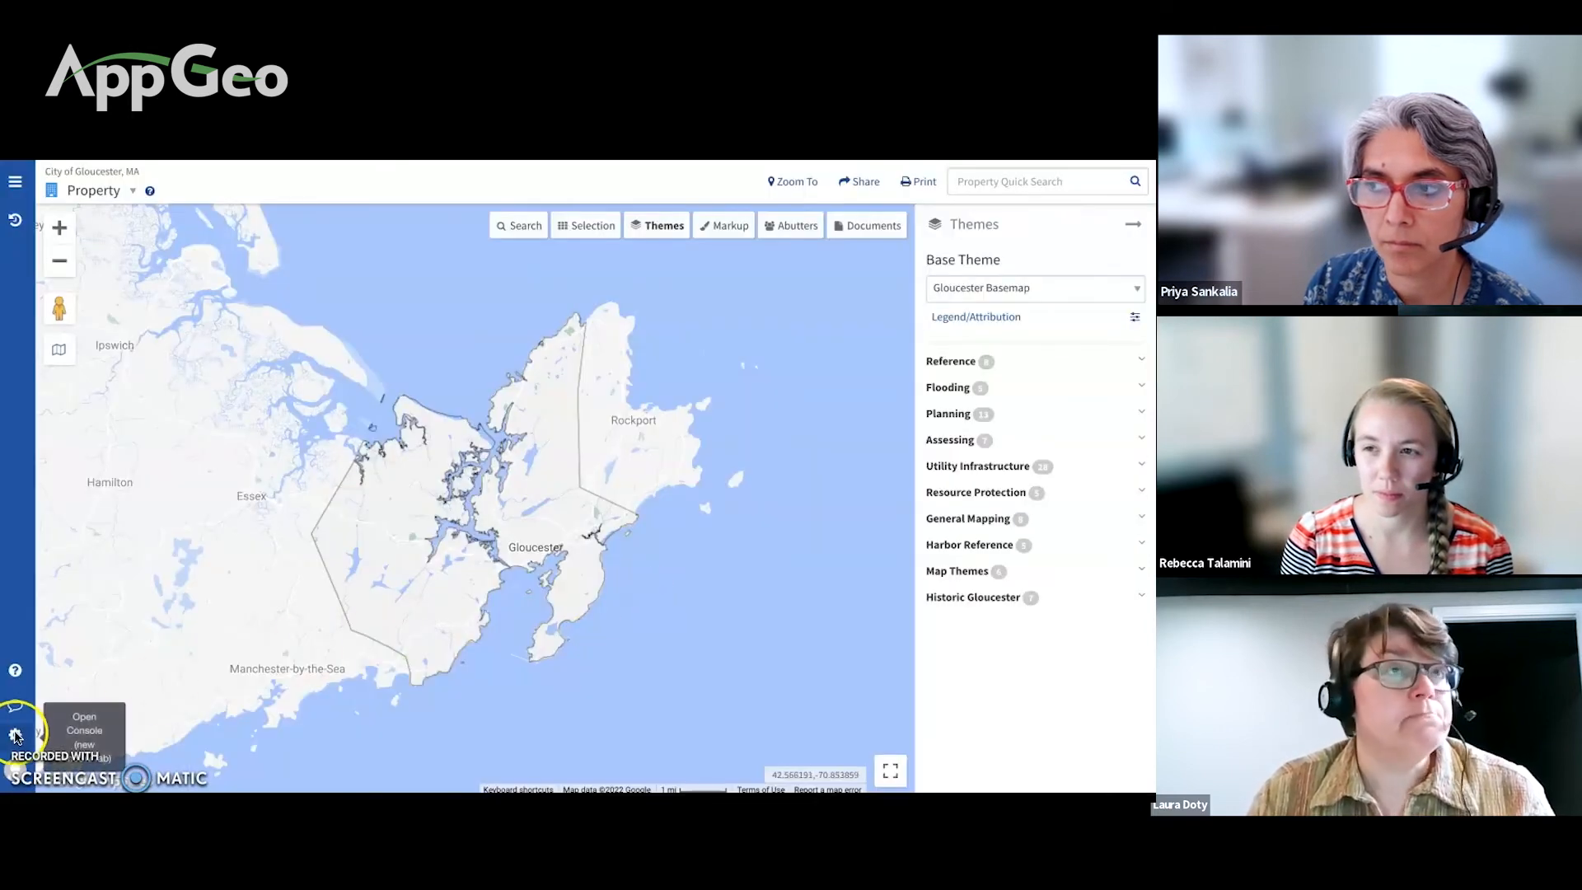
click(14, 735)
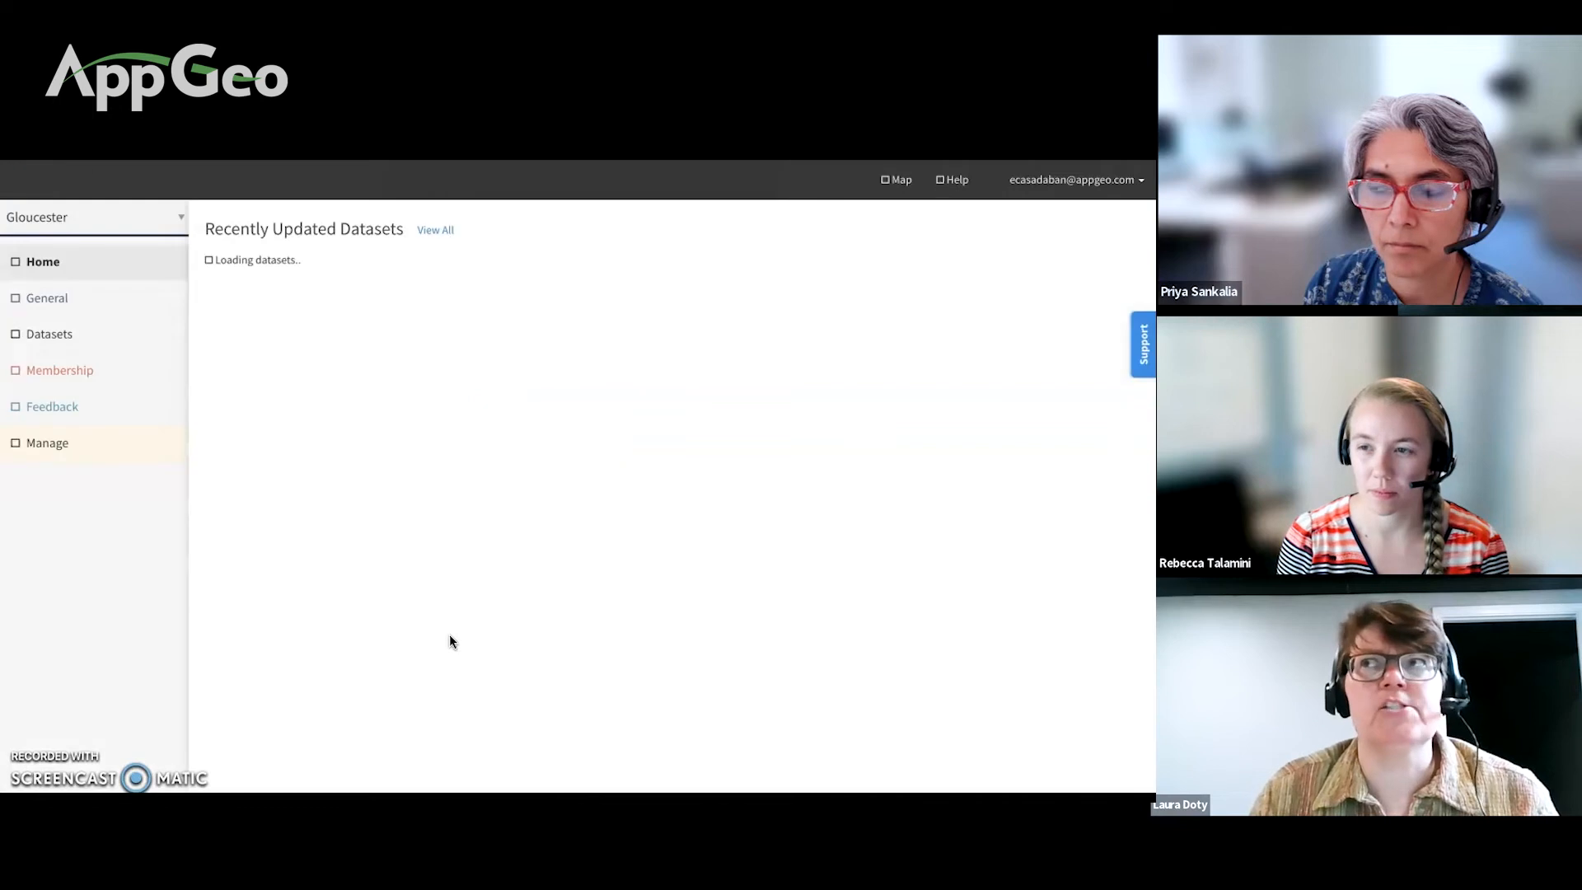
click(570, 574)
click(164, 364)
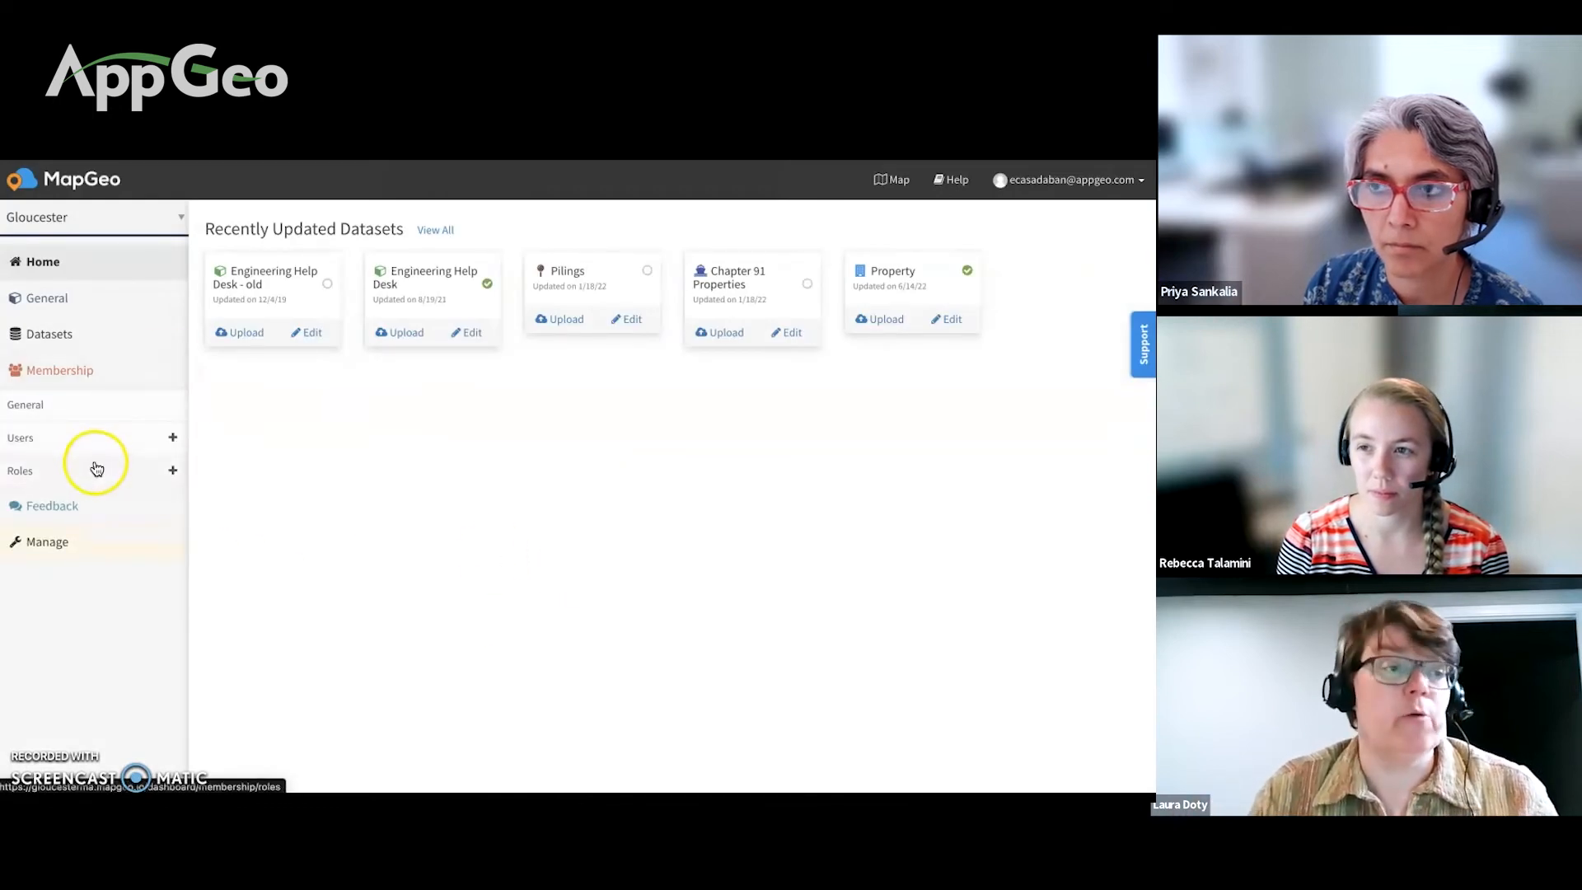
click(95, 466)
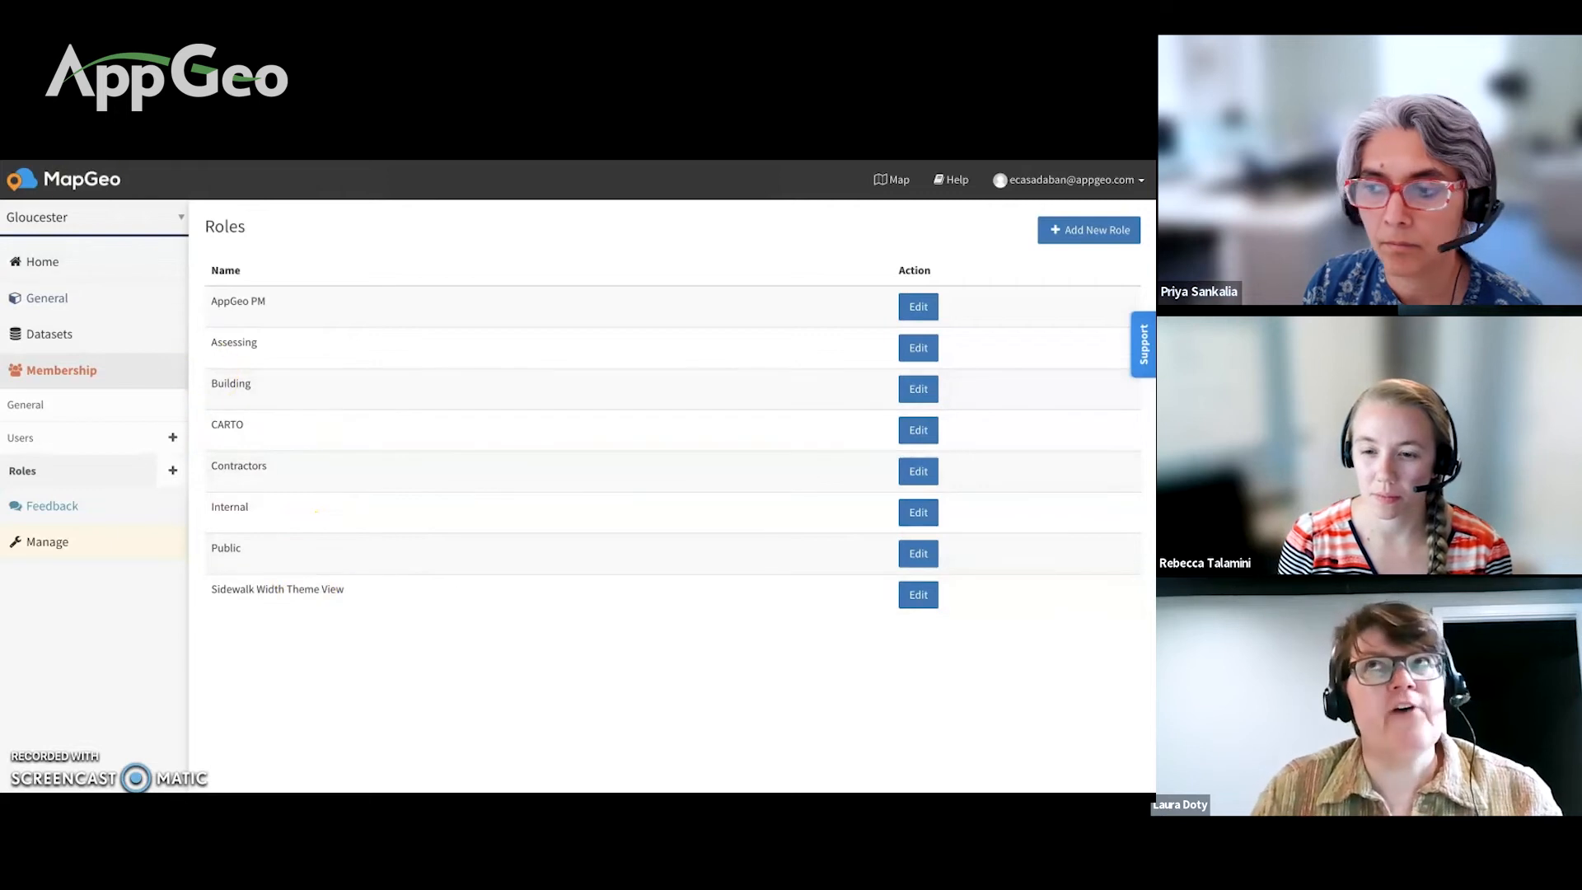
key(ctrl+Tab)
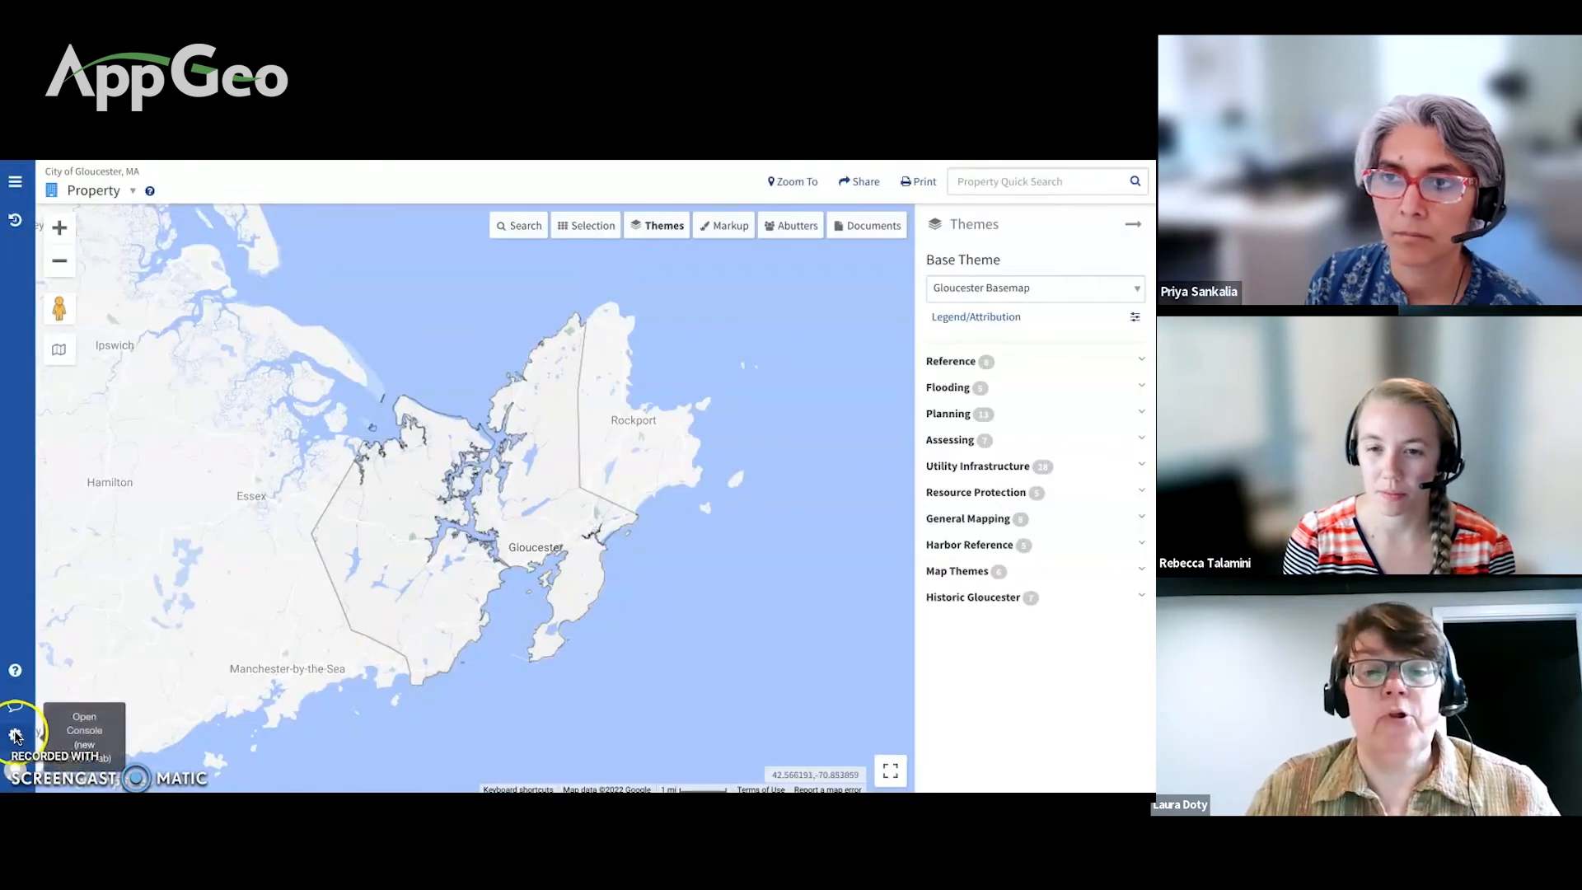
Step: Reopen the admin console, view Roles, close it, then open it again with Membership expanded
click(15, 734)
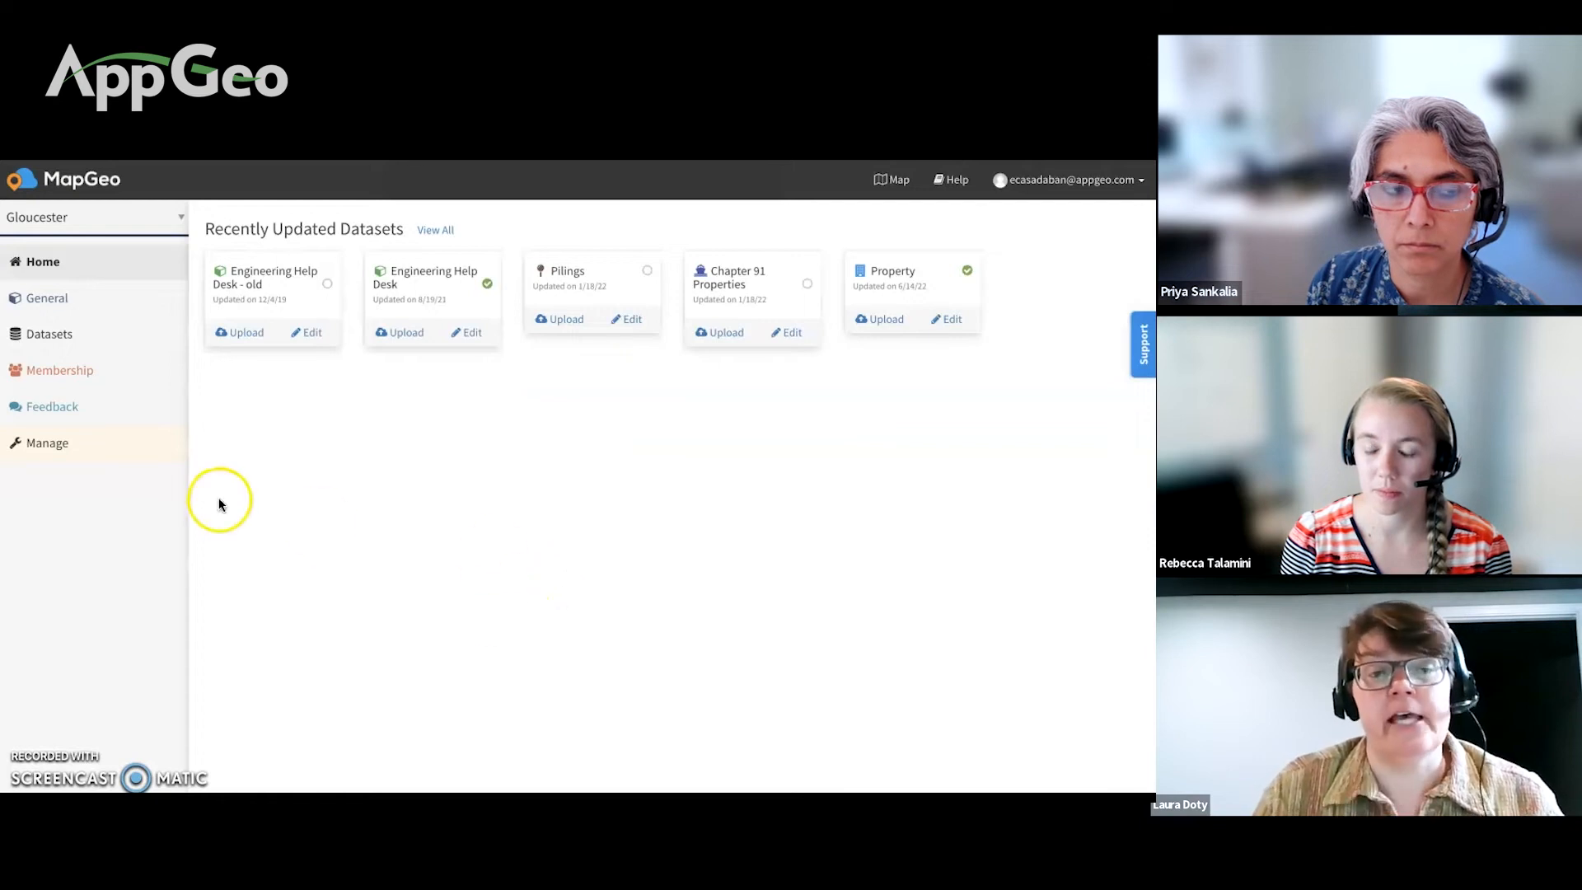
click(165, 367)
click(95, 461)
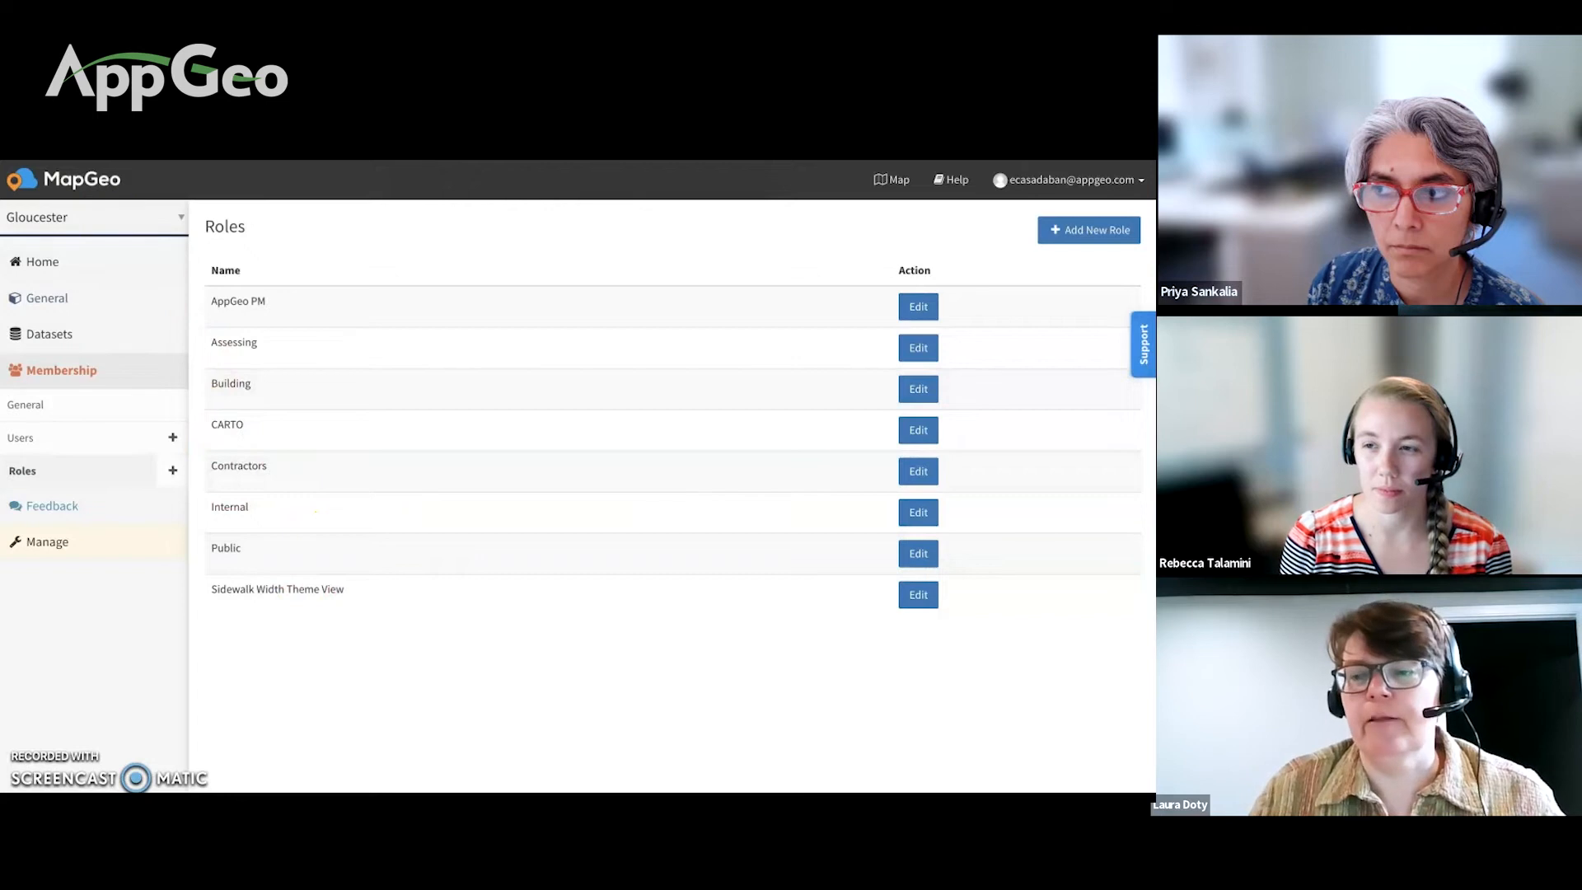
key(ctrl+w)
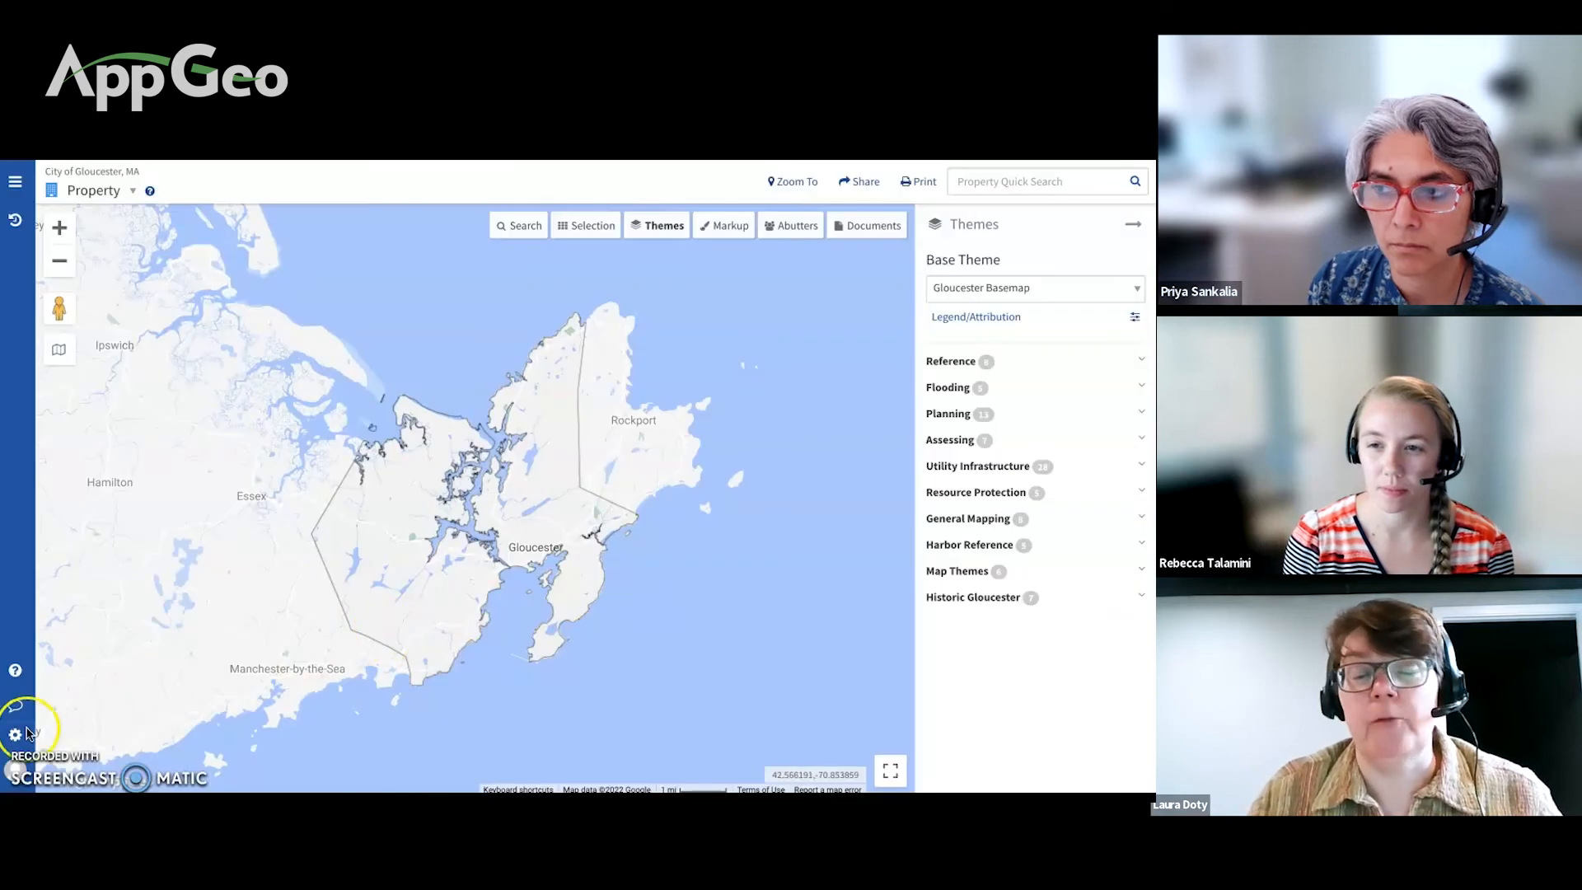
click(15, 735)
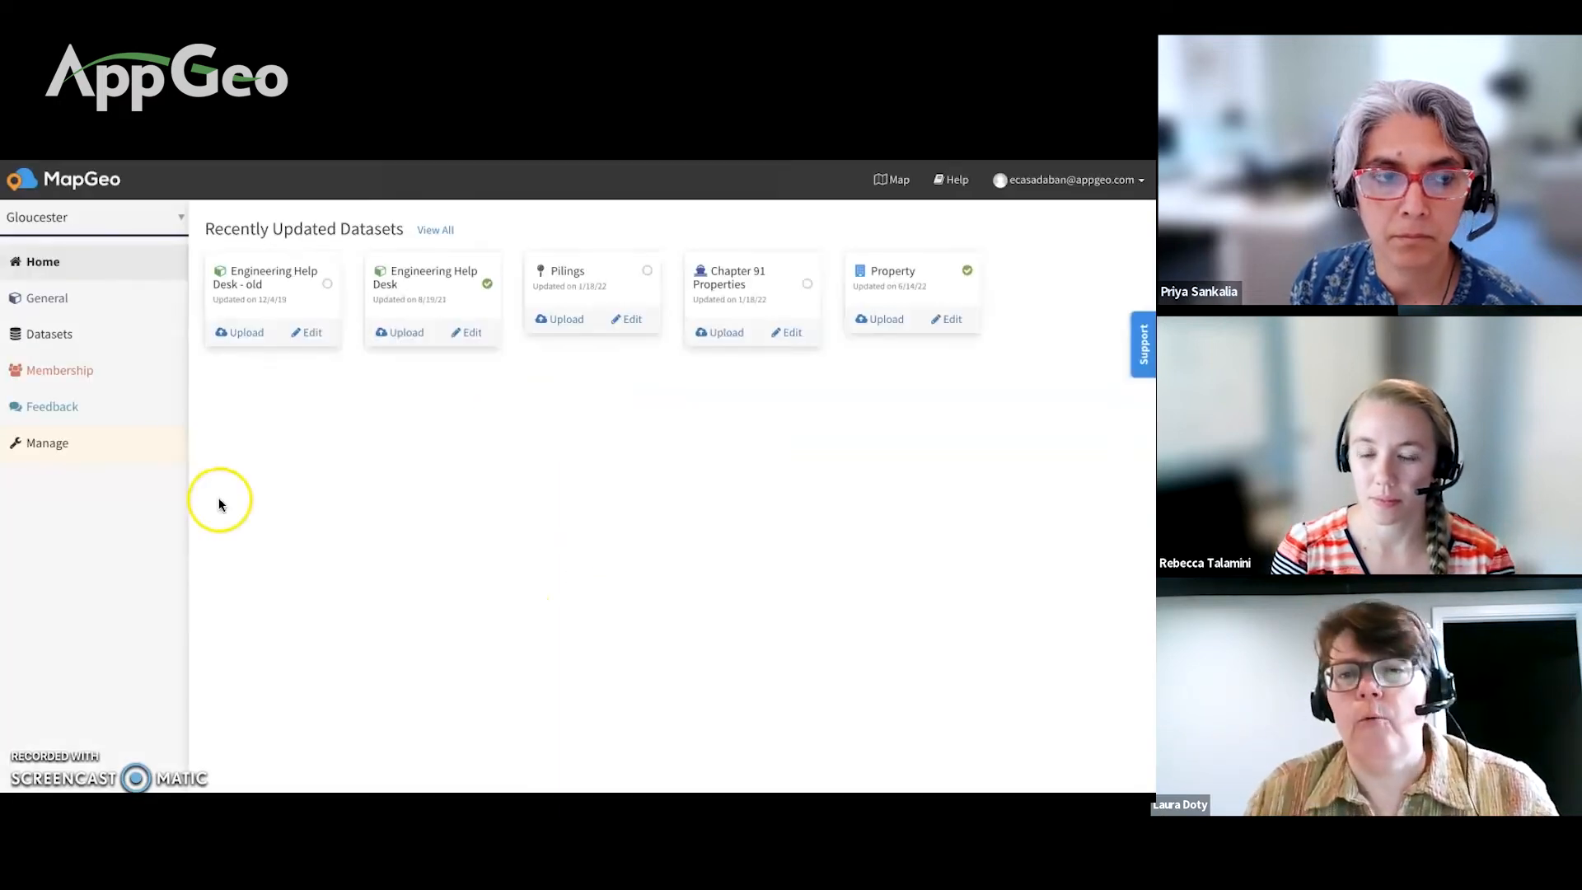
click(166, 369)
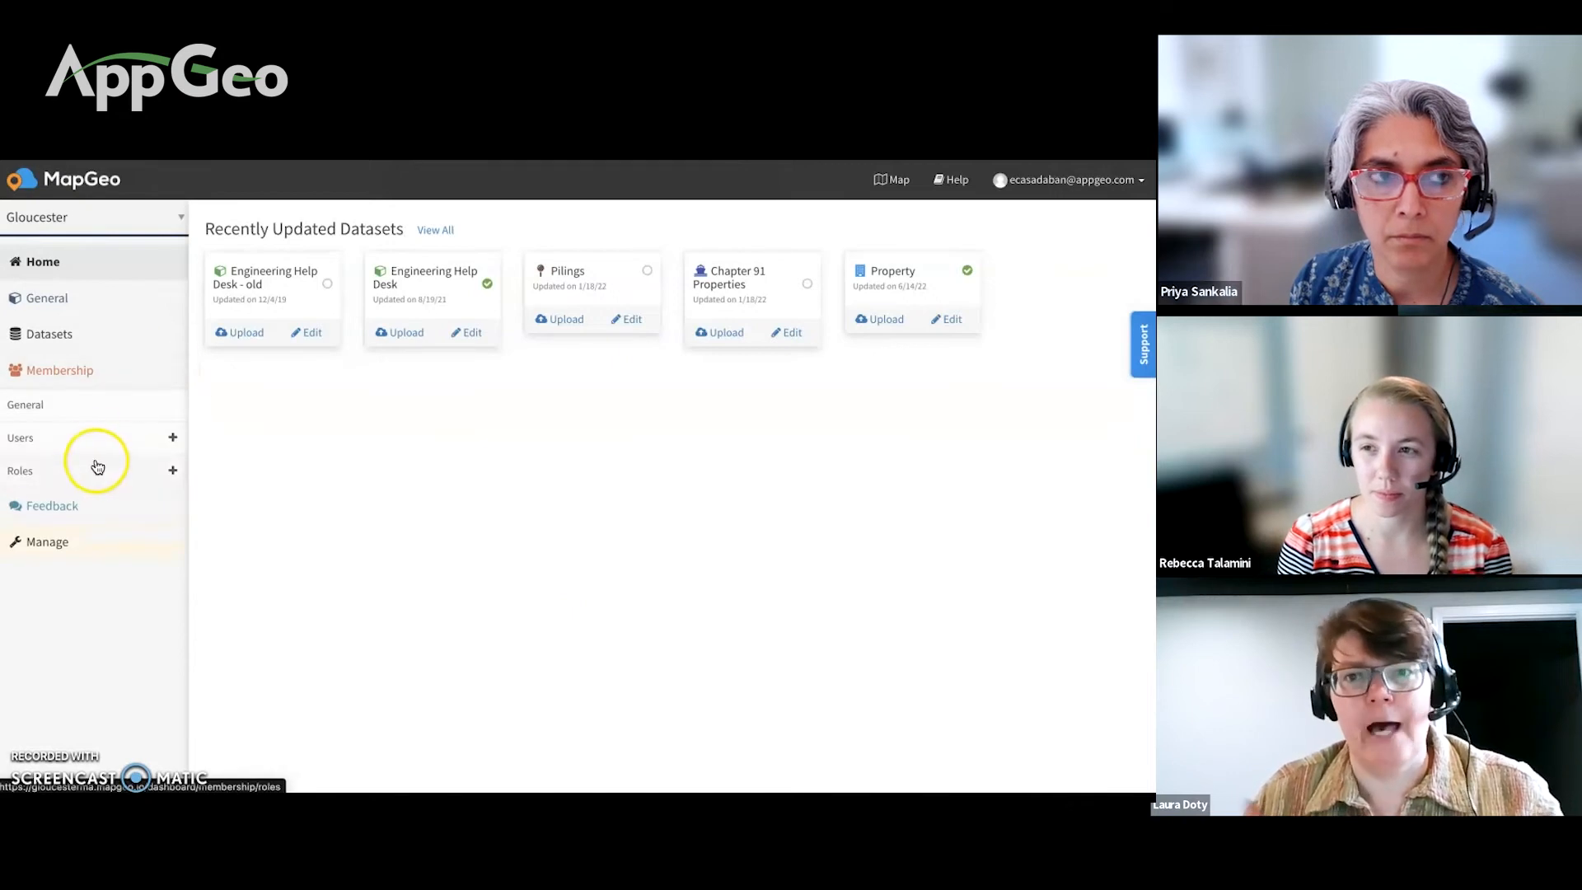
Step: Show the Roles entry under the expanded Membership section
click(95, 462)
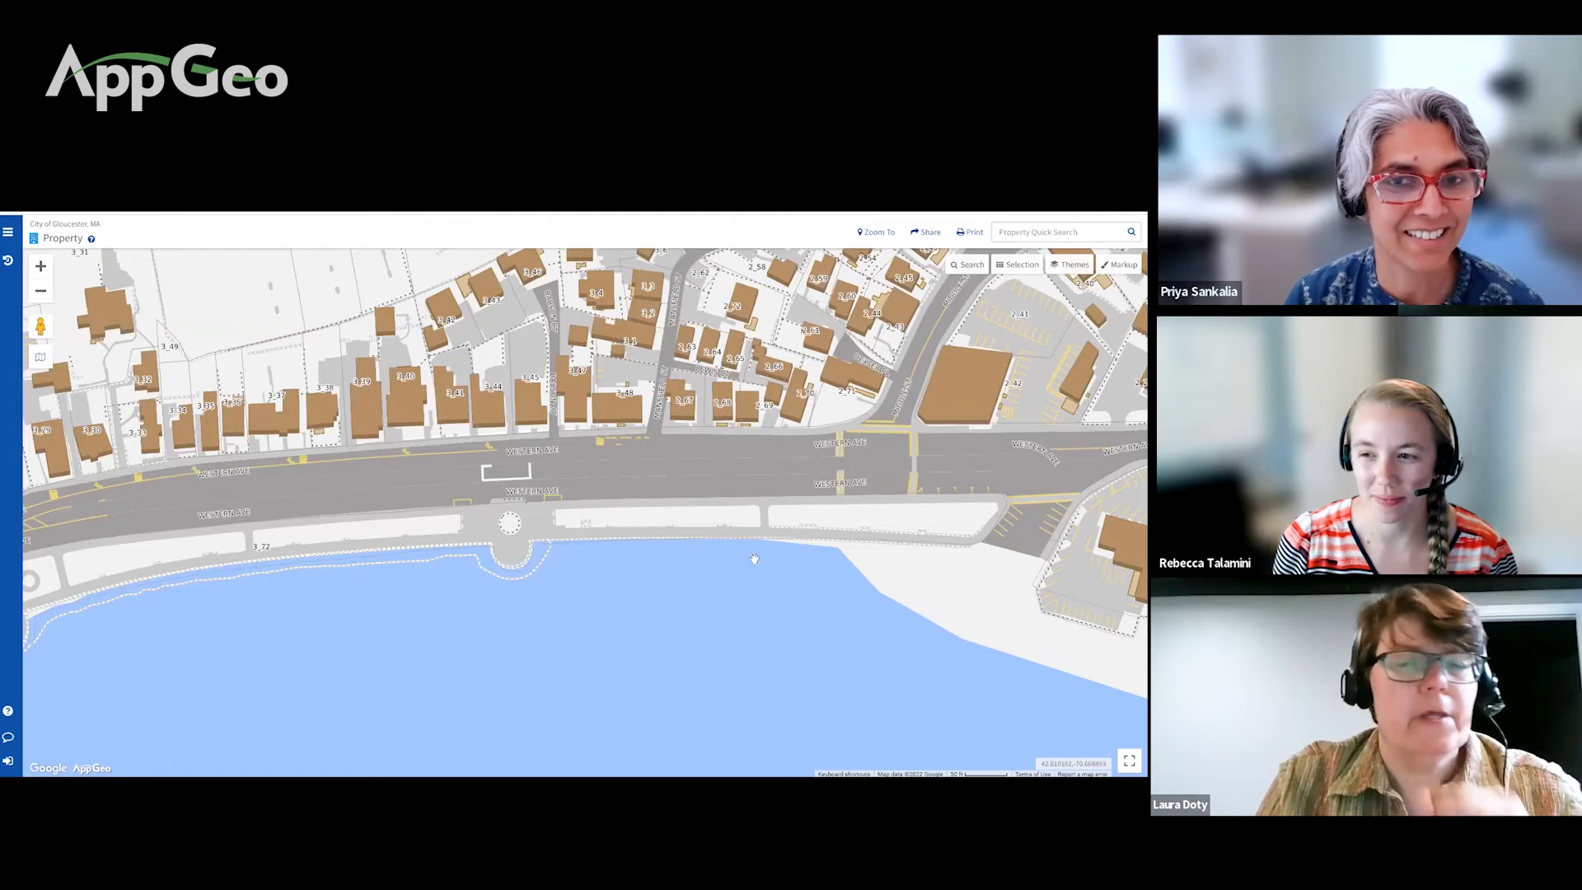
Step: Sign in to the Gloucester map using the browser's saved login credentials
click(8, 760)
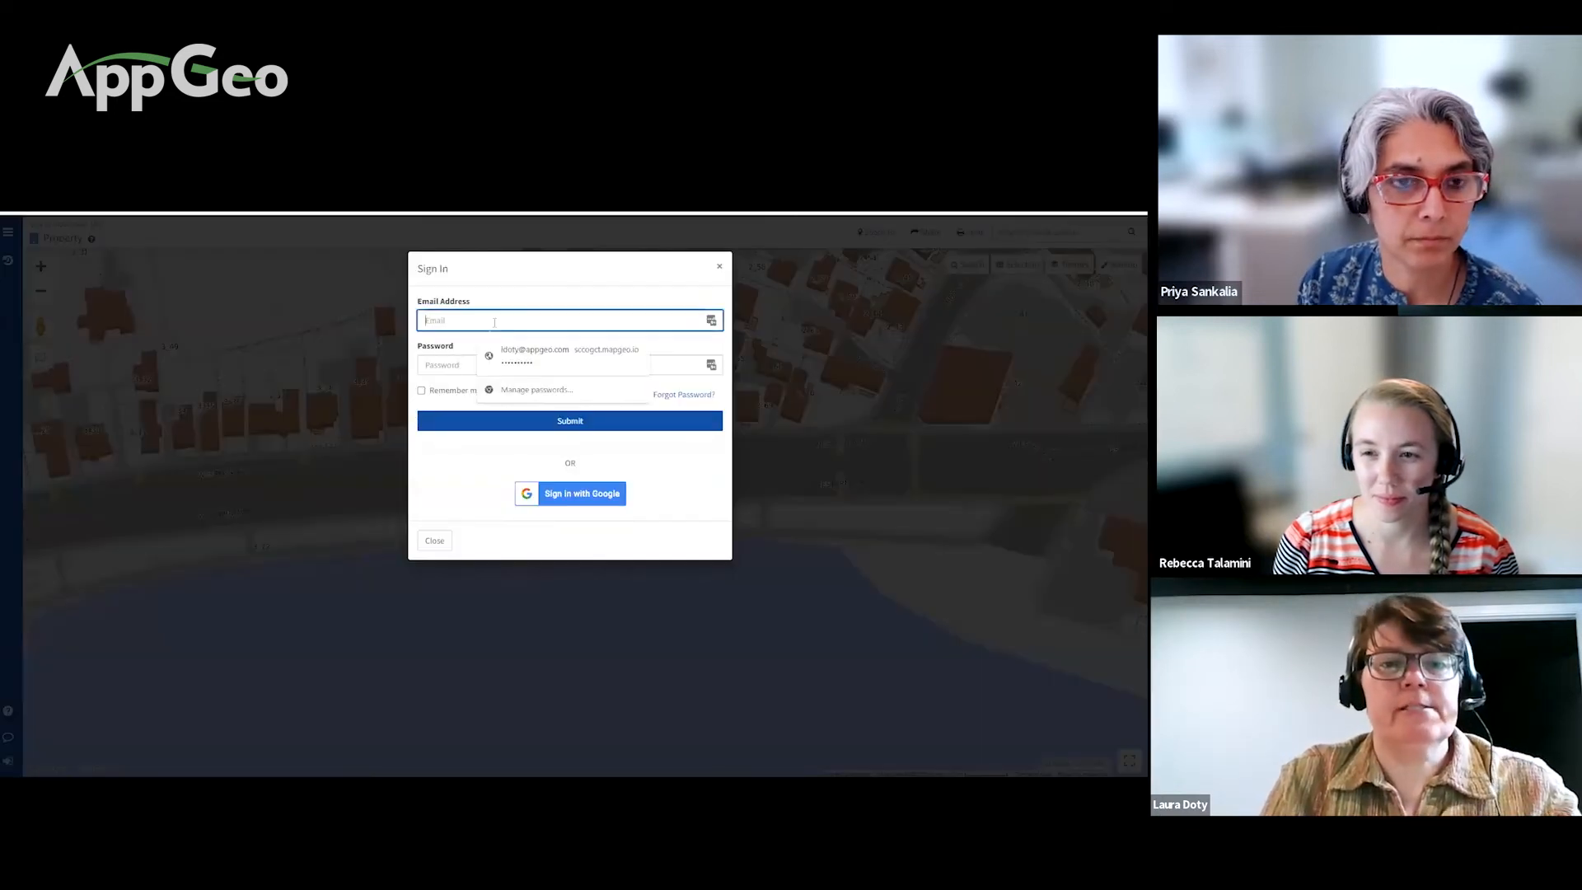
click(508, 356)
click(535, 416)
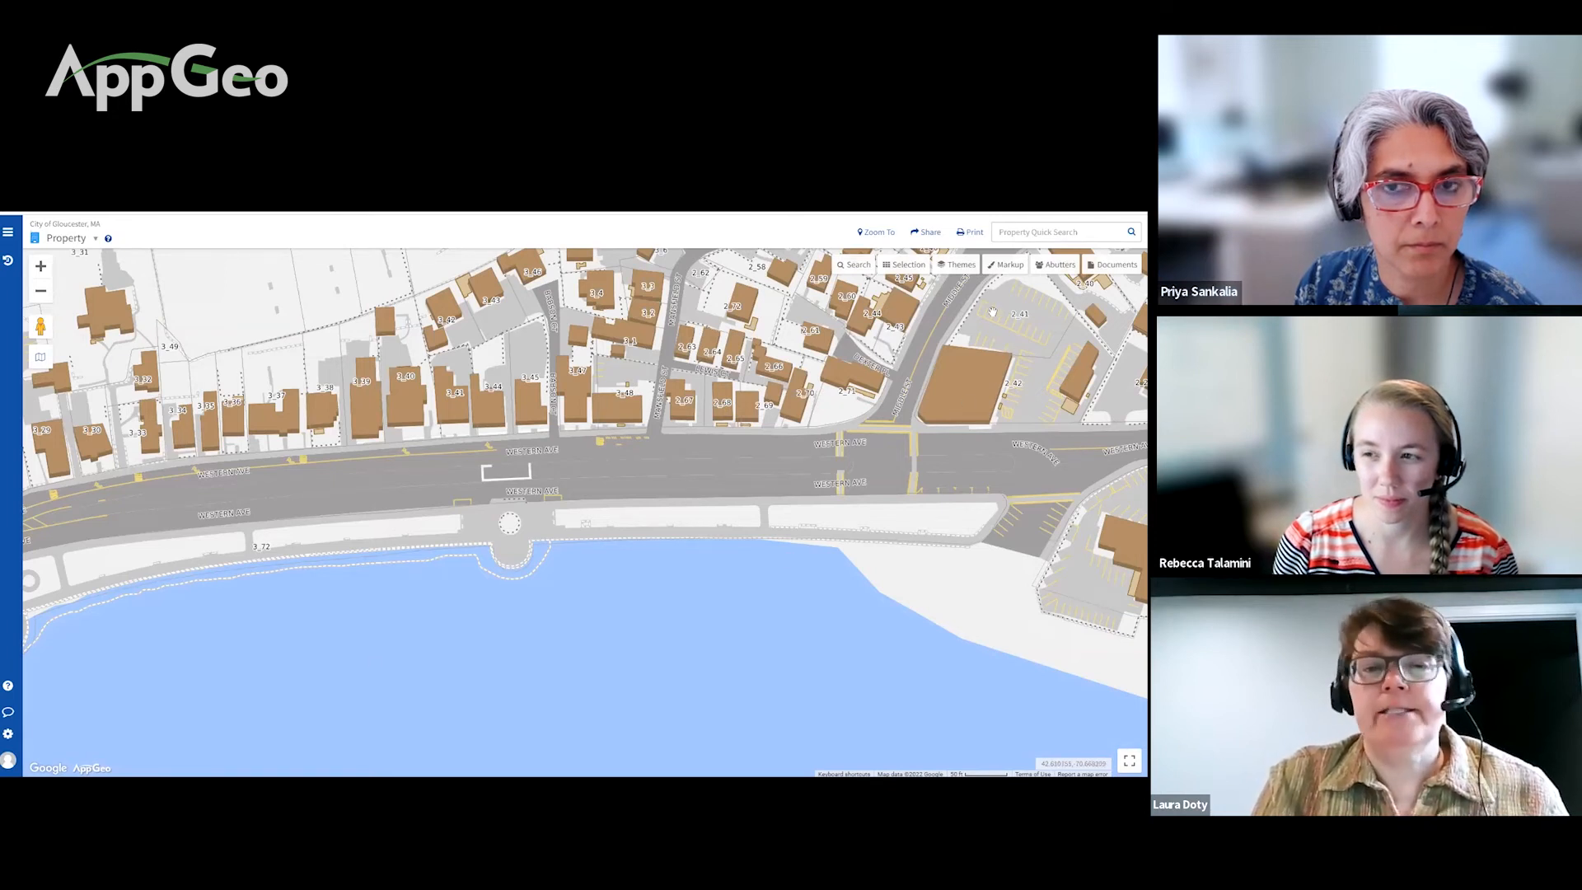
Step: Measure a 44-foot straight line along the buildings north of Western Ave
click(1007, 265)
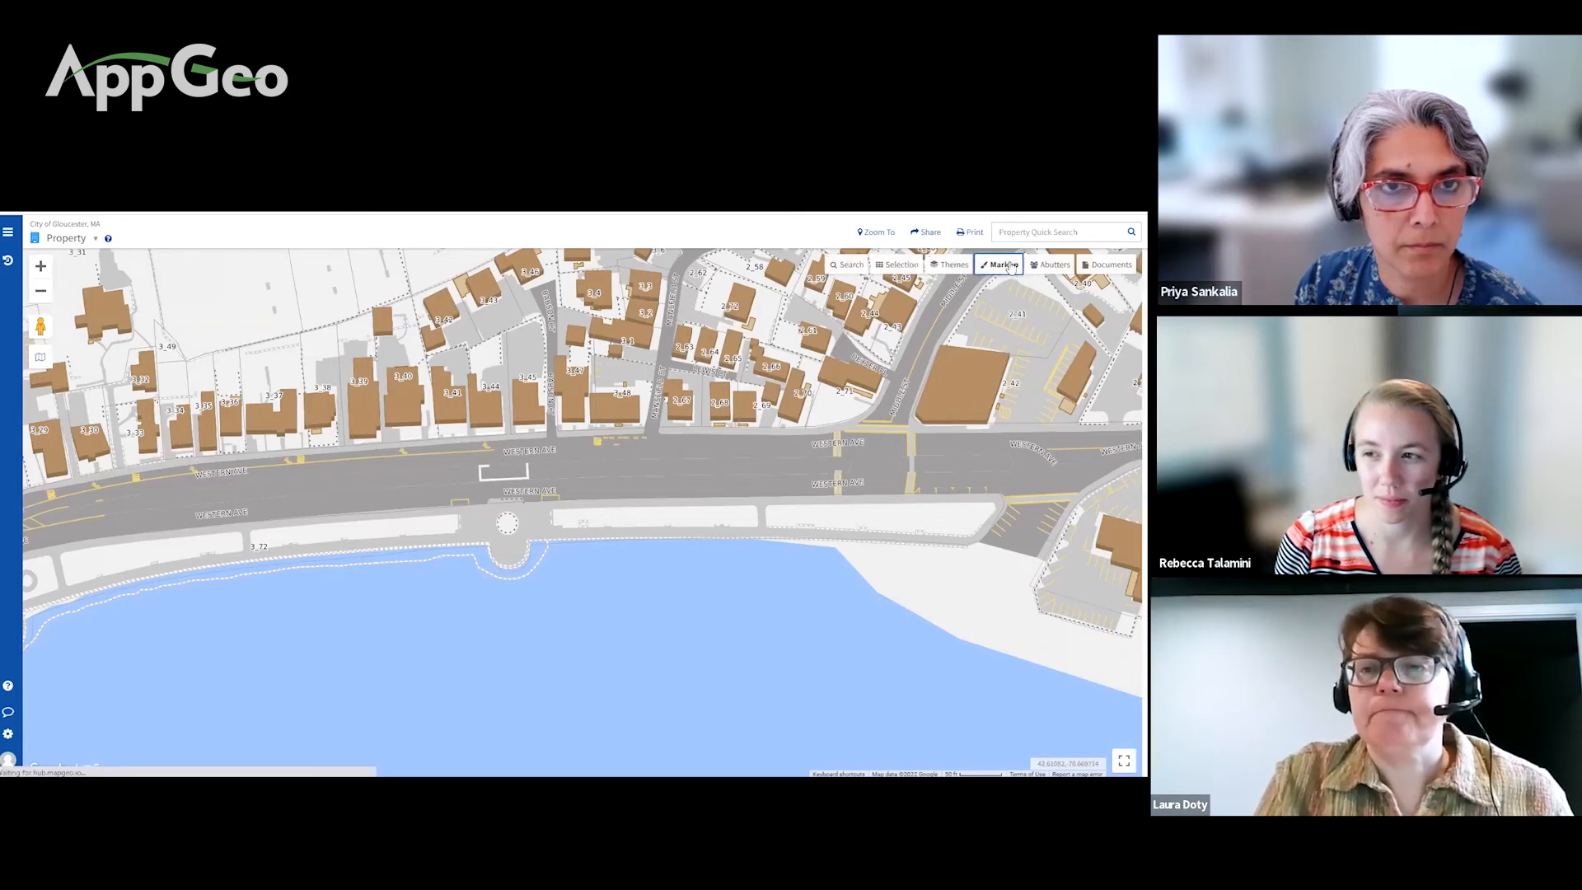
click(1046, 311)
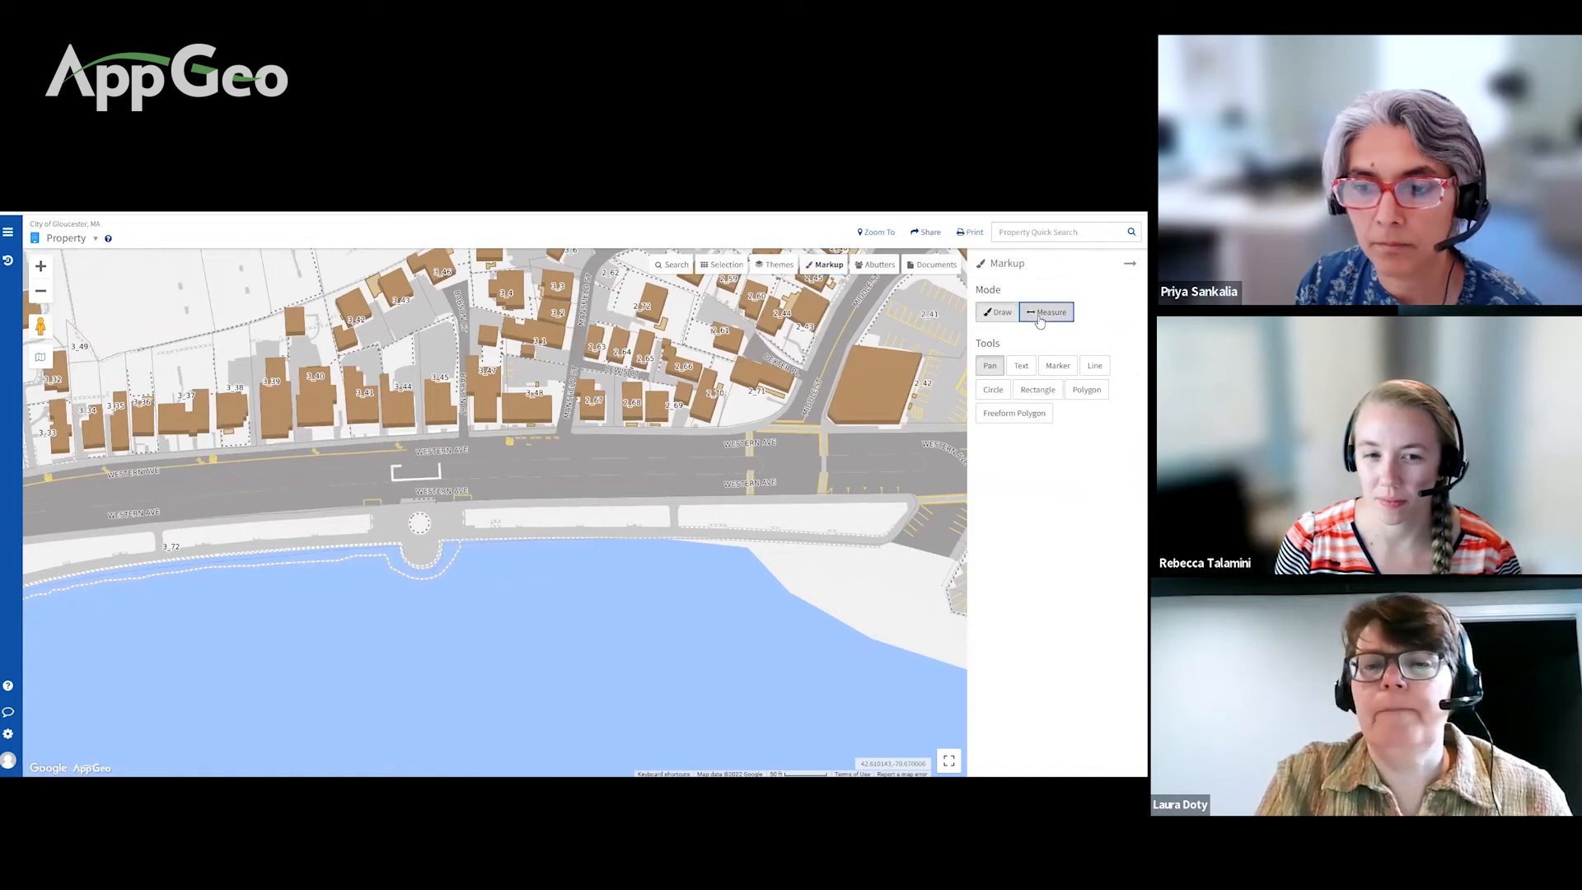
click(41, 265)
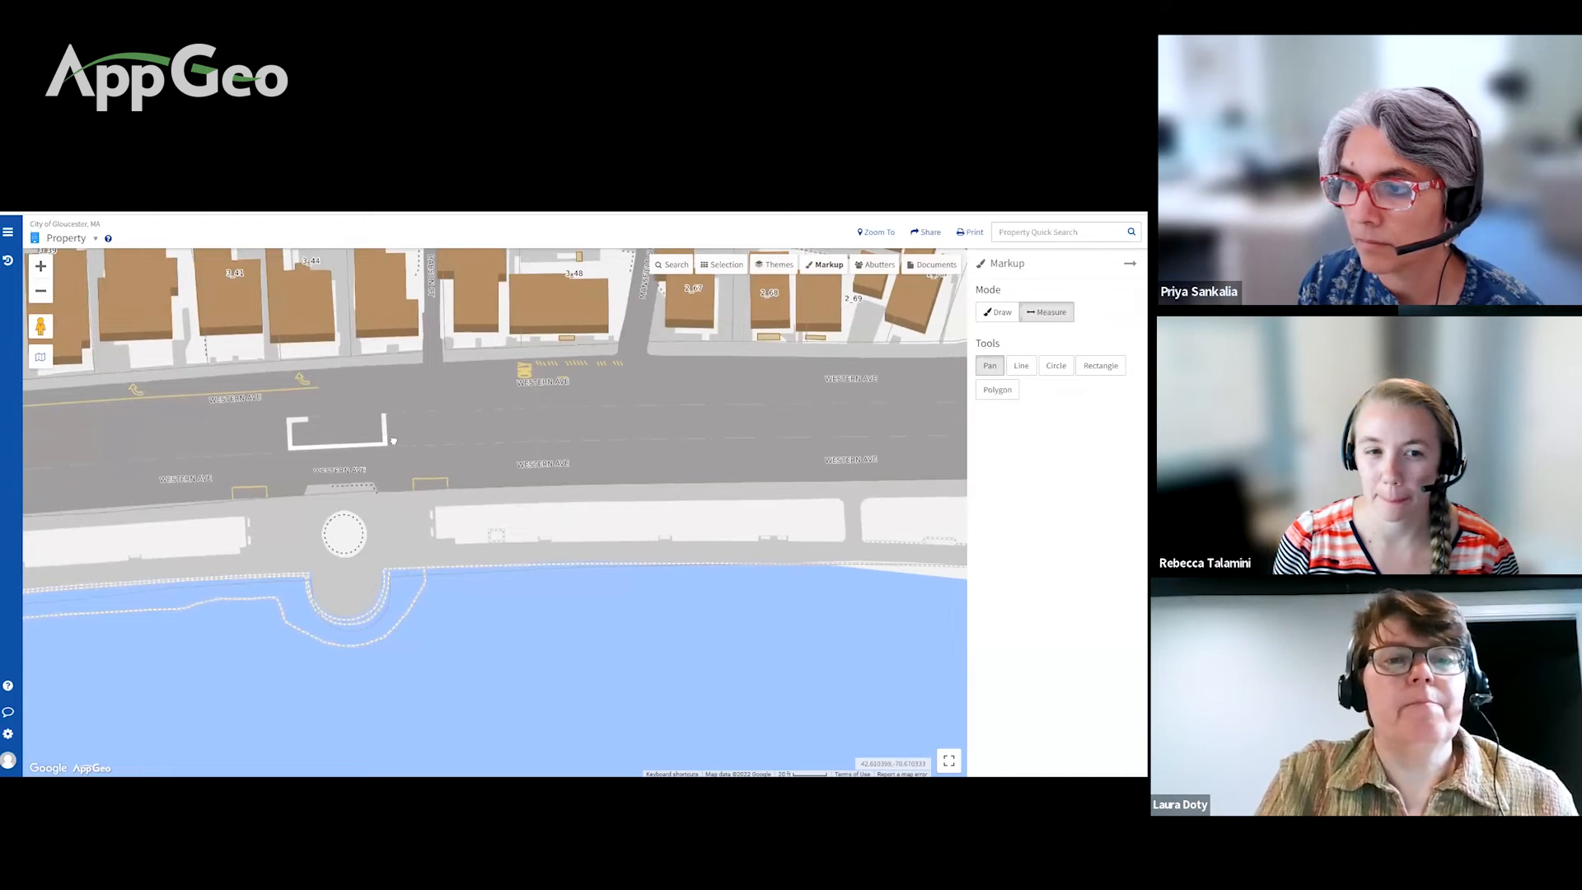
drag(359, 370, 432, 521)
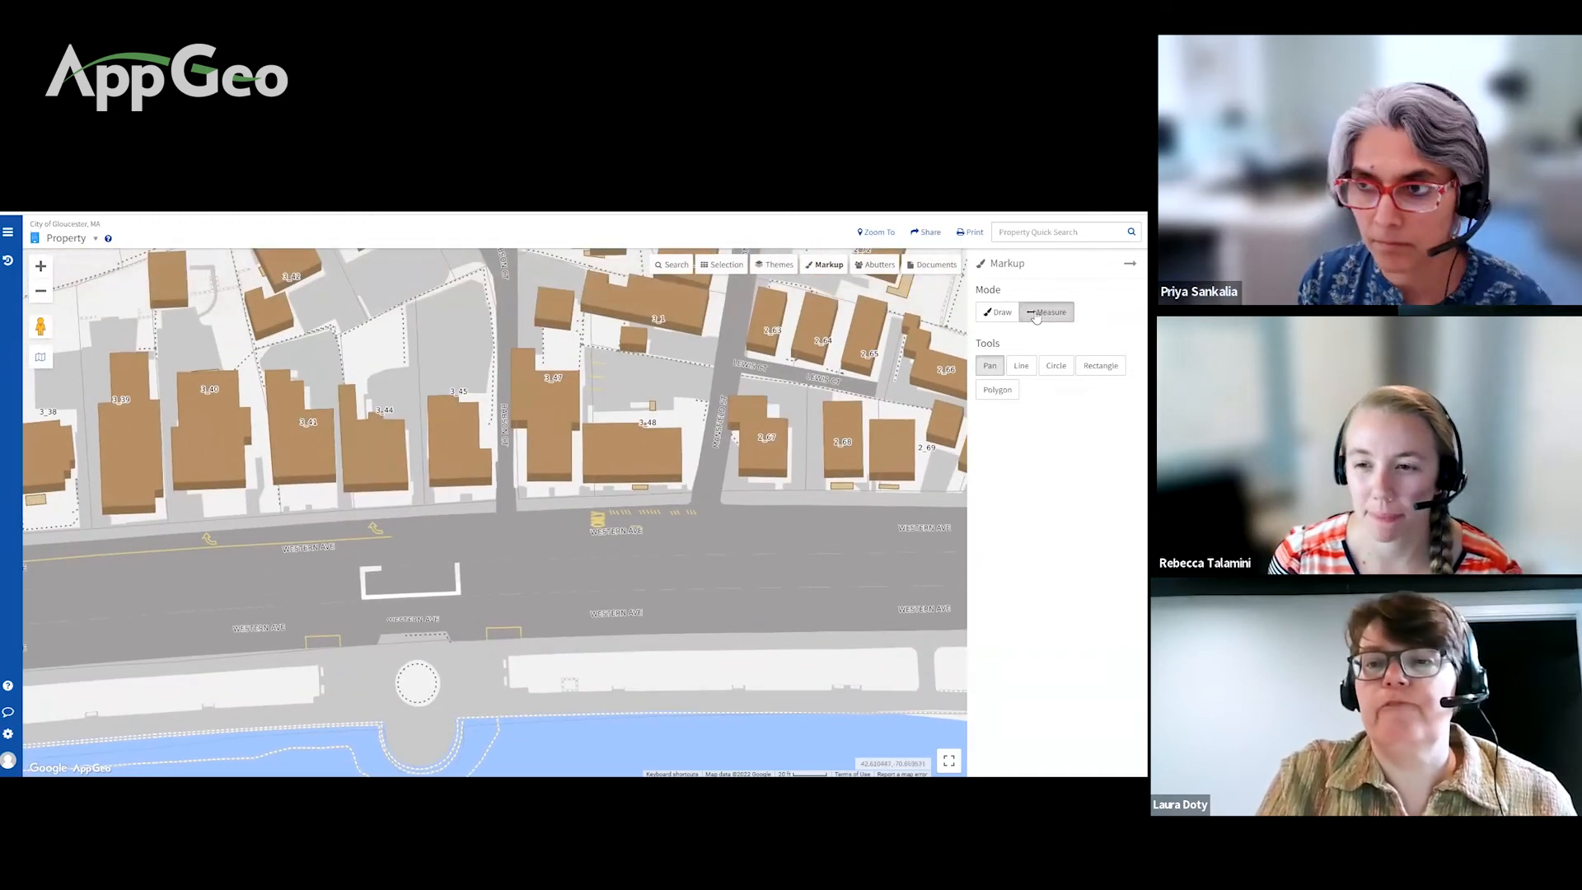
click(1023, 370)
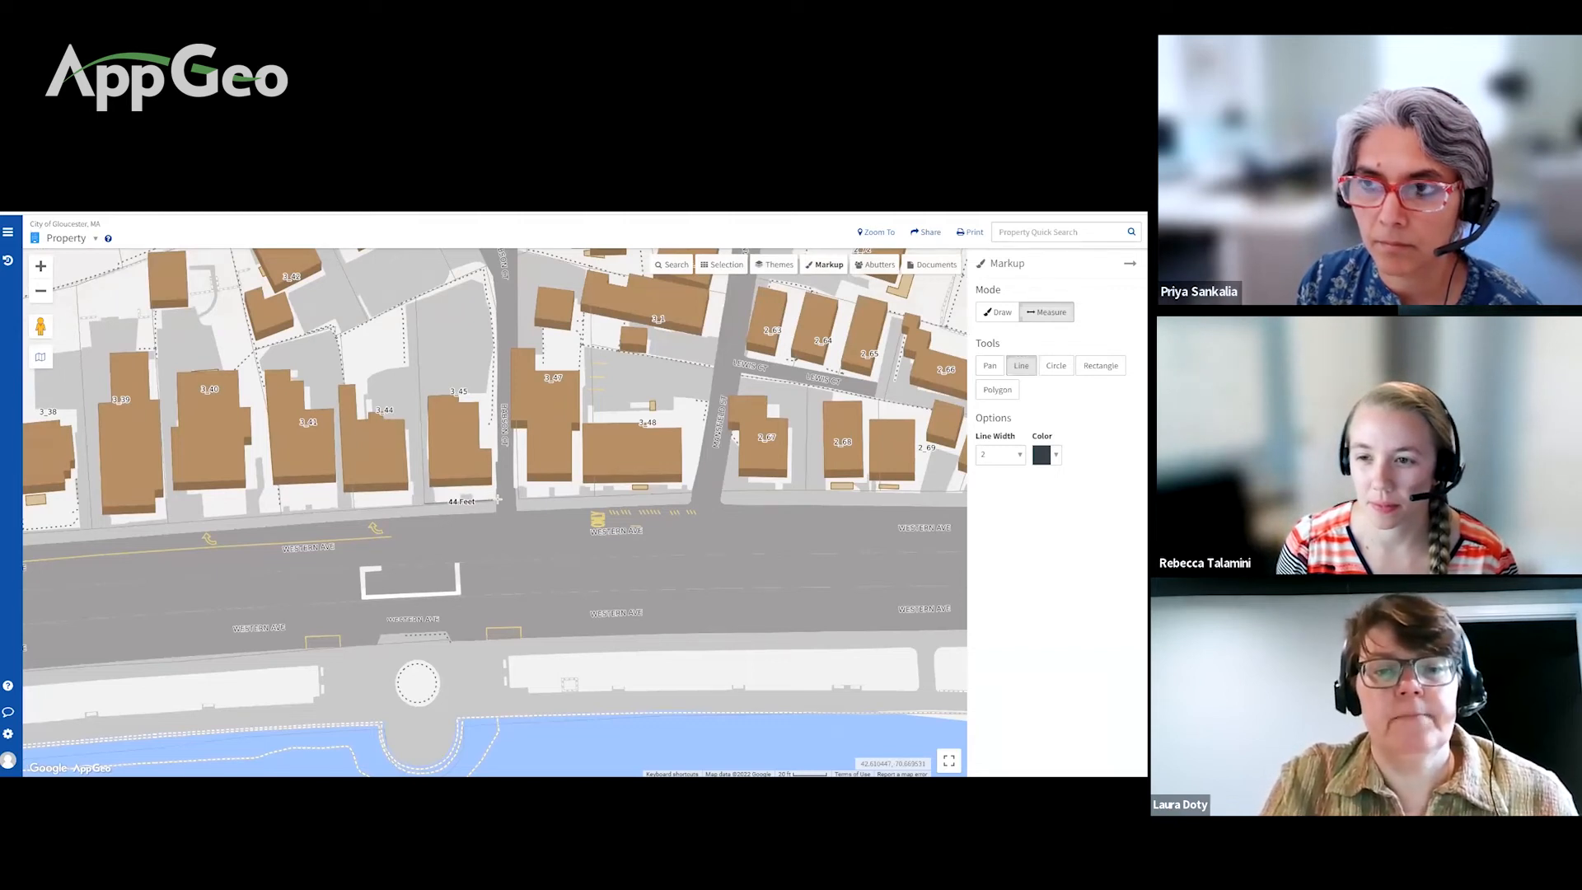
double_click(498, 499)
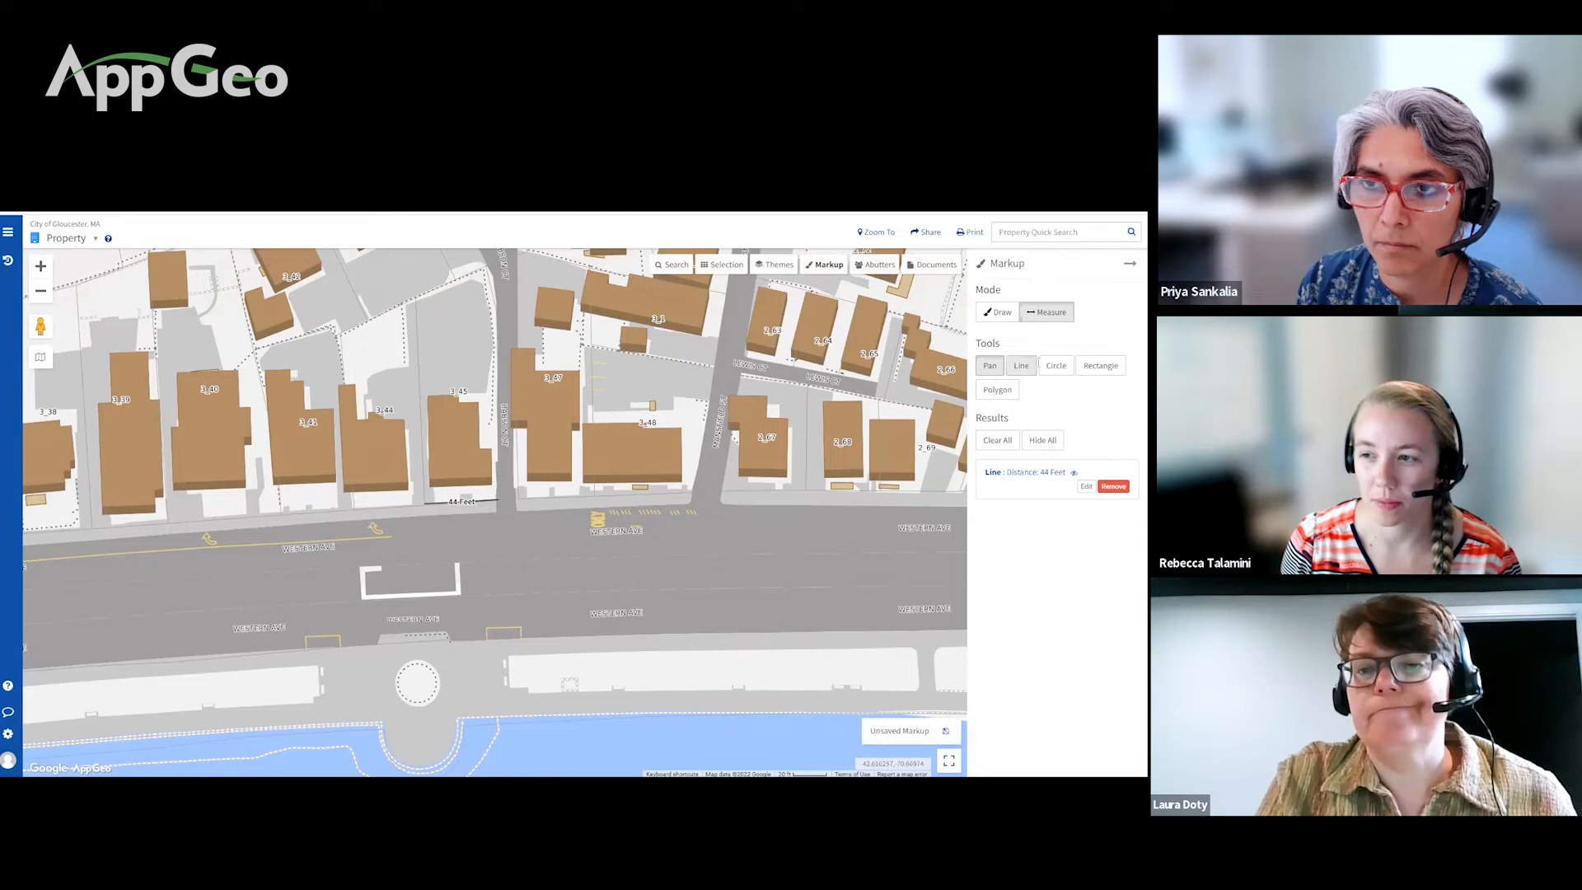
click(997, 313)
Step: Place an orange text label reading 'Froantage on rd' beside Western Ave
click(1016, 366)
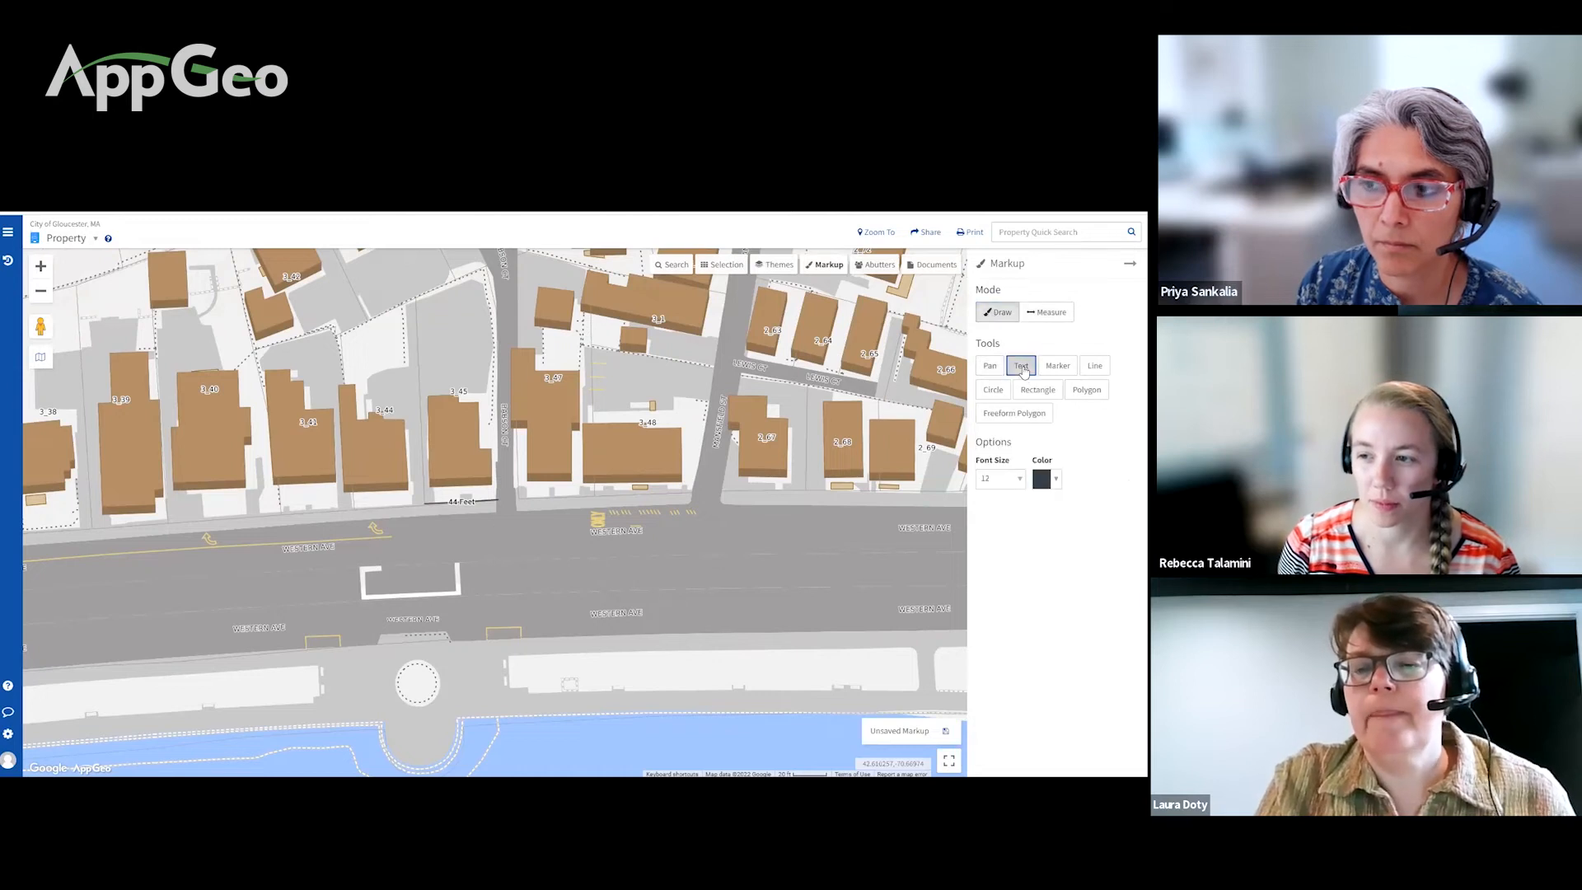
click(1047, 480)
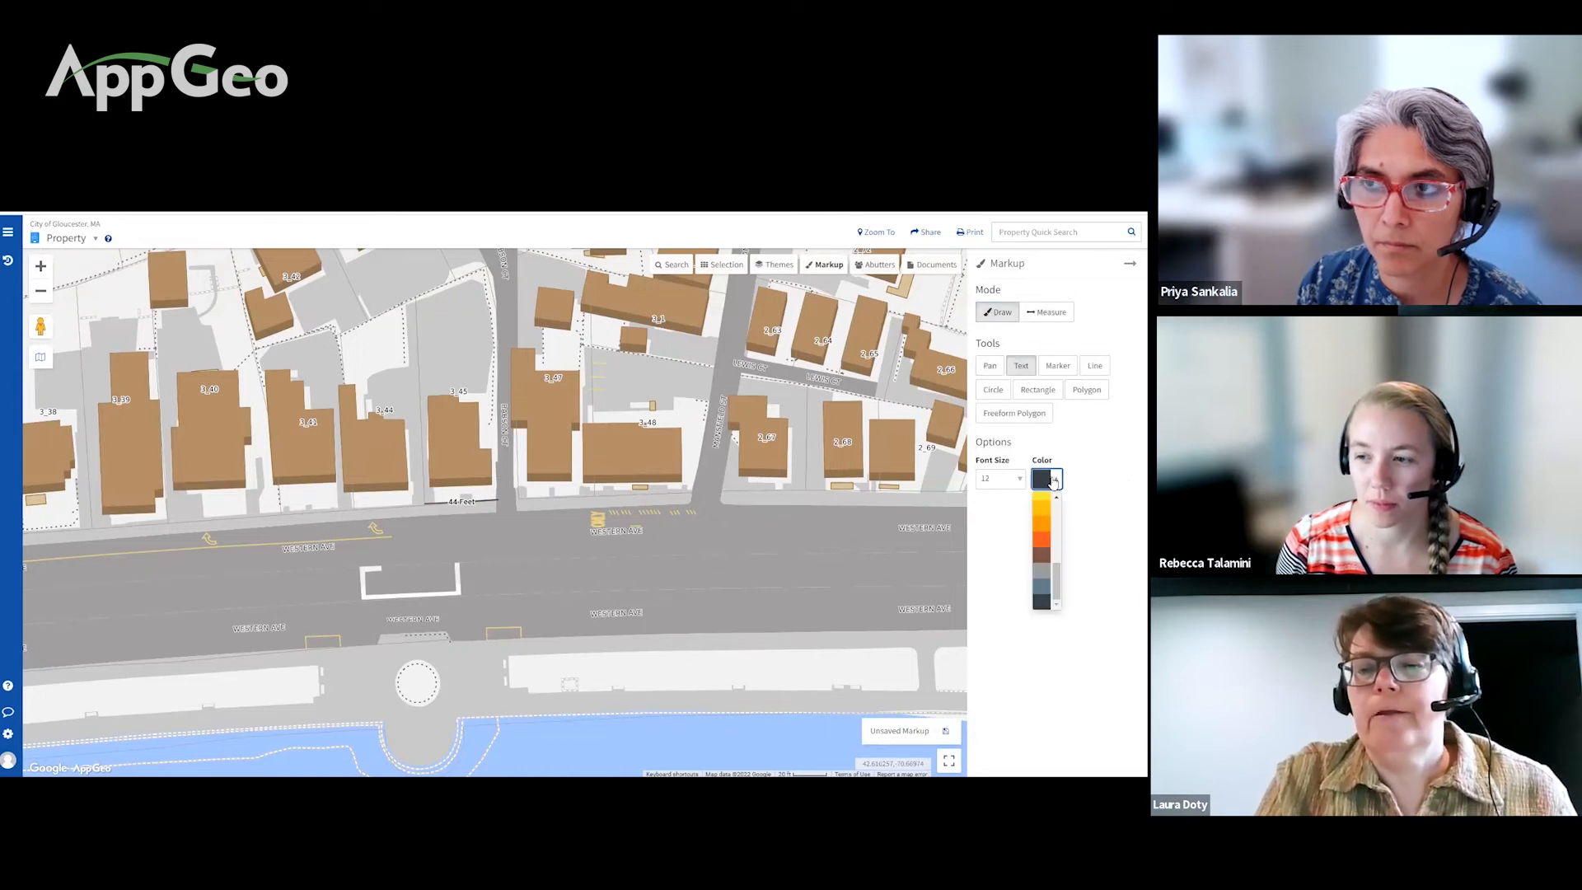
click(1044, 539)
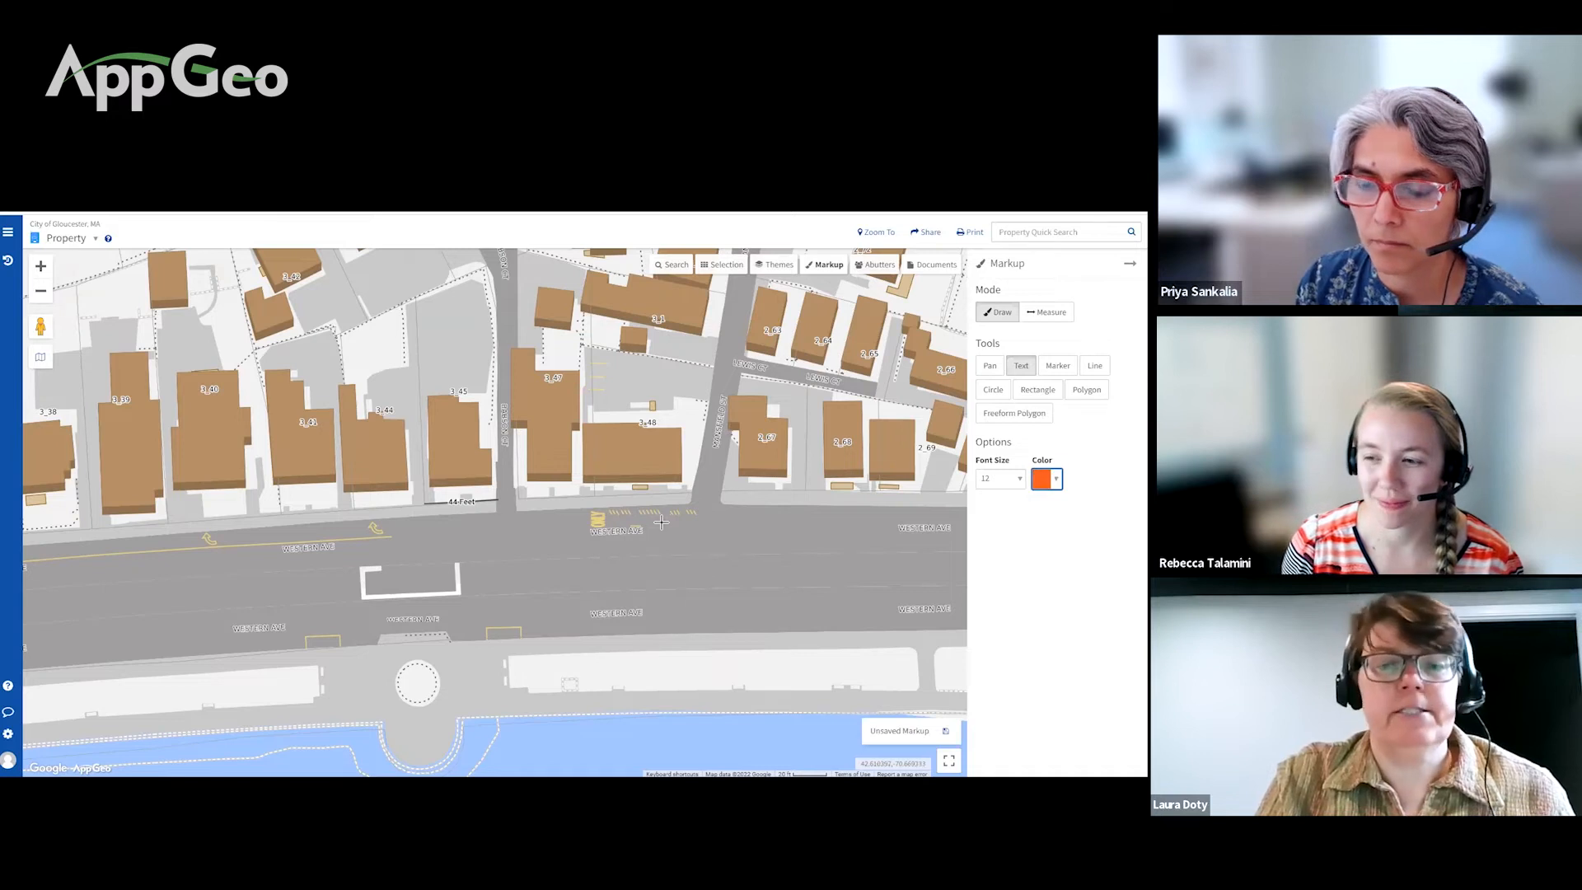
click(432, 534)
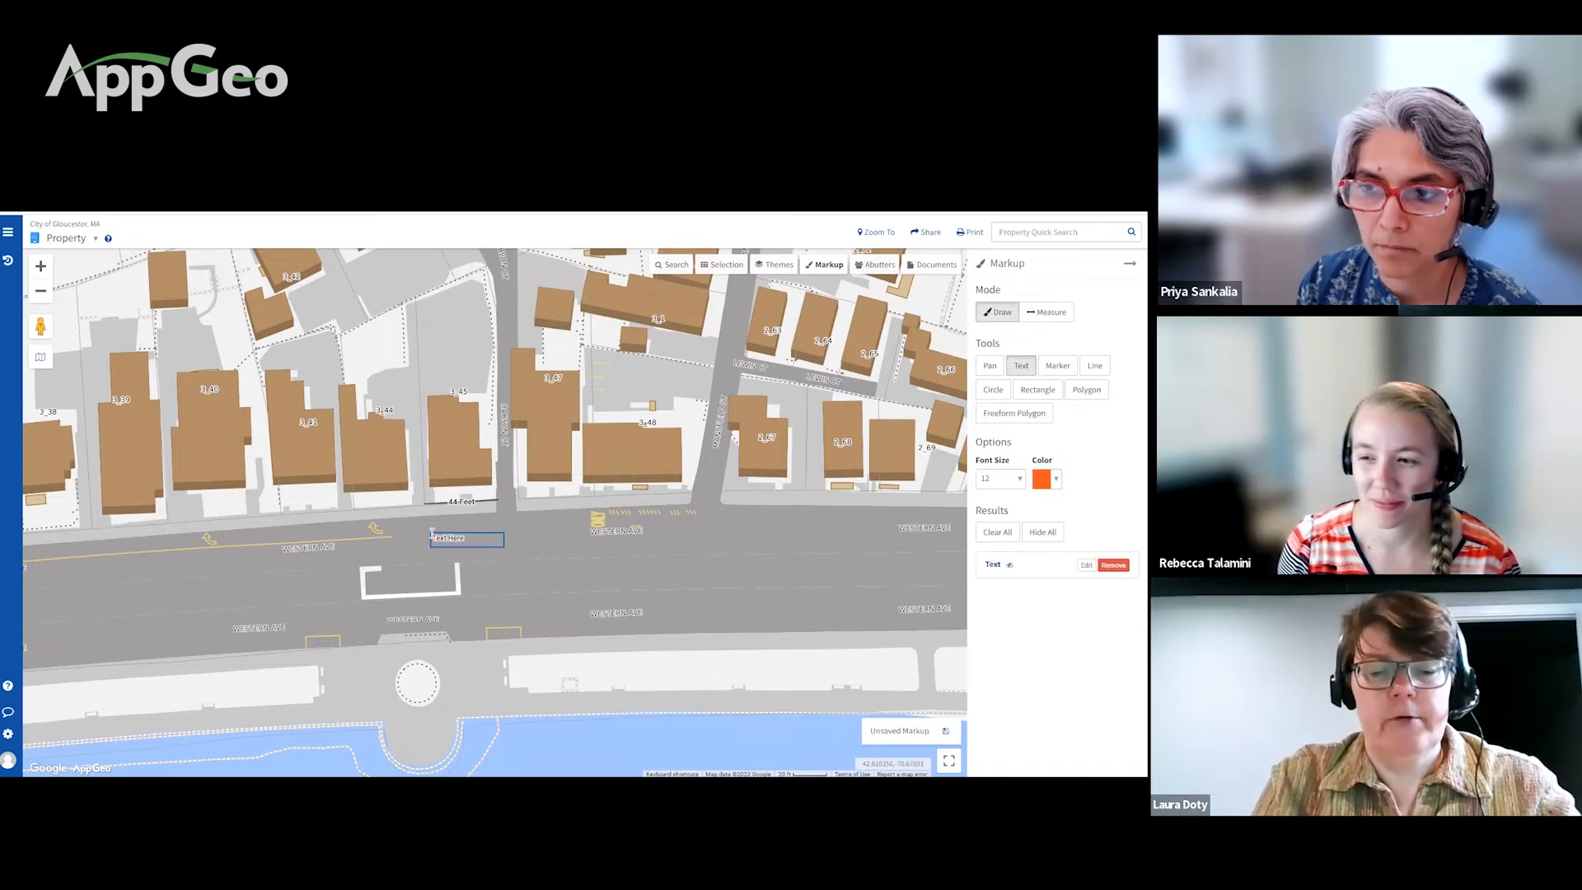
text(Froantag)
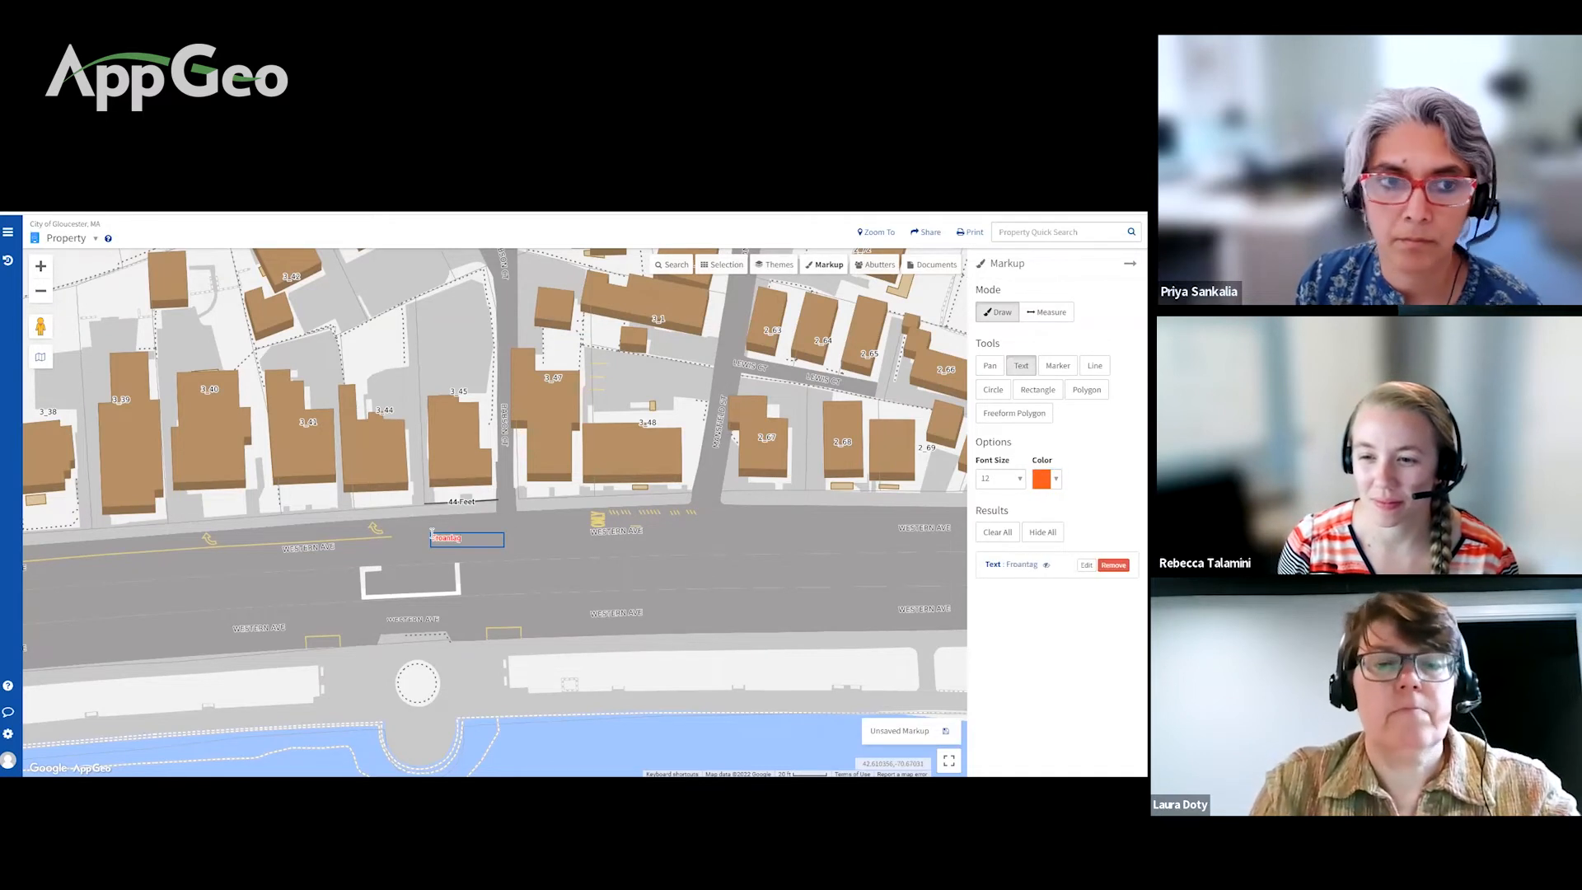
text(e on)
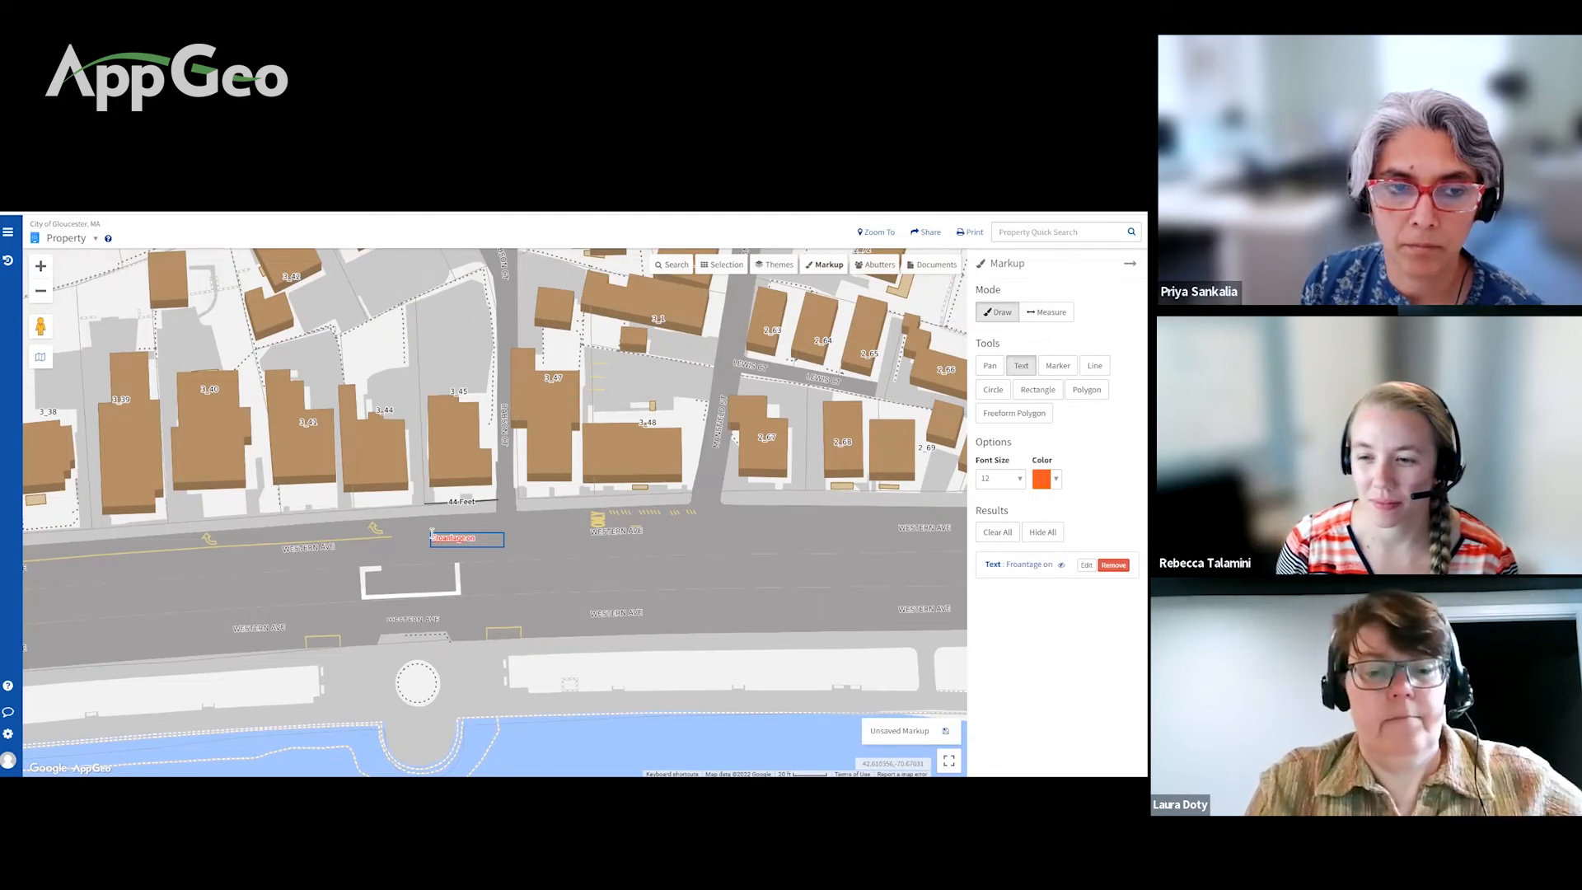
text( rd)
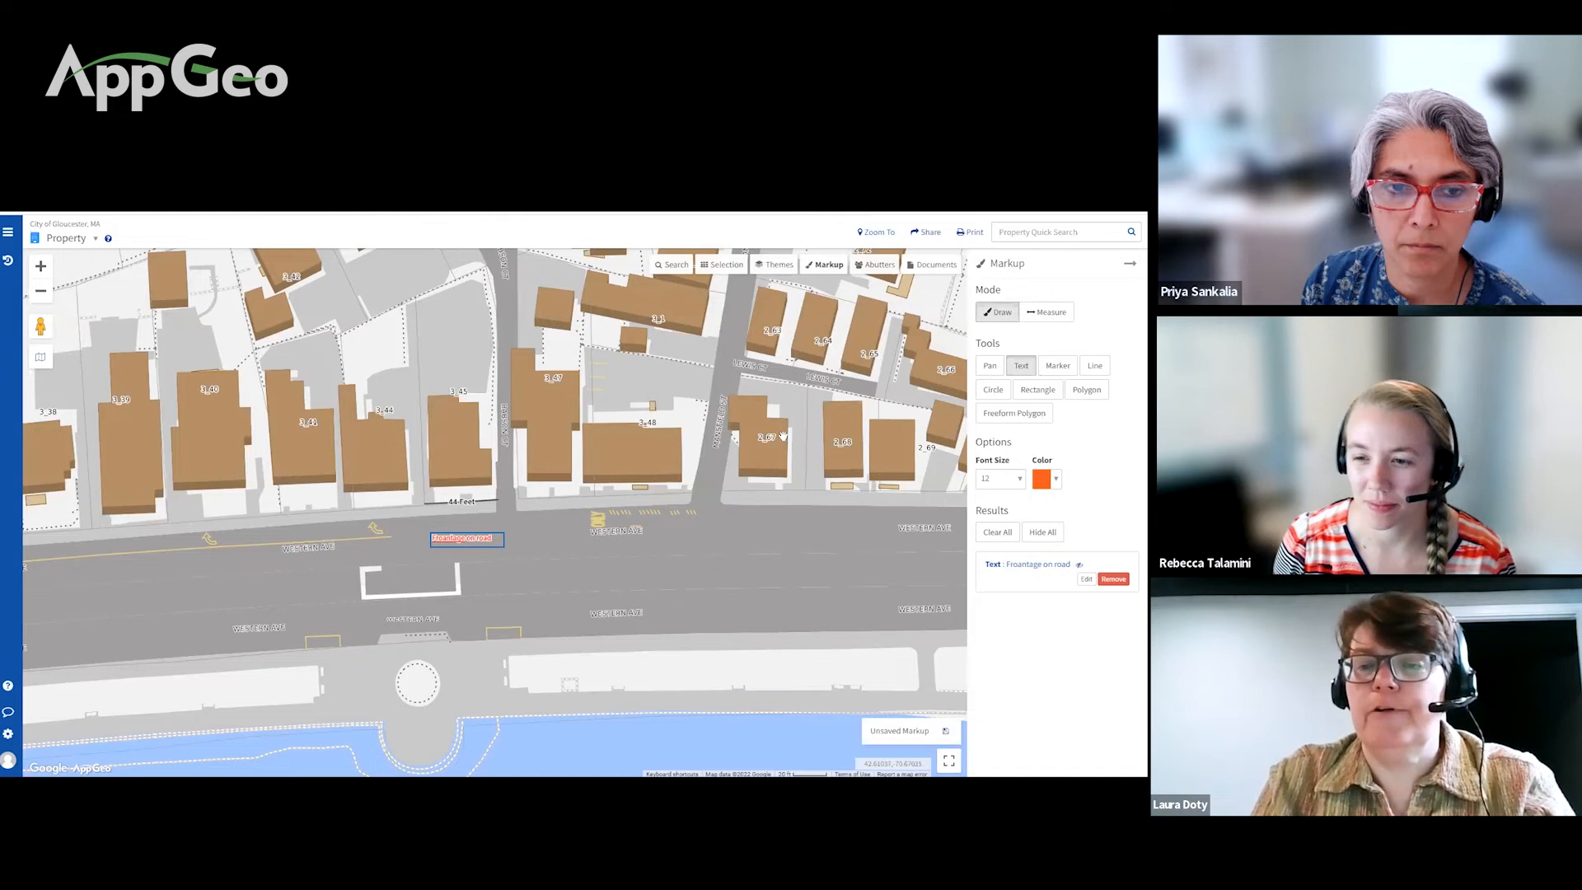
Step: Set the label's font size to 22 and its colour to black, after briefly trying yellow
key(Escape)
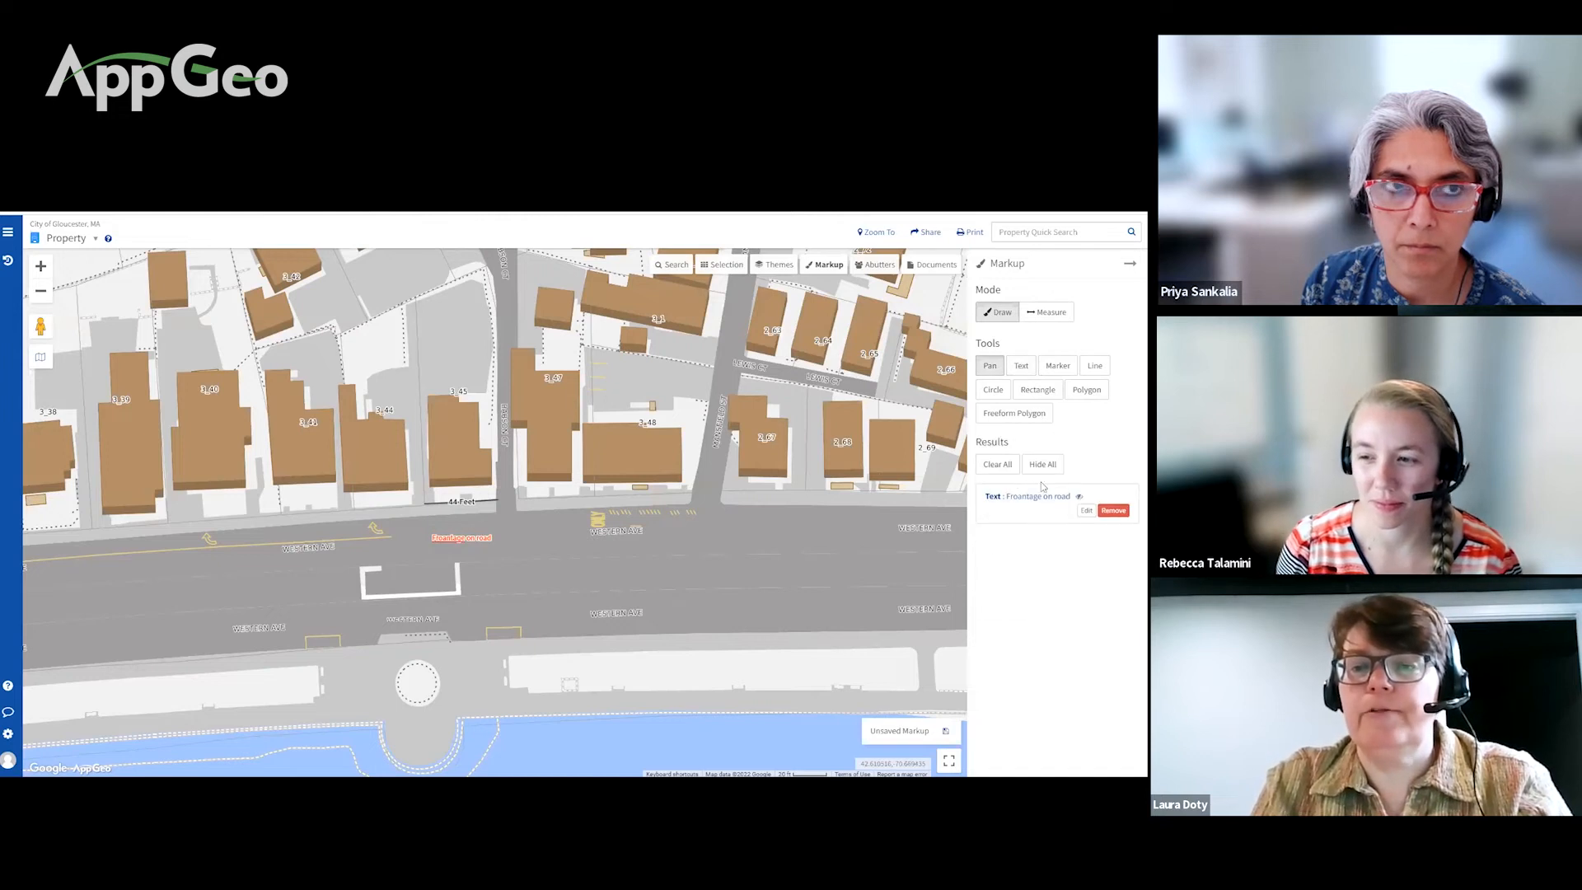
click(1087, 511)
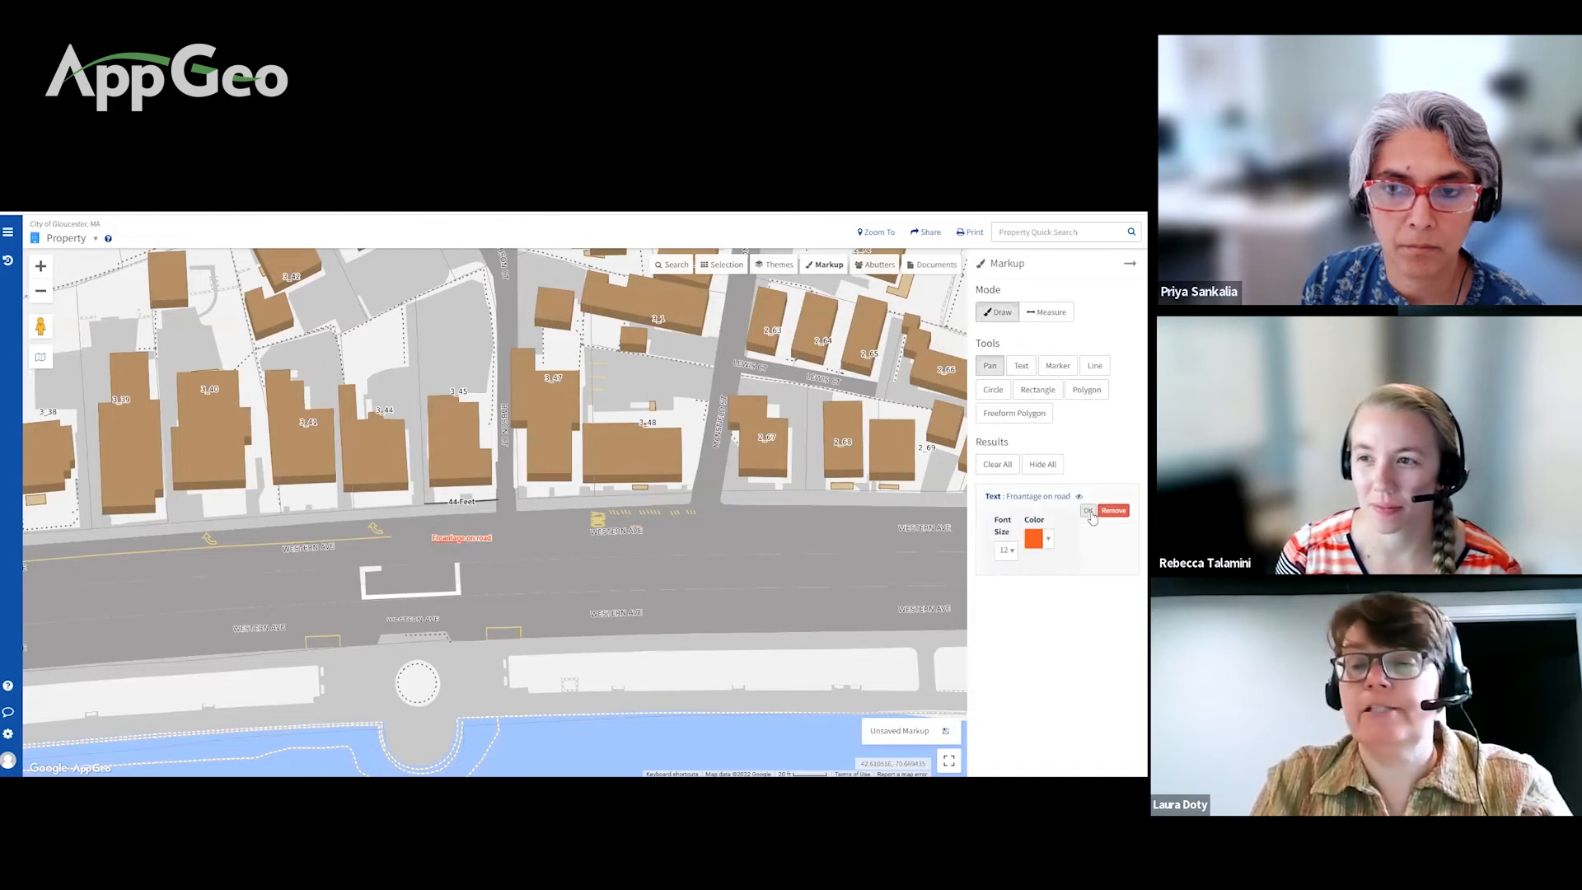
click(1004, 550)
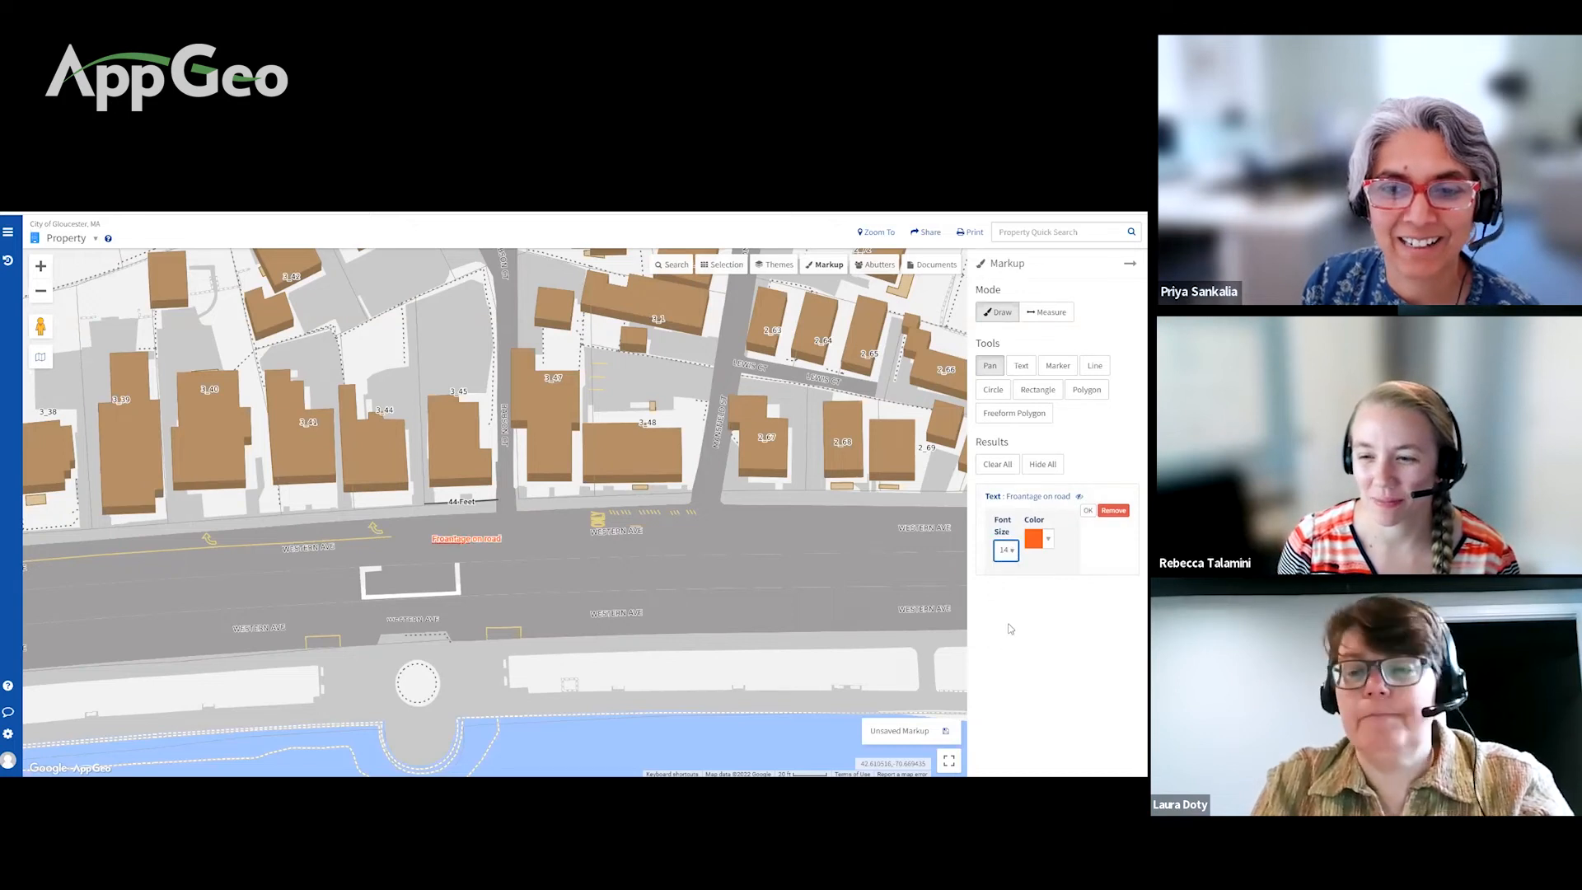
click(1009, 550)
scroll(1006, 618, down, 3)
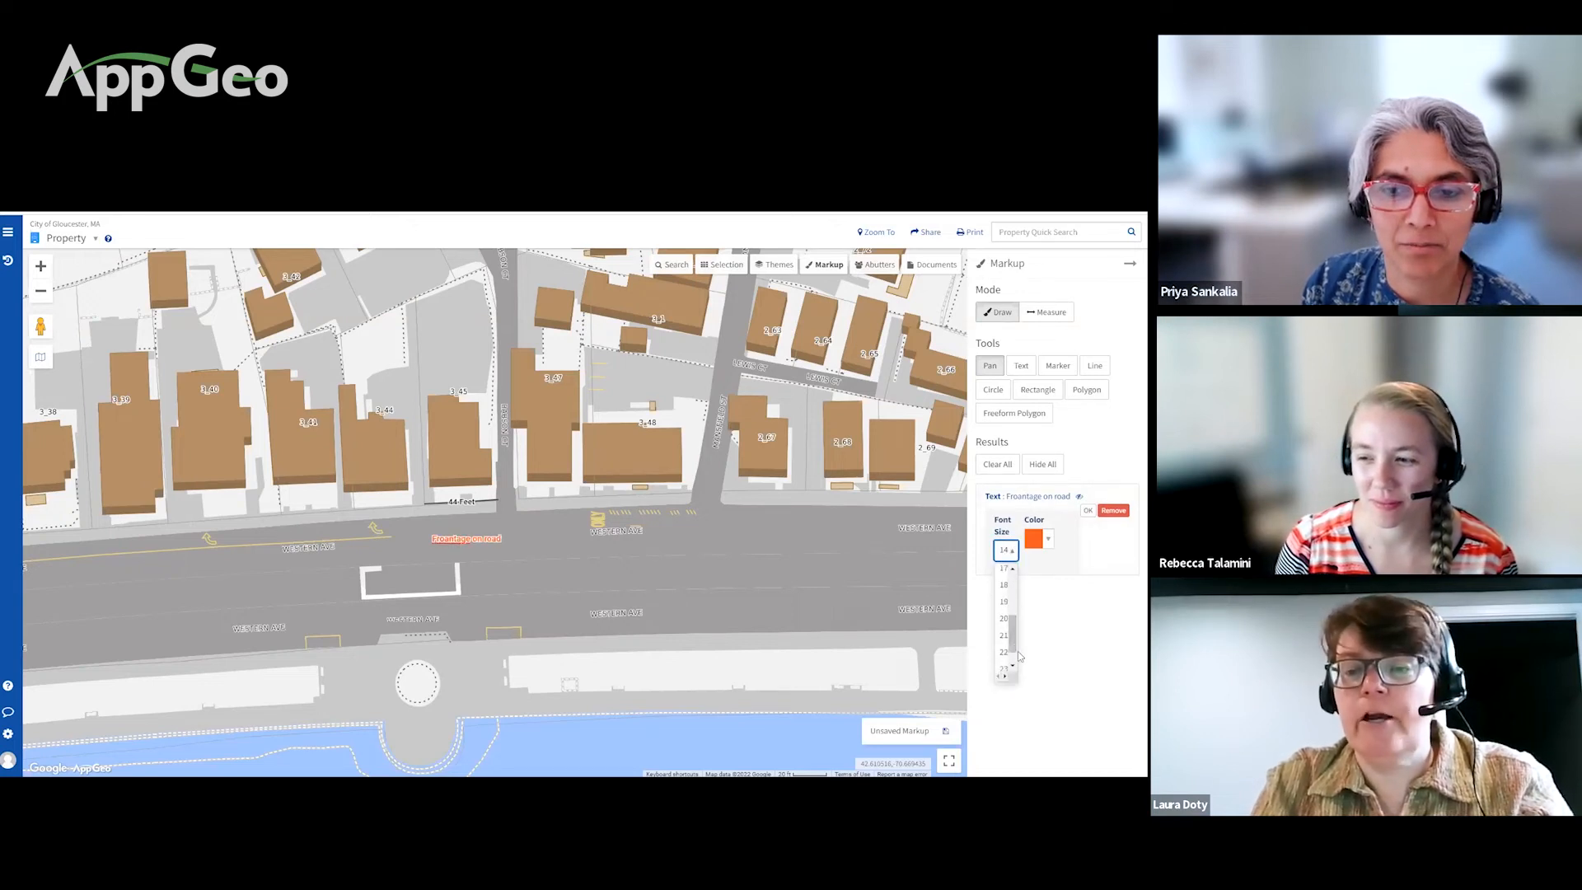
click(1003, 652)
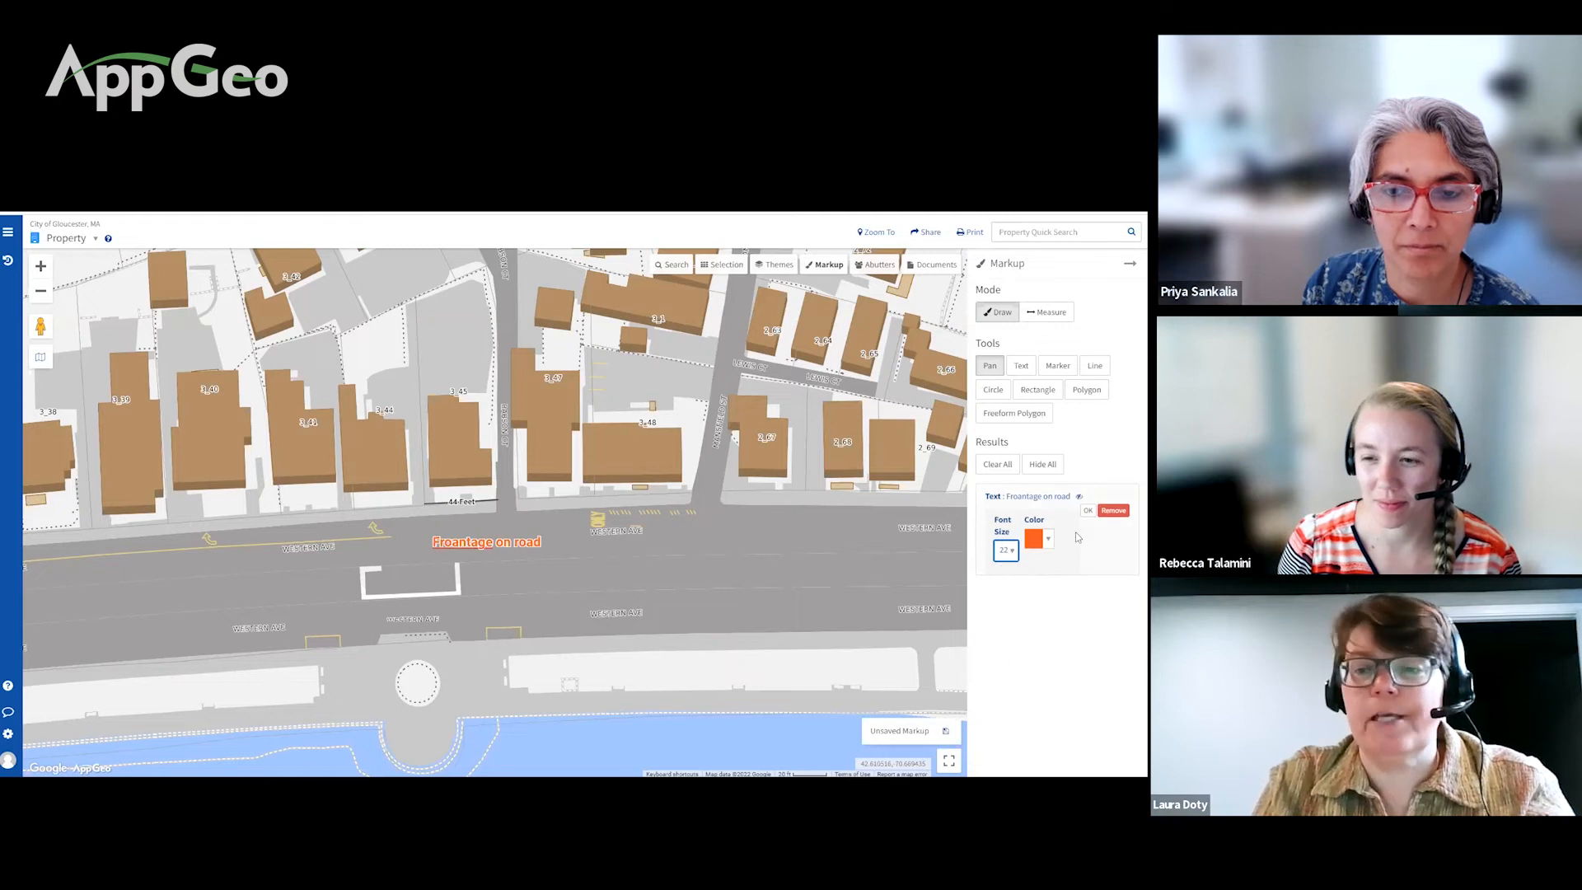
click(1046, 542)
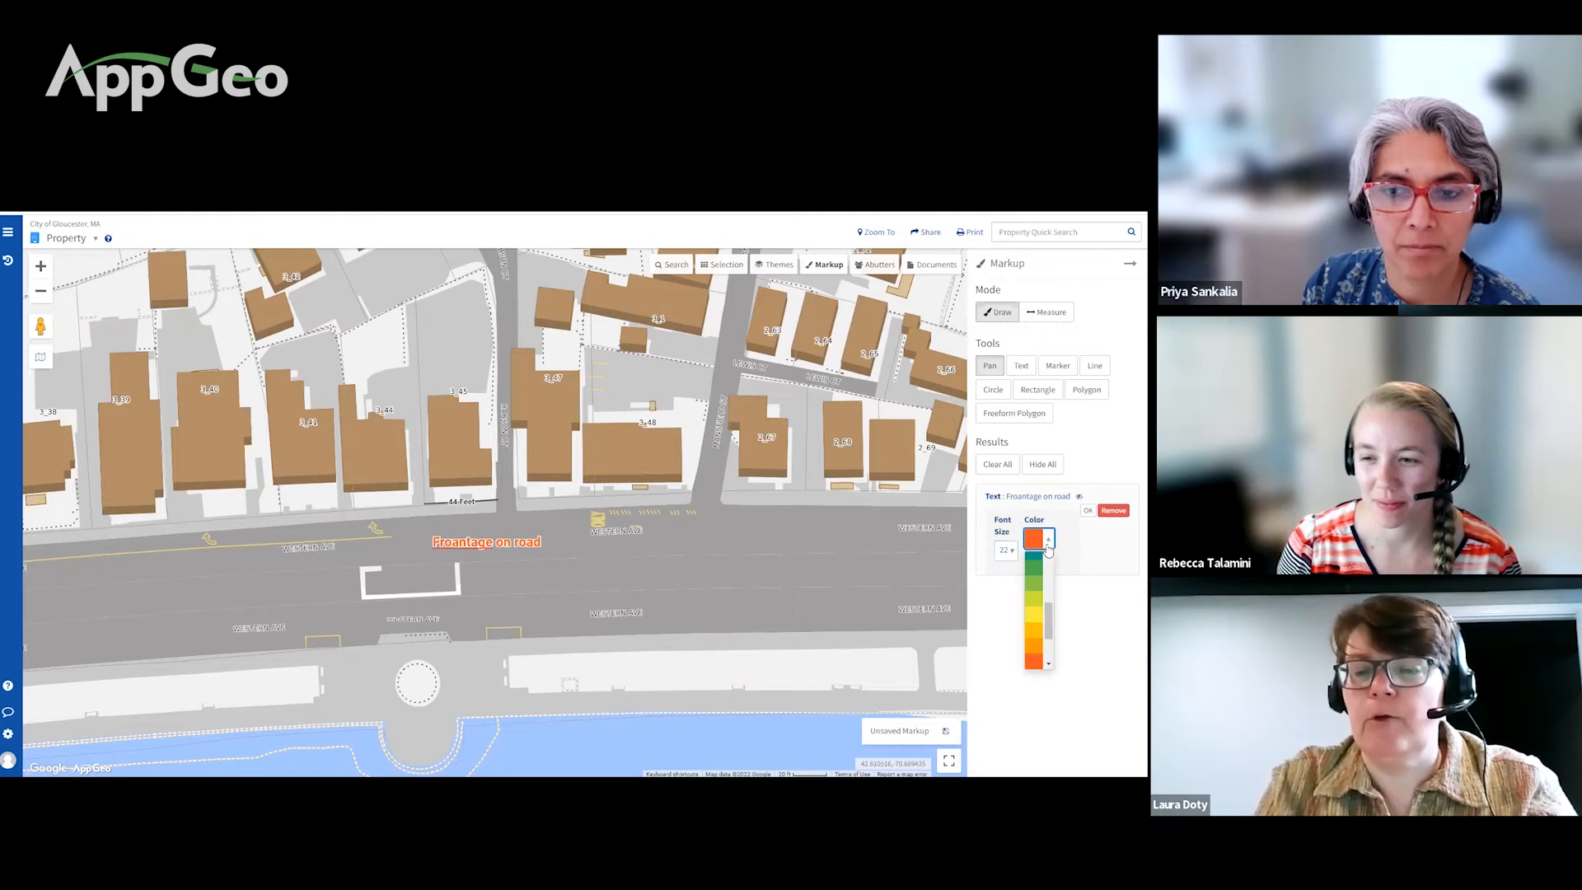
click(1037, 618)
click(1050, 540)
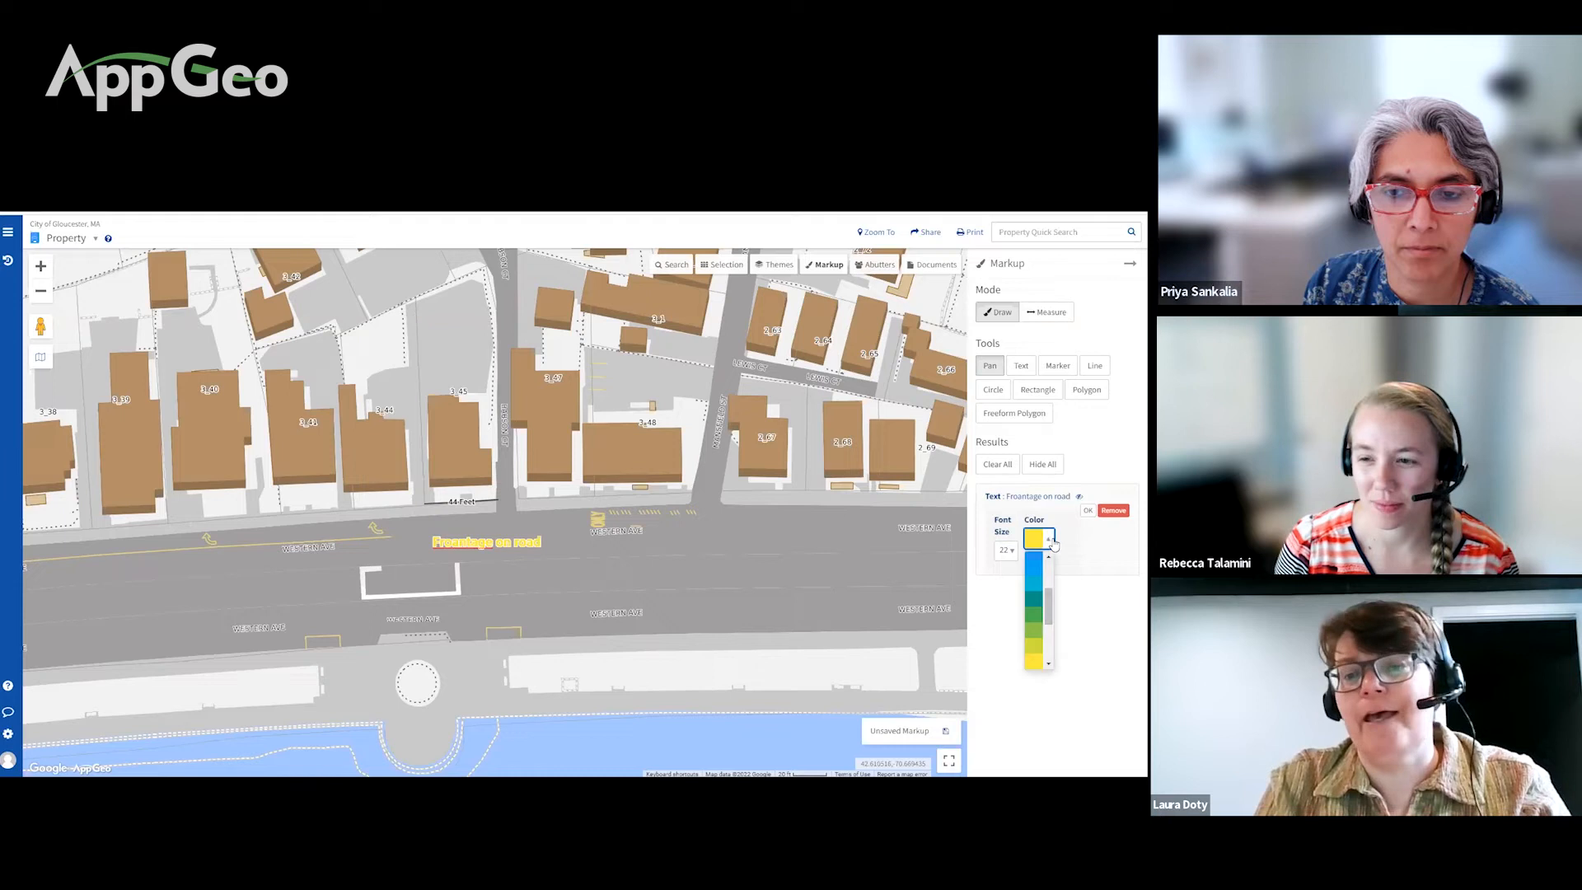
scroll(1051, 634, down, 2)
scroll(1051, 635, down, 3)
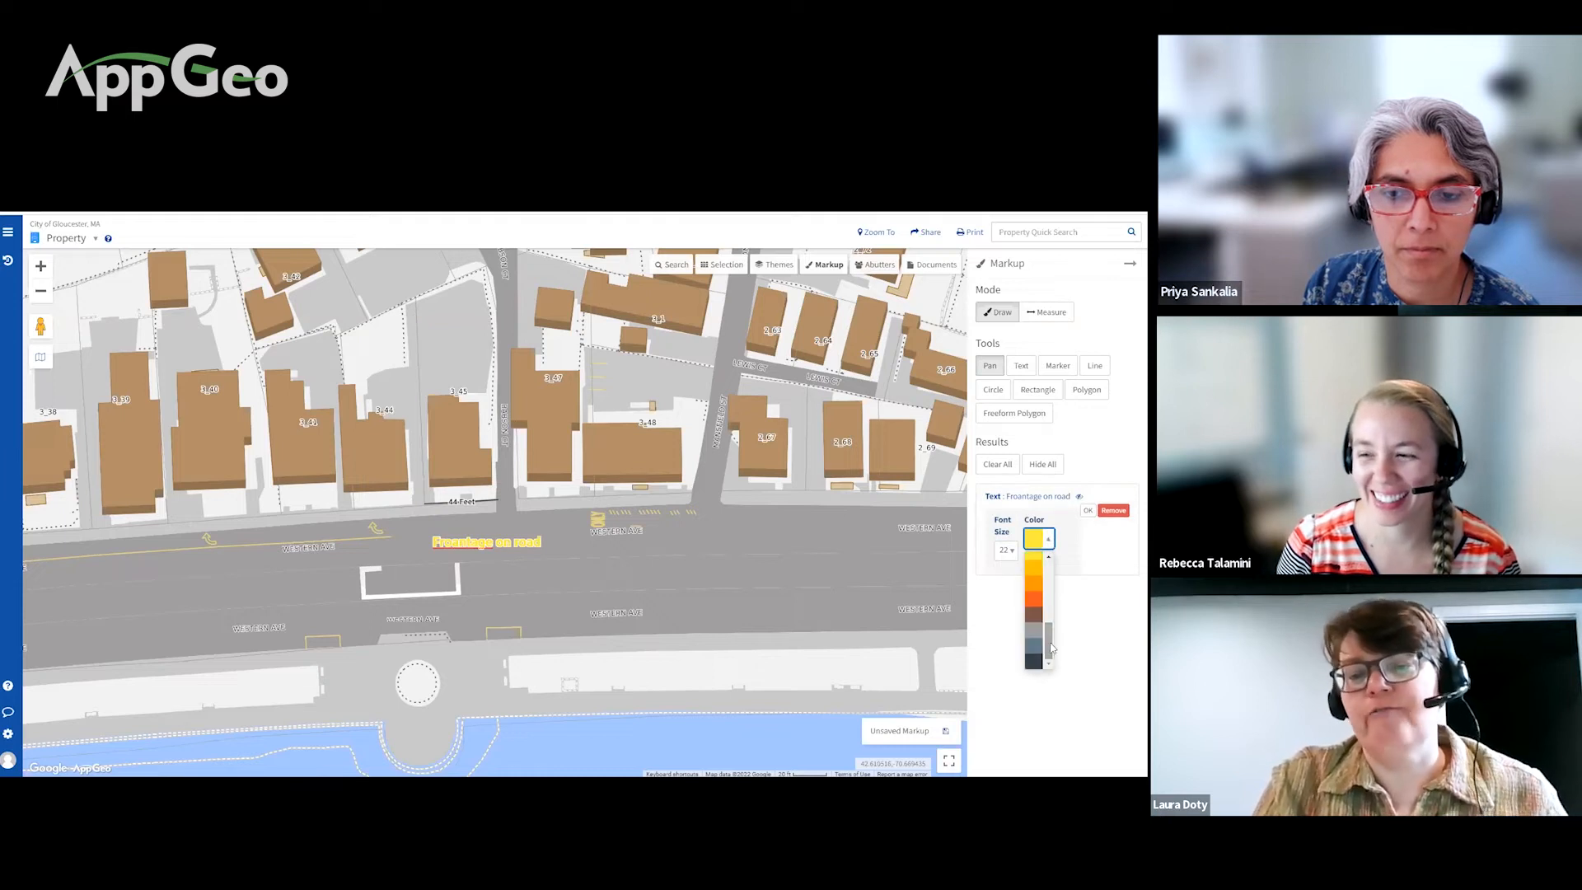
click(1036, 661)
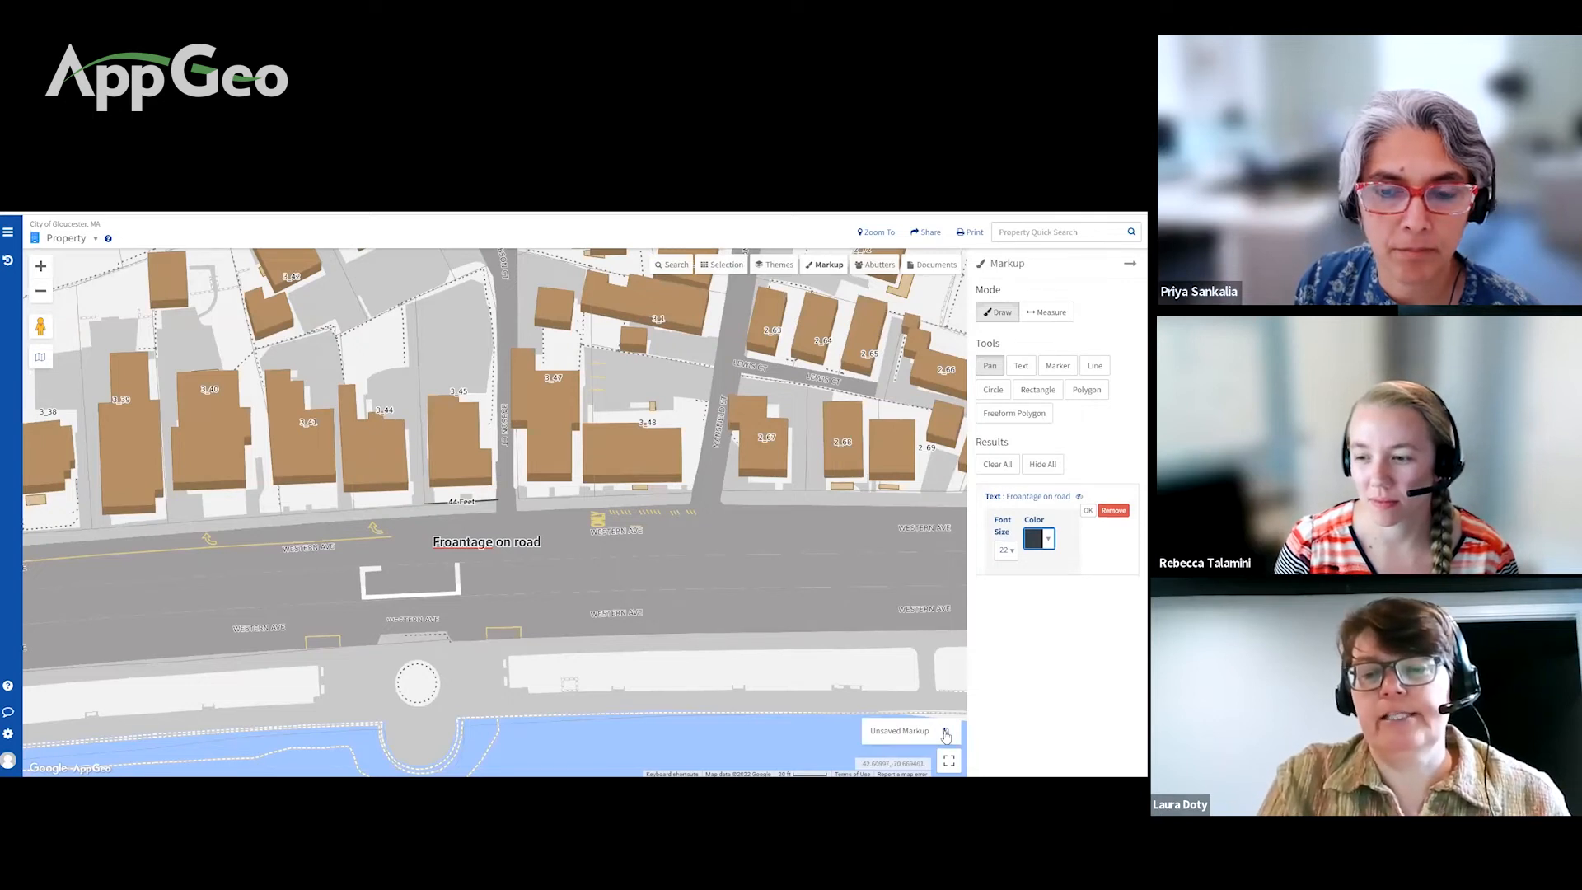
Step: Save the markup as a share named 'Testing Markup', picked from the name suggestions
click(946, 732)
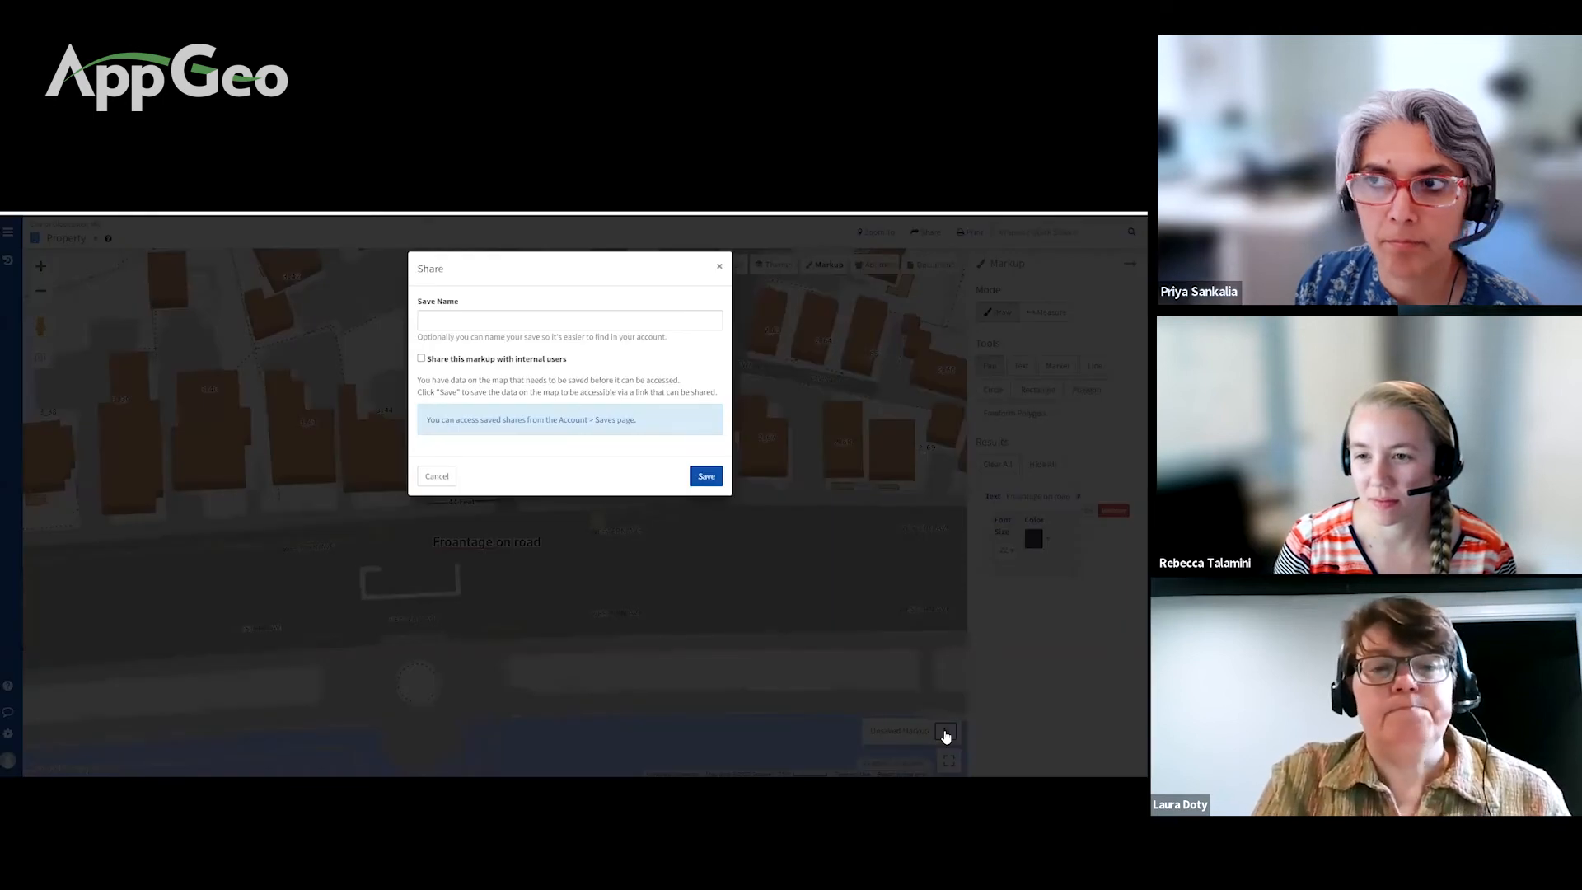
click(476, 330)
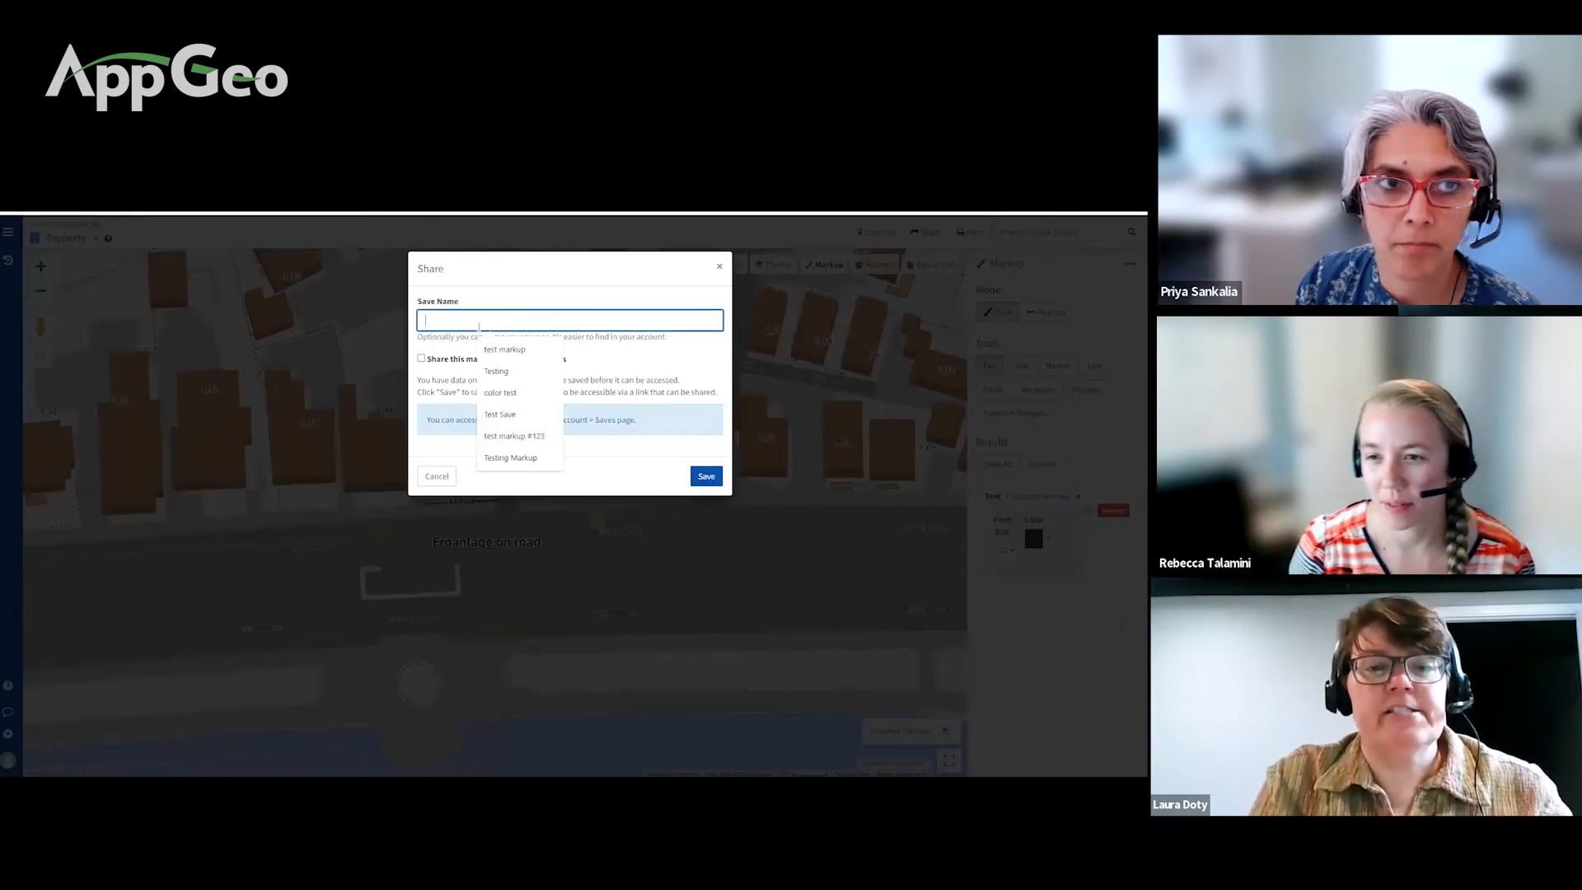
text(Testing)
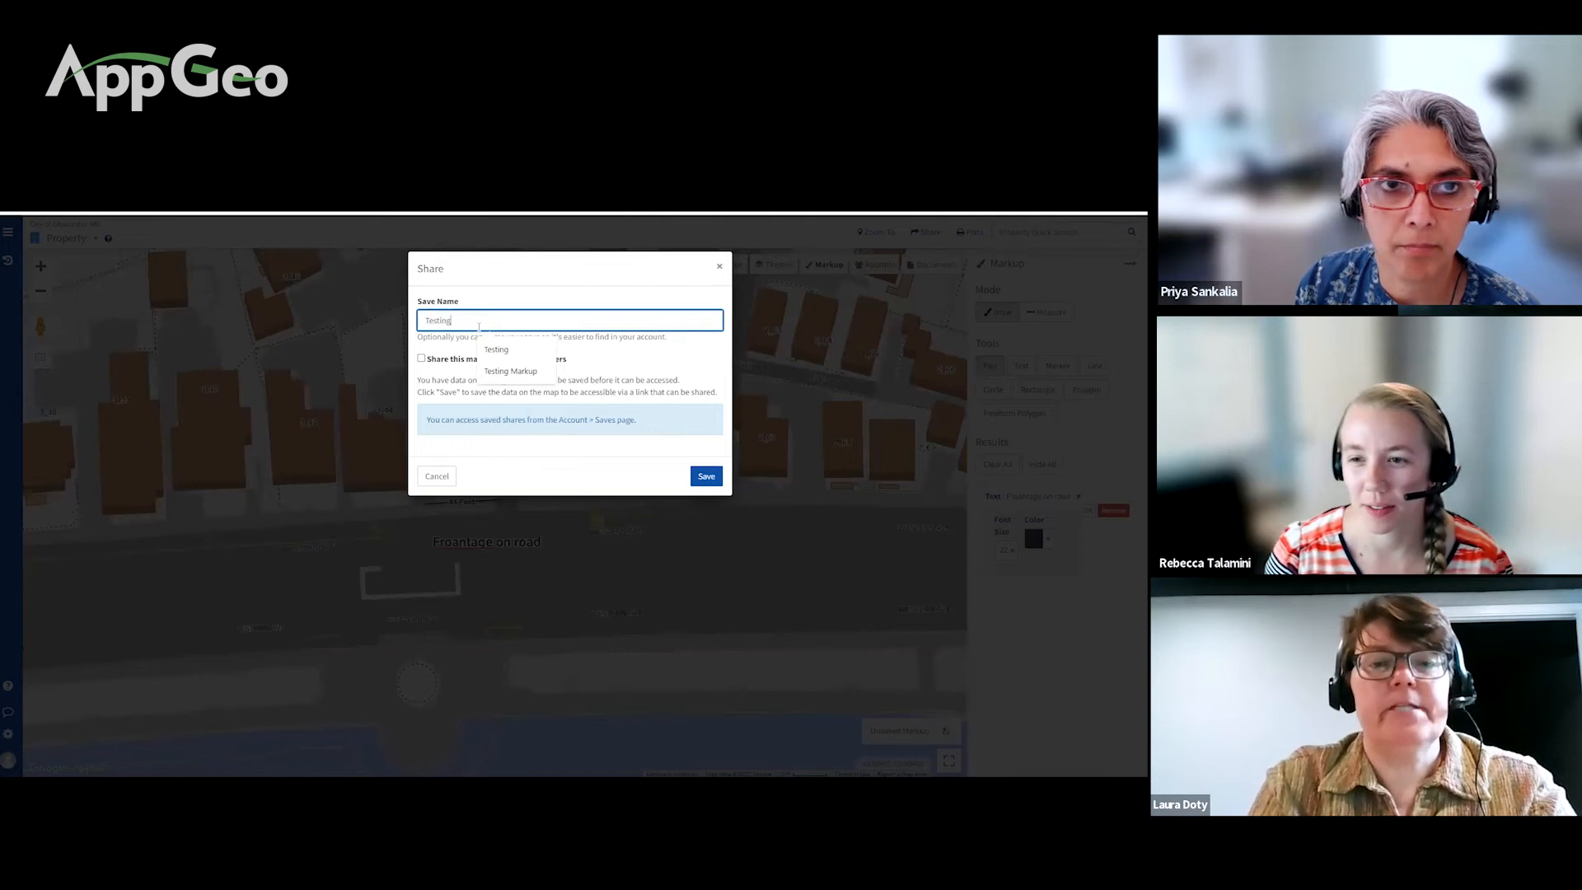
click(535, 371)
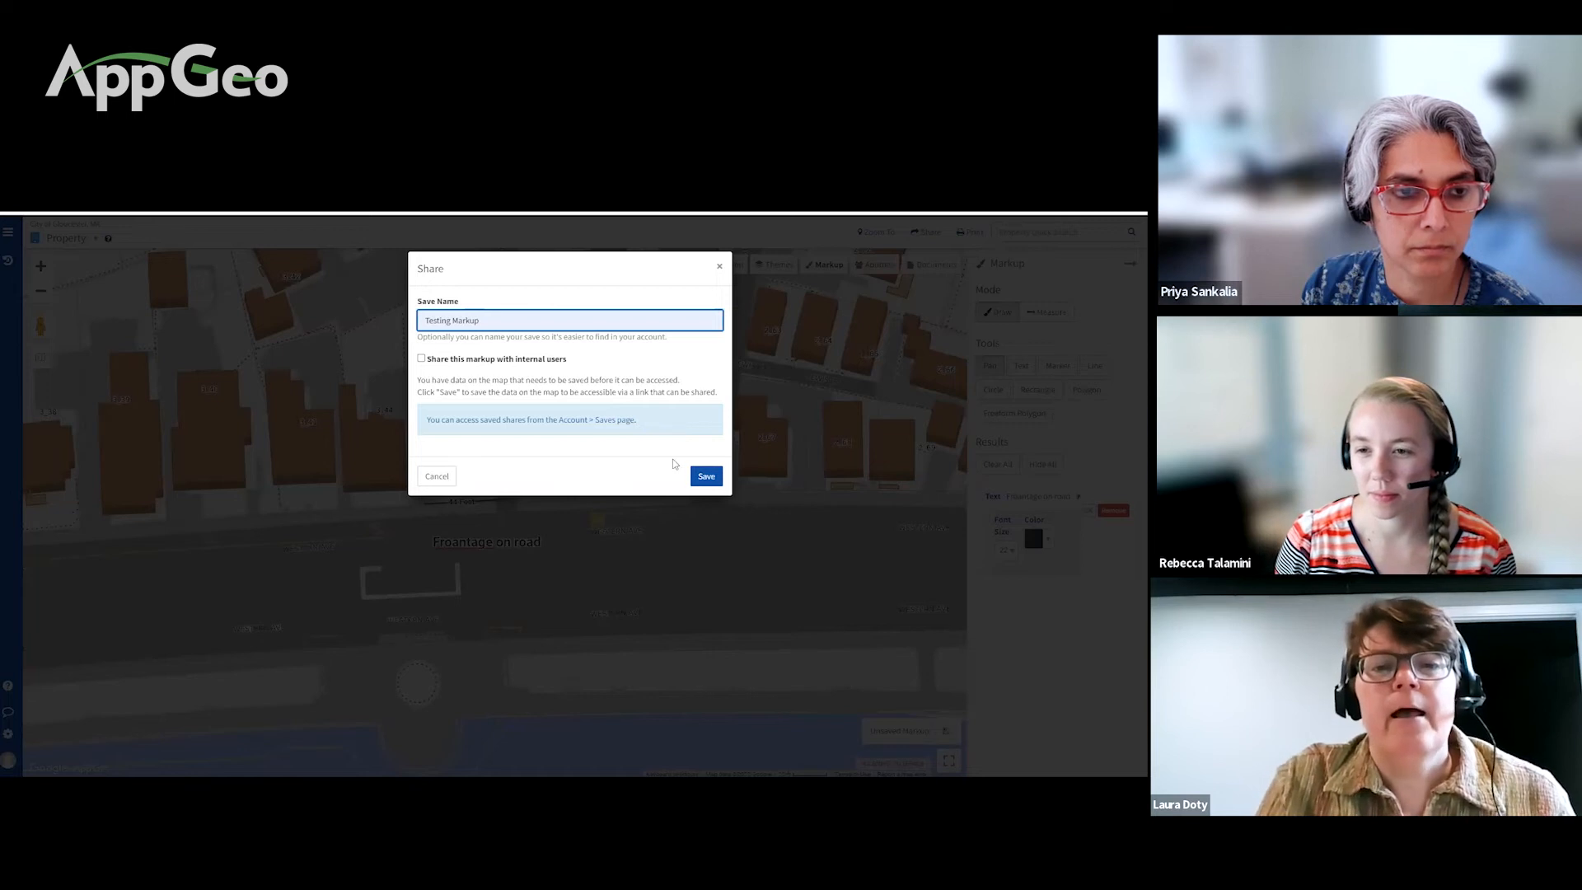
click(704, 478)
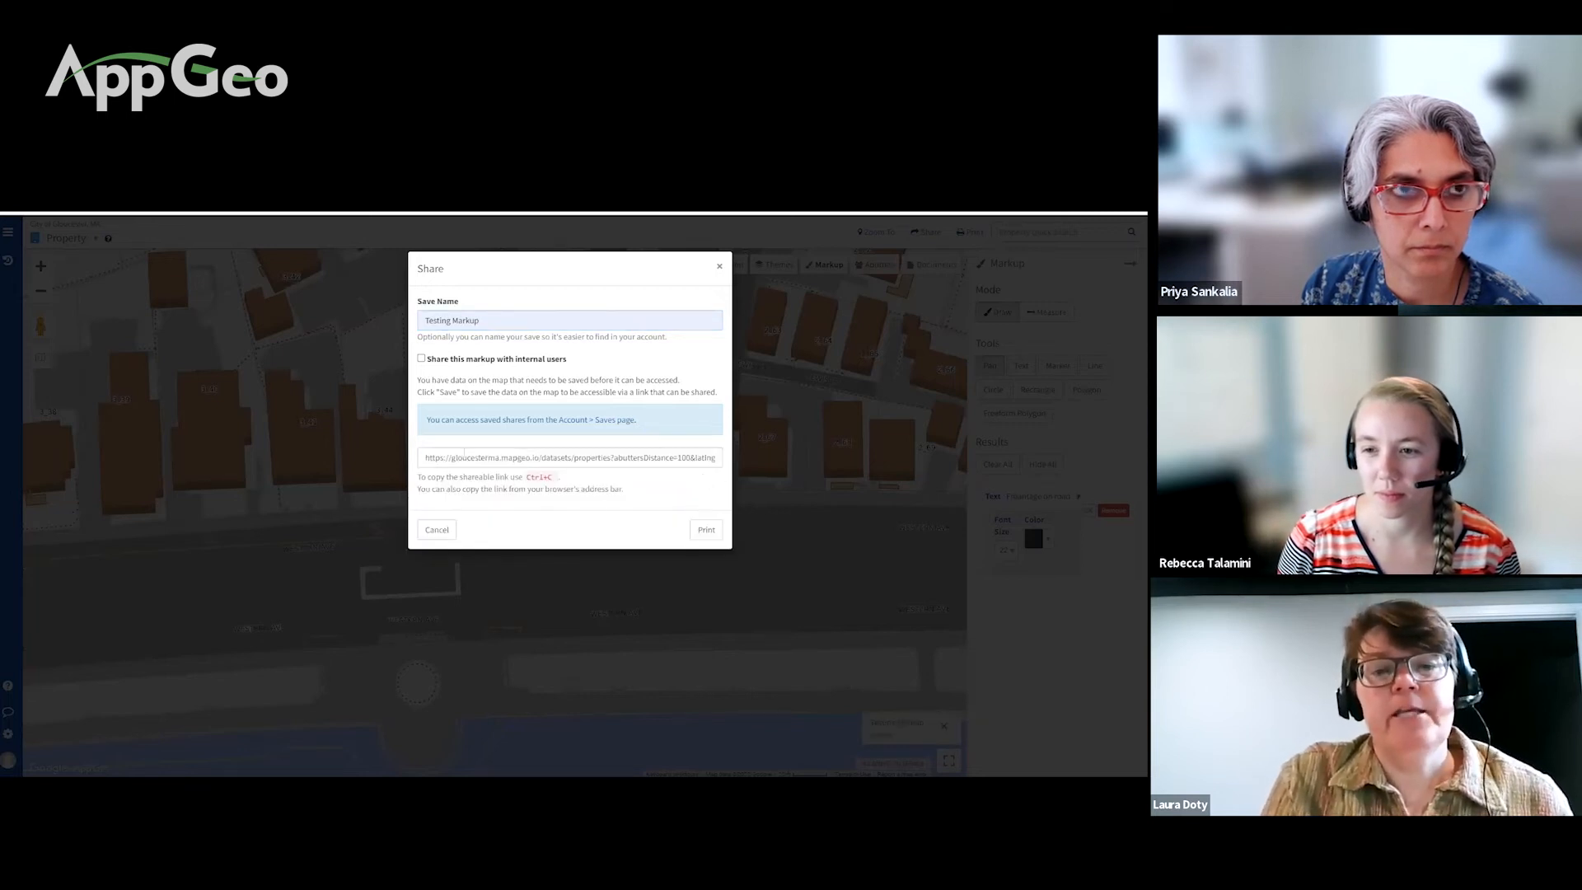
Step: Select the full share URL, then cancel the Share dialog
click(421, 457)
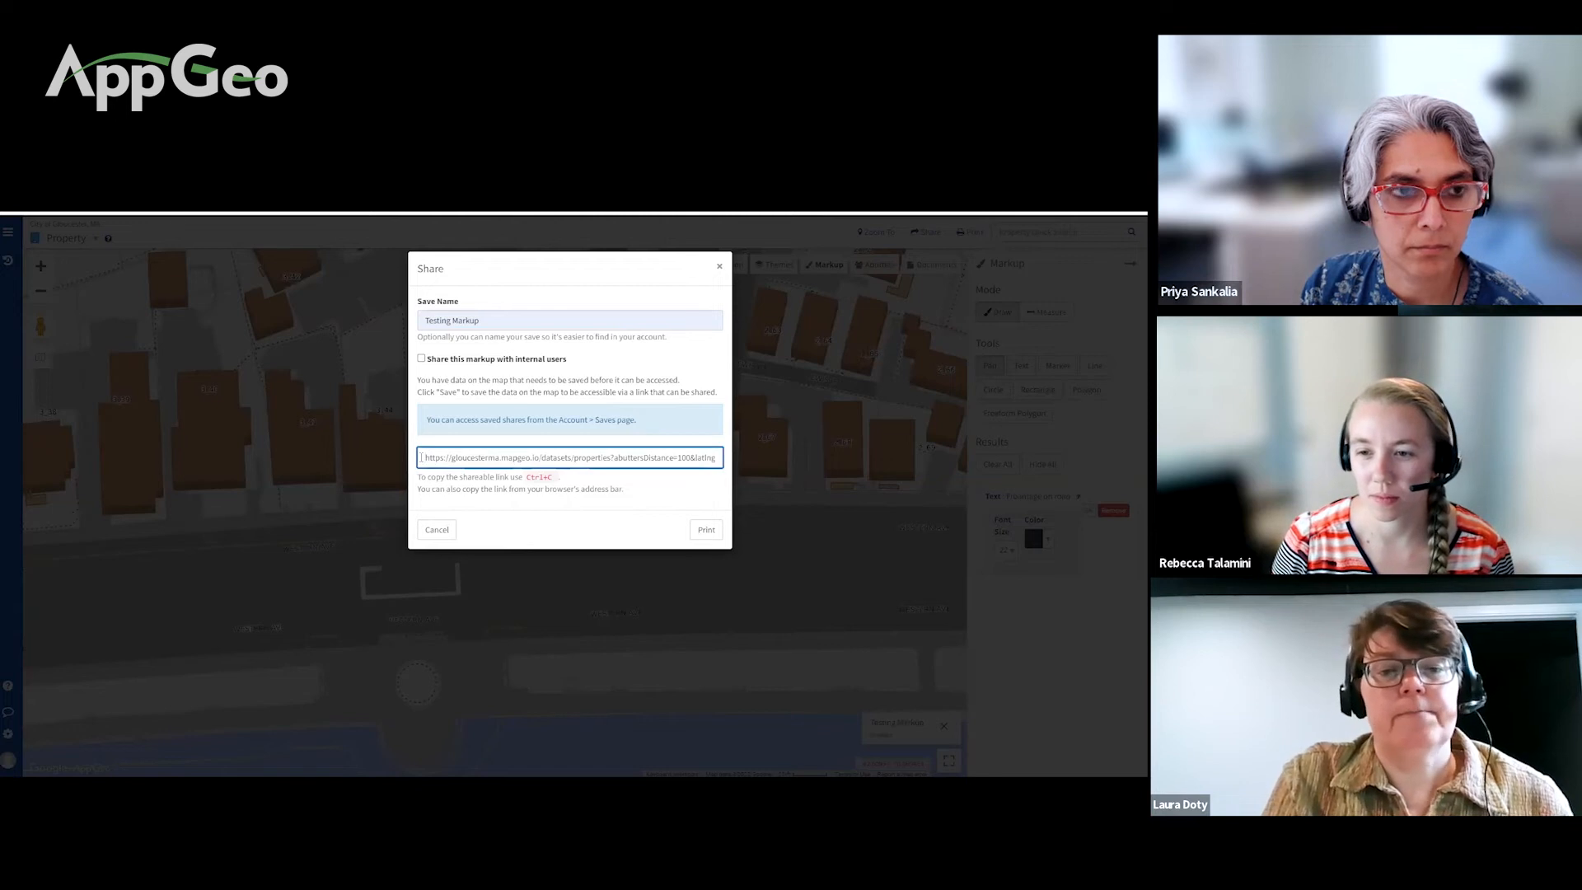
drag(424, 457, 739, 471)
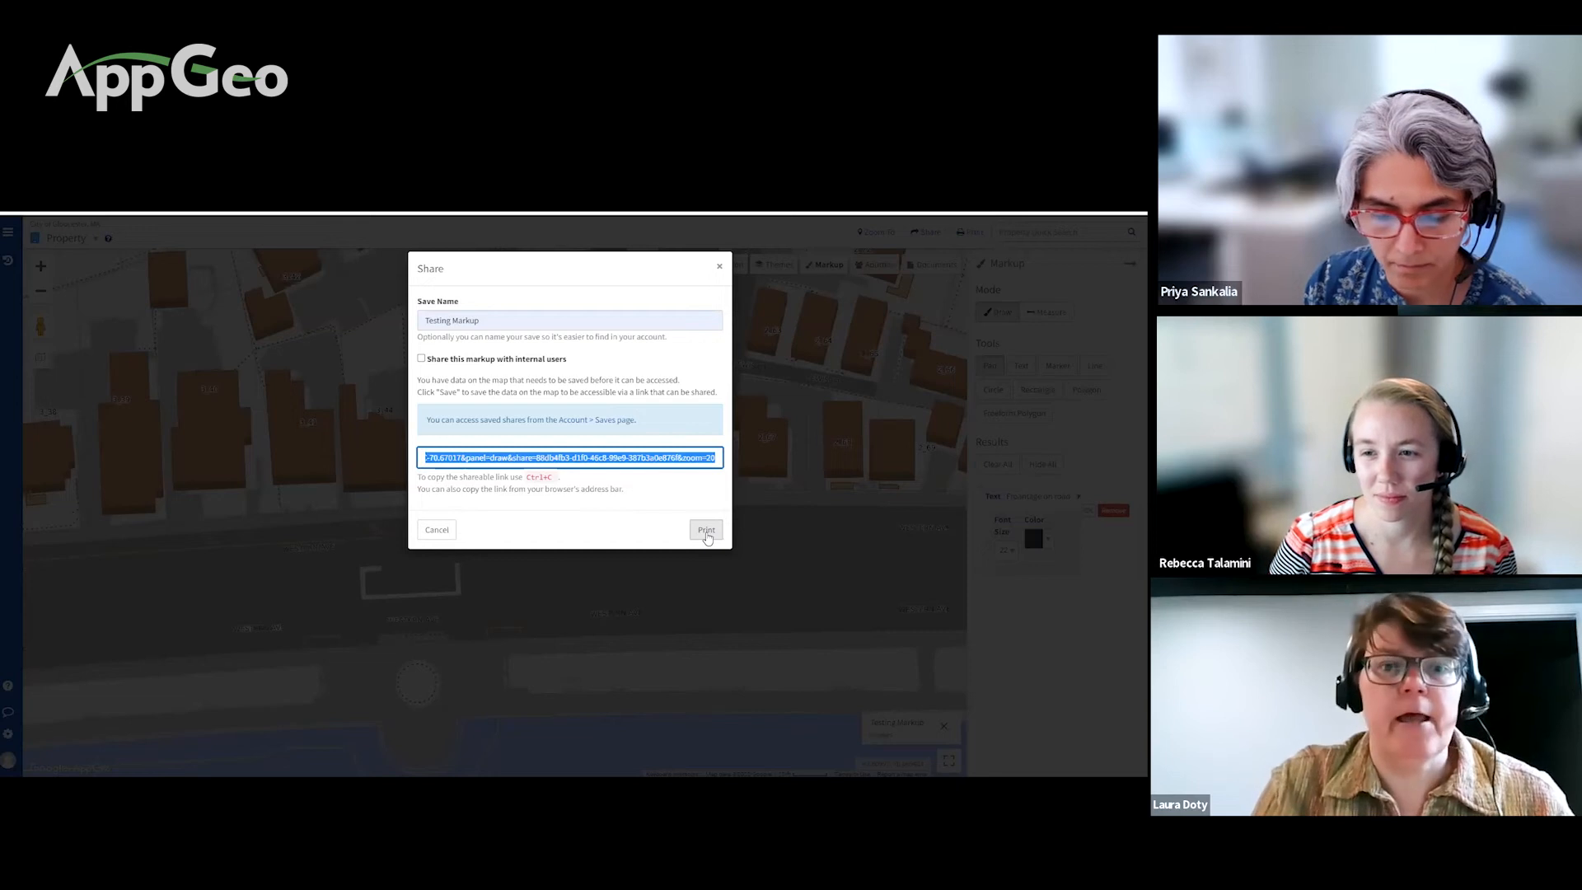
click(436, 529)
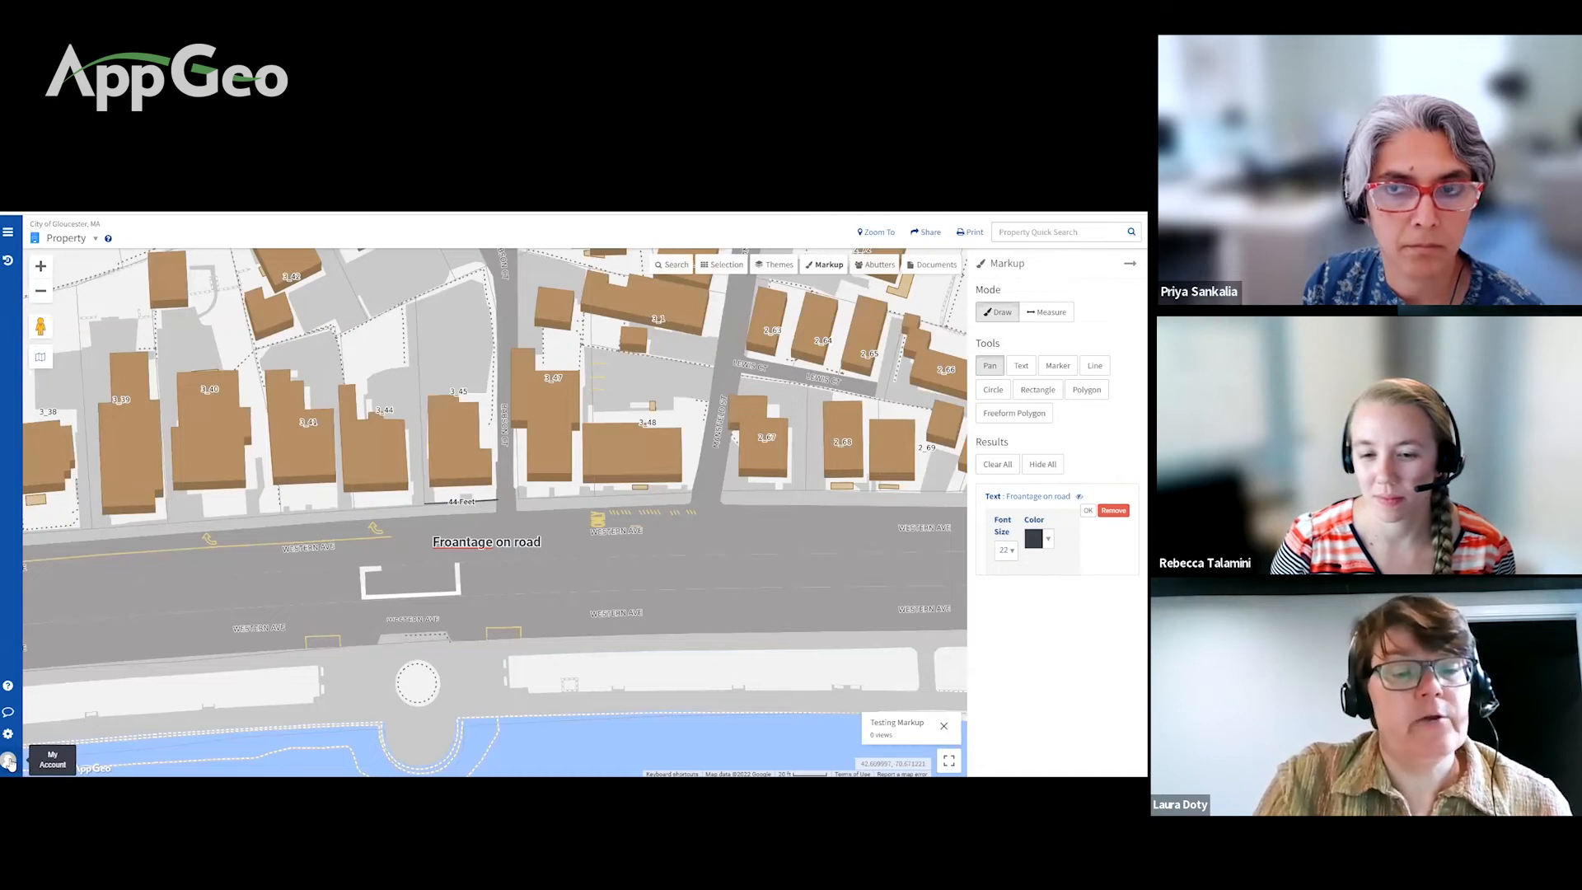
Step: Go to My Account's Saved Shares and scroll the table to find Testing Markup
click(8, 761)
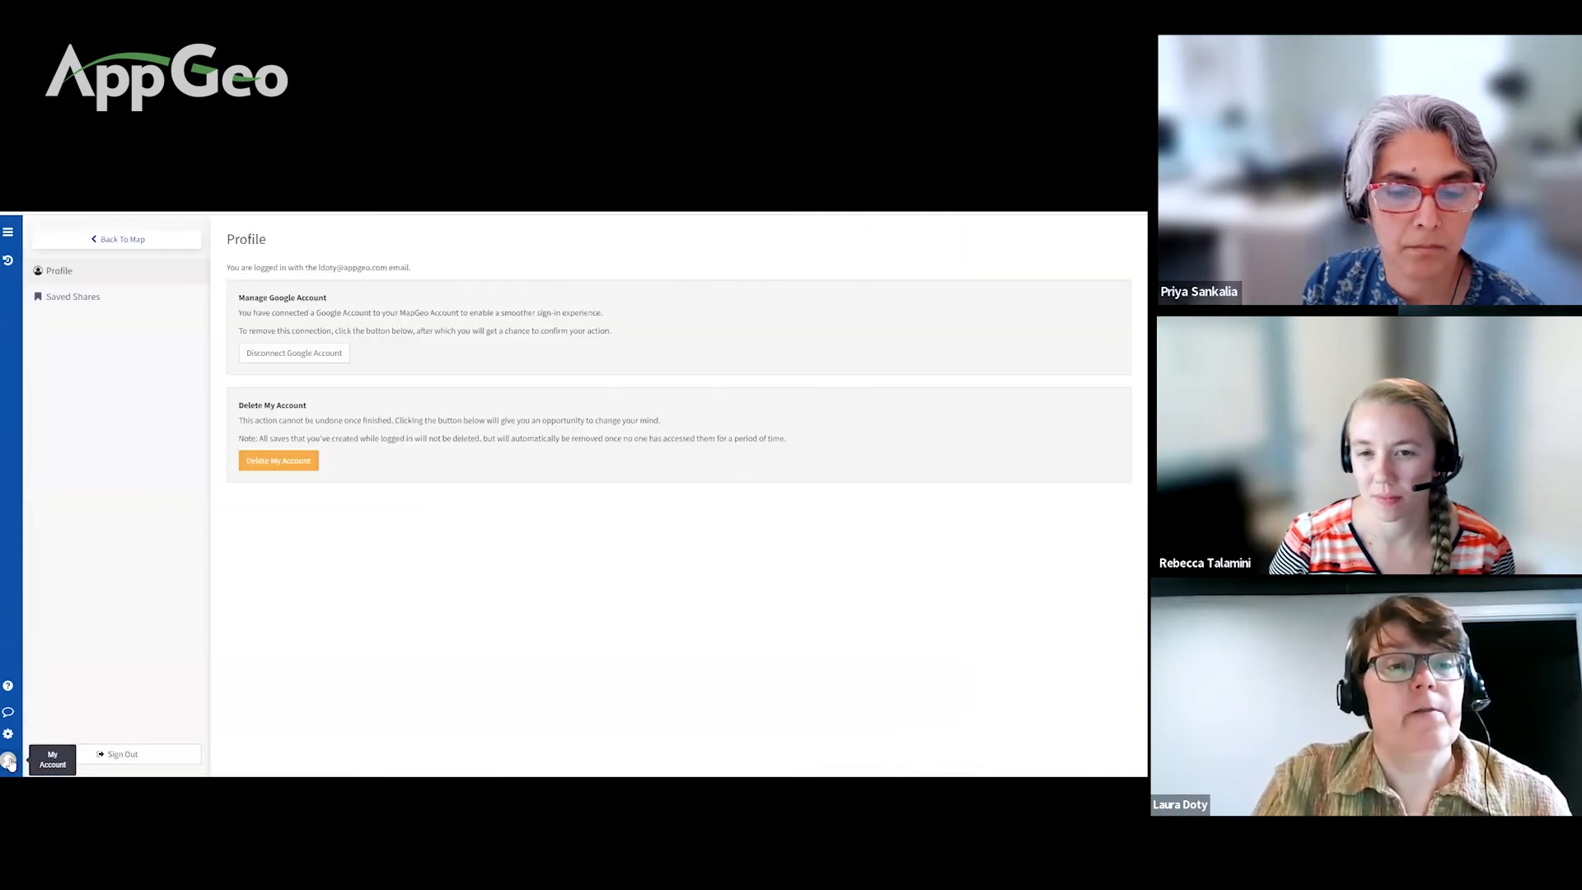
click(86, 304)
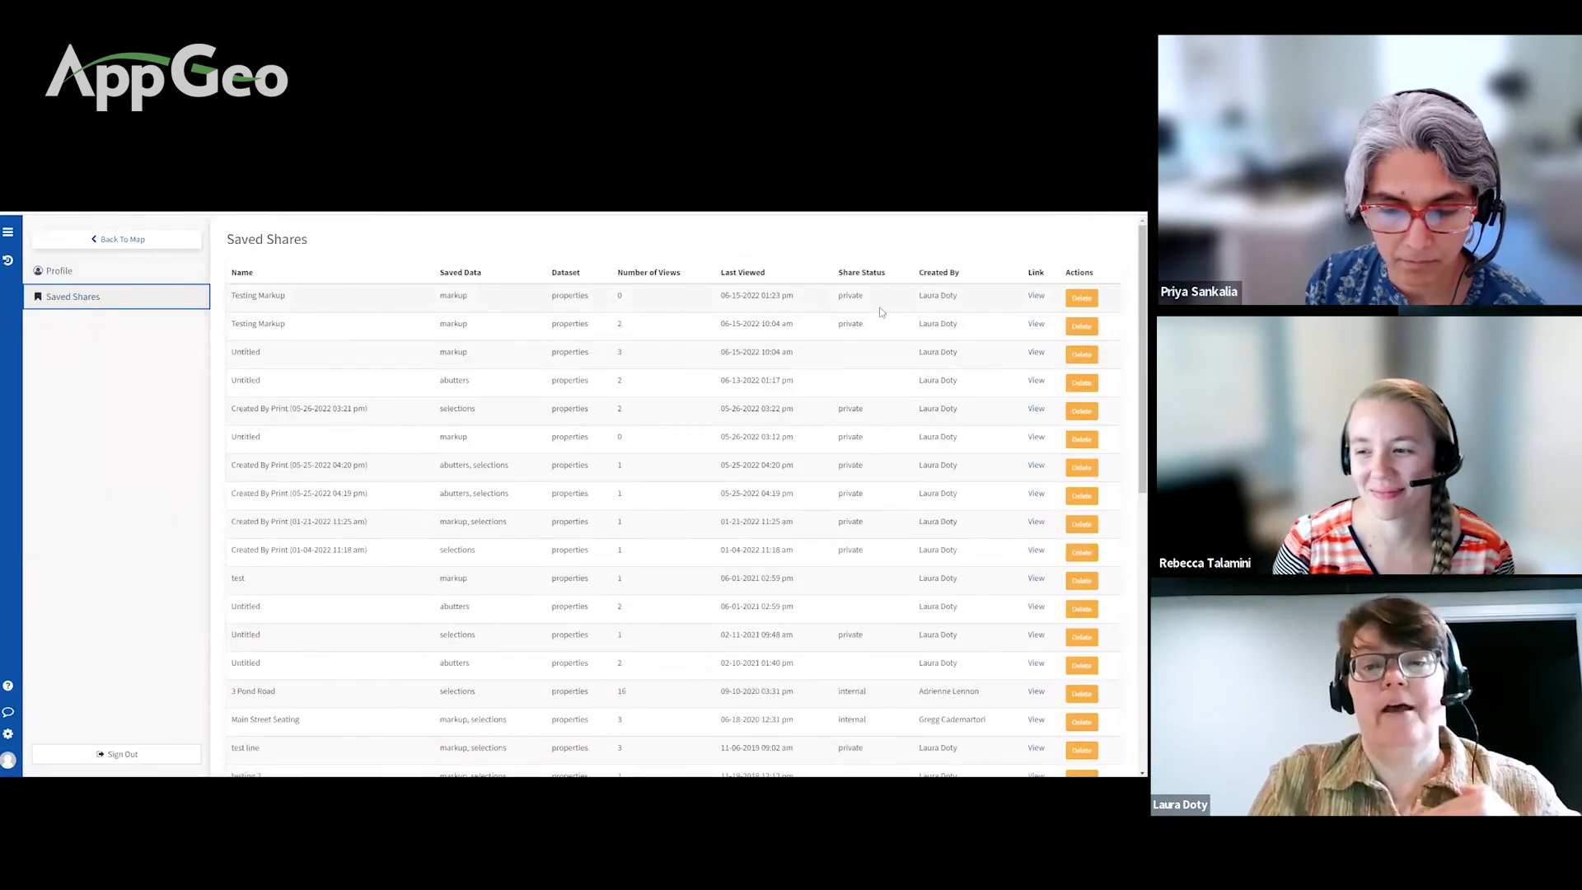
scroll(855, 476, down, 6)
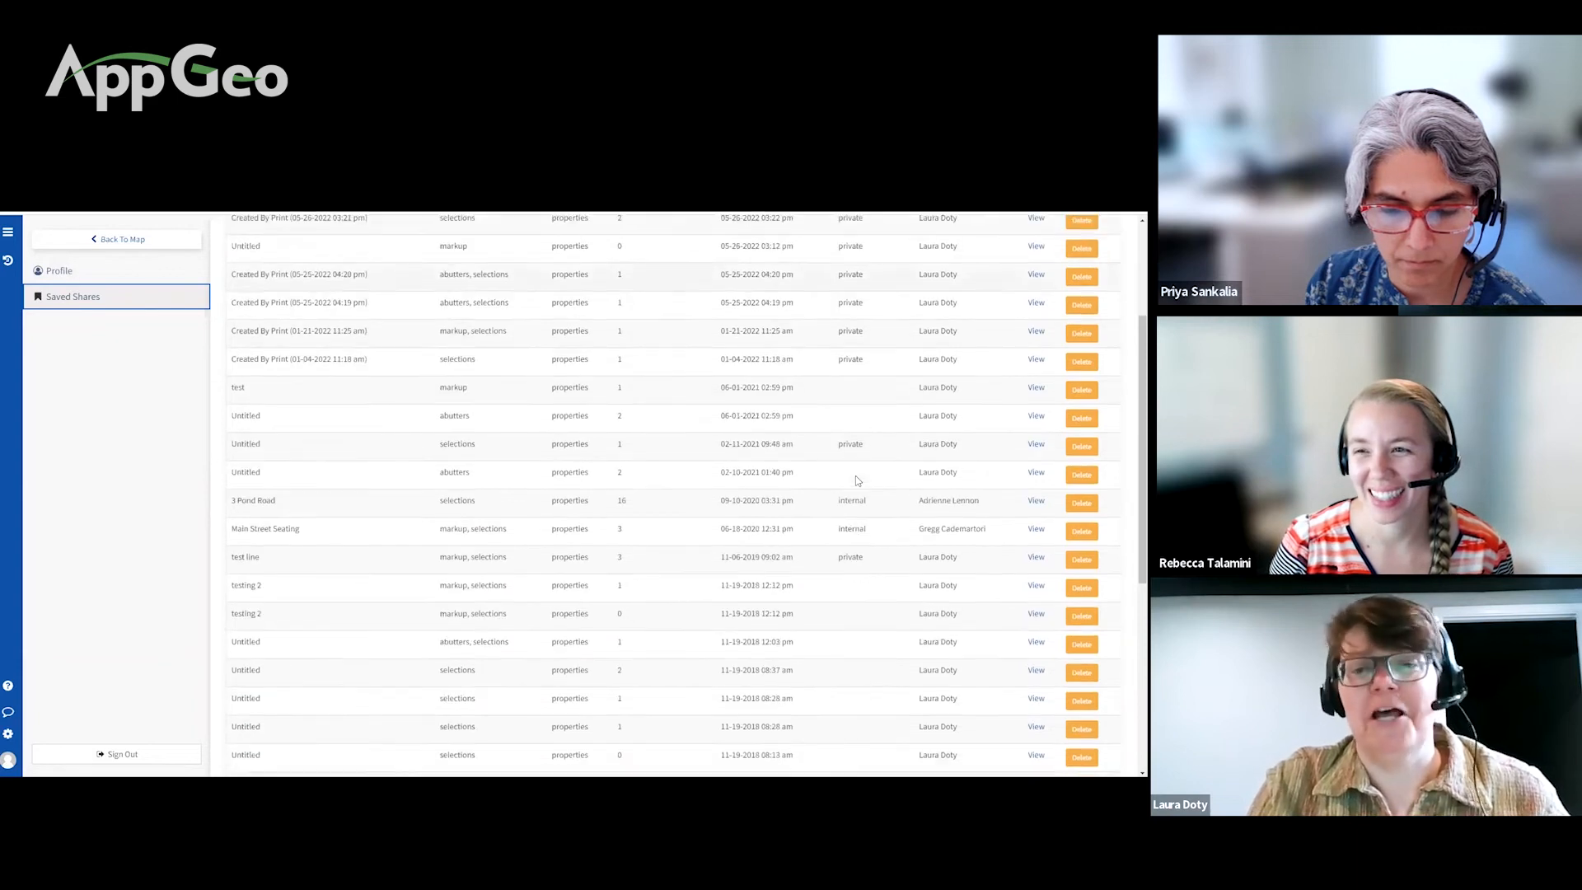
scroll(855, 480, up, 6)
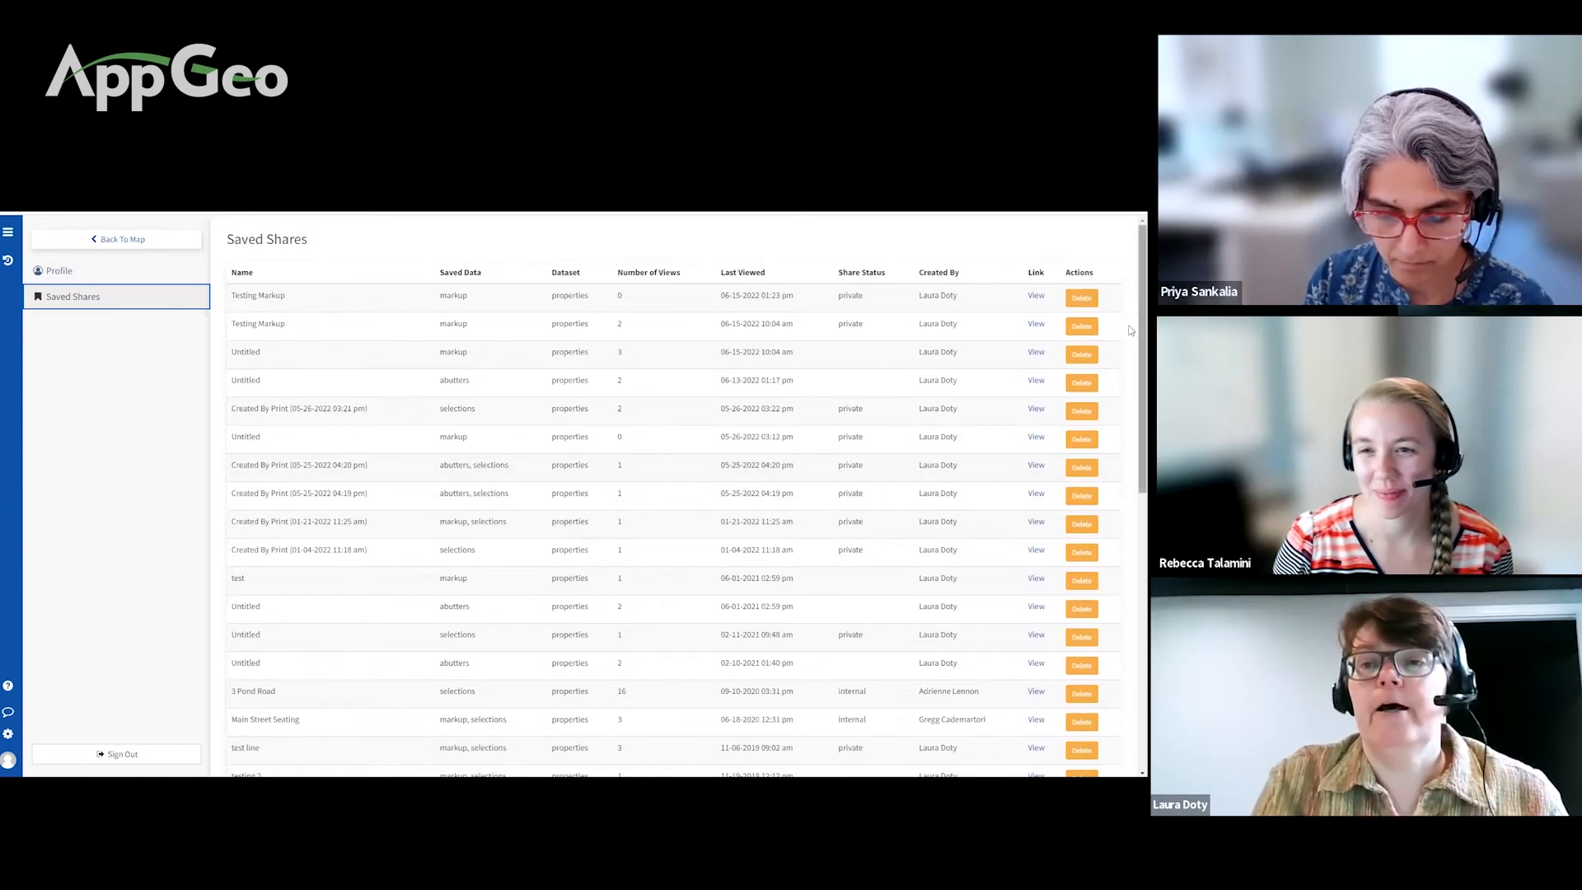
Step: View the Testing Markup share on the map, zoom in one level, and return to My Account
click(1036, 296)
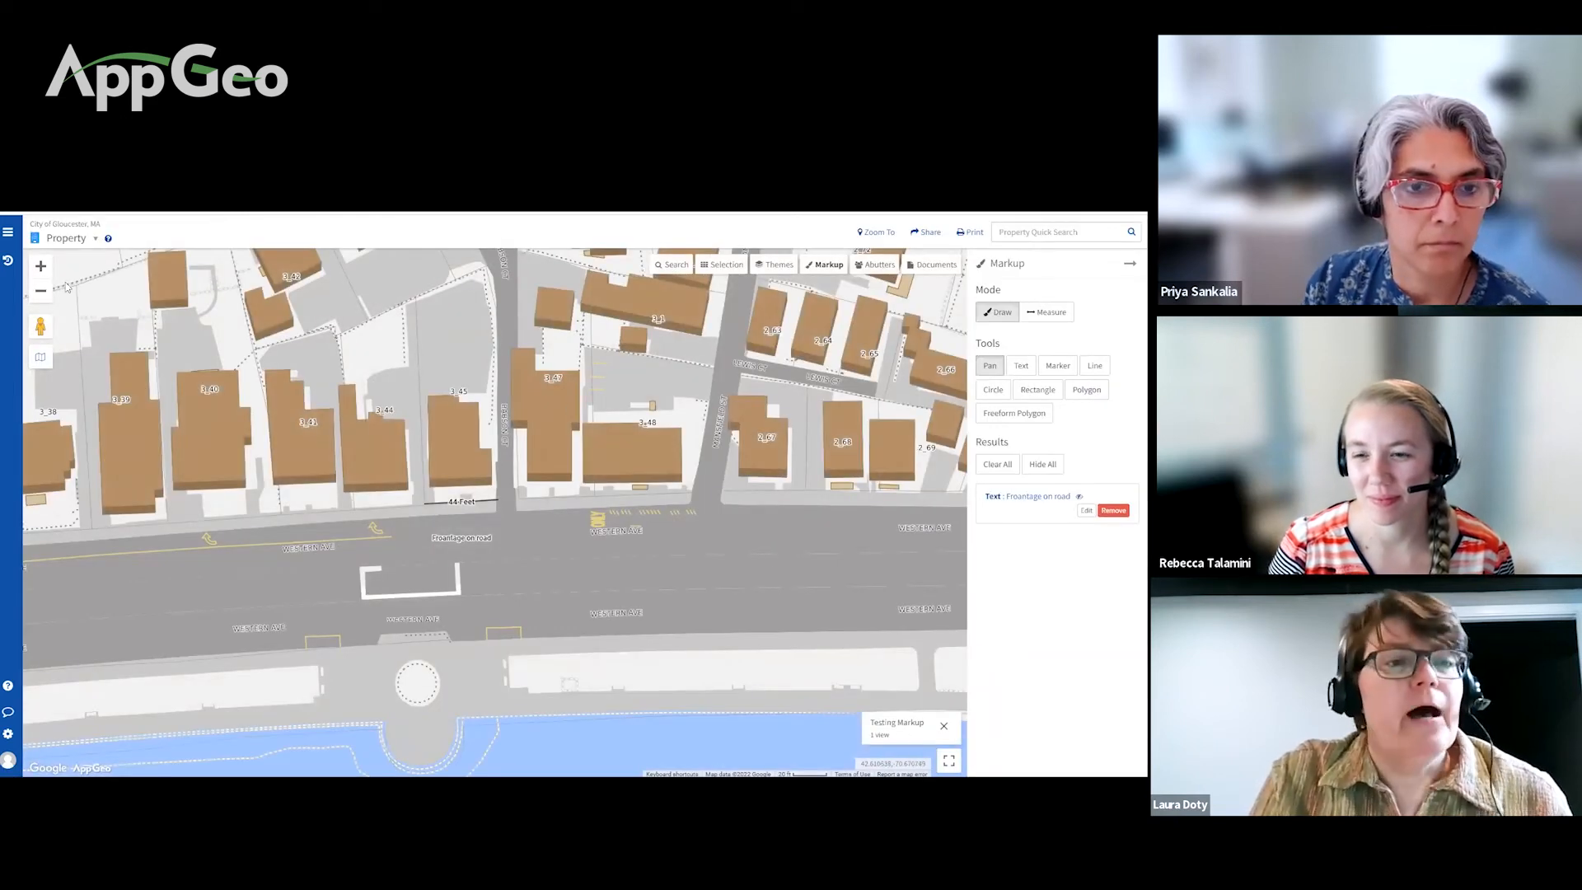
click(41, 266)
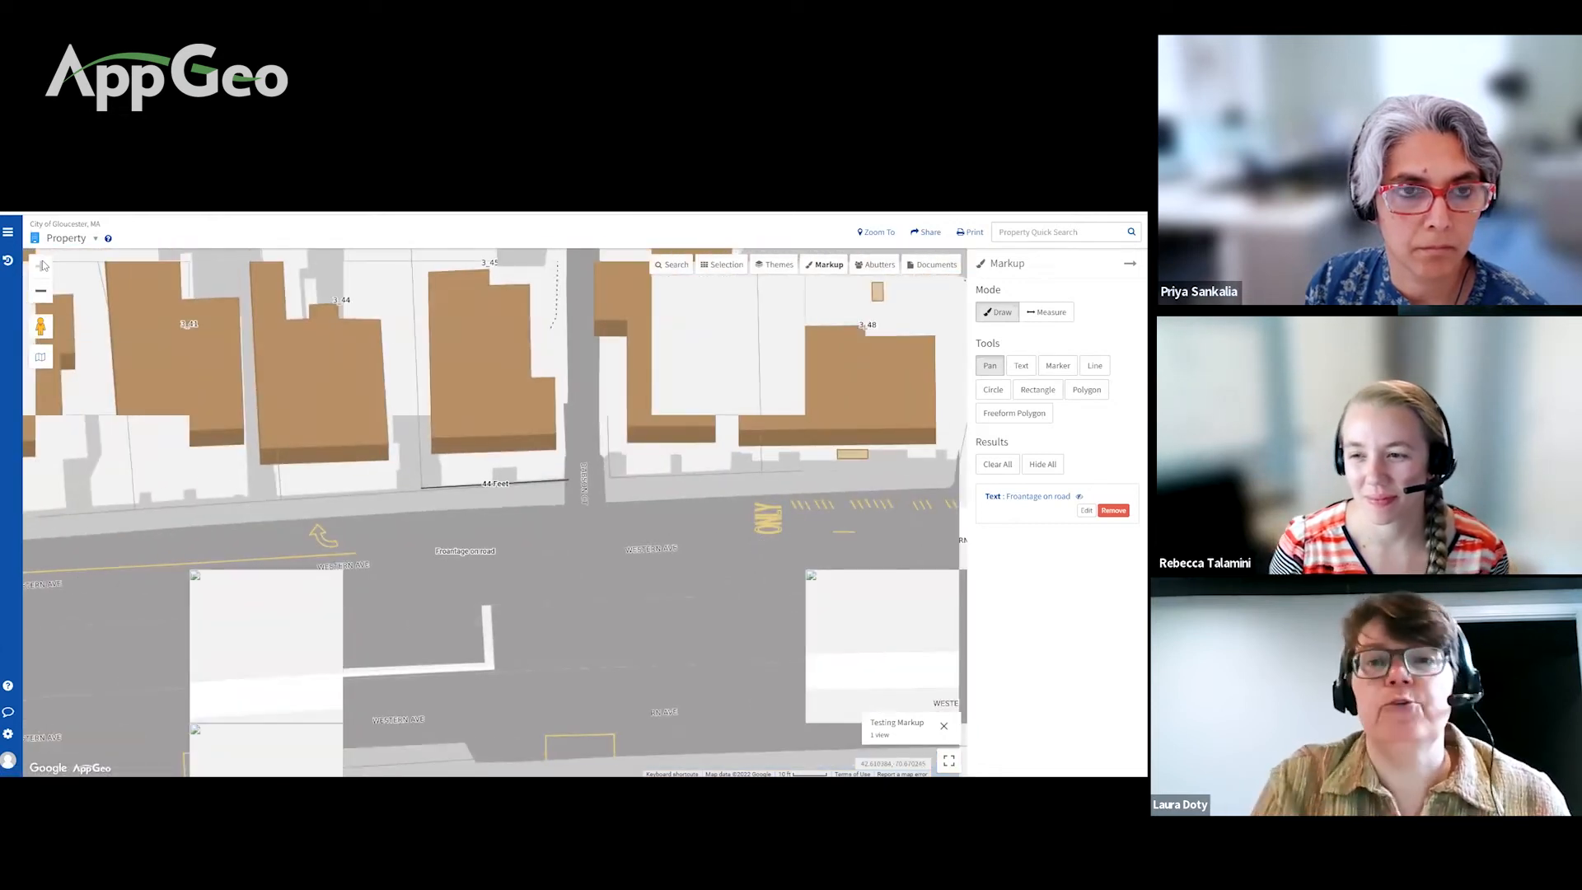
click(9, 758)
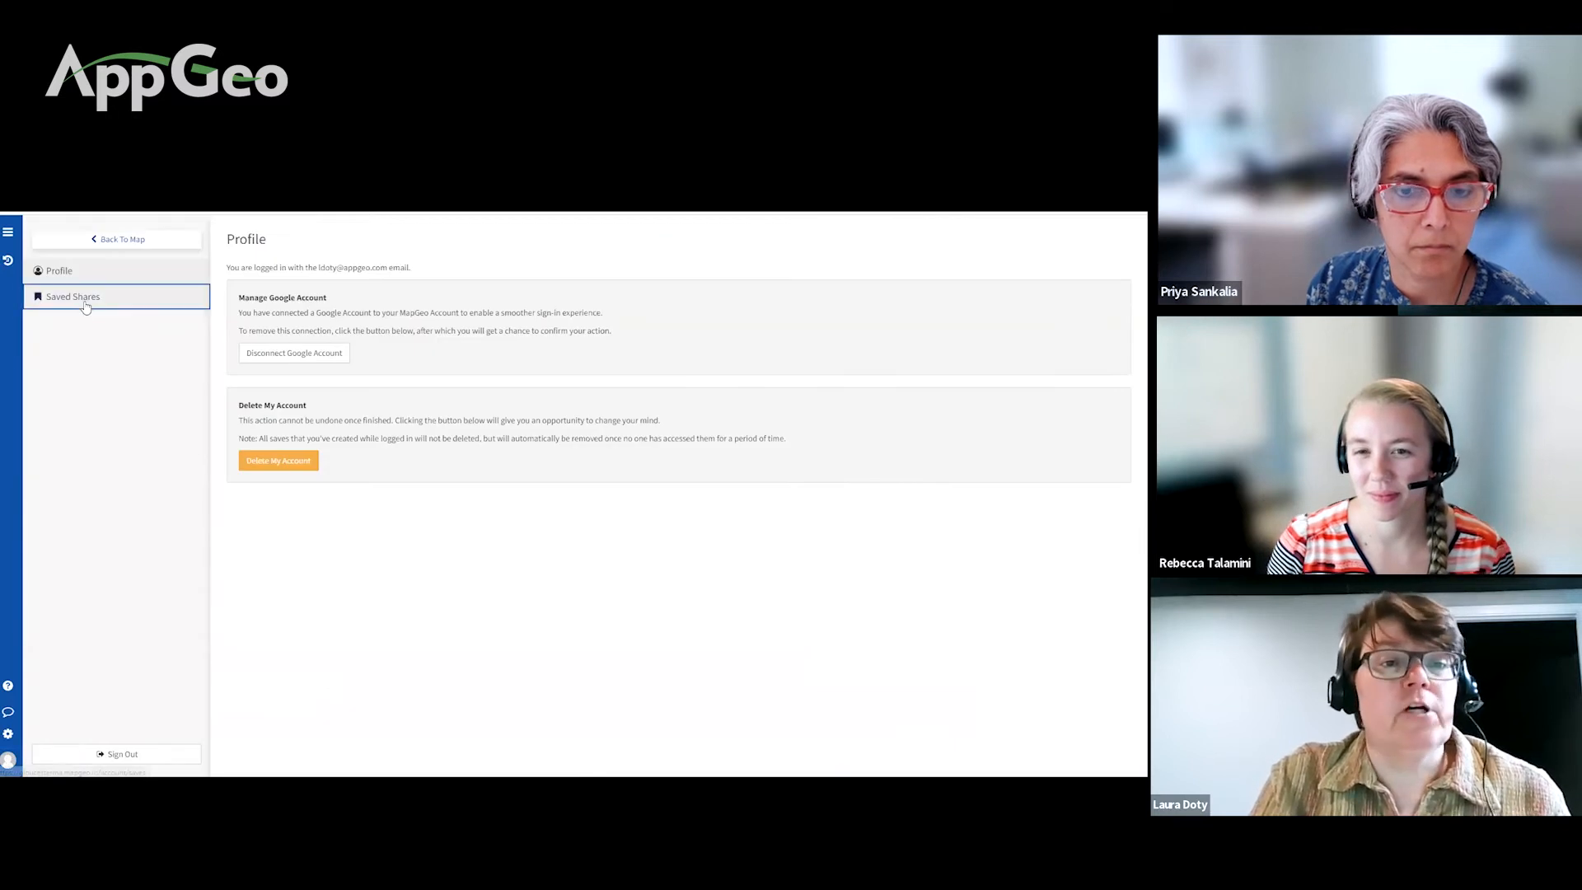
Step: Remove the top Testing Markup row from Saved Shares, confirming the deletion, and review the older shares back to November 2018
click(86, 303)
click(1094, 297)
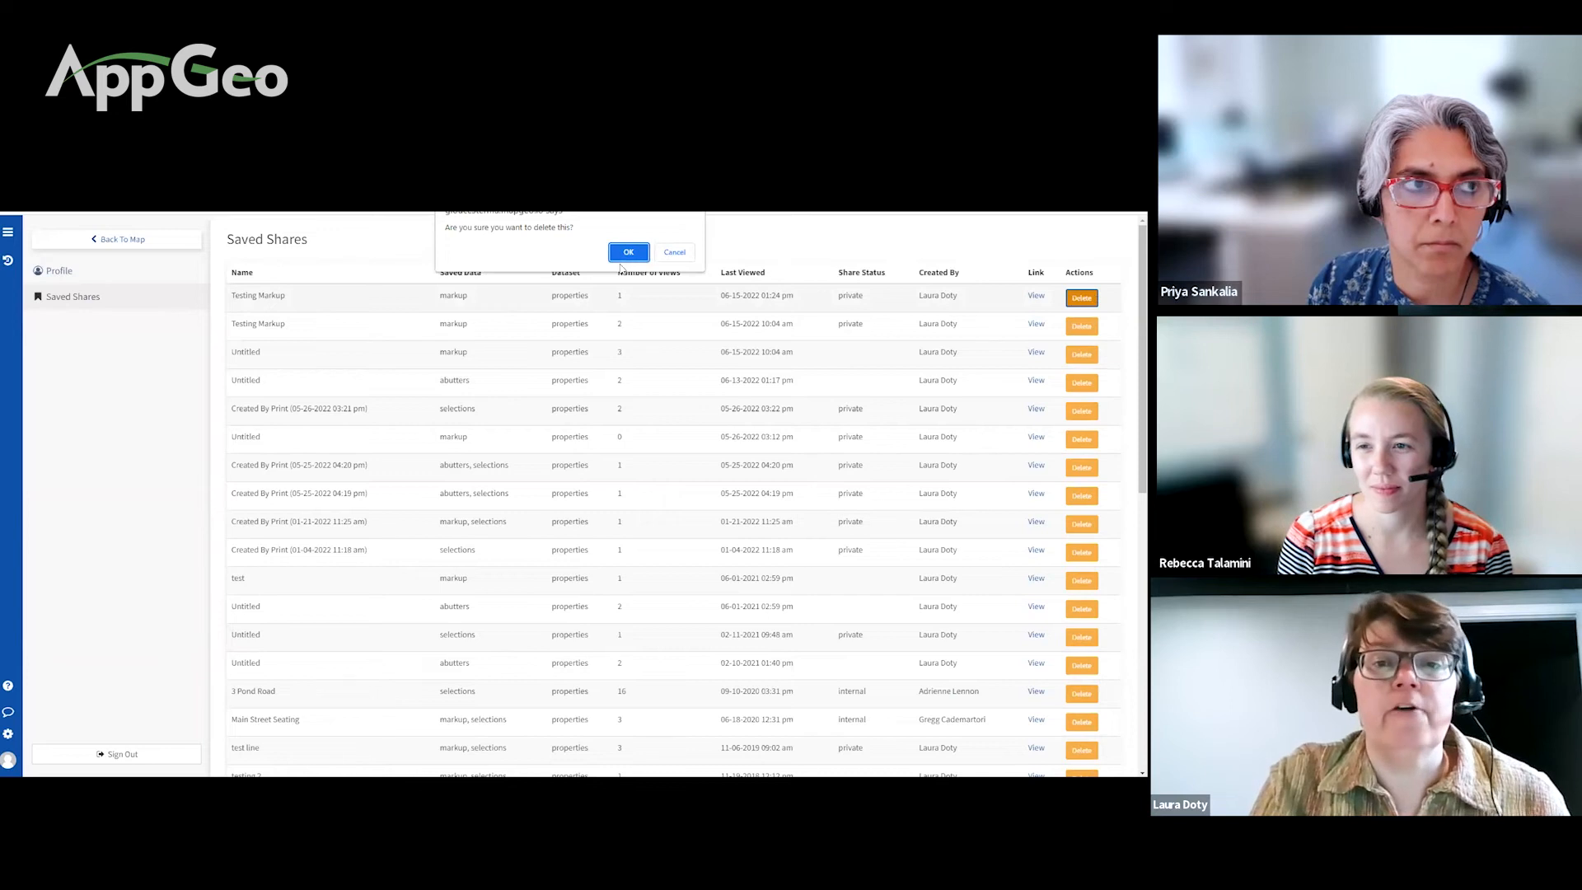
click(628, 253)
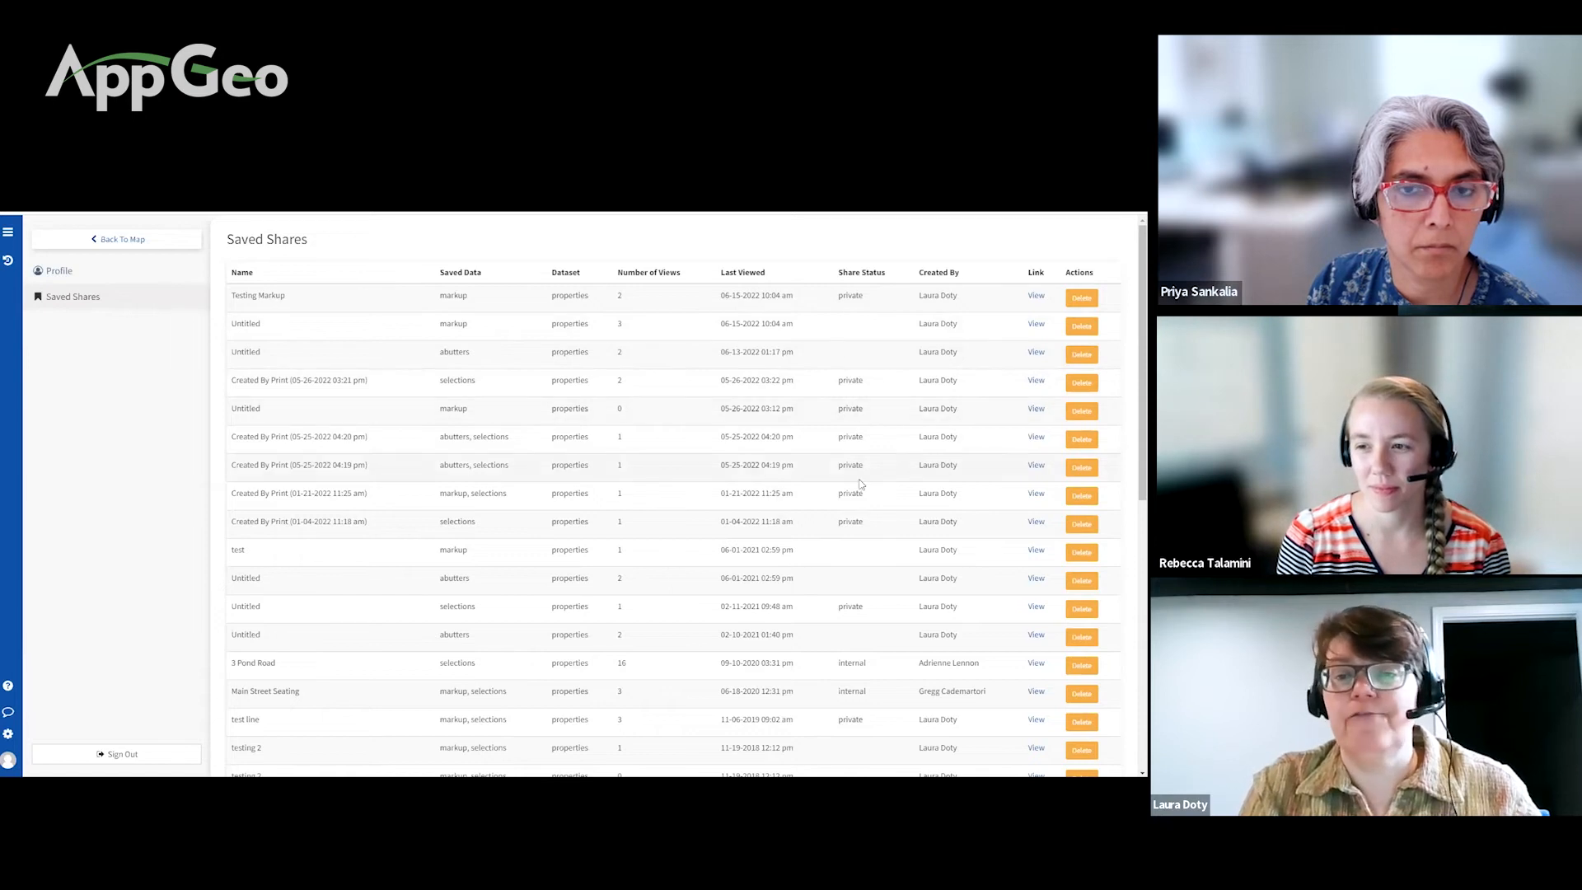
scroll(859, 520, down, 2)
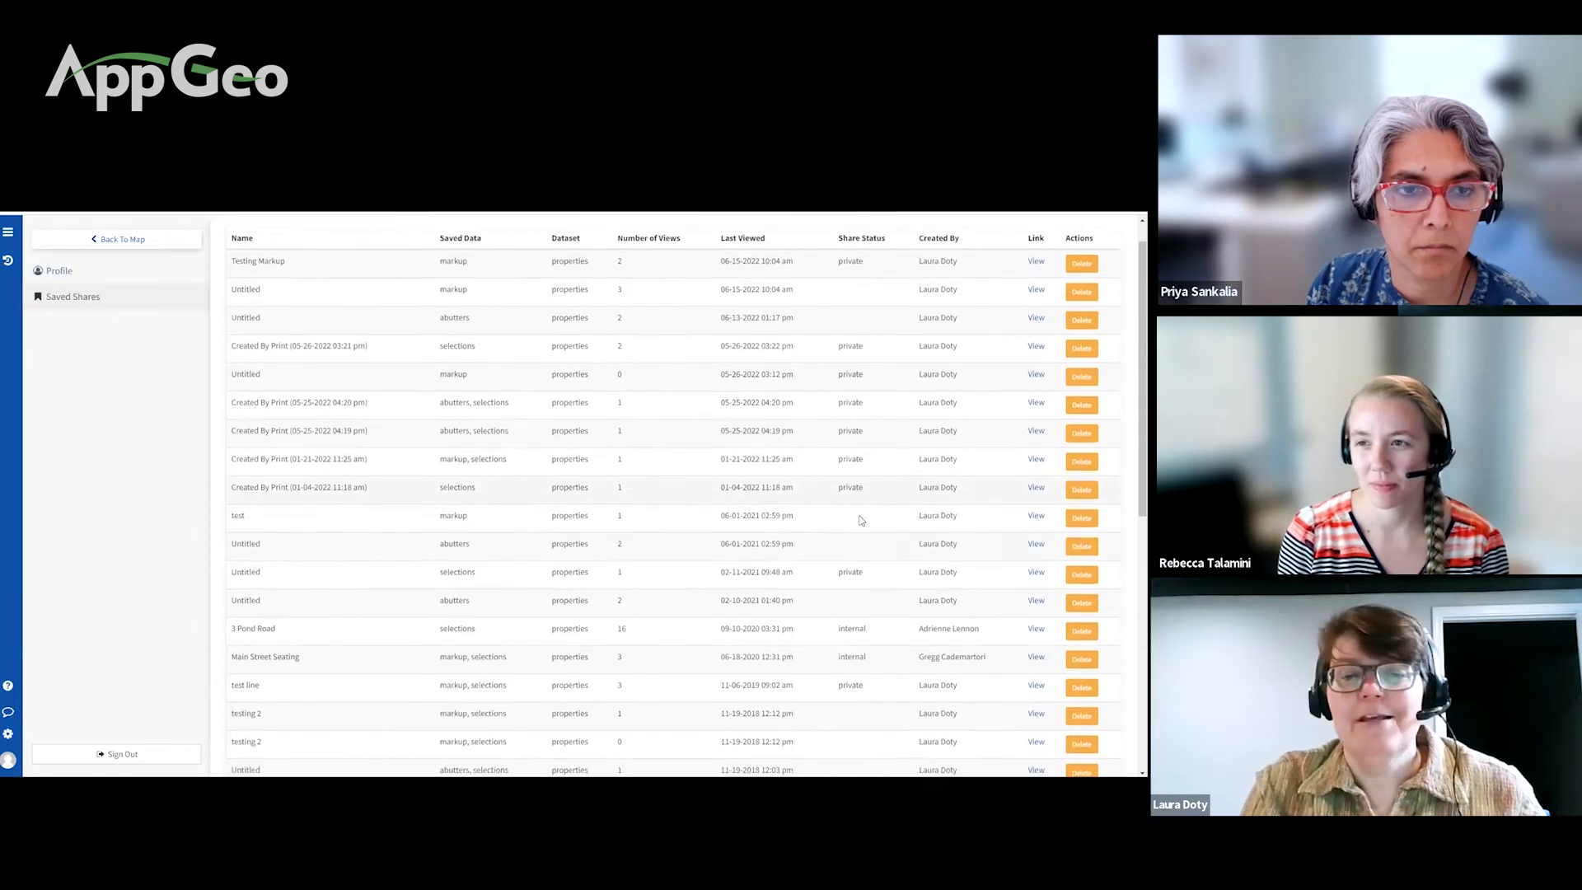
scroll(859, 520, down, 4)
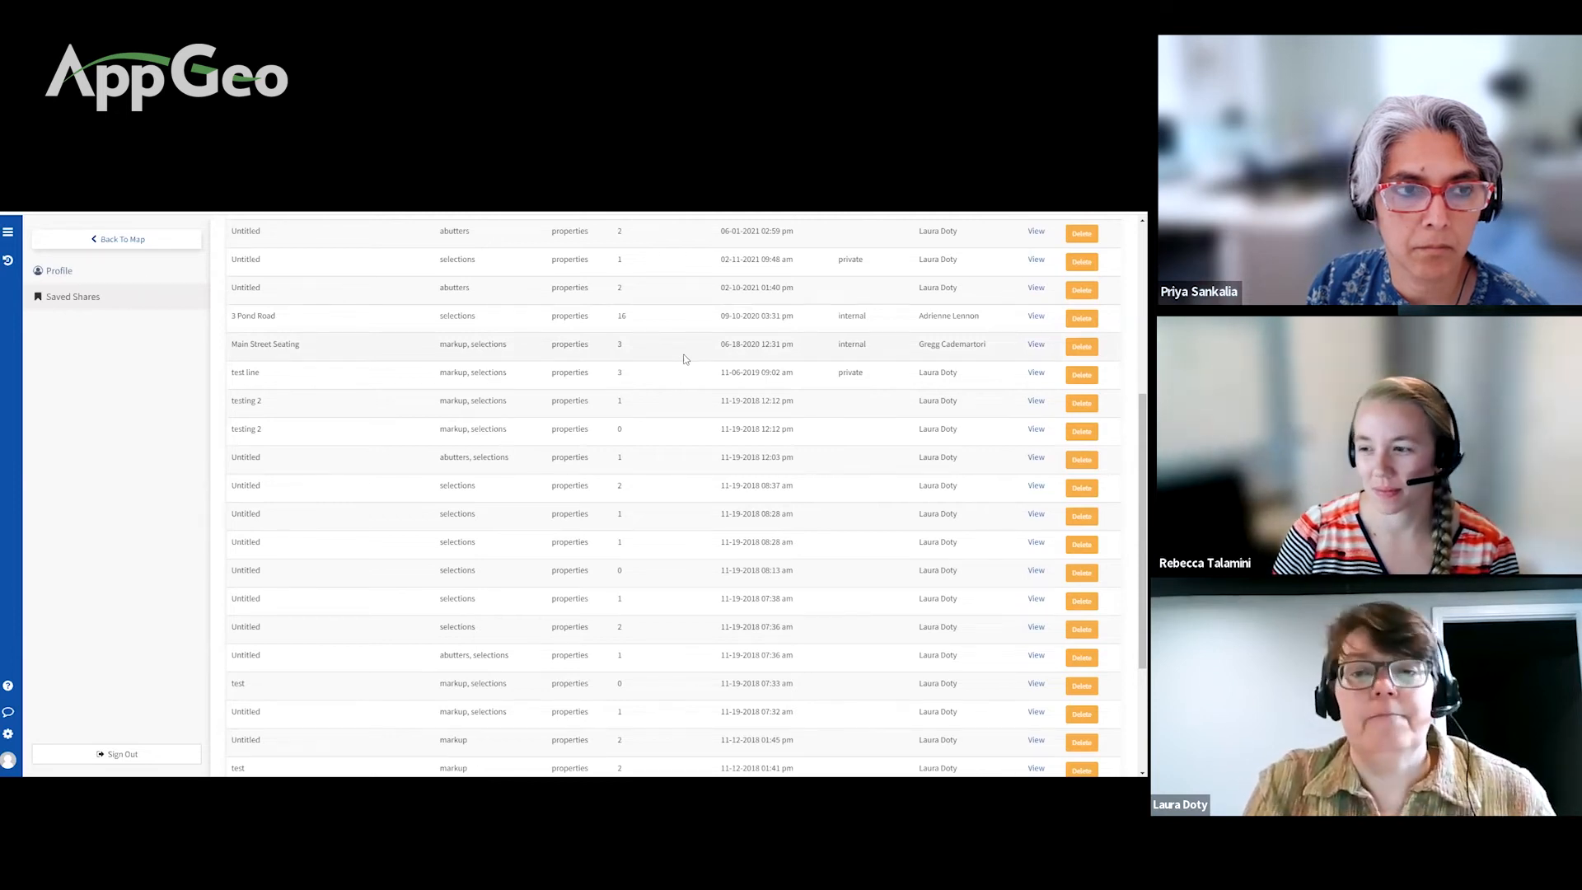
scroll(683, 359, up, 5)
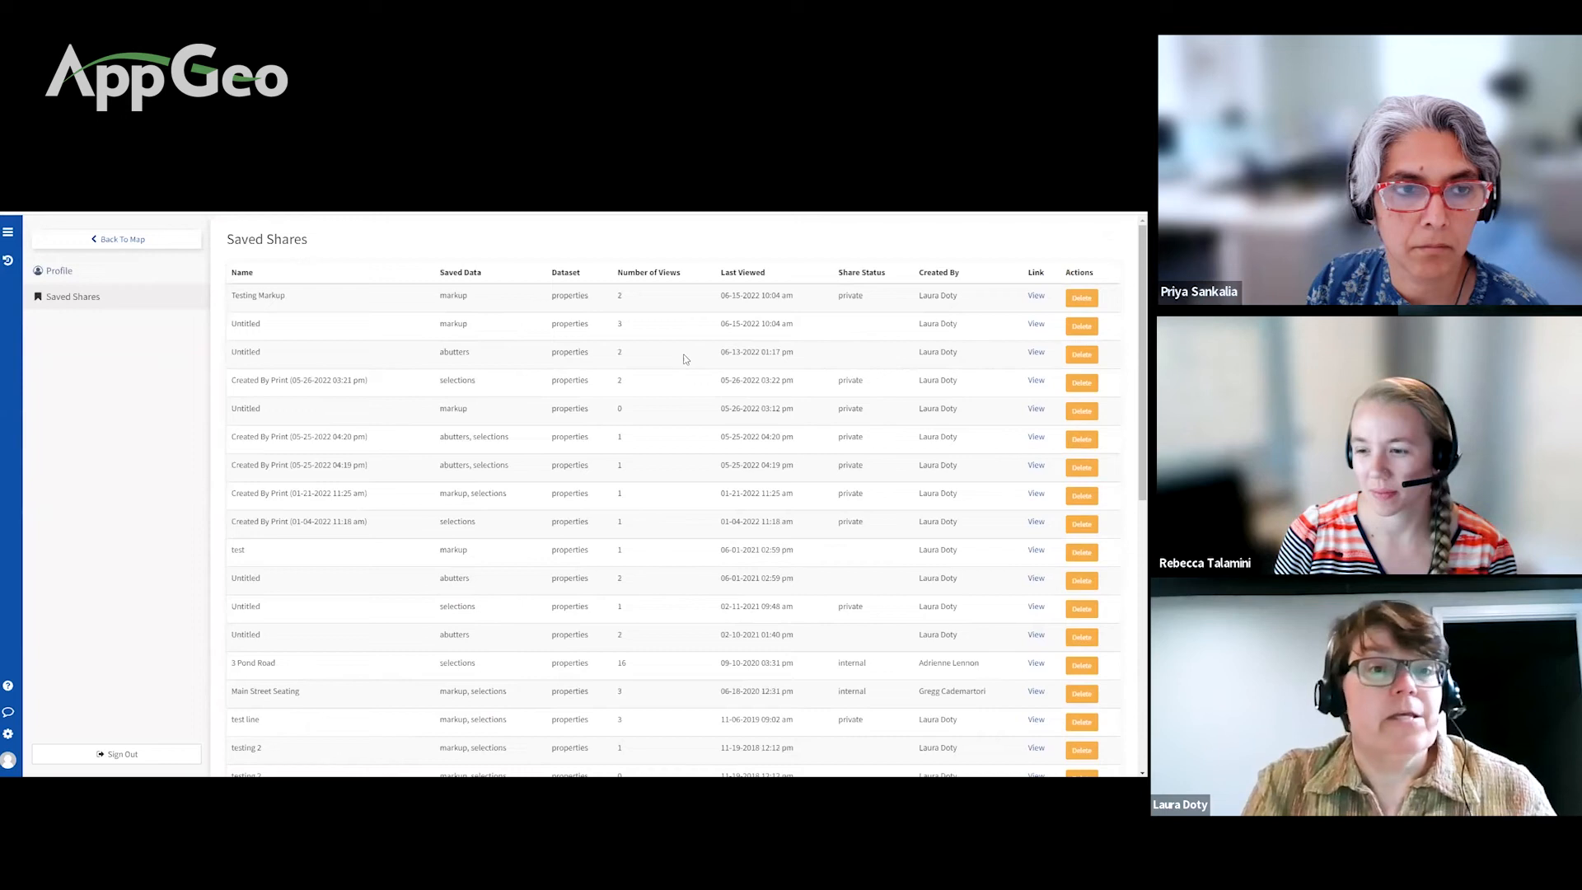
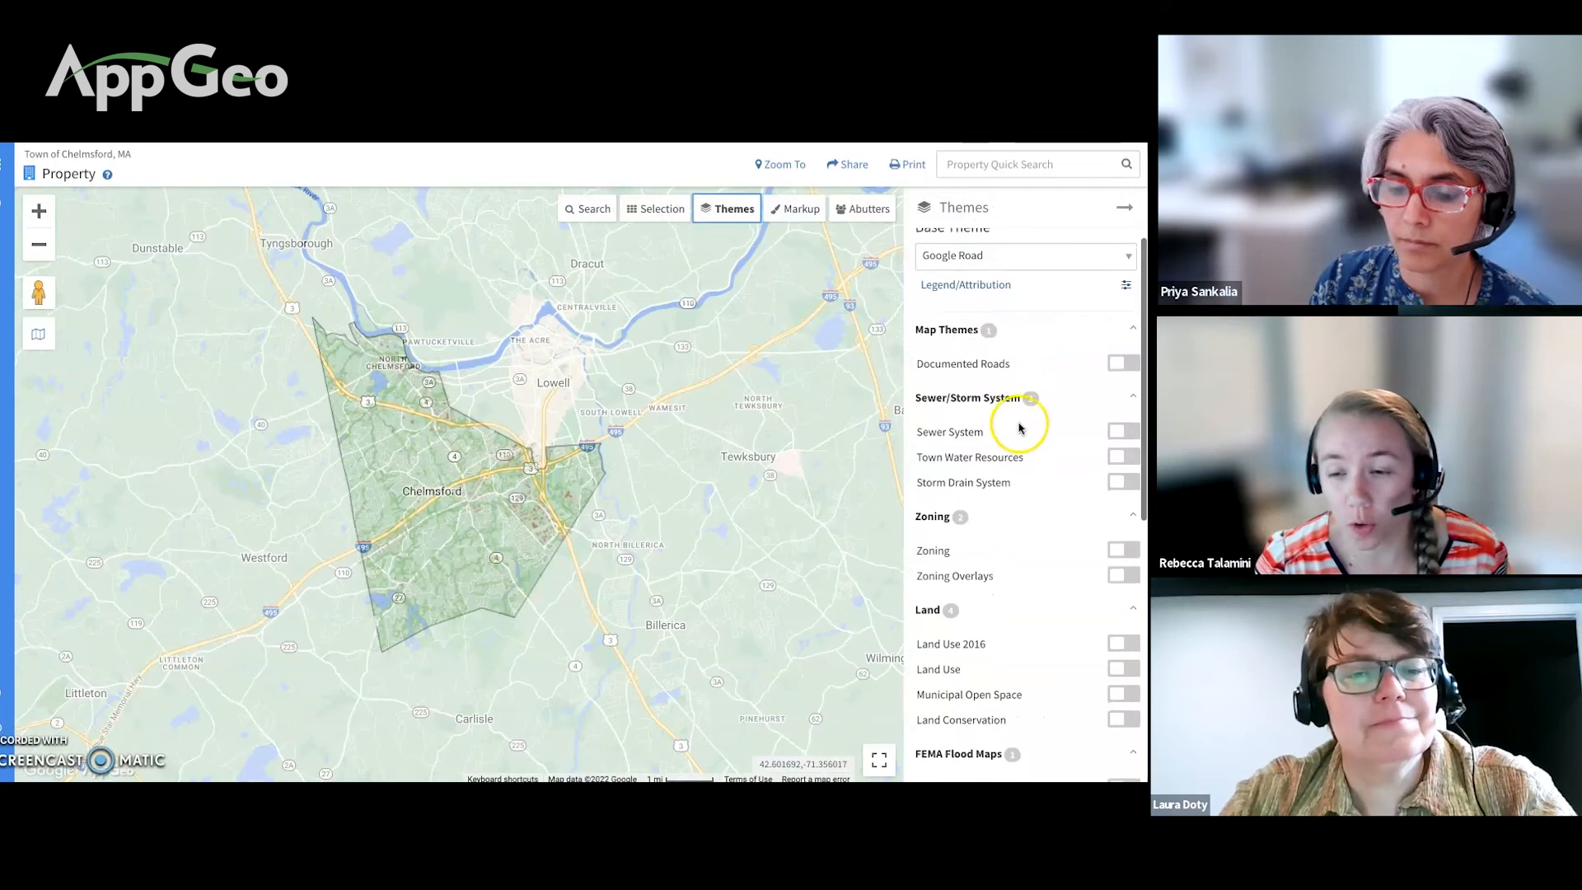
click(1118, 432)
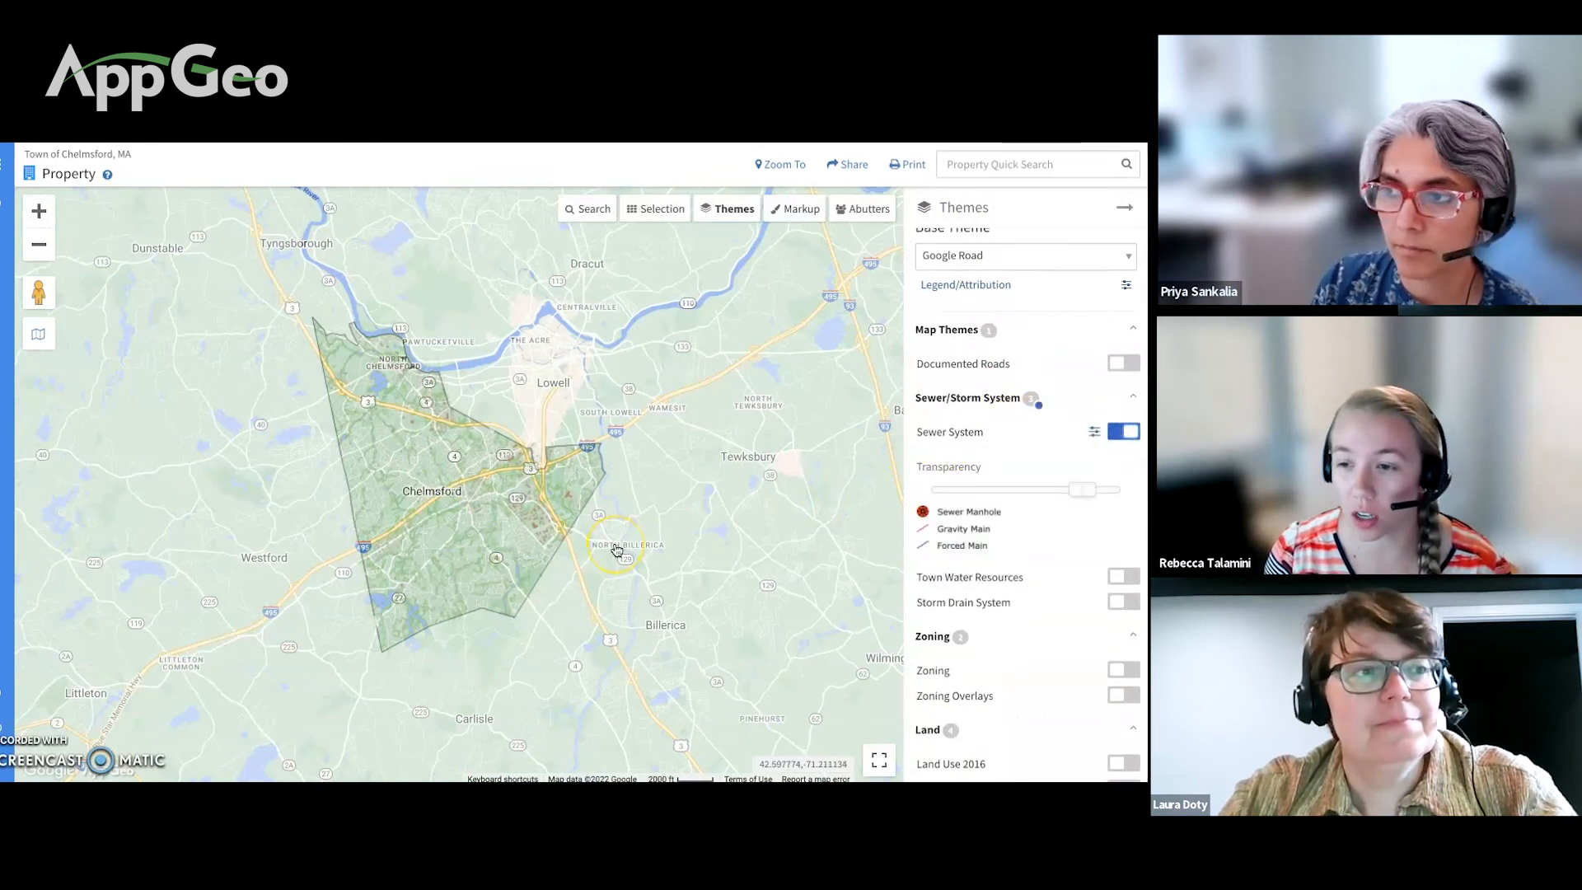
scroll(616, 549, up, 3)
drag(437, 534, 659, 540)
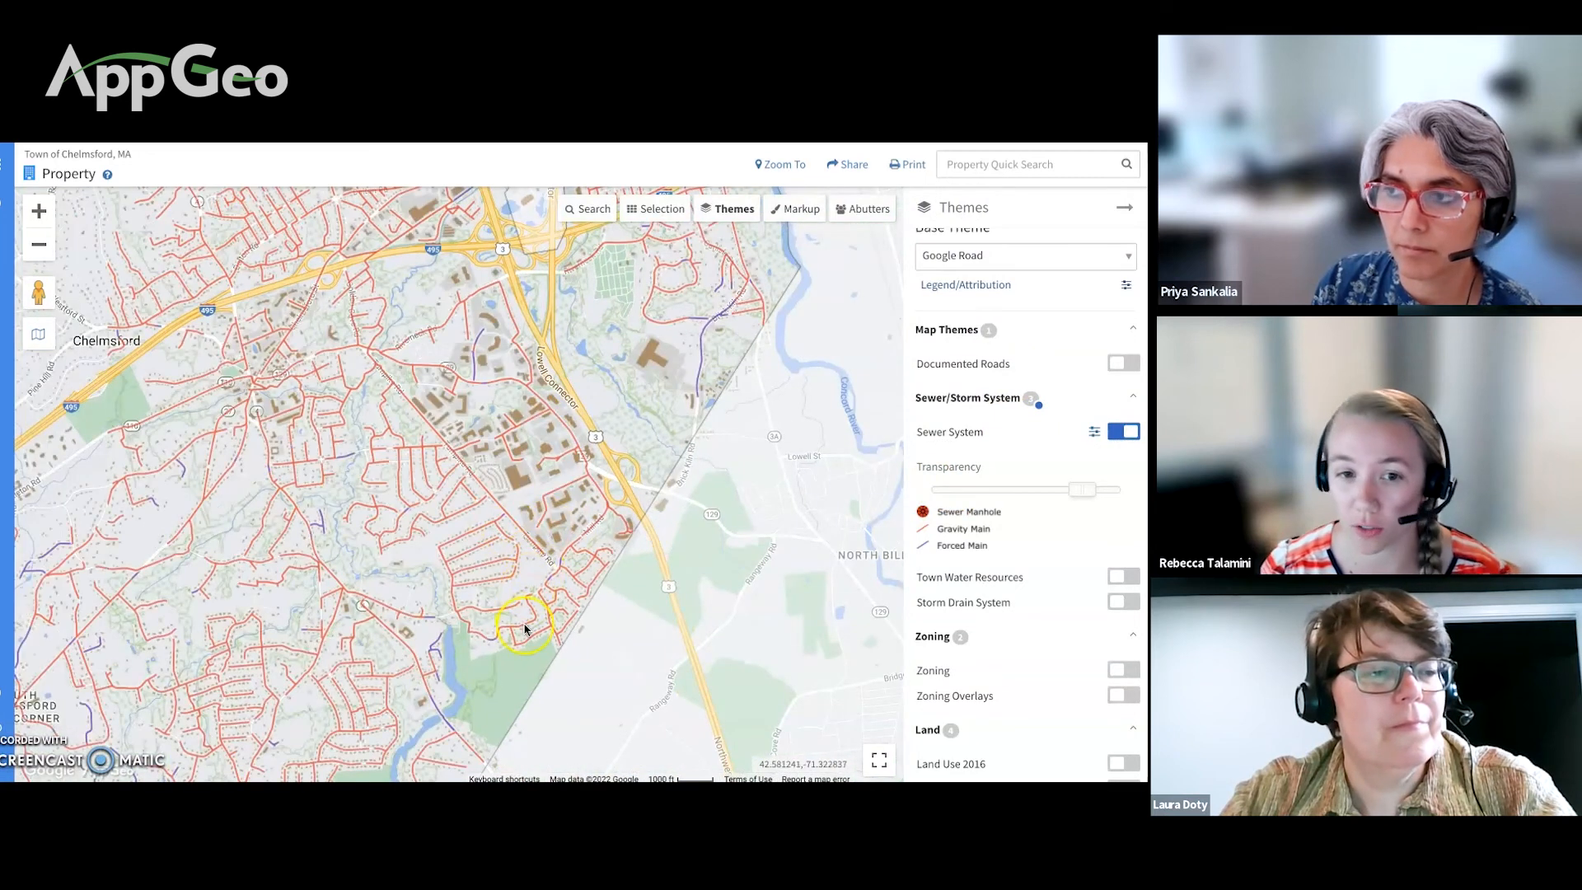
scroll(524, 629, up, 2)
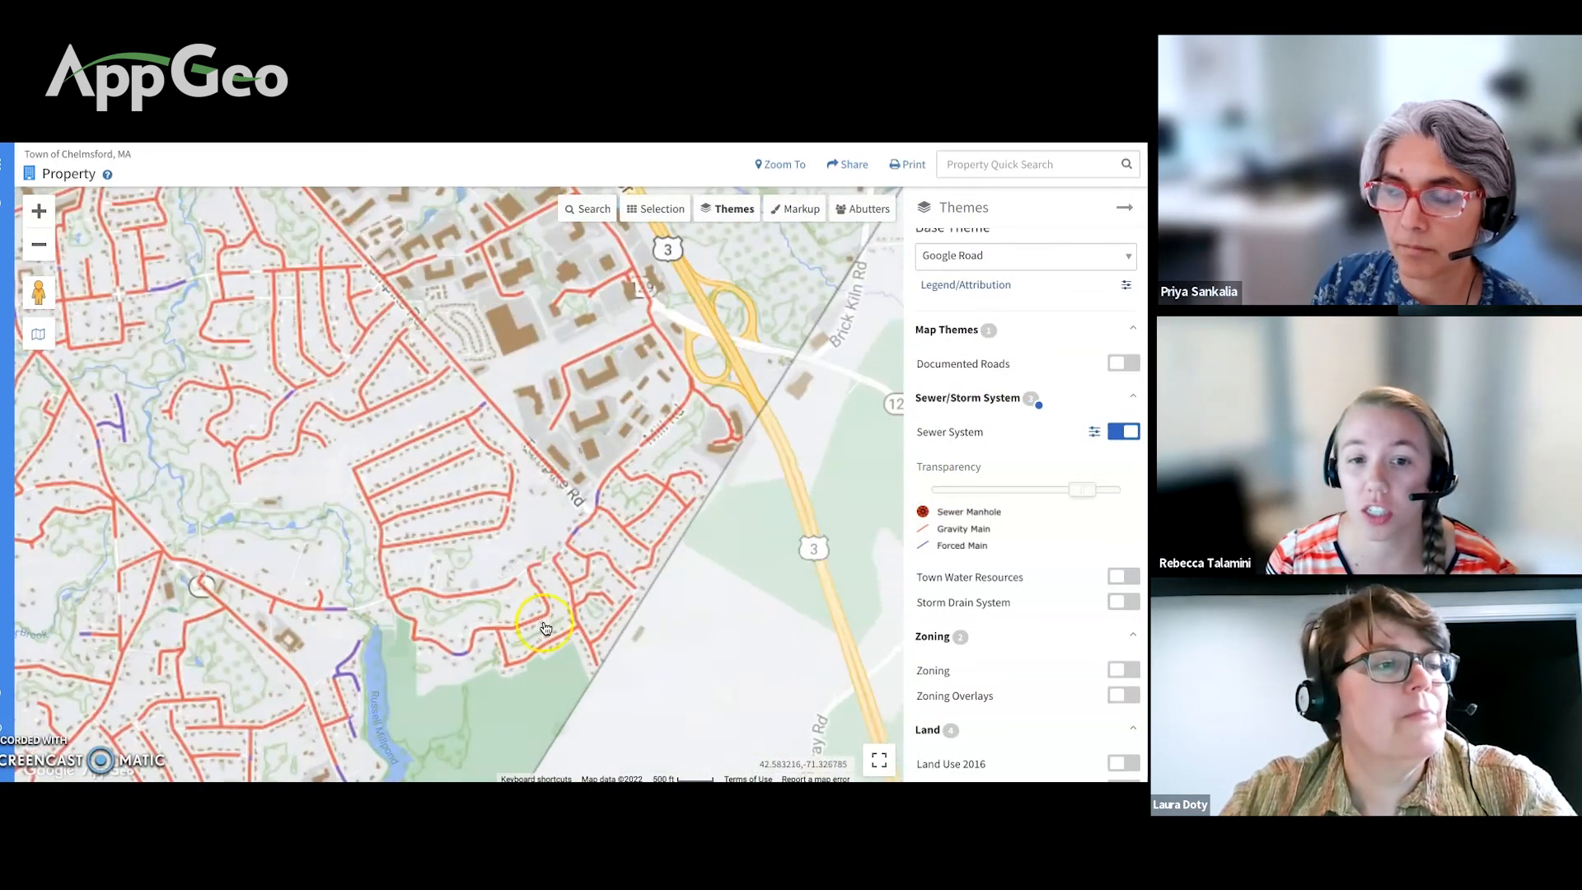
click(544, 621)
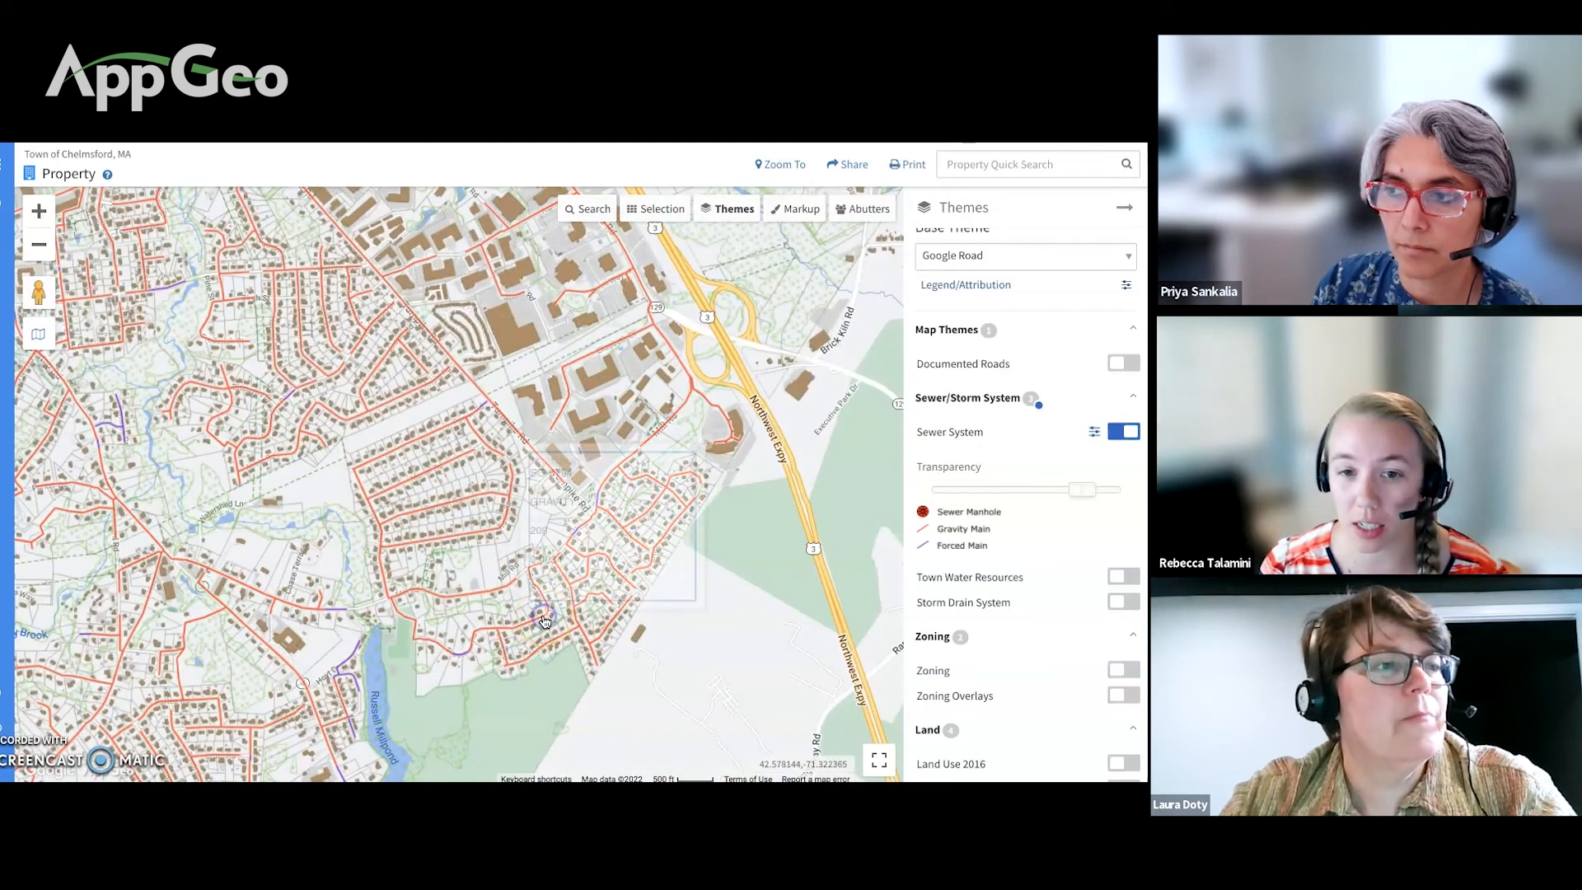
scroll(590, 544, down, 2)
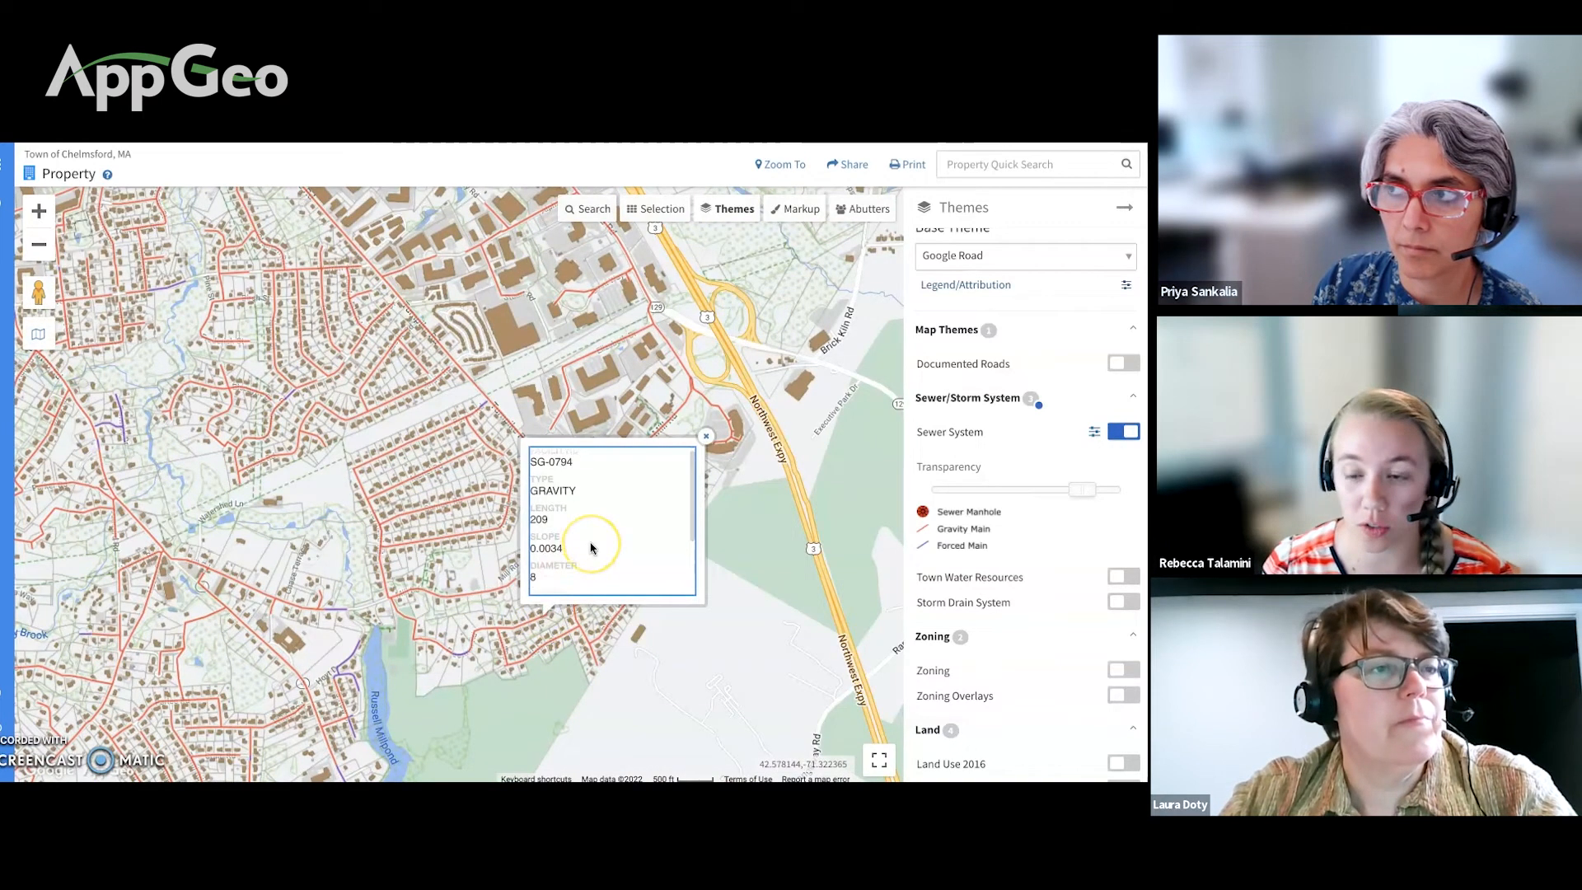
scroll(590, 547, down, 1)
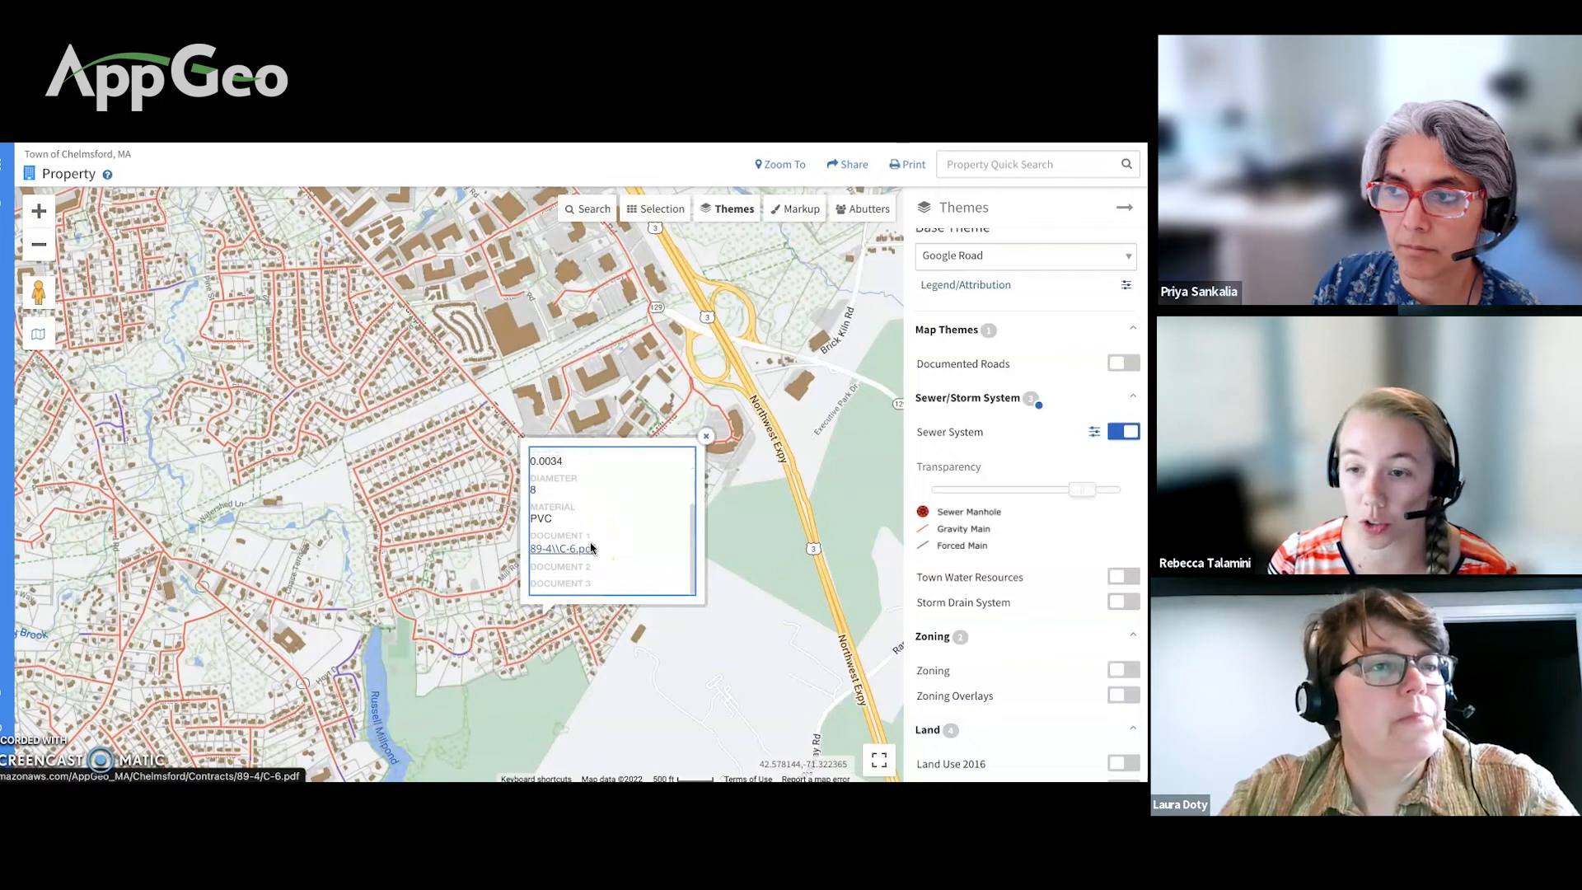
drag(591, 547, 589, 581)
click(705, 435)
scroll(643, 486, down, 3)
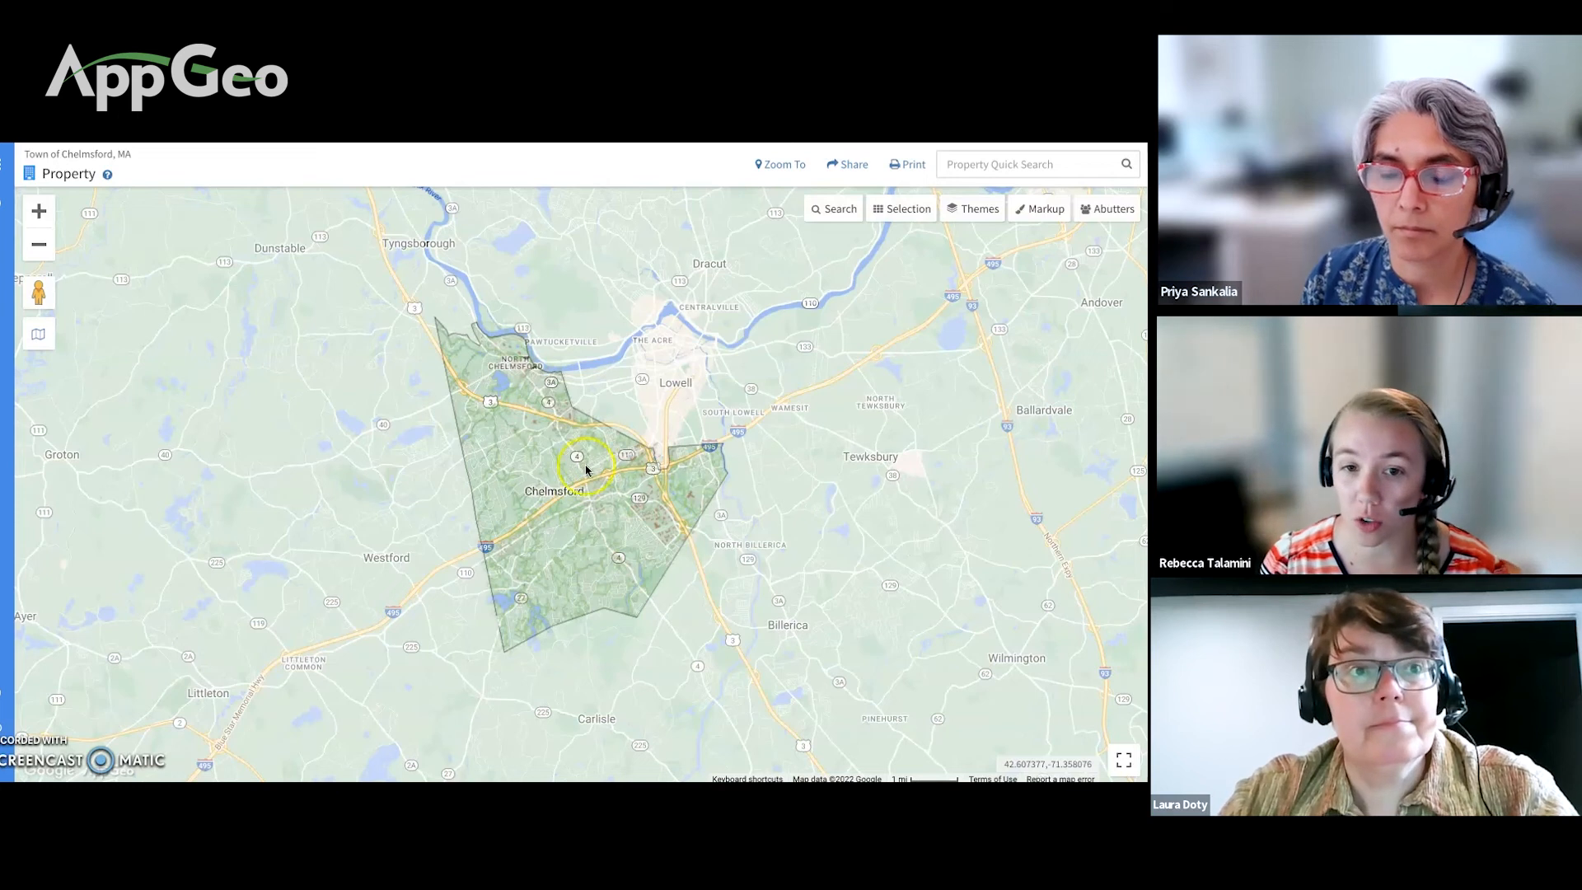
click(873, 306)
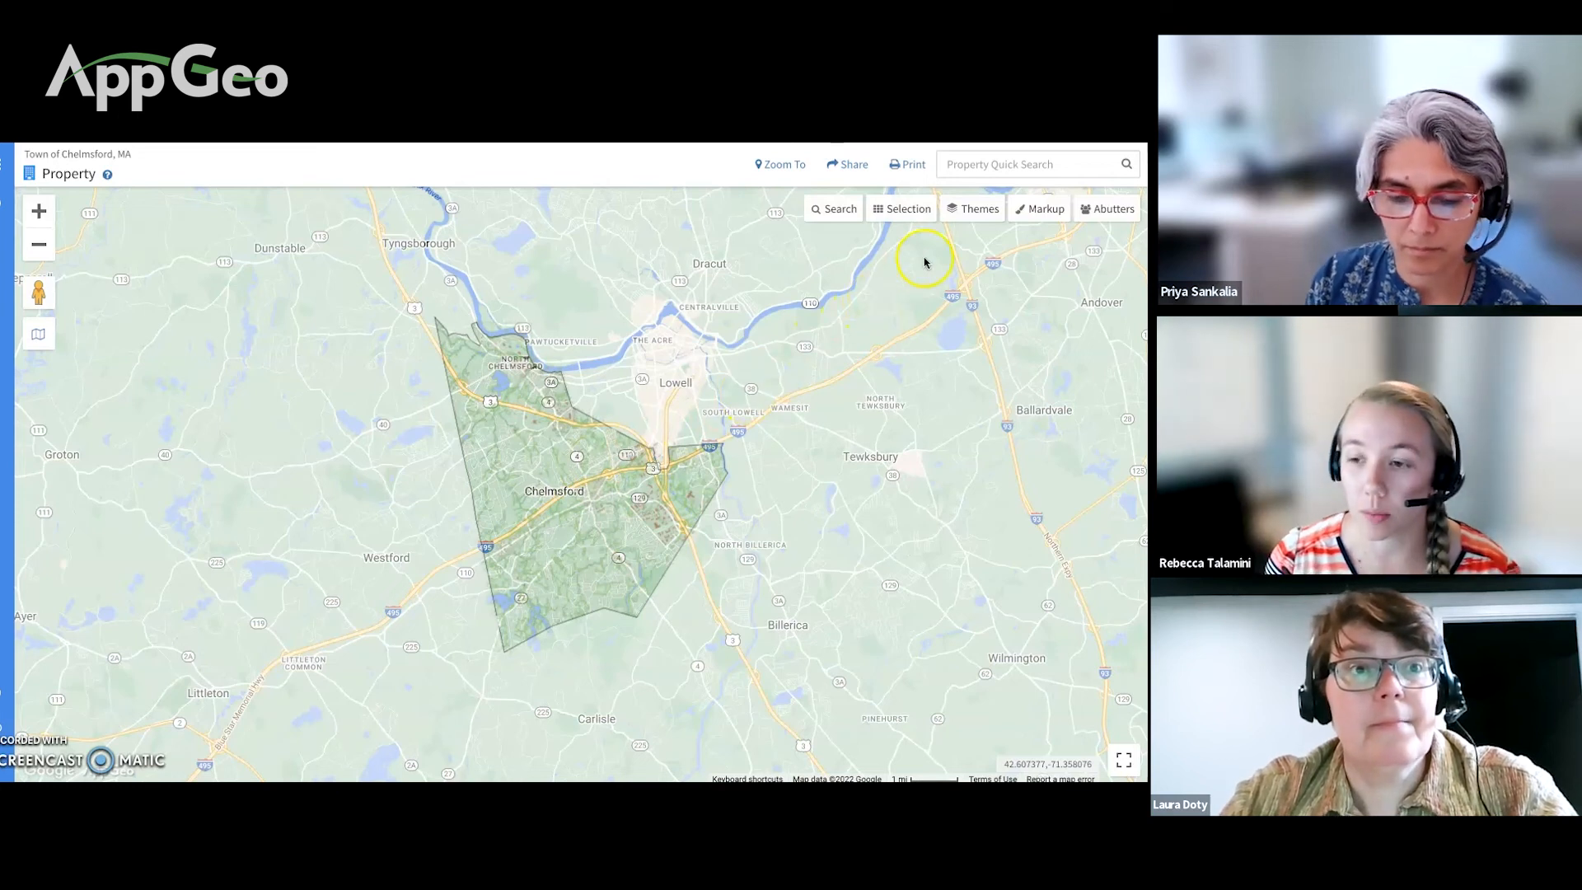
click(980, 211)
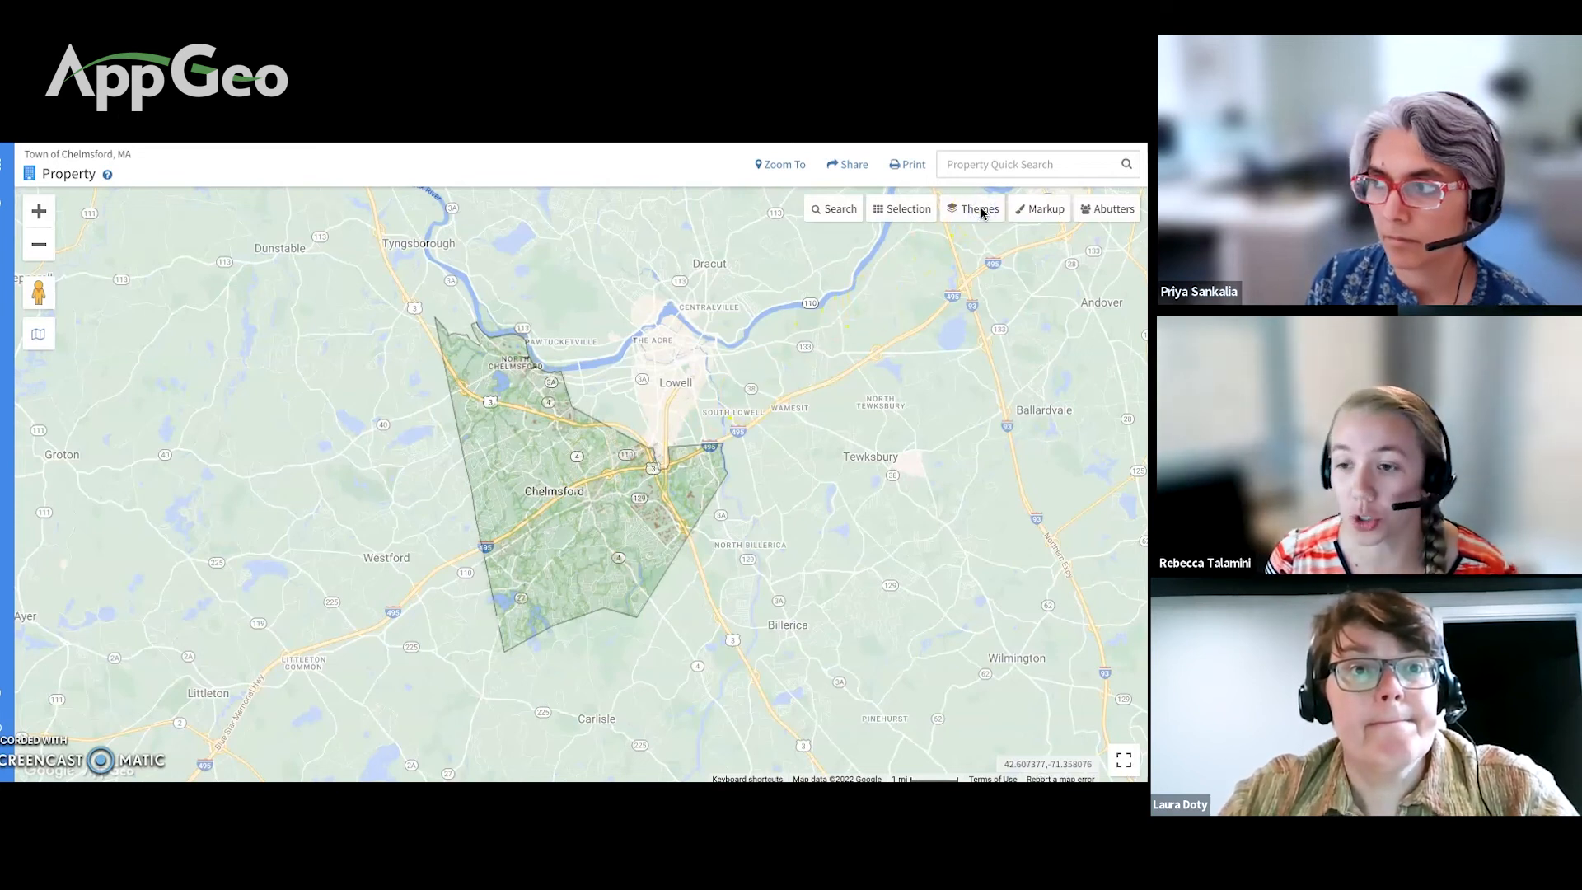
click(976, 212)
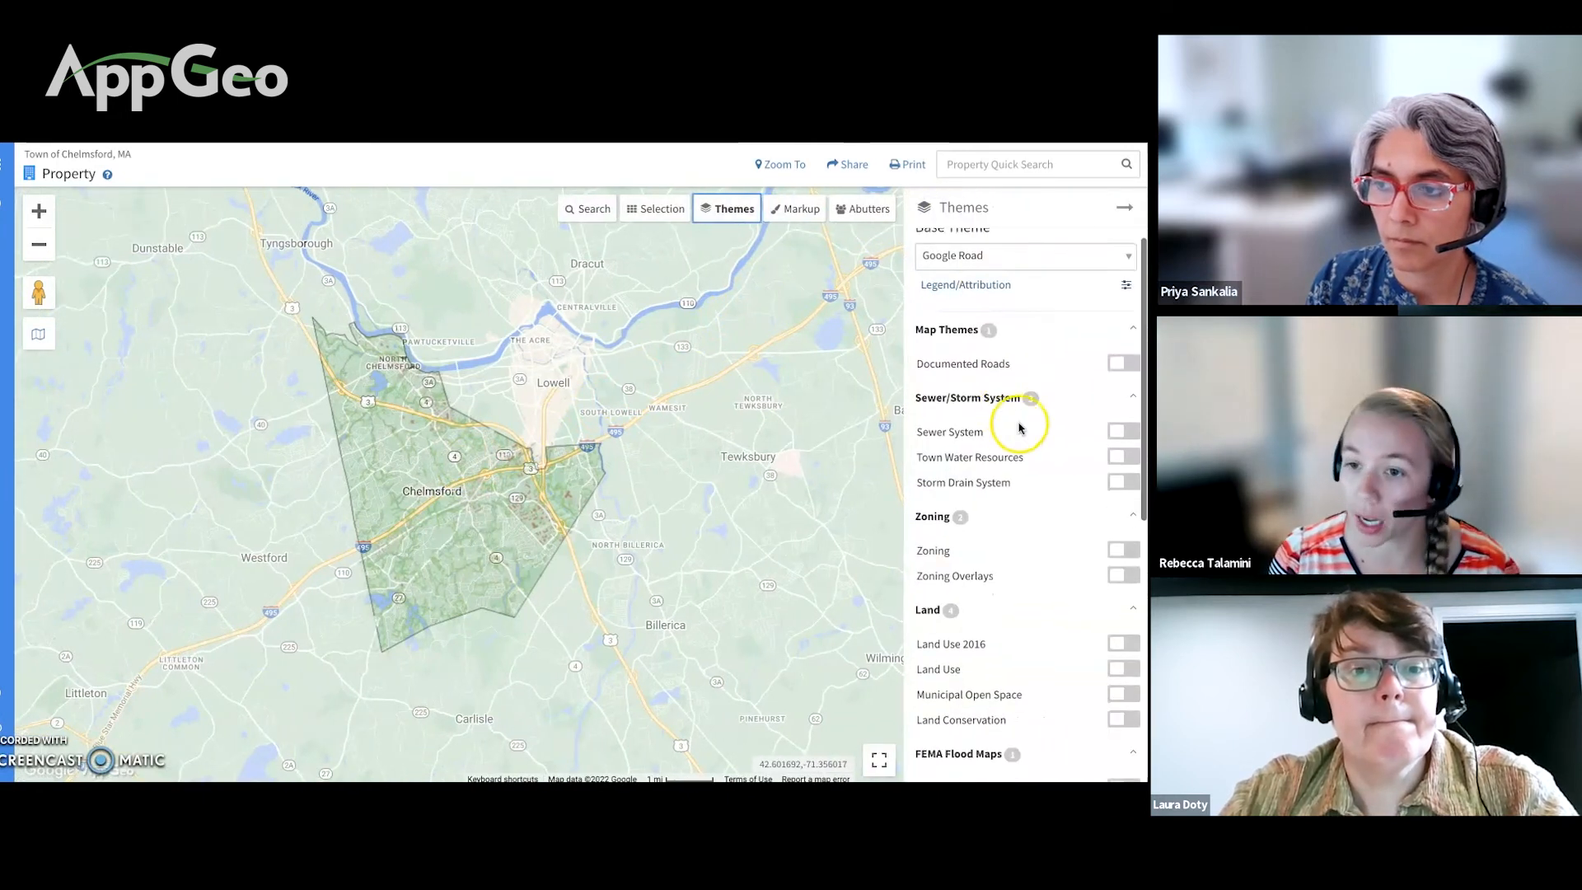
click(1122, 432)
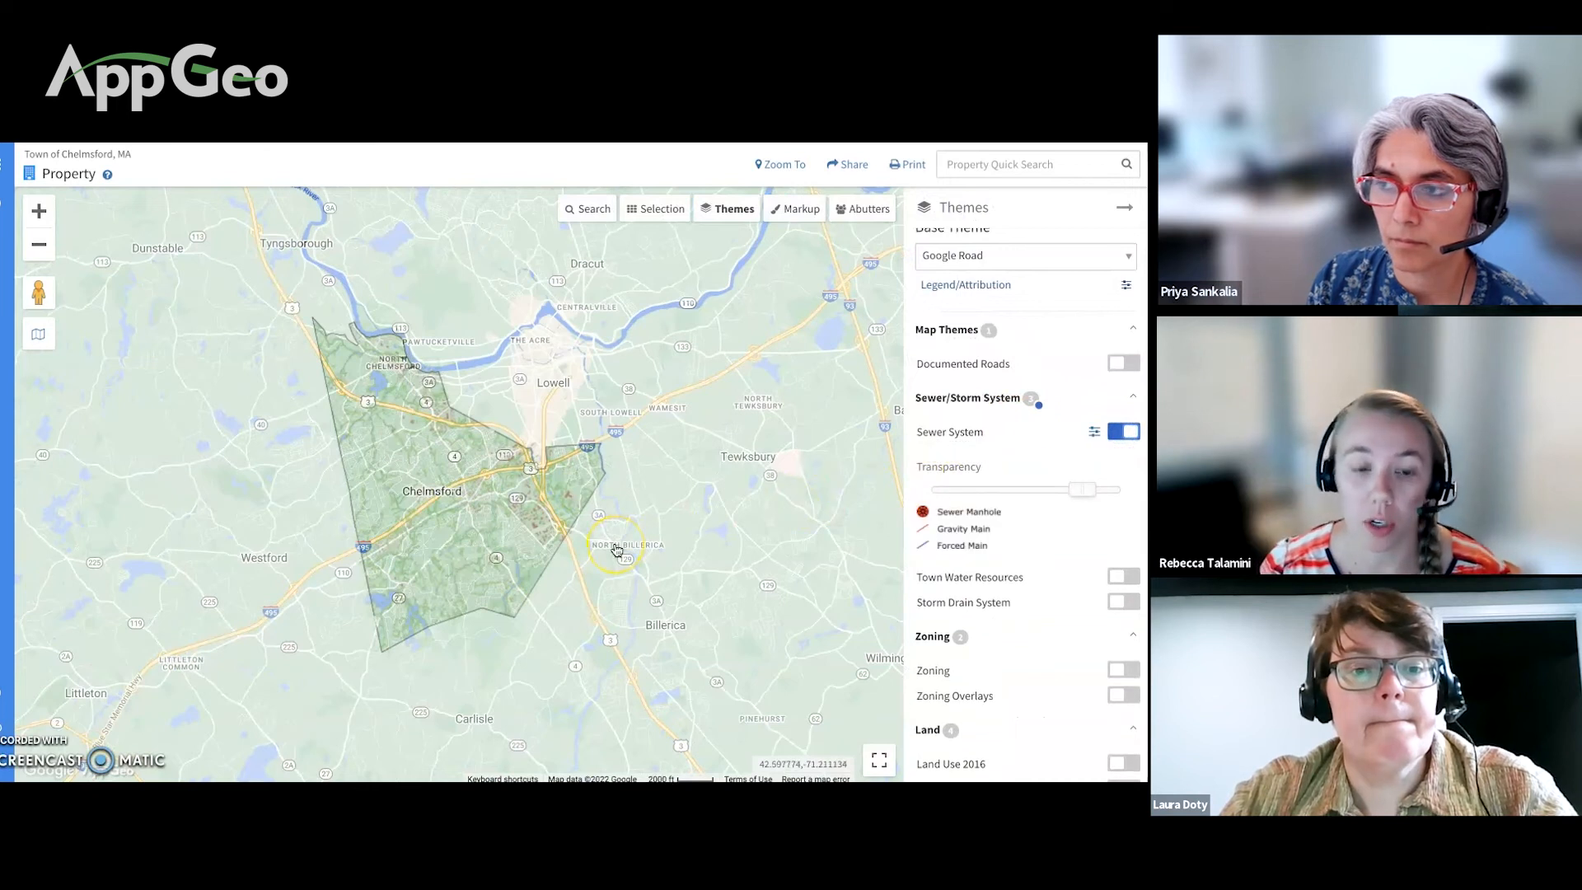
scroll(616, 550, up, 3)
drag(430, 525, 680, 537)
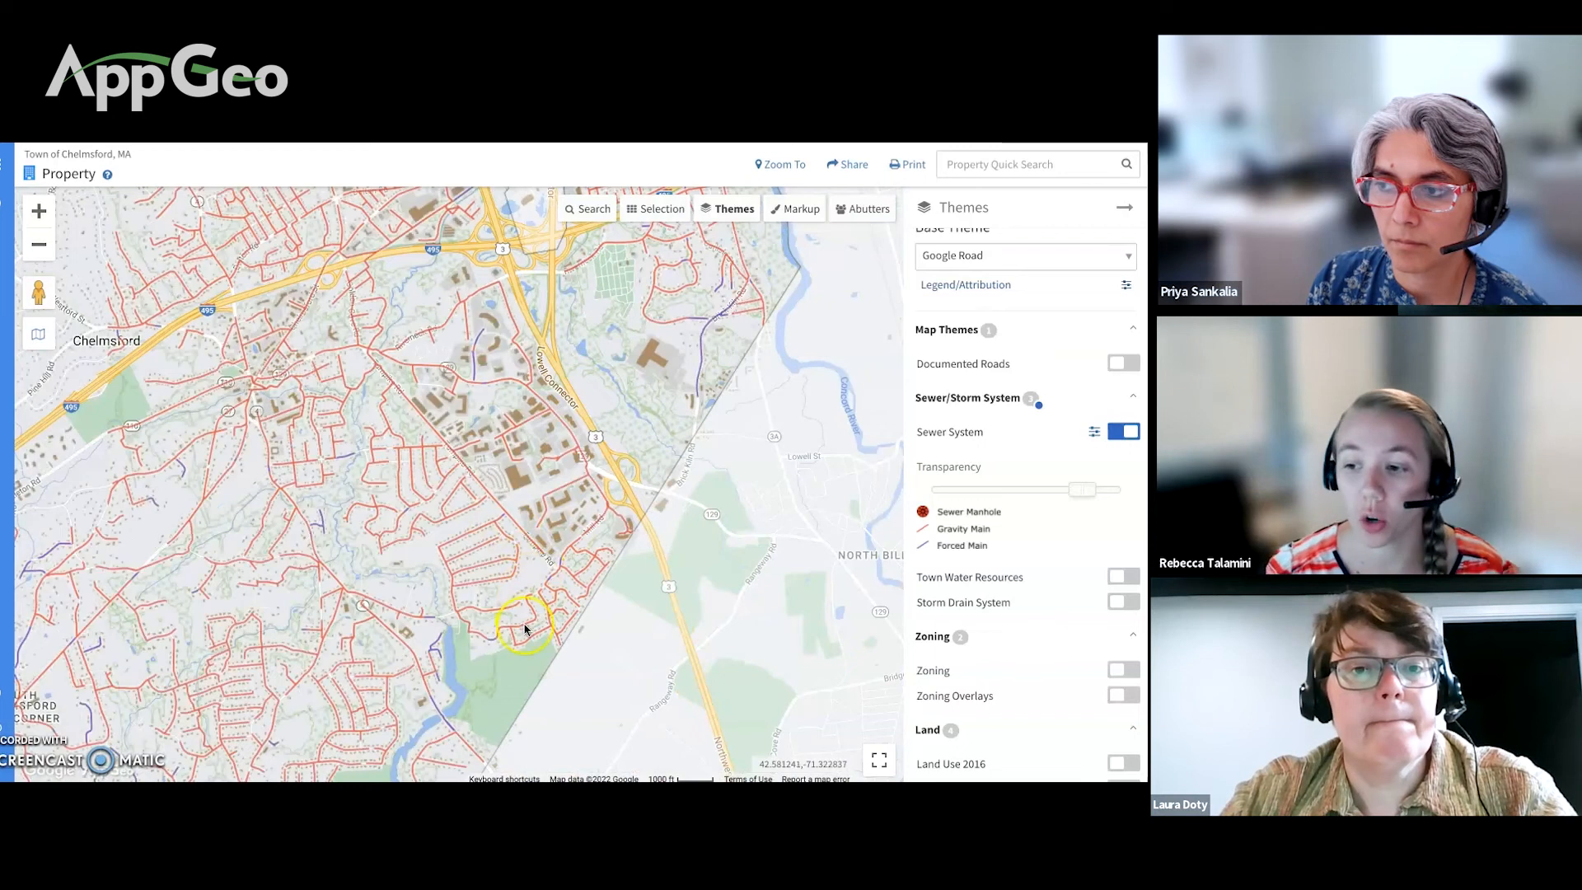
scroll(525, 629, up, 1)
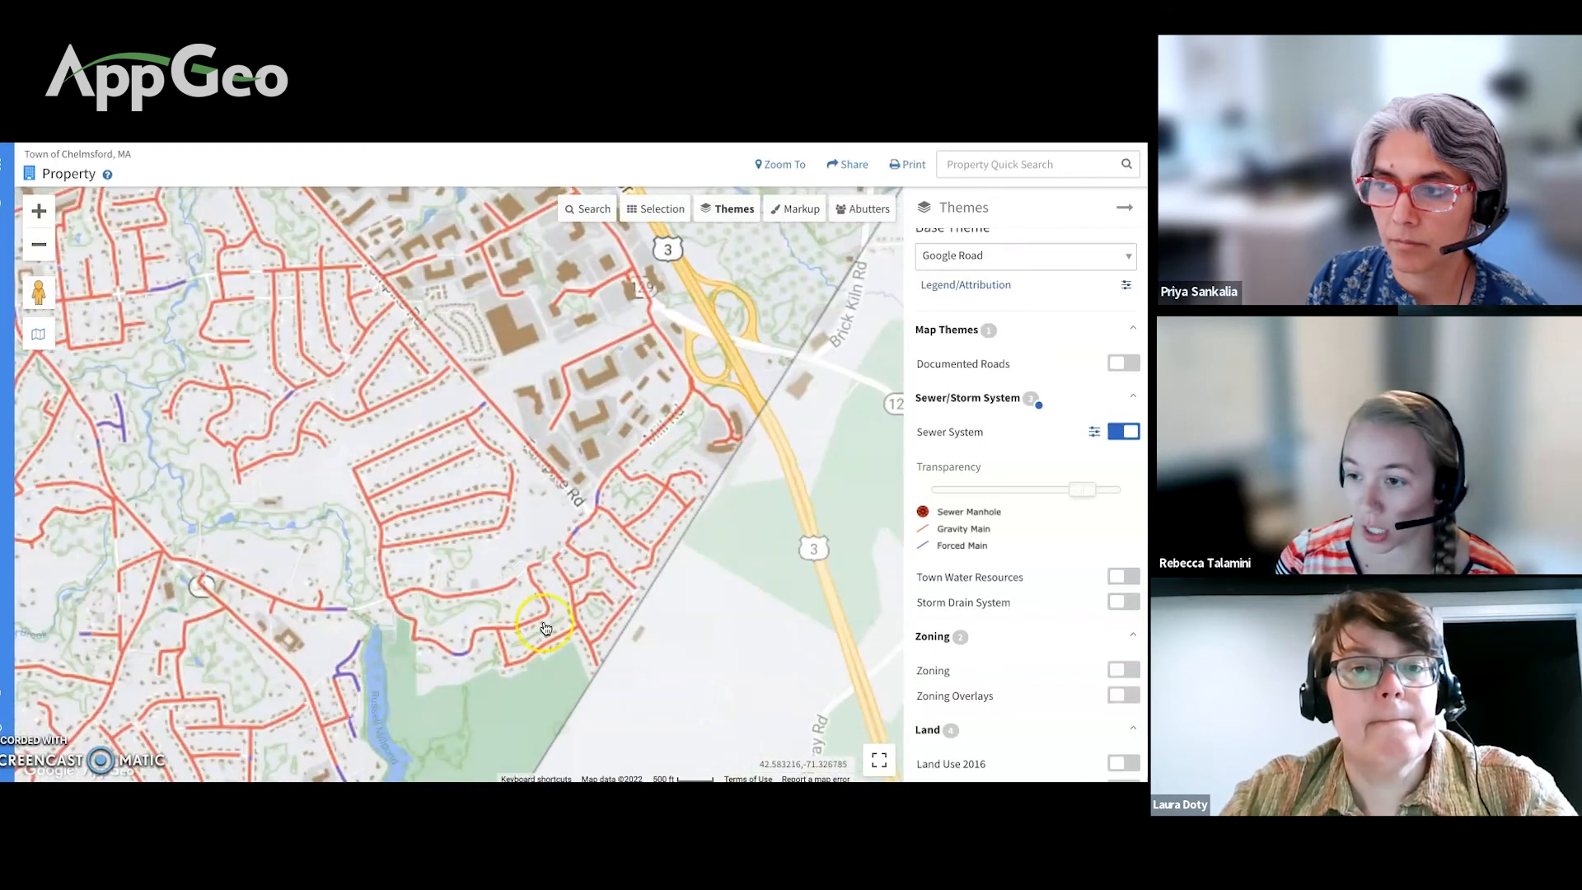
click(544, 620)
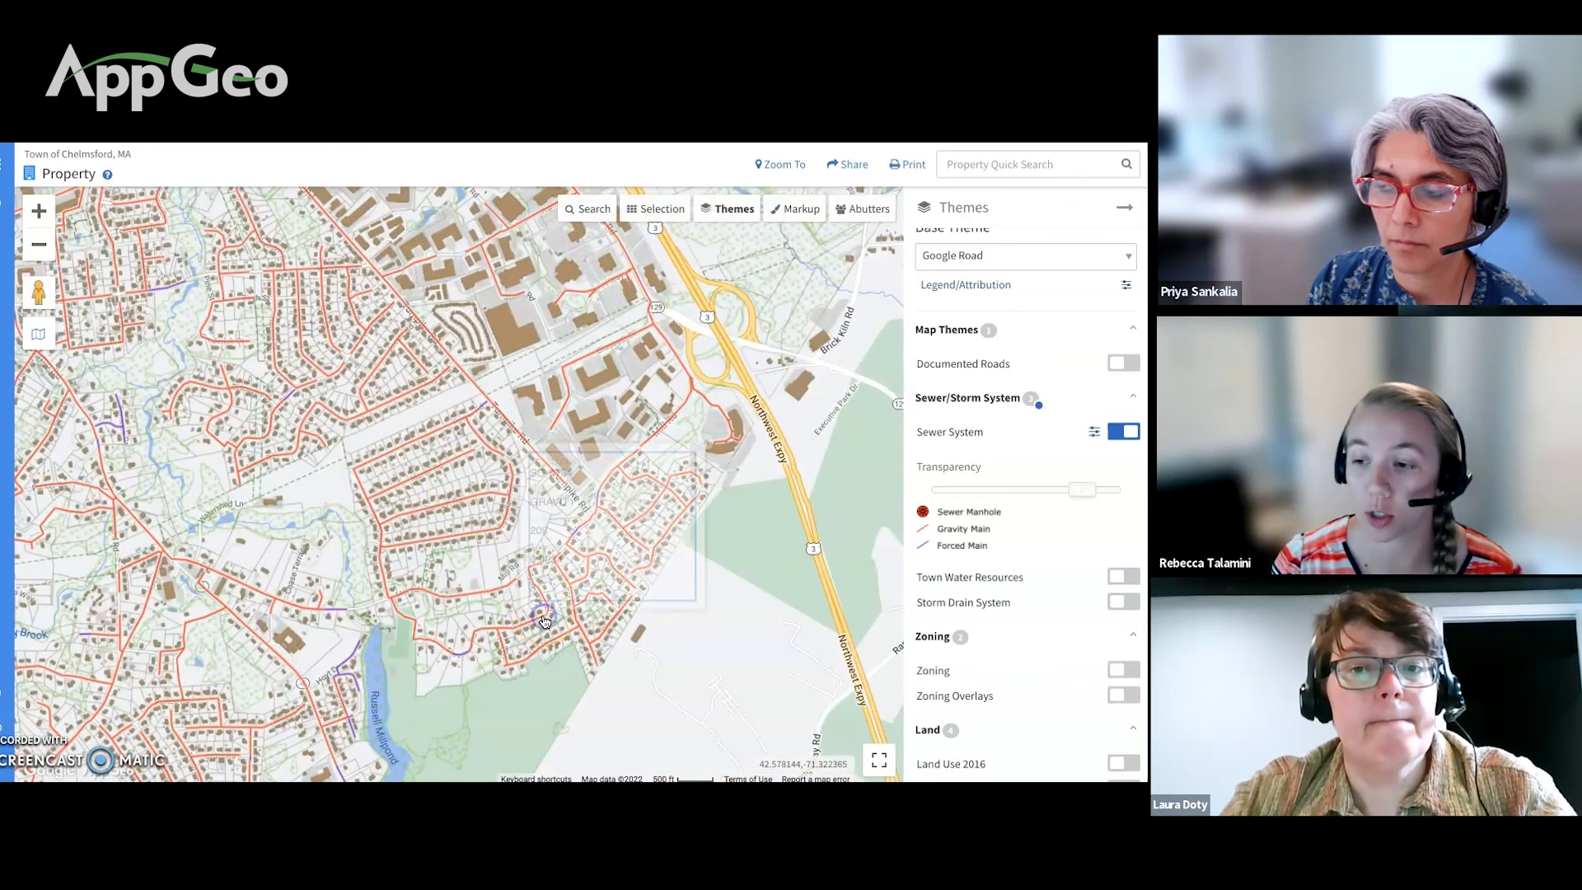
click(590, 548)
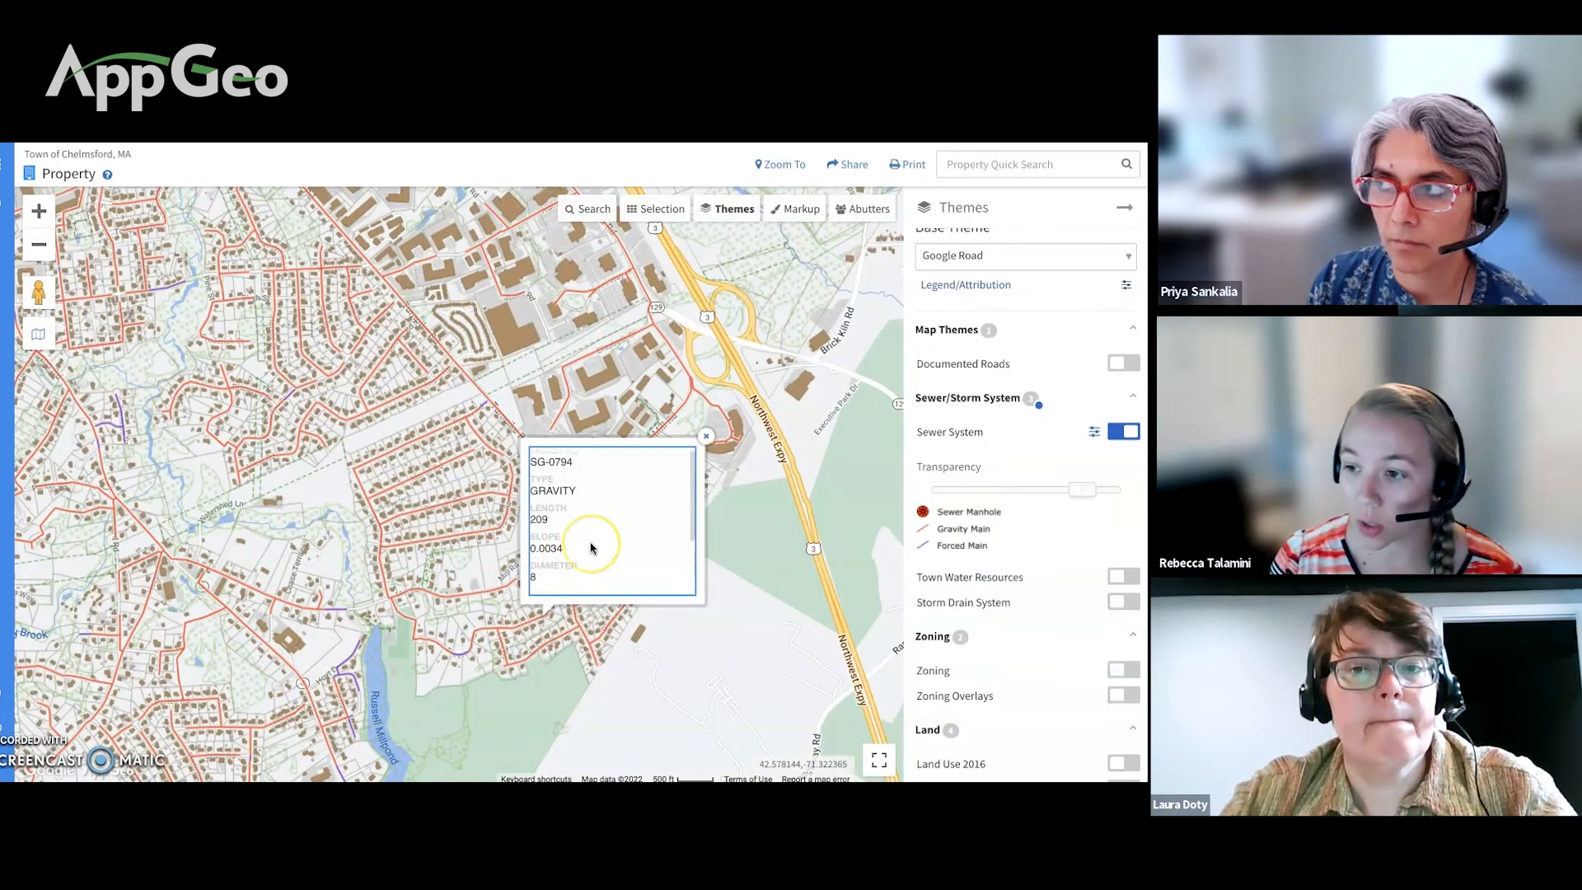
scroll(591, 548, down, 3)
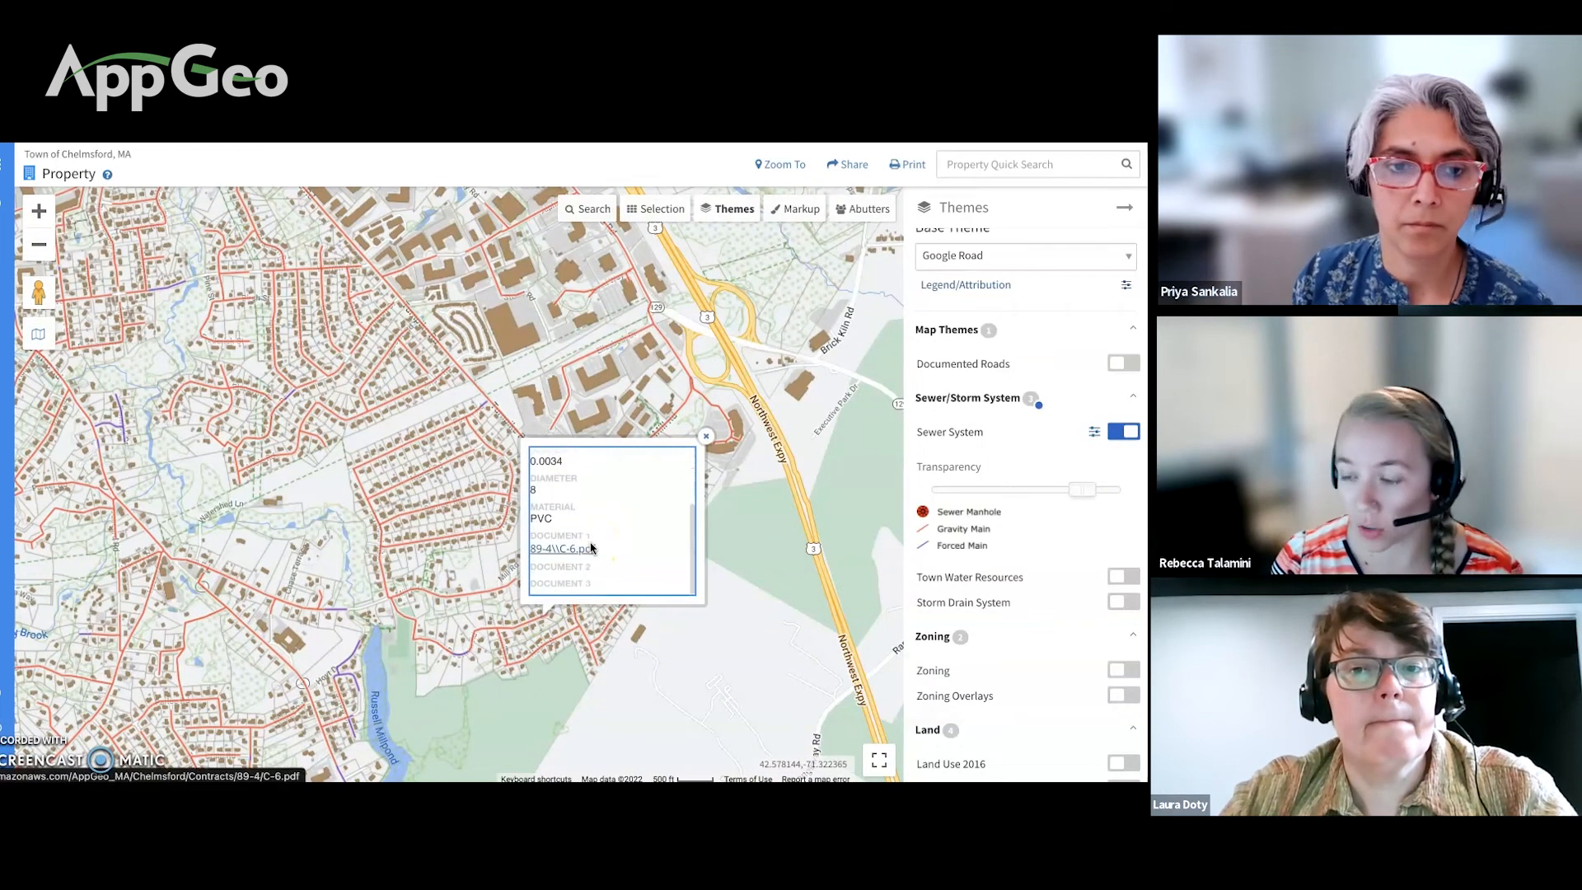
click(588, 560)
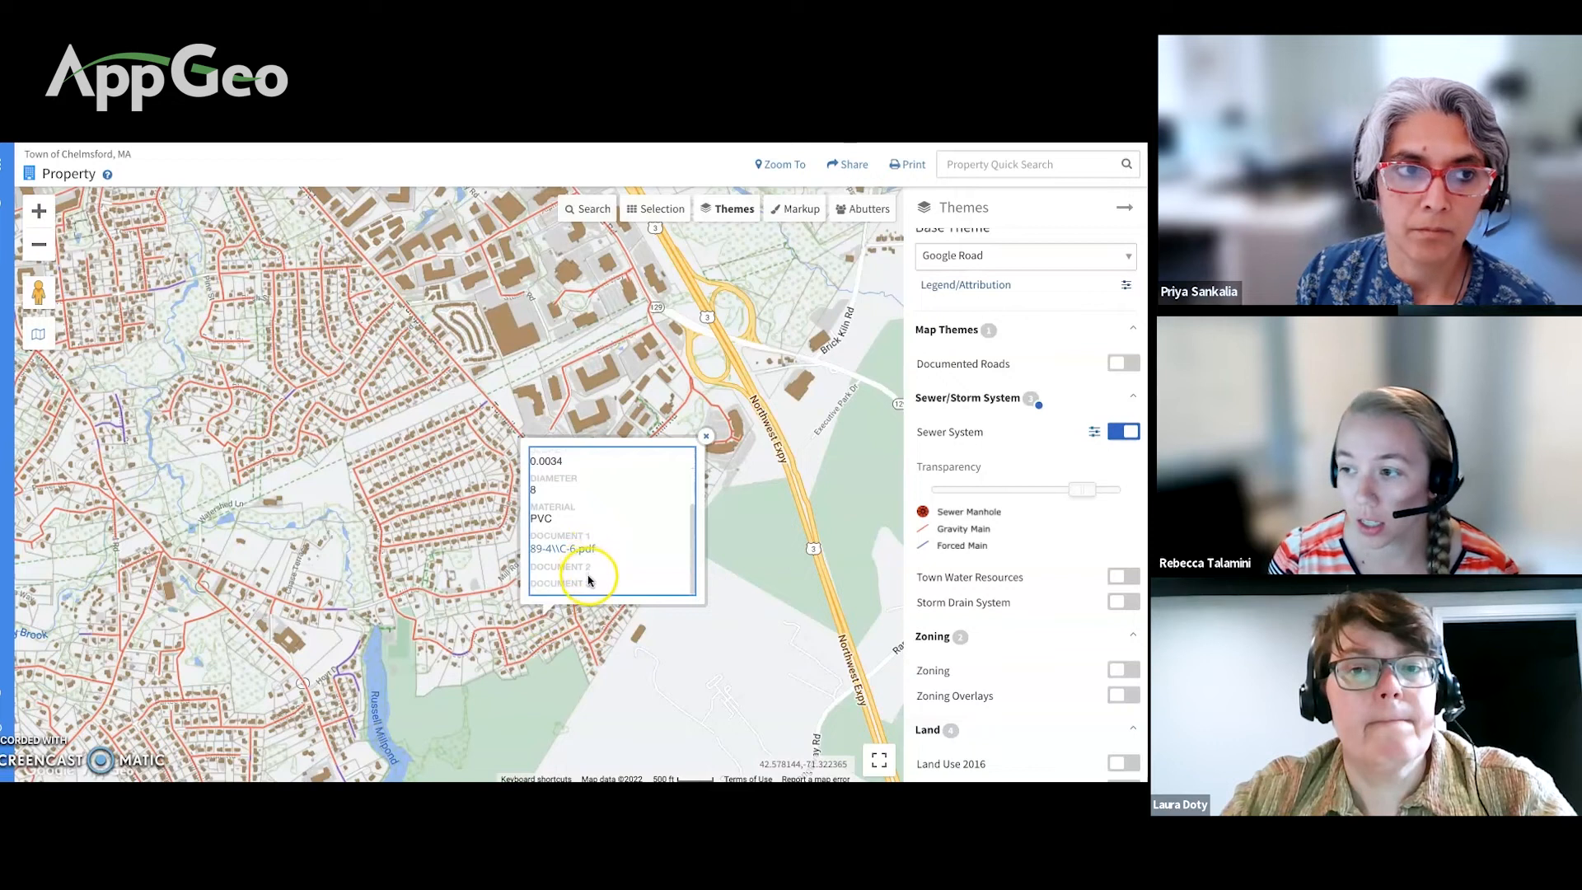
click(678, 470)
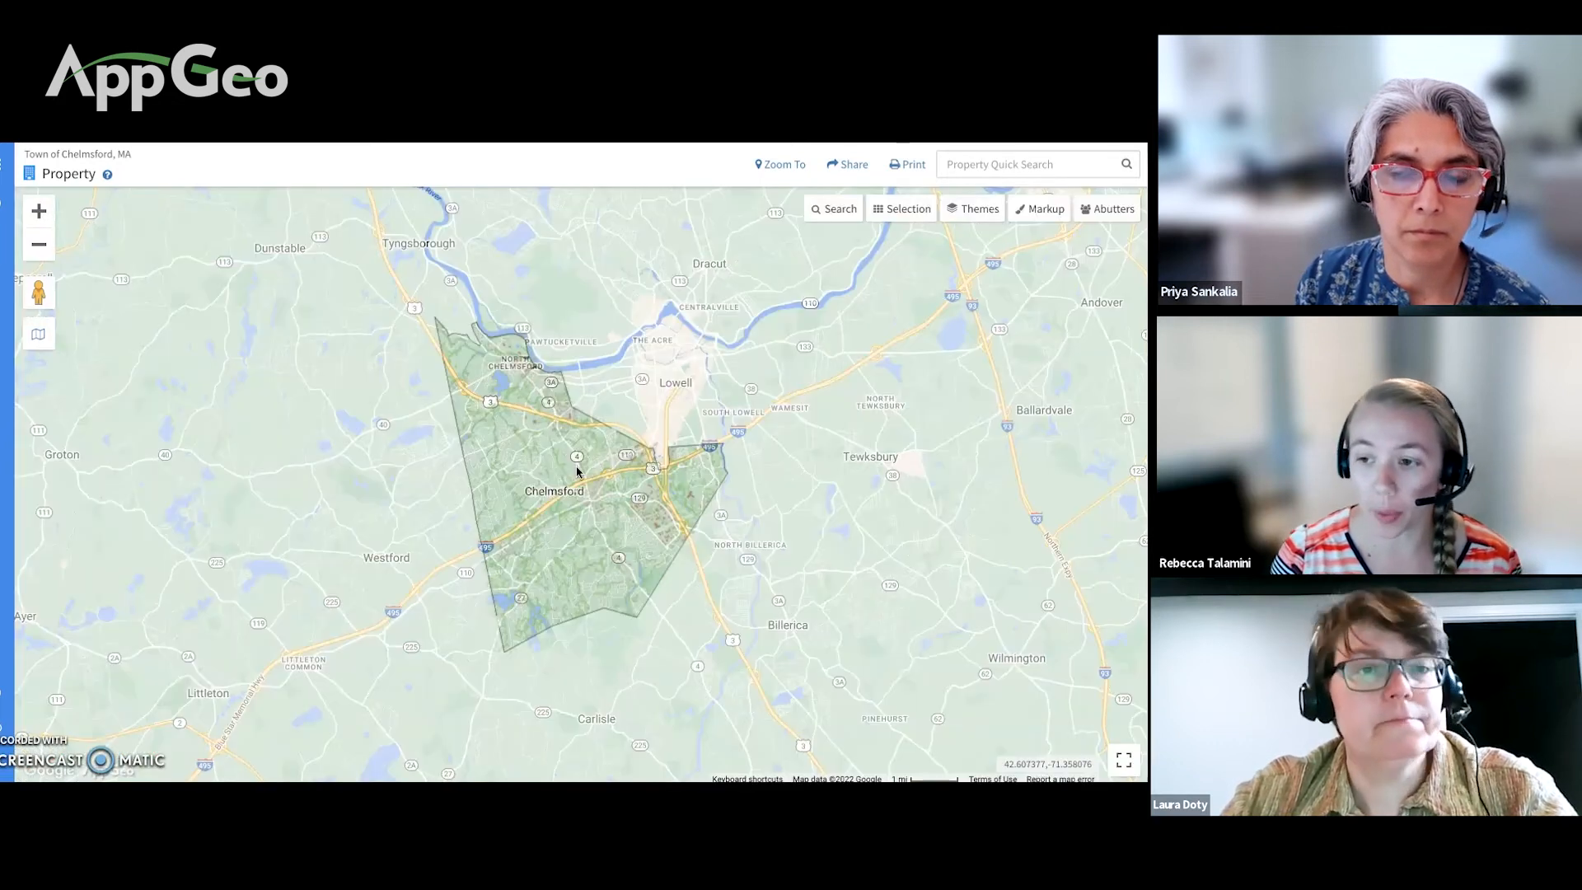
click(748, 399)
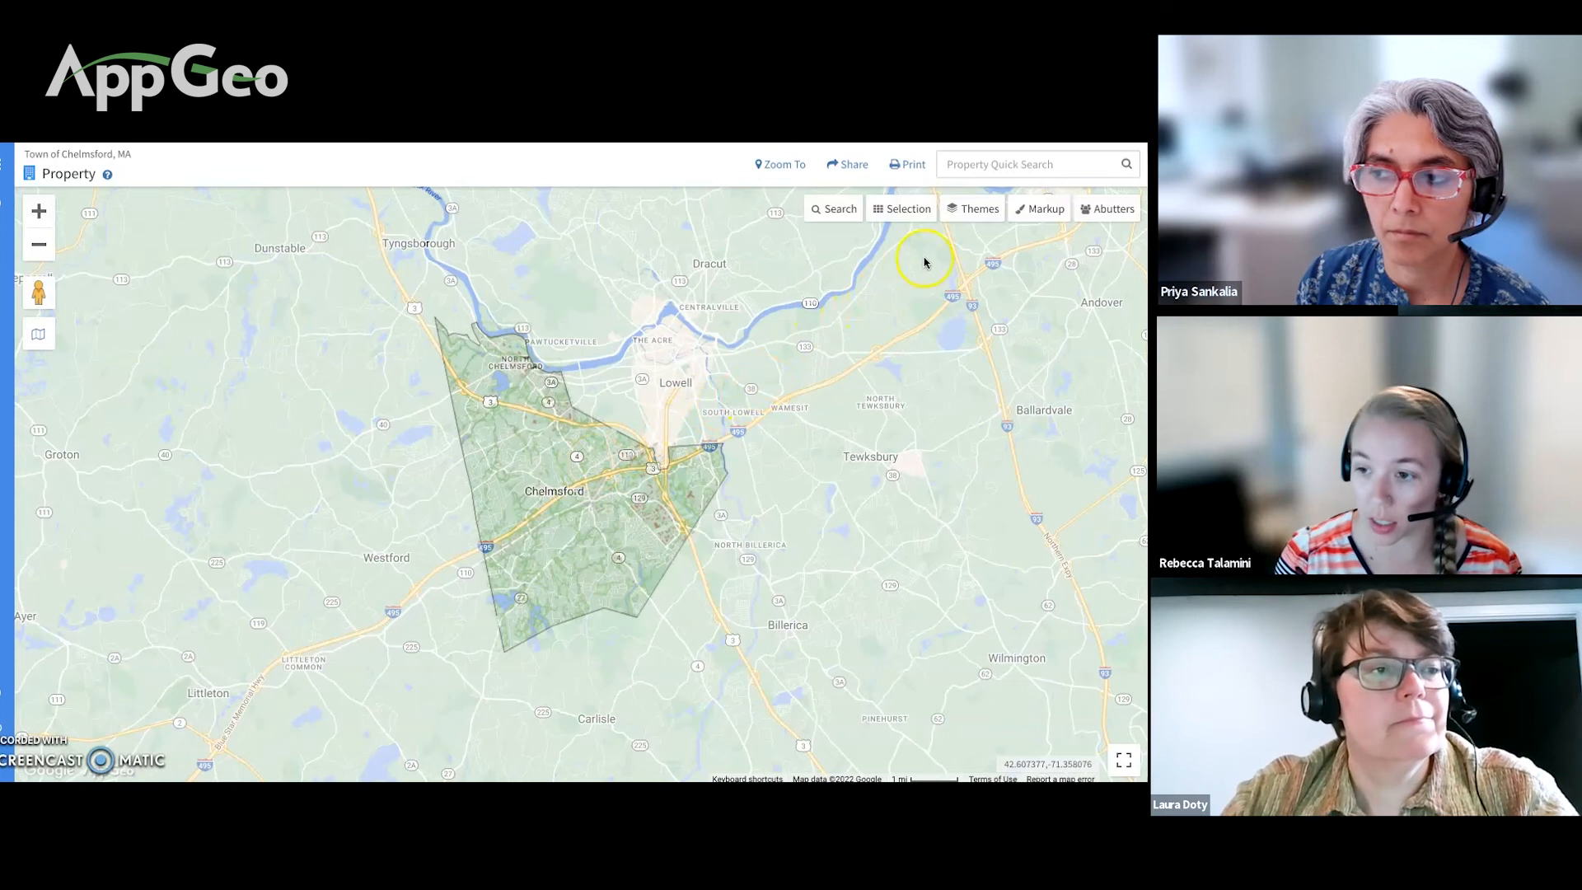
click(980, 211)
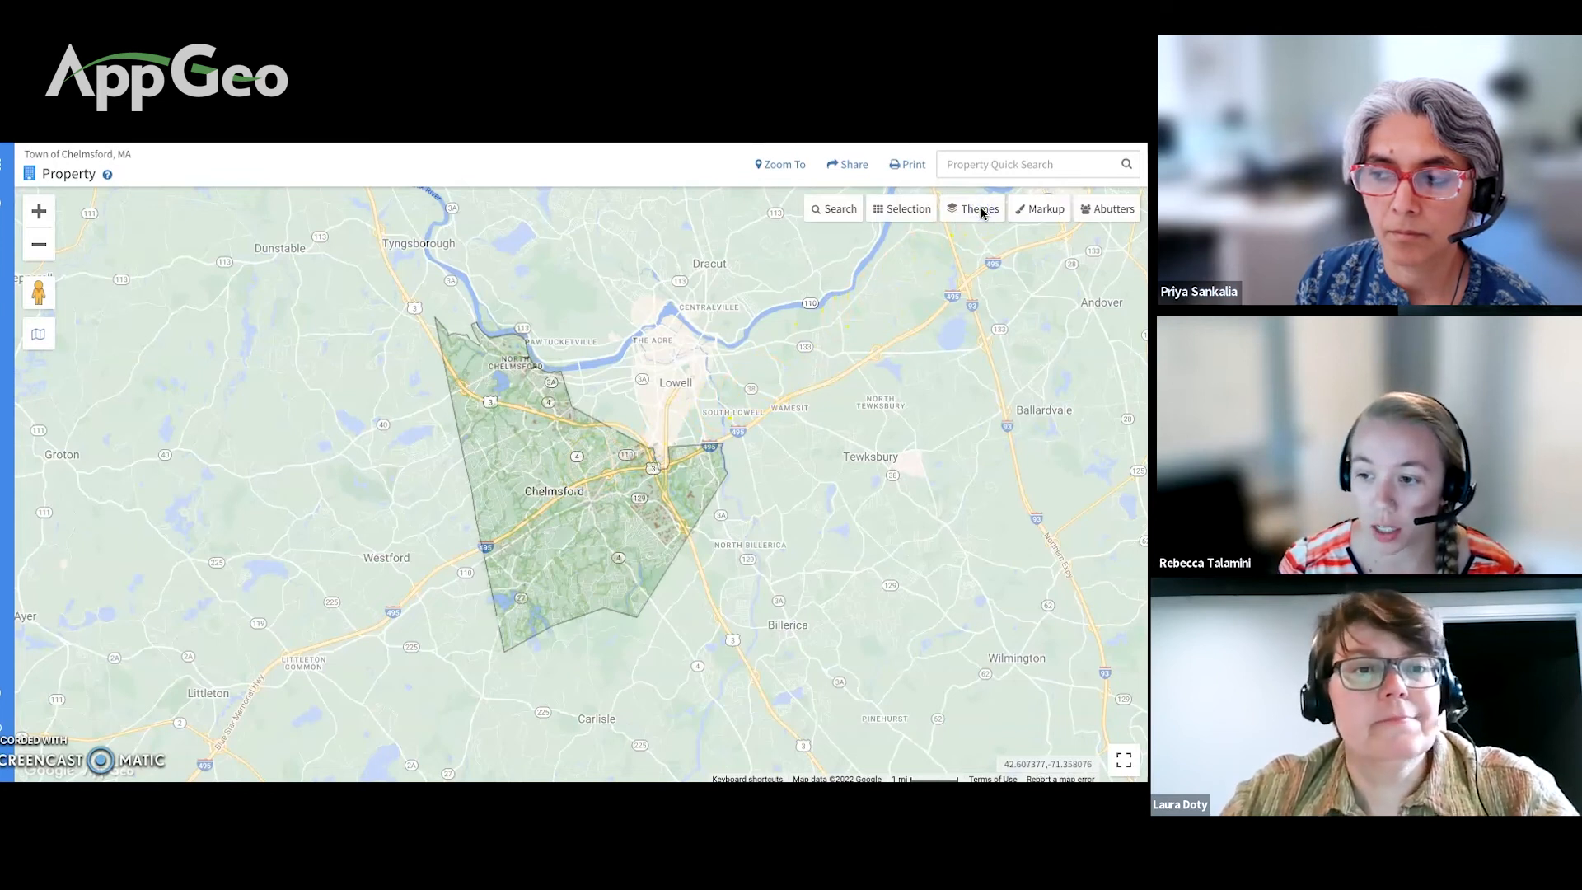
click(980, 210)
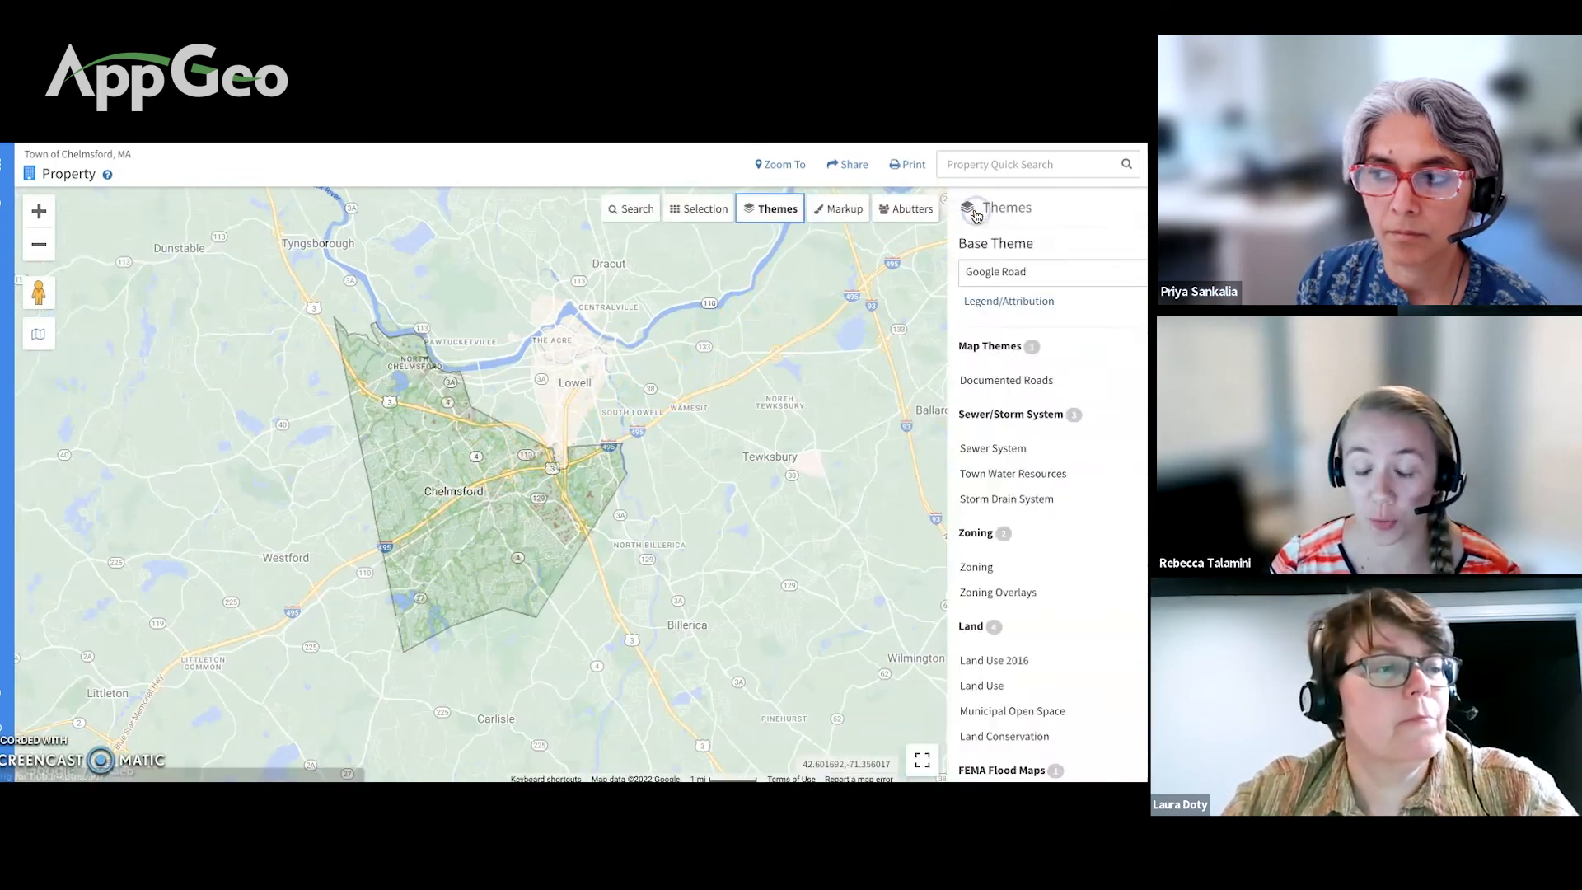
Step: Turn on the Sewer System layer and zoom toward the sewer lines near Route 3
scroll(1009, 428, down, 1)
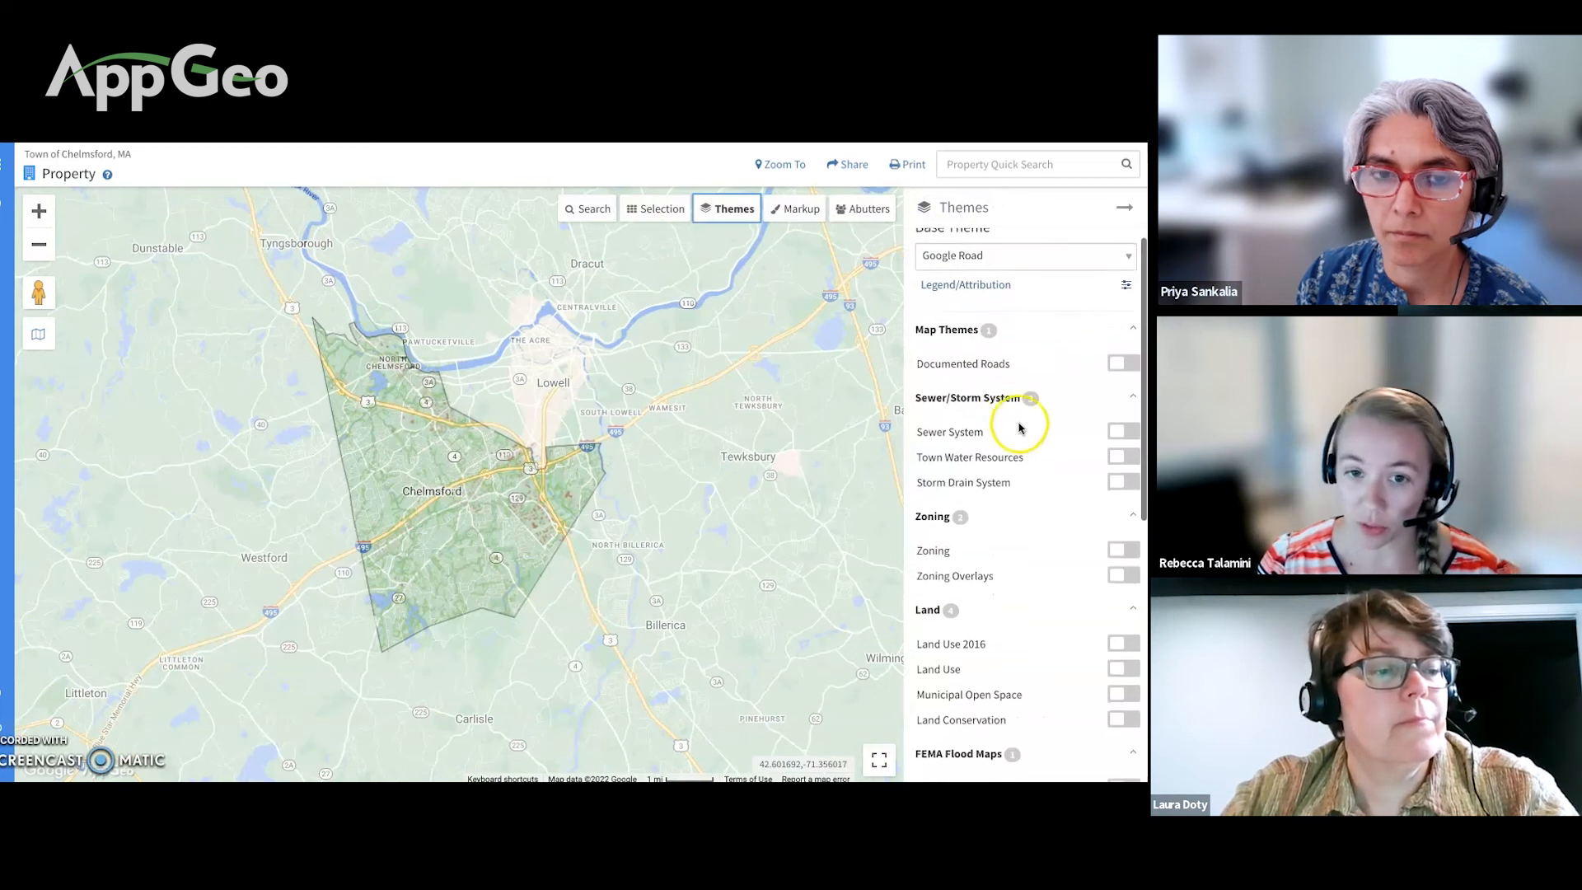
click(1121, 432)
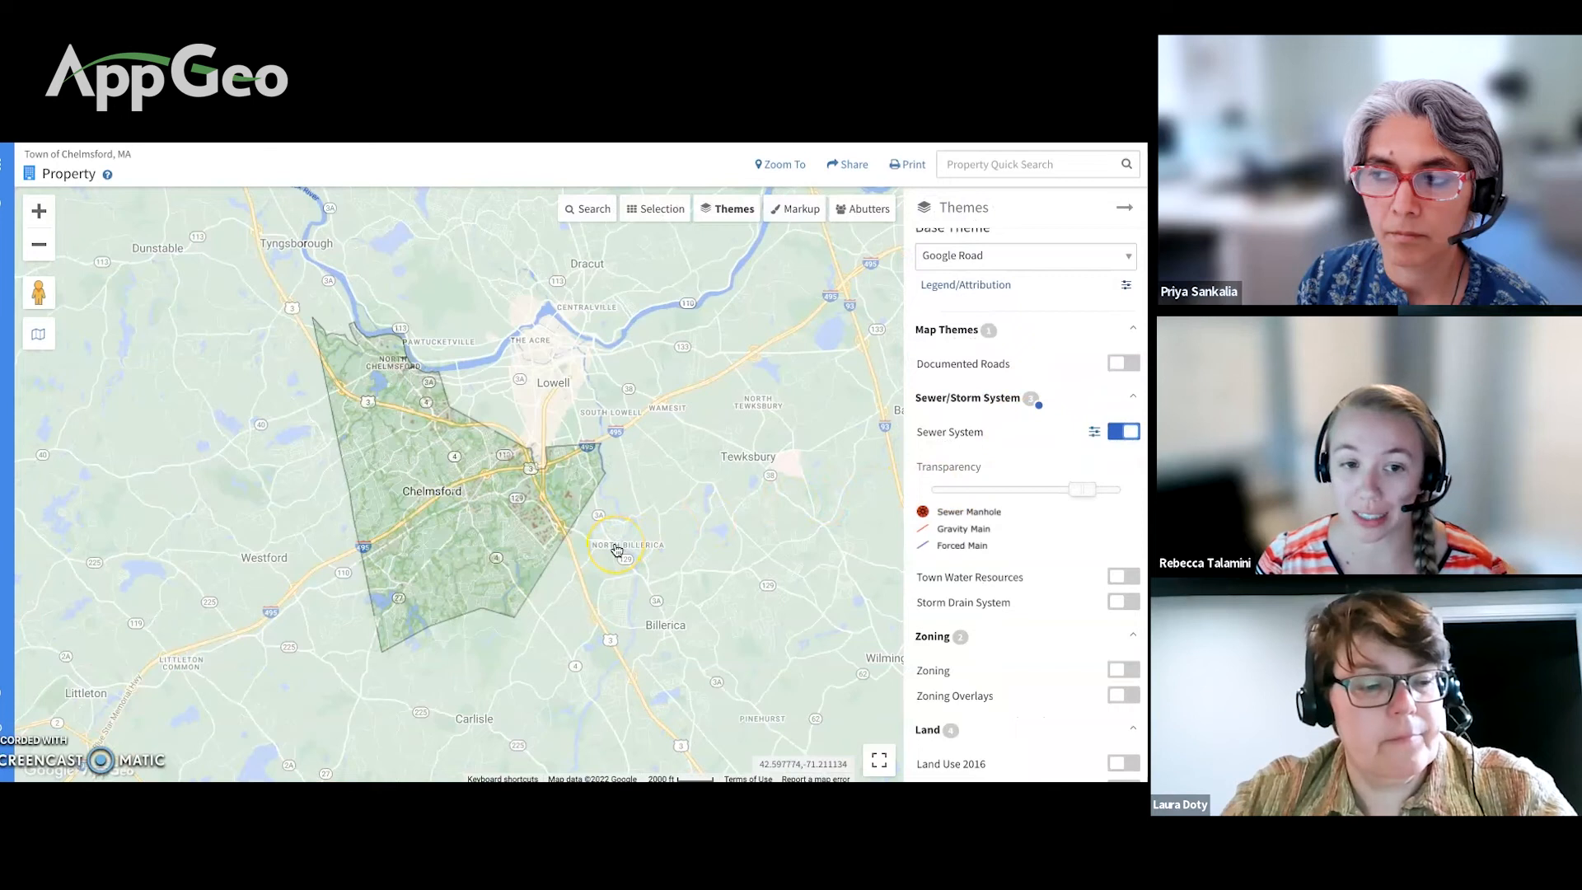
scroll(616, 549, up, 3)
drag(427, 537, 656, 536)
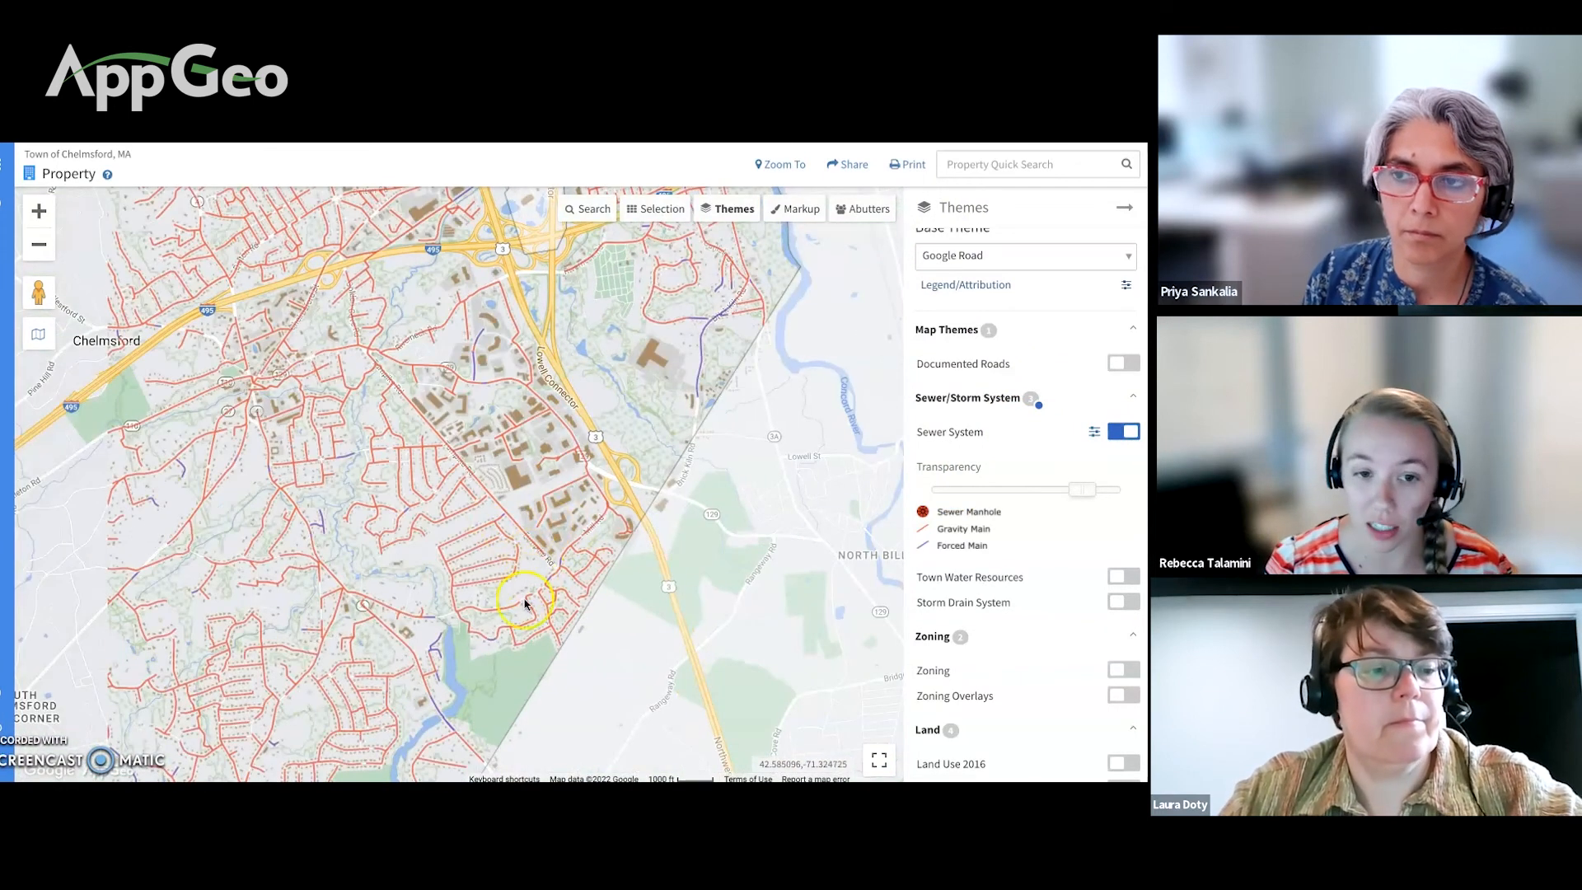
scroll(525, 628, up, 1)
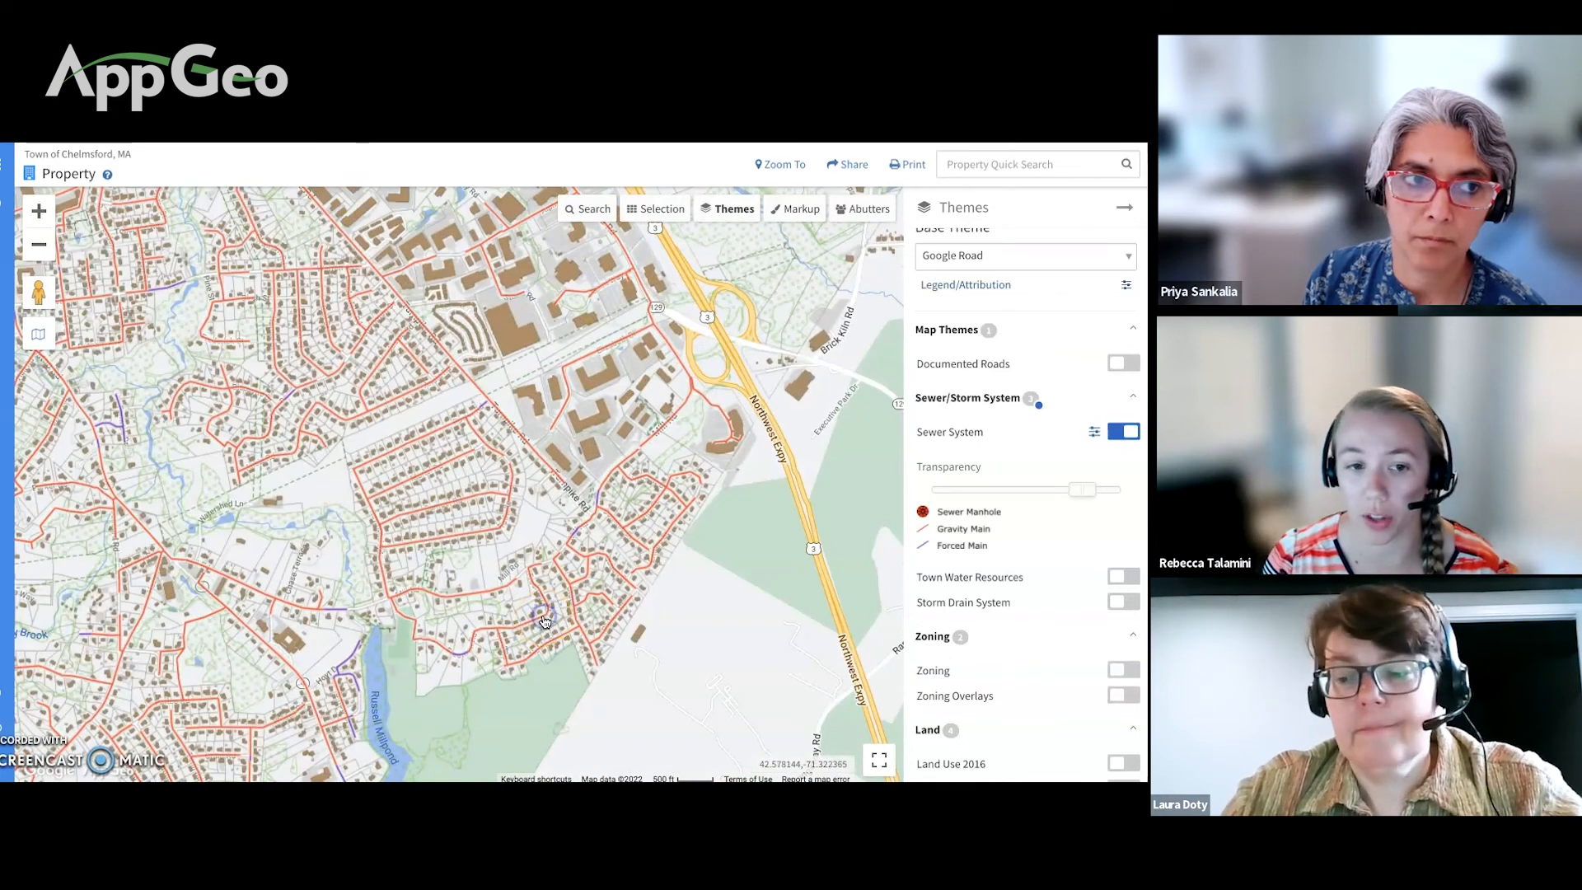
Step: Read sewer main SG-0794's attributes (gravity, 209 length, 0.0034 slope, PVC, PDF) and replay the clip
click(545, 621)
click(590, 548)
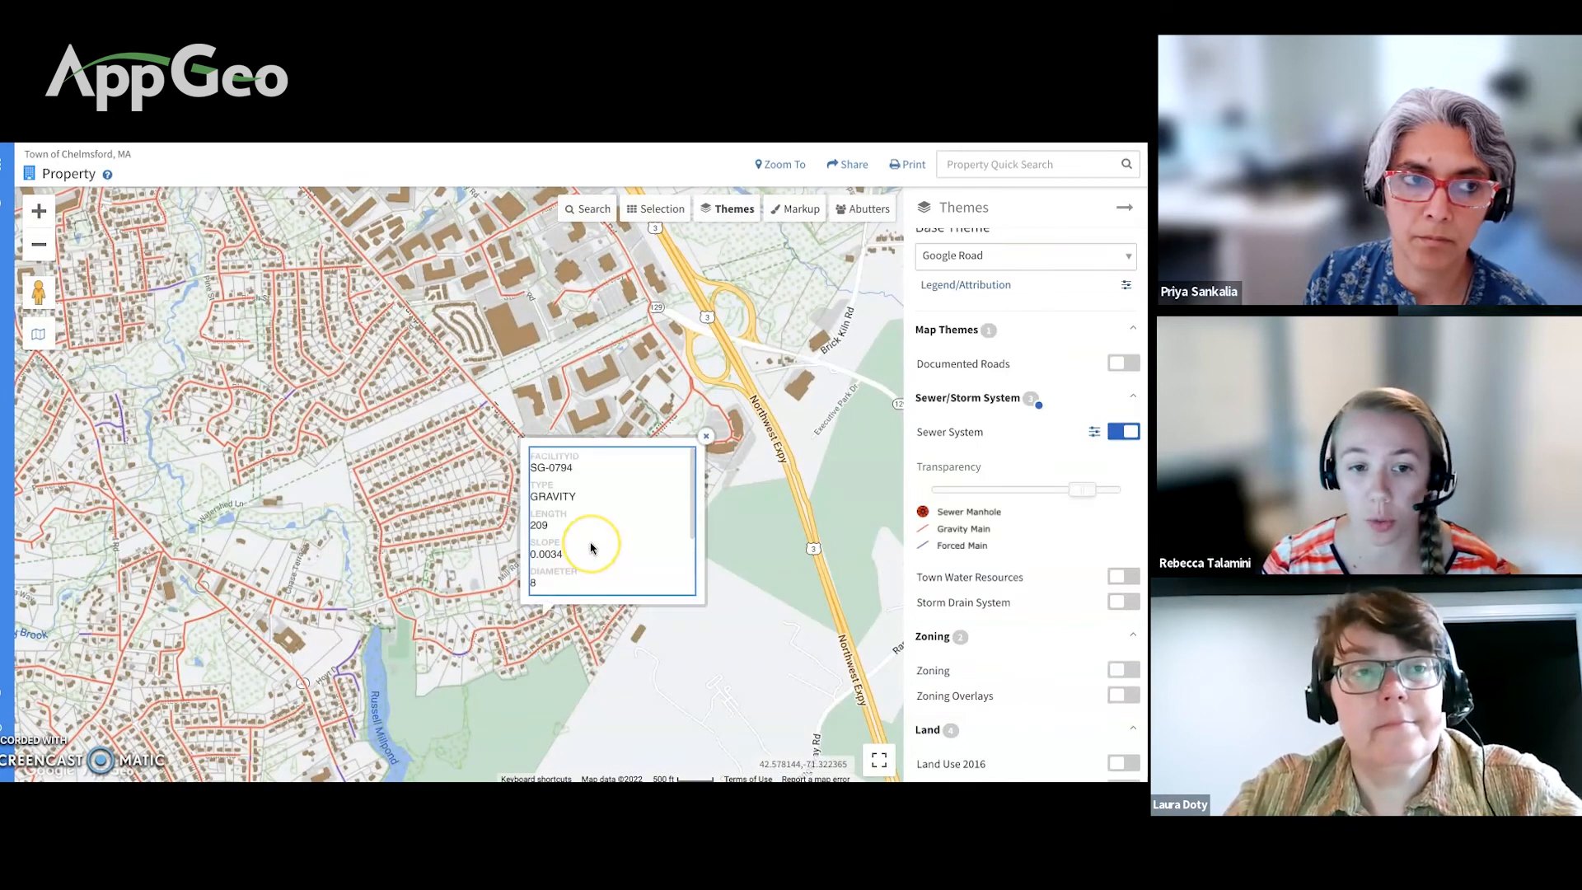
scroll(591, 548, down, 3)
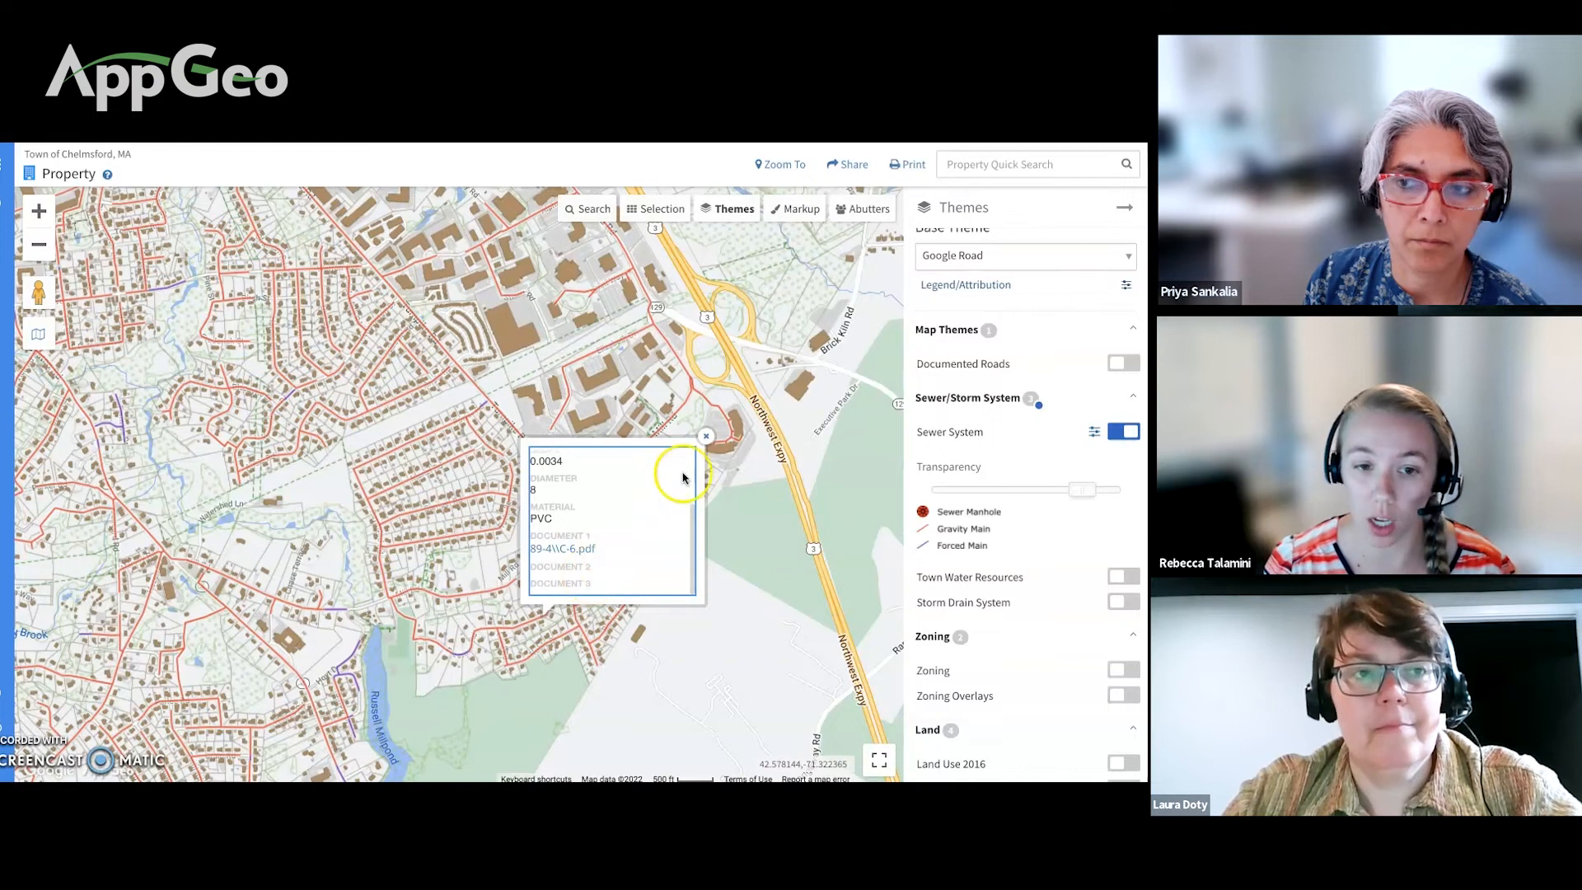
scroll(591, 549, up, 2)
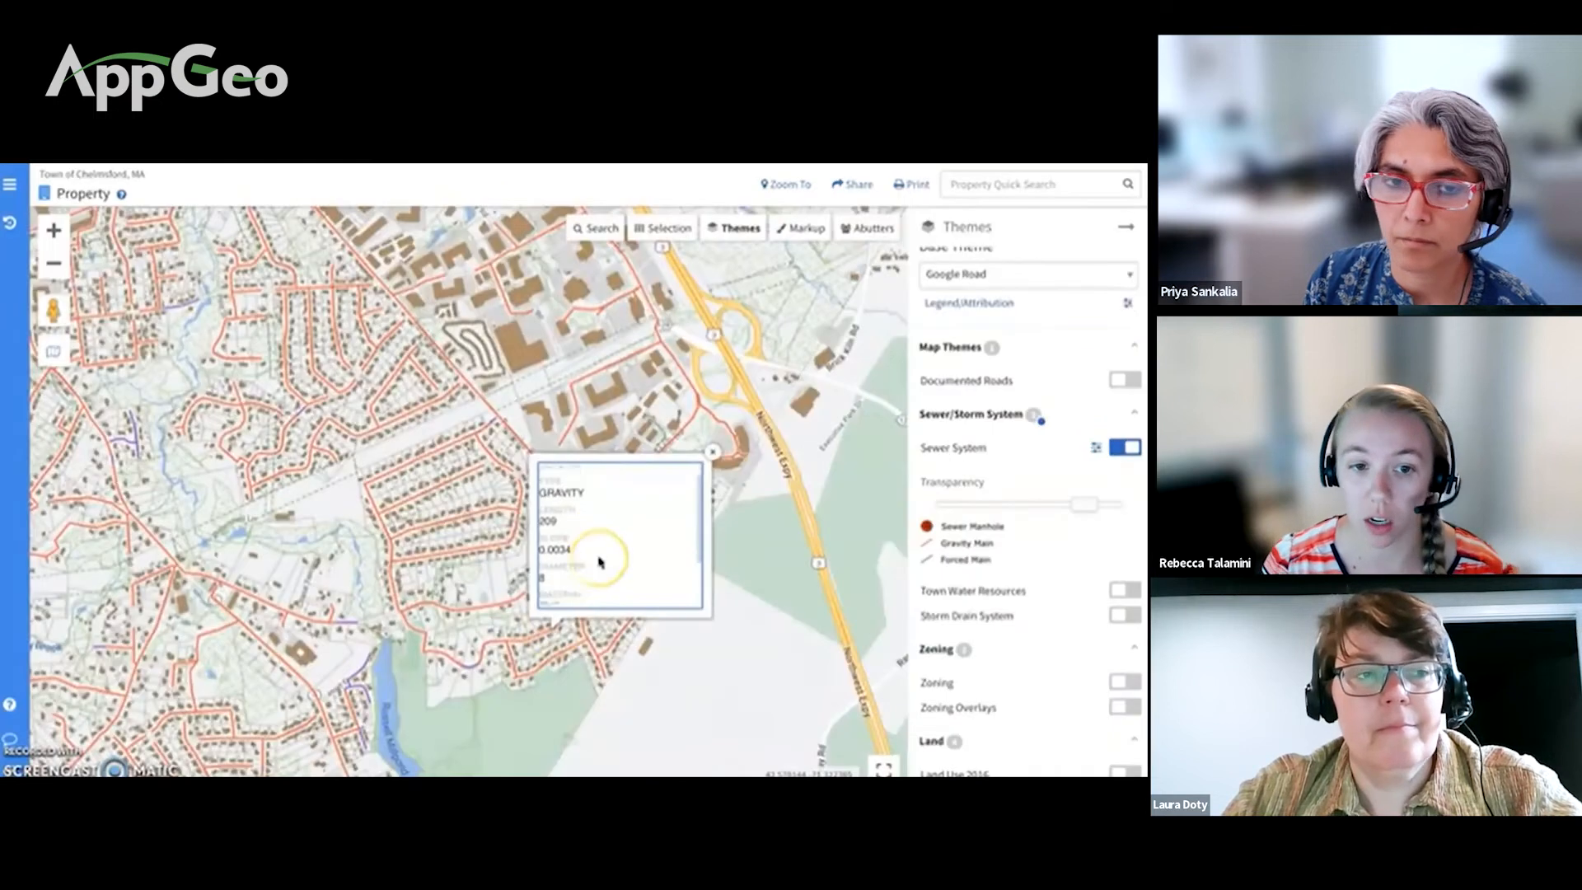
scroll(599, 561, down, 3)
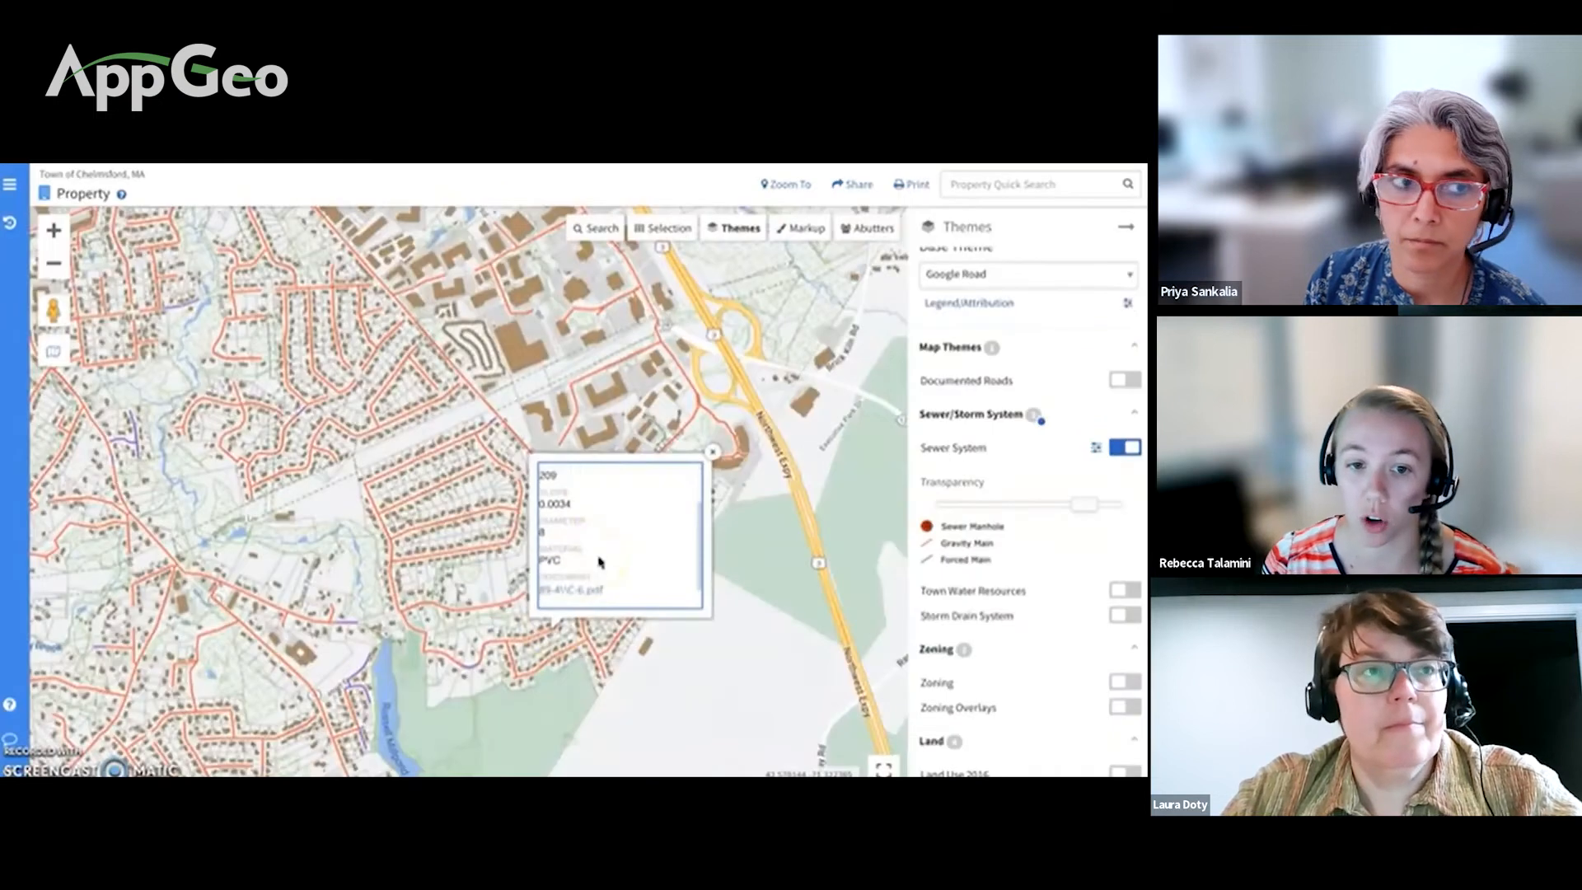
click(597, 589)
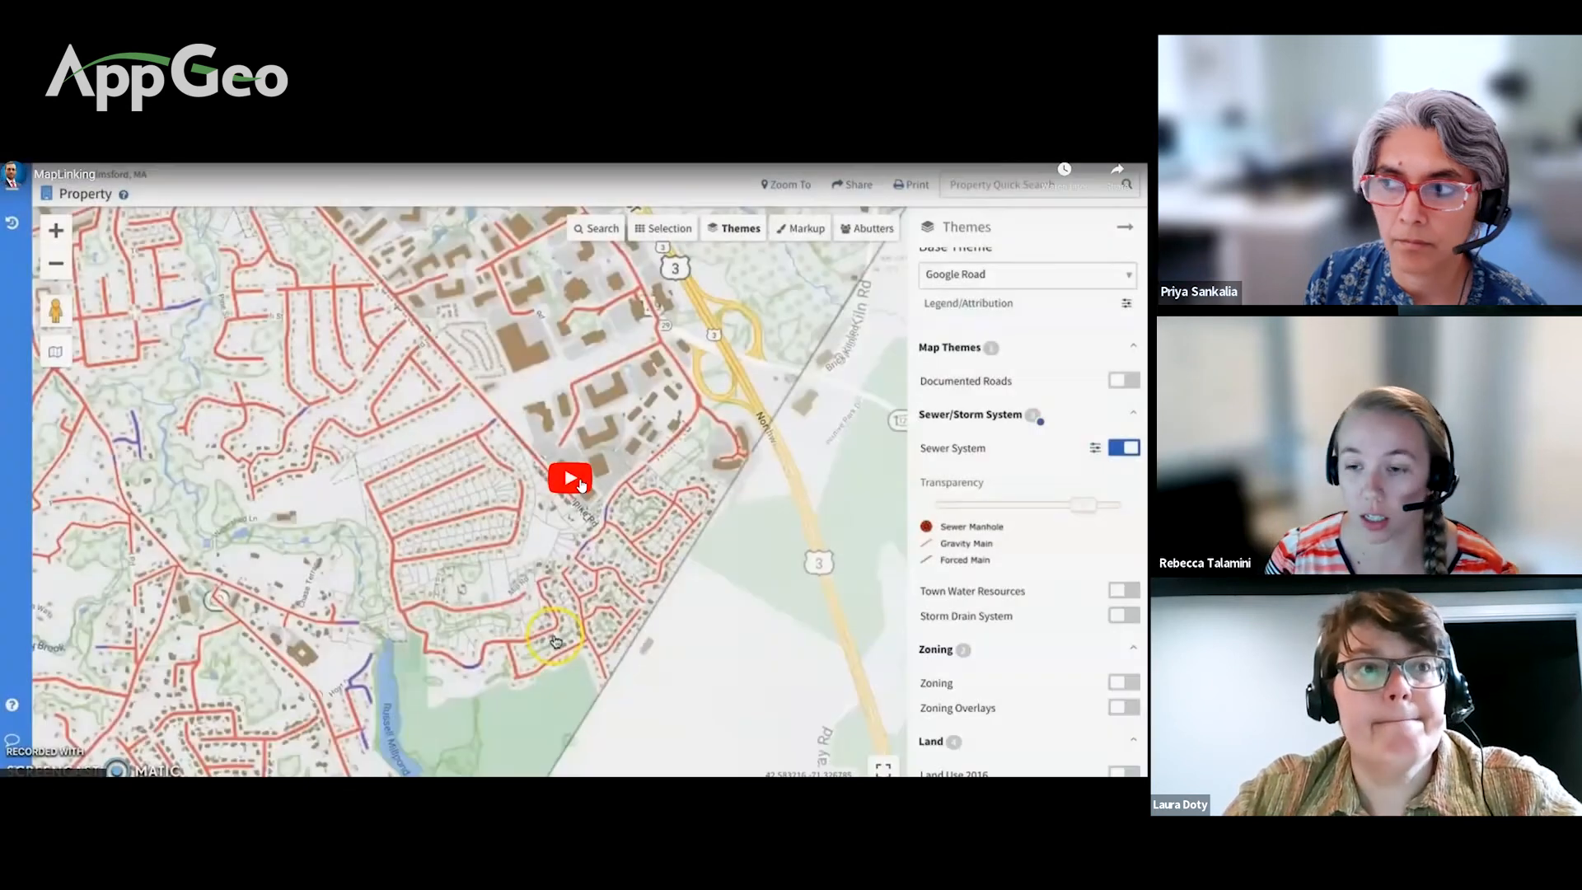
click(582, 485)
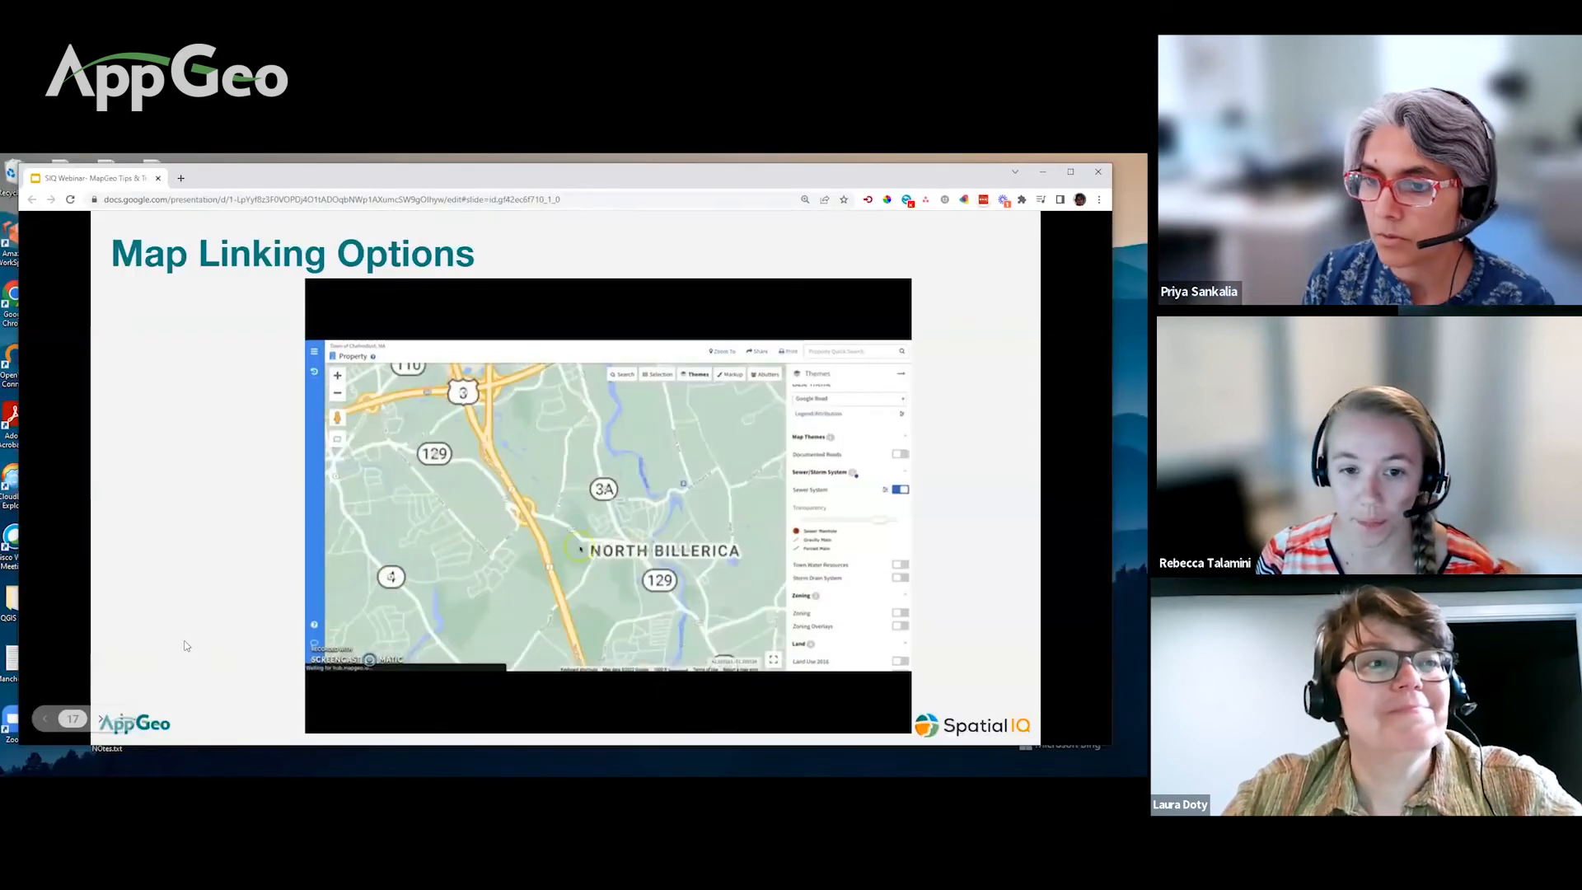
Step: Advance the slideshow to the Property Panel Spatial Overlays slide
mouse_move(103, 721)
click(102, 719)
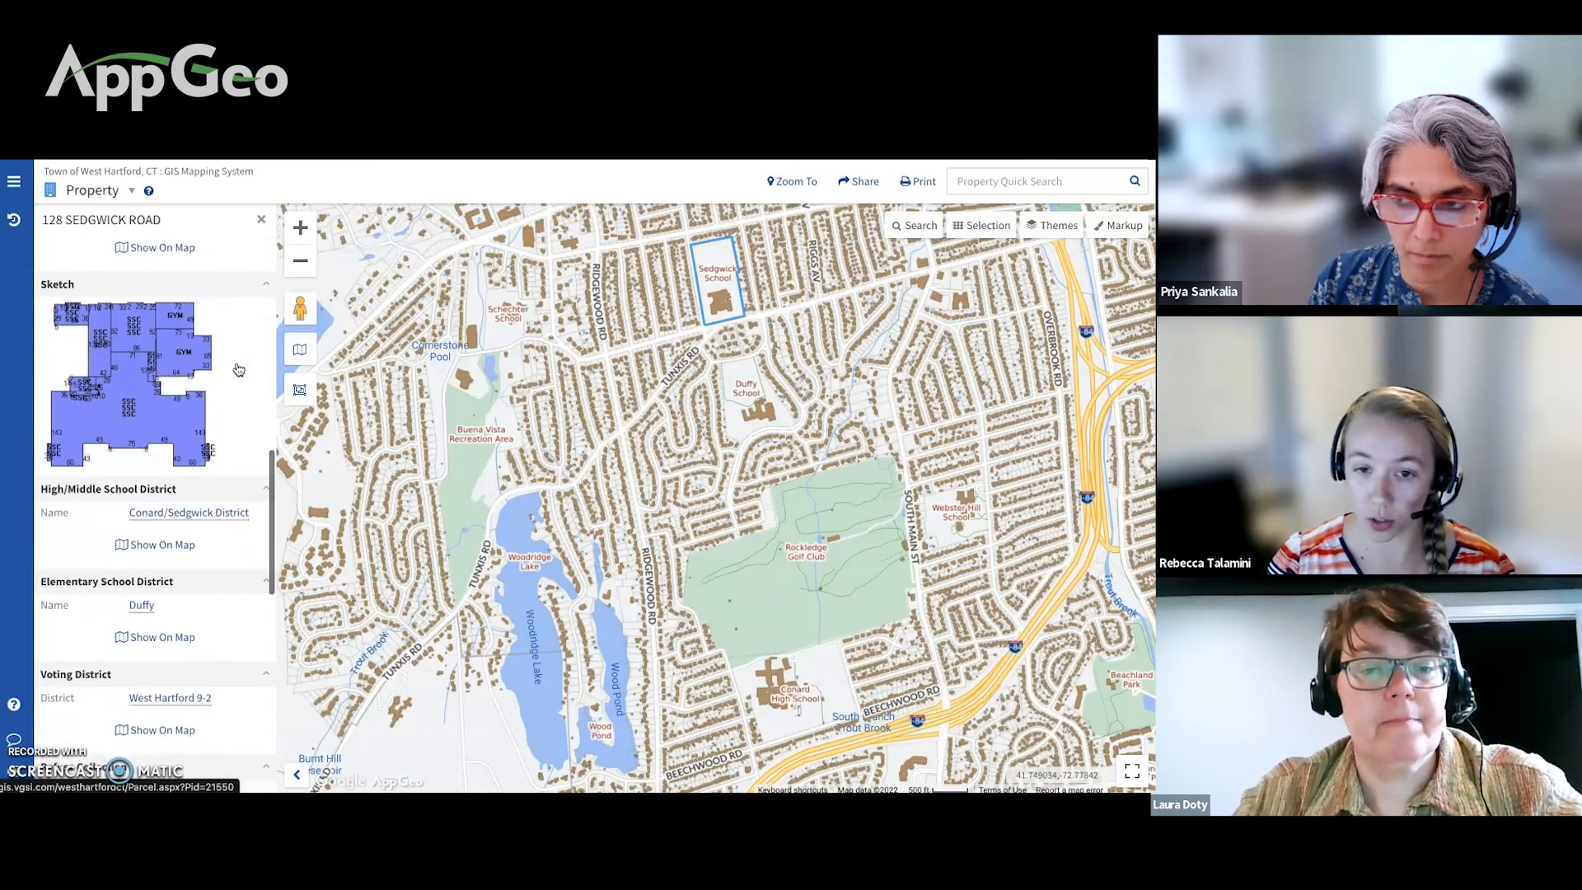
scroll(238, 370, down, 1)
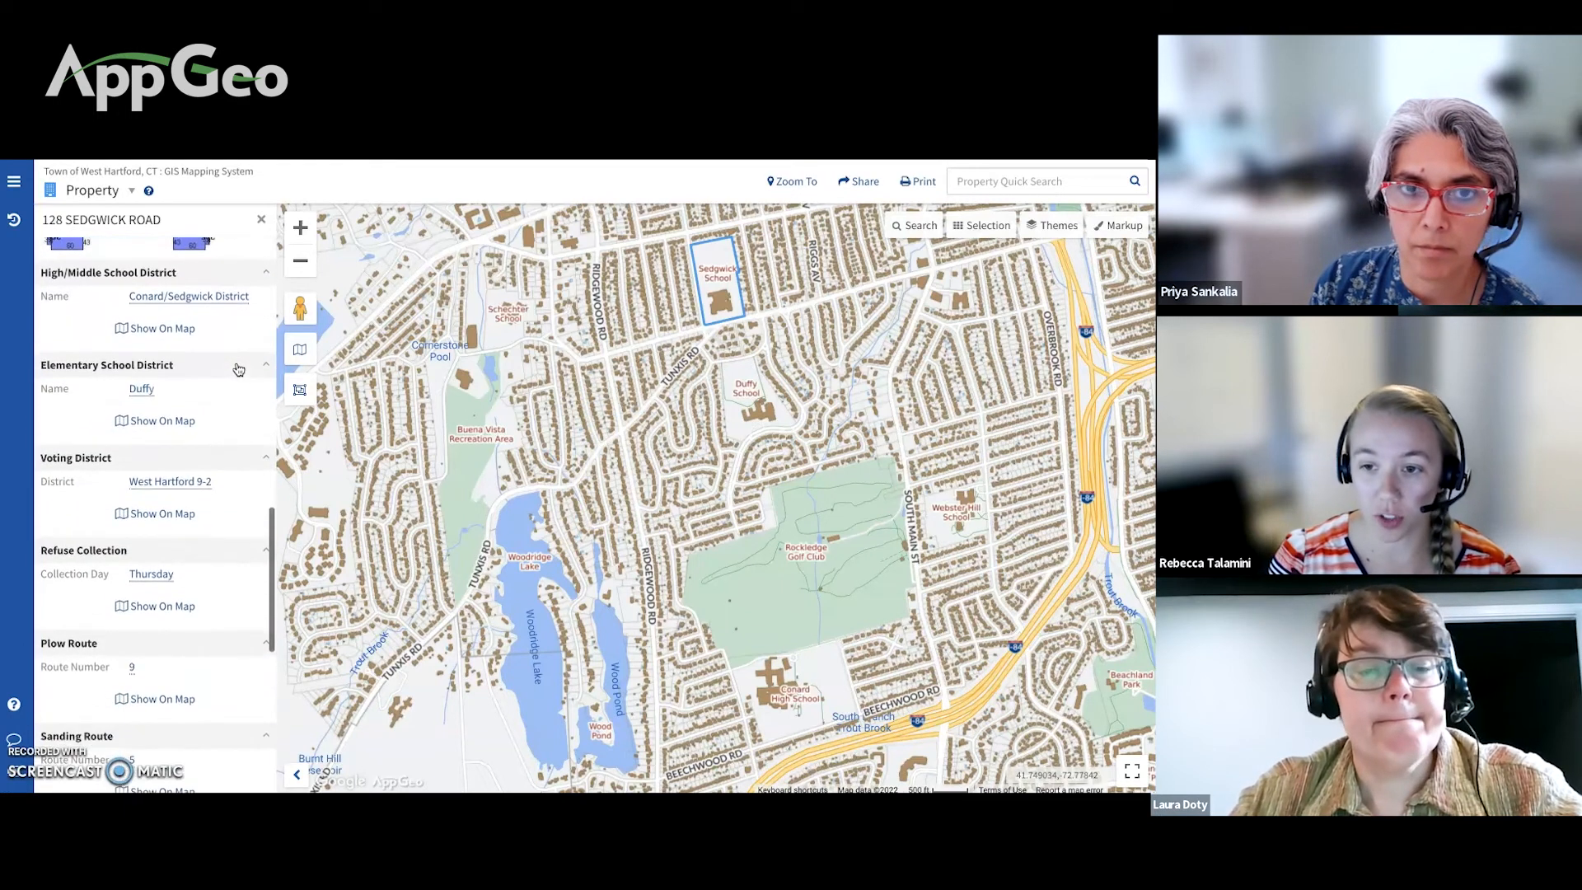
scroll(238, 369, down, 1)
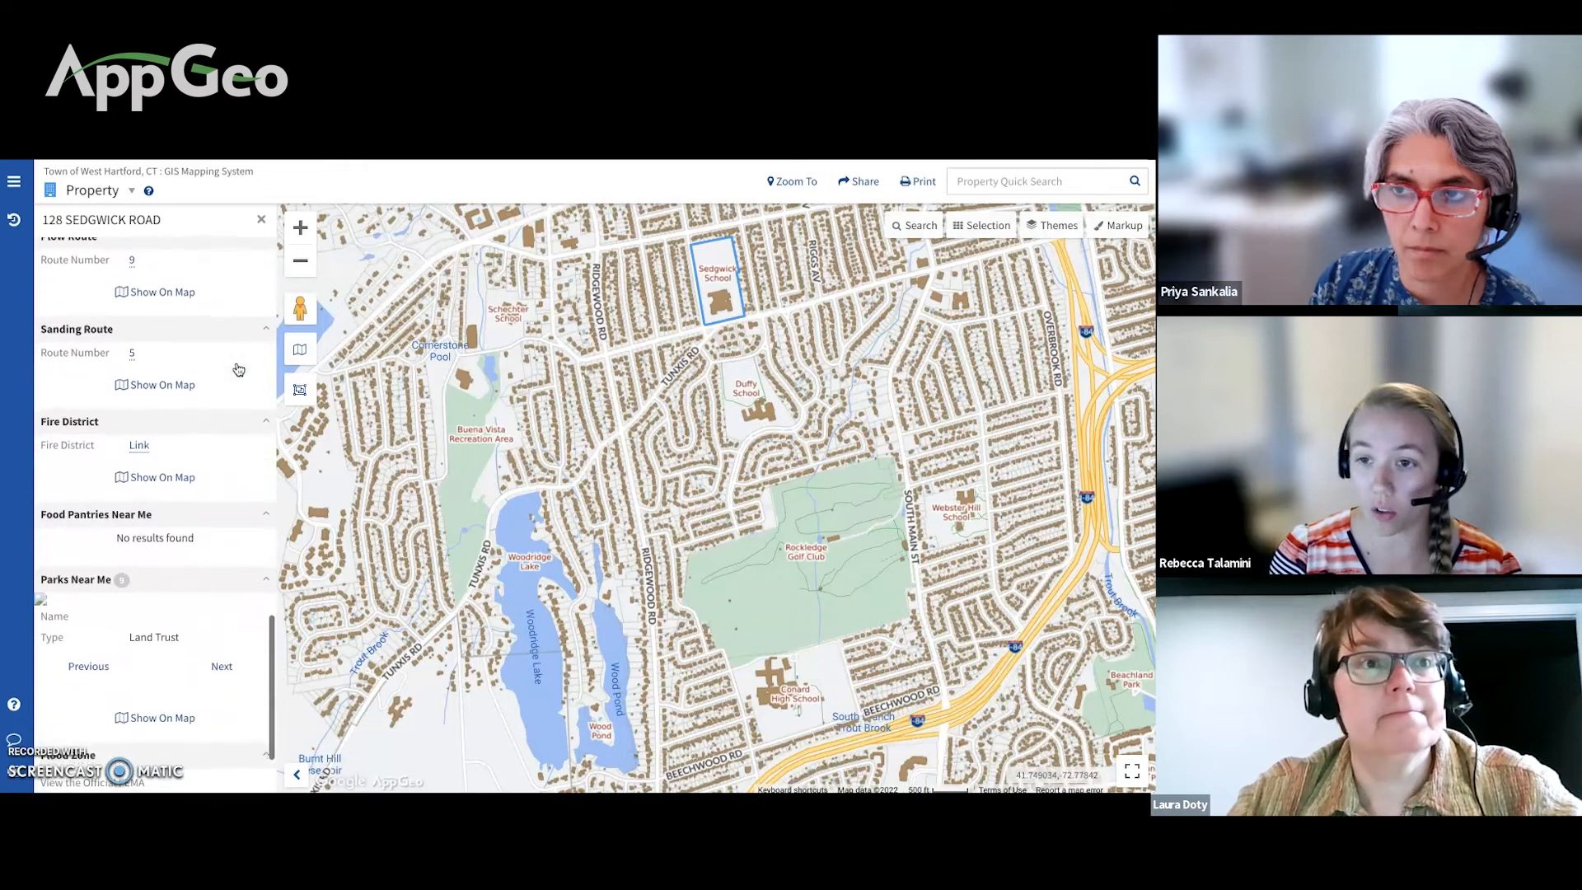
scroll(239, 369, down, 1)
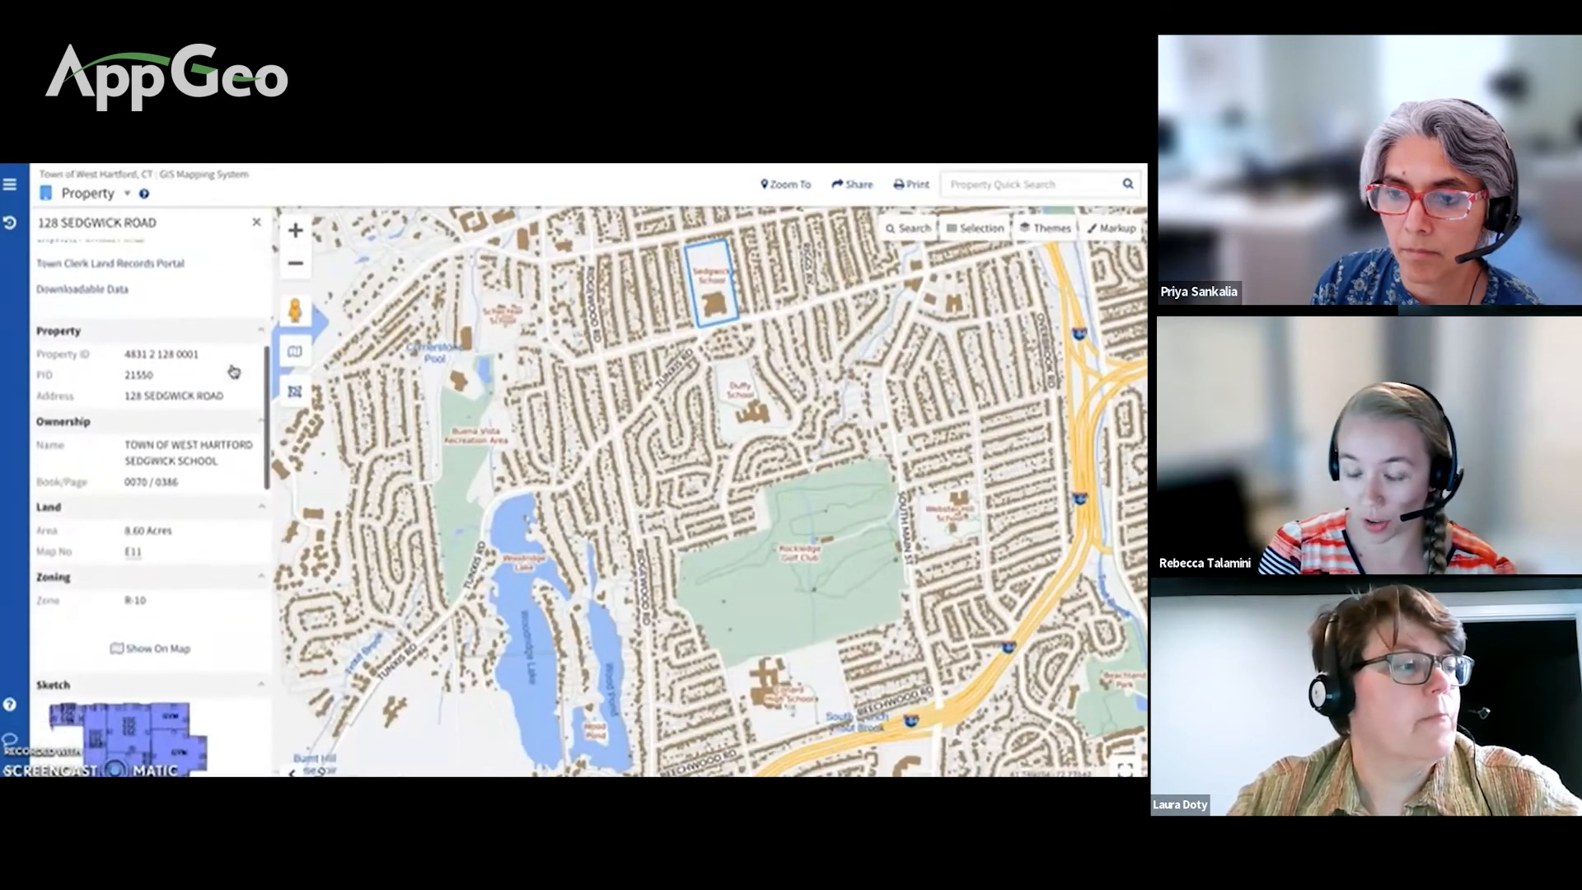
scroll(234, 372, down, 1)
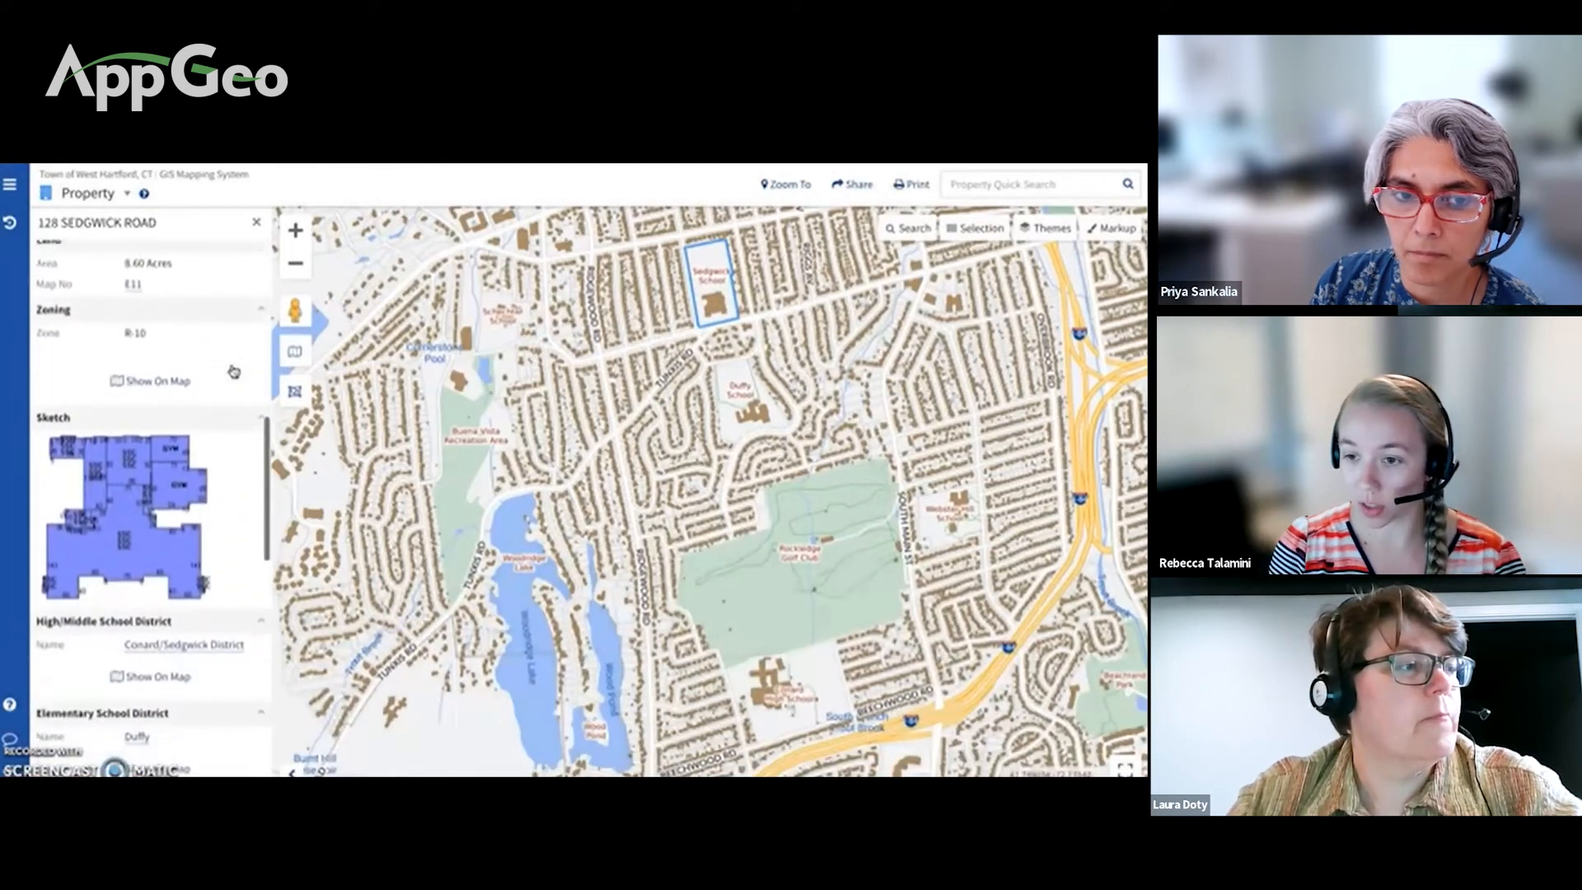
scroll(234, 372, down, 2)
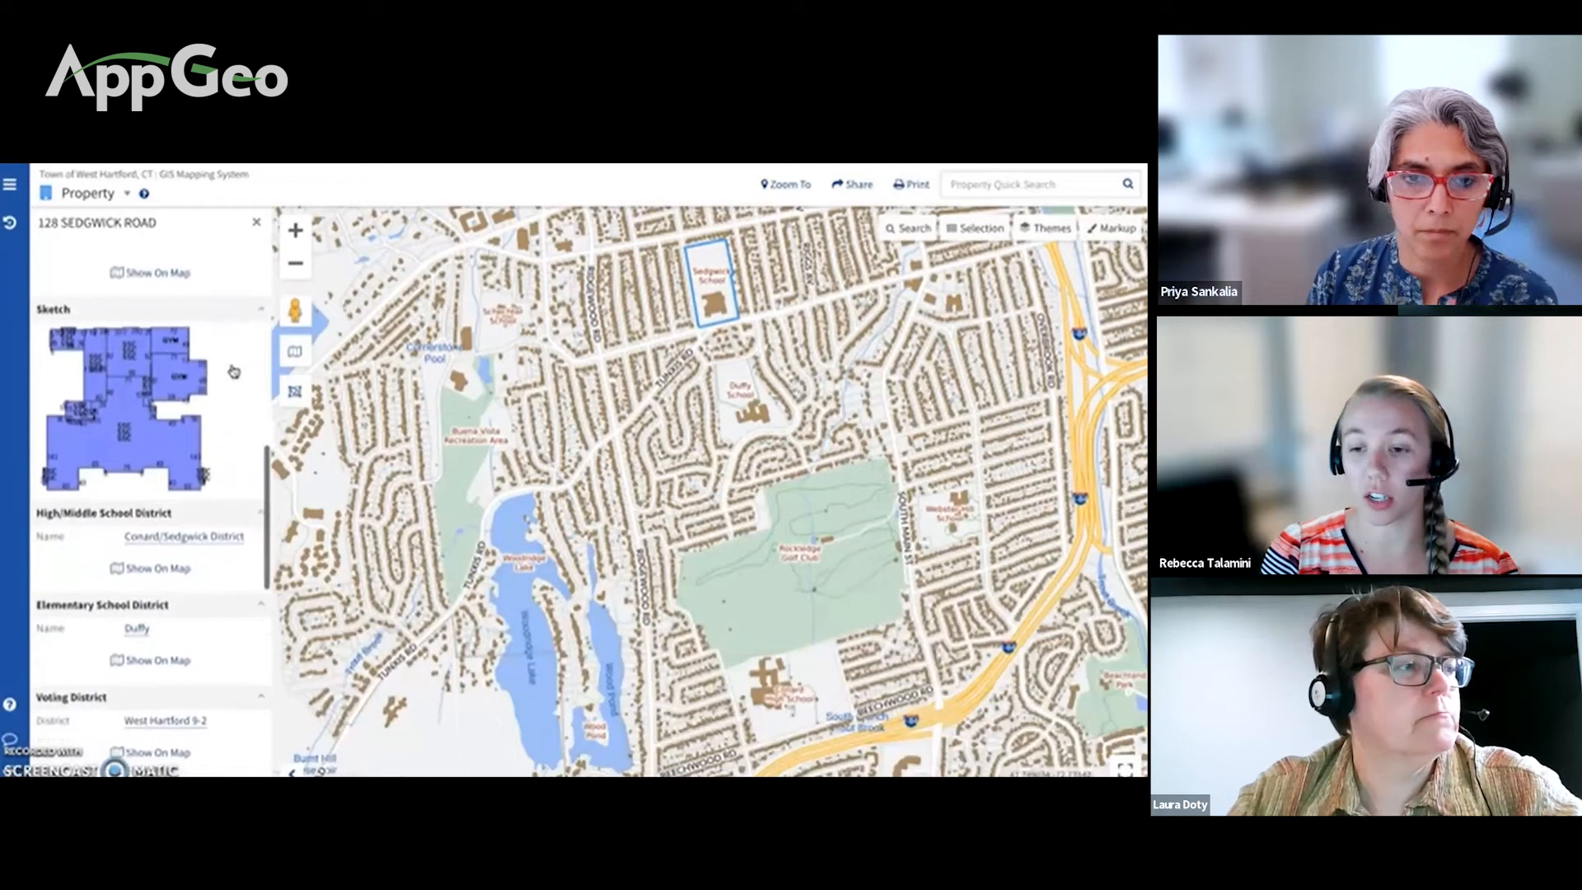
scroll(234, 371, down, 1)
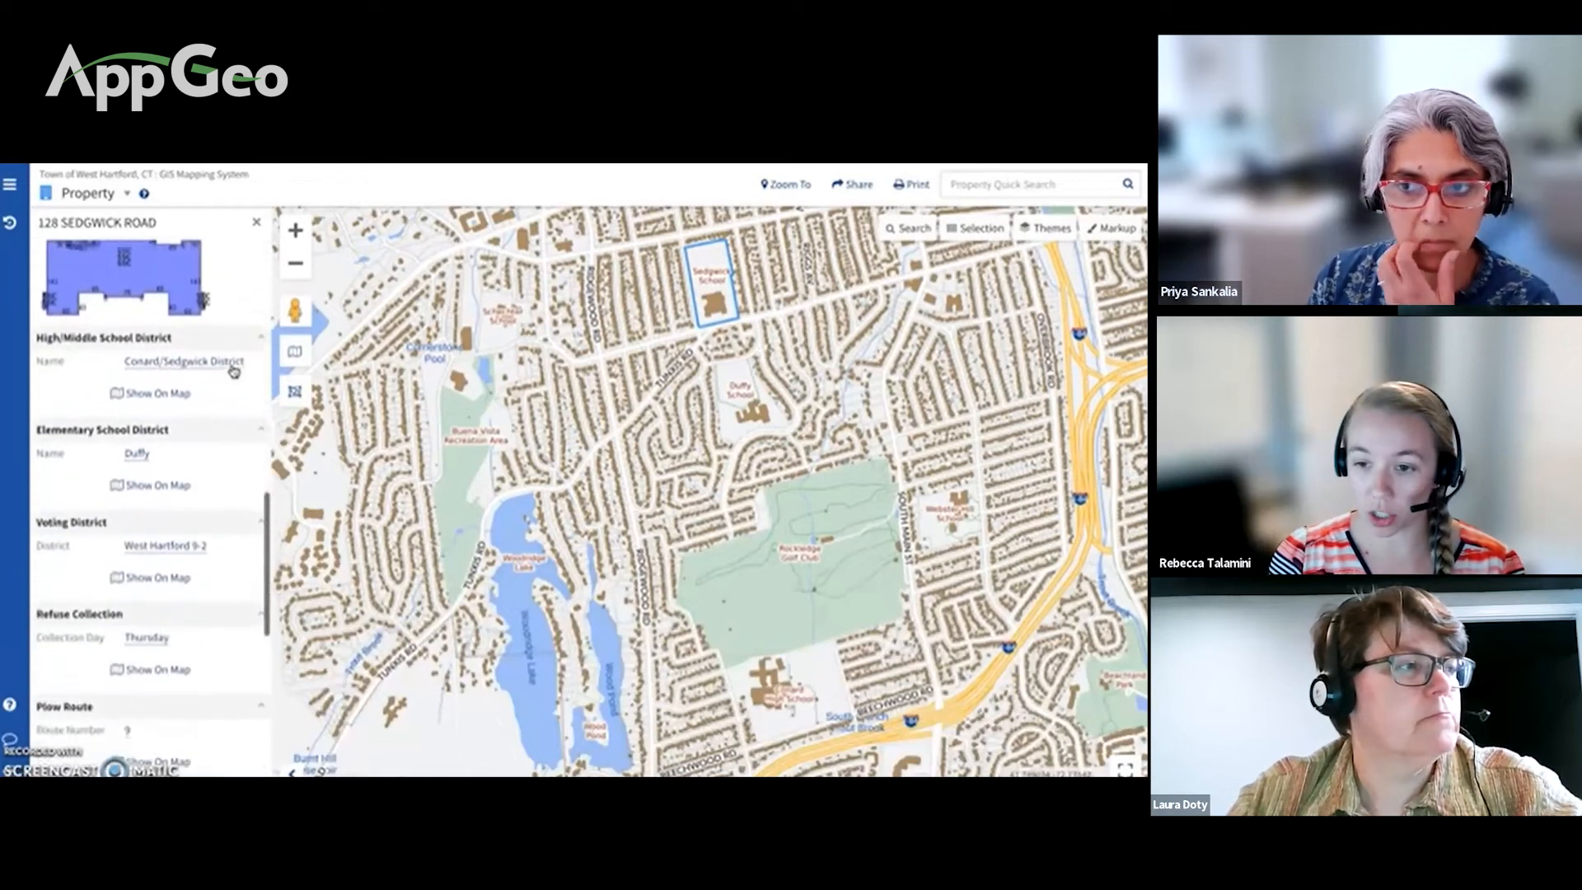
scroll(234, 372, down, 3)
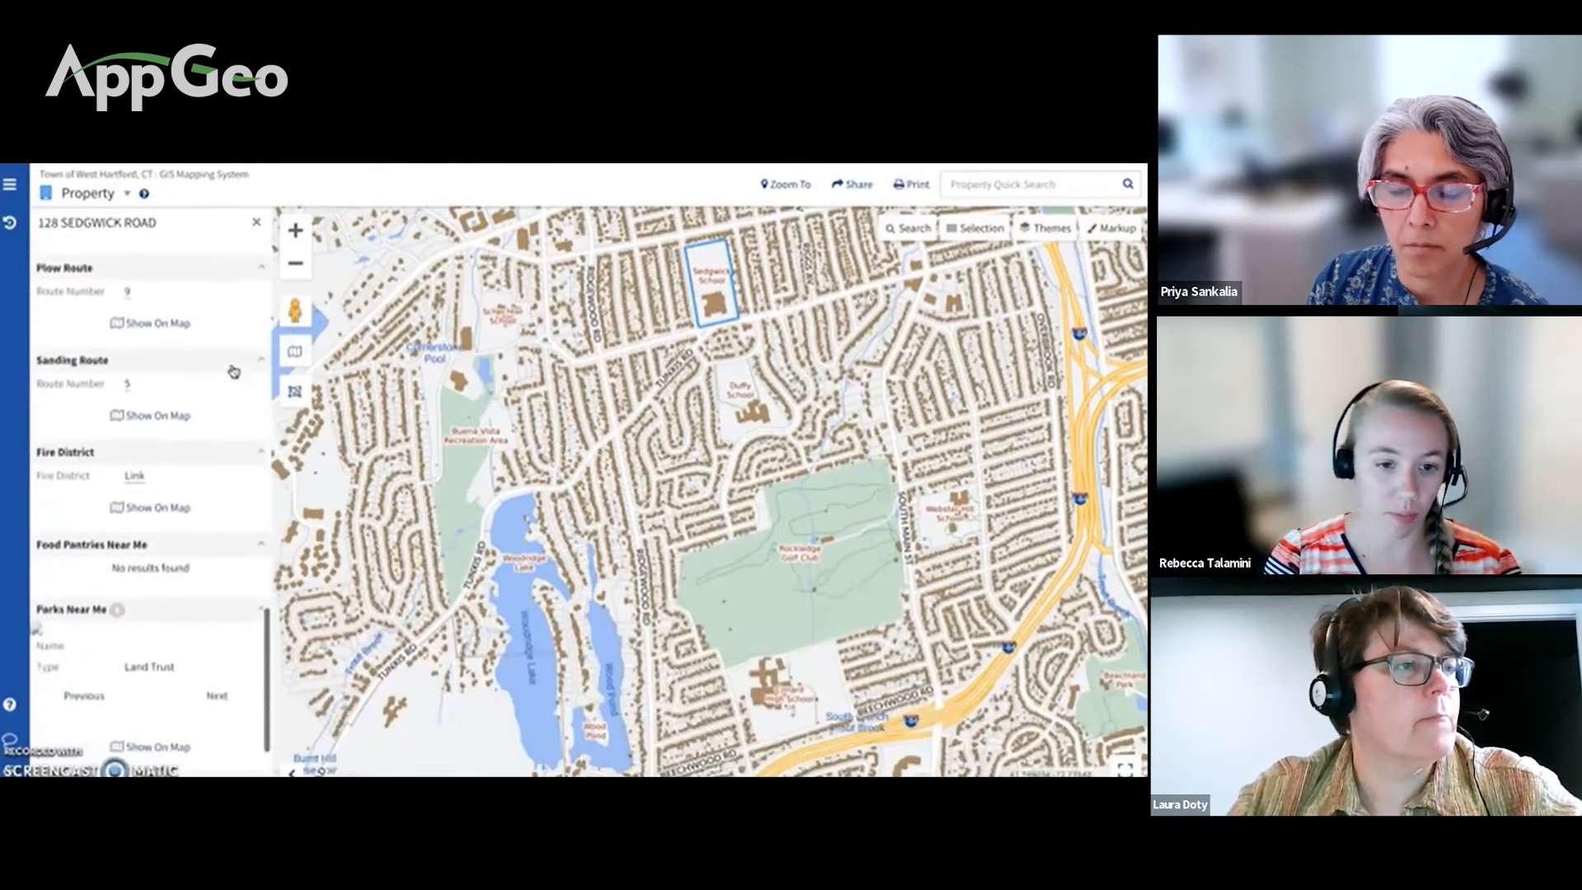
scroll(234, 372, down, 2)
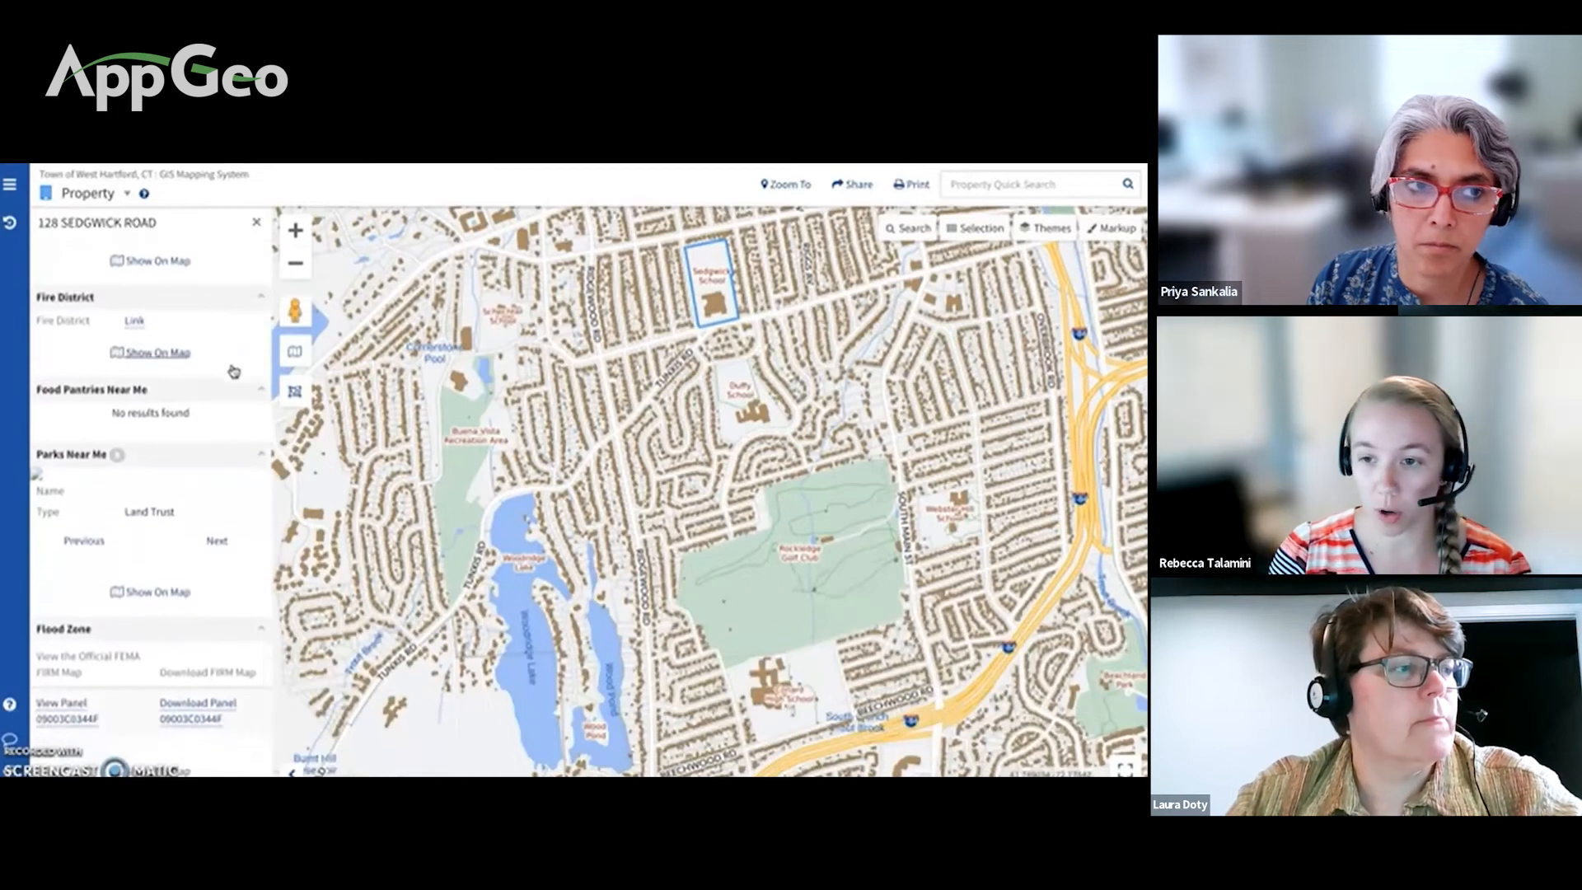
Step: Show the fire district on the map, then review refuse, plow, sanding and flood zone overlays
click(134, 261)
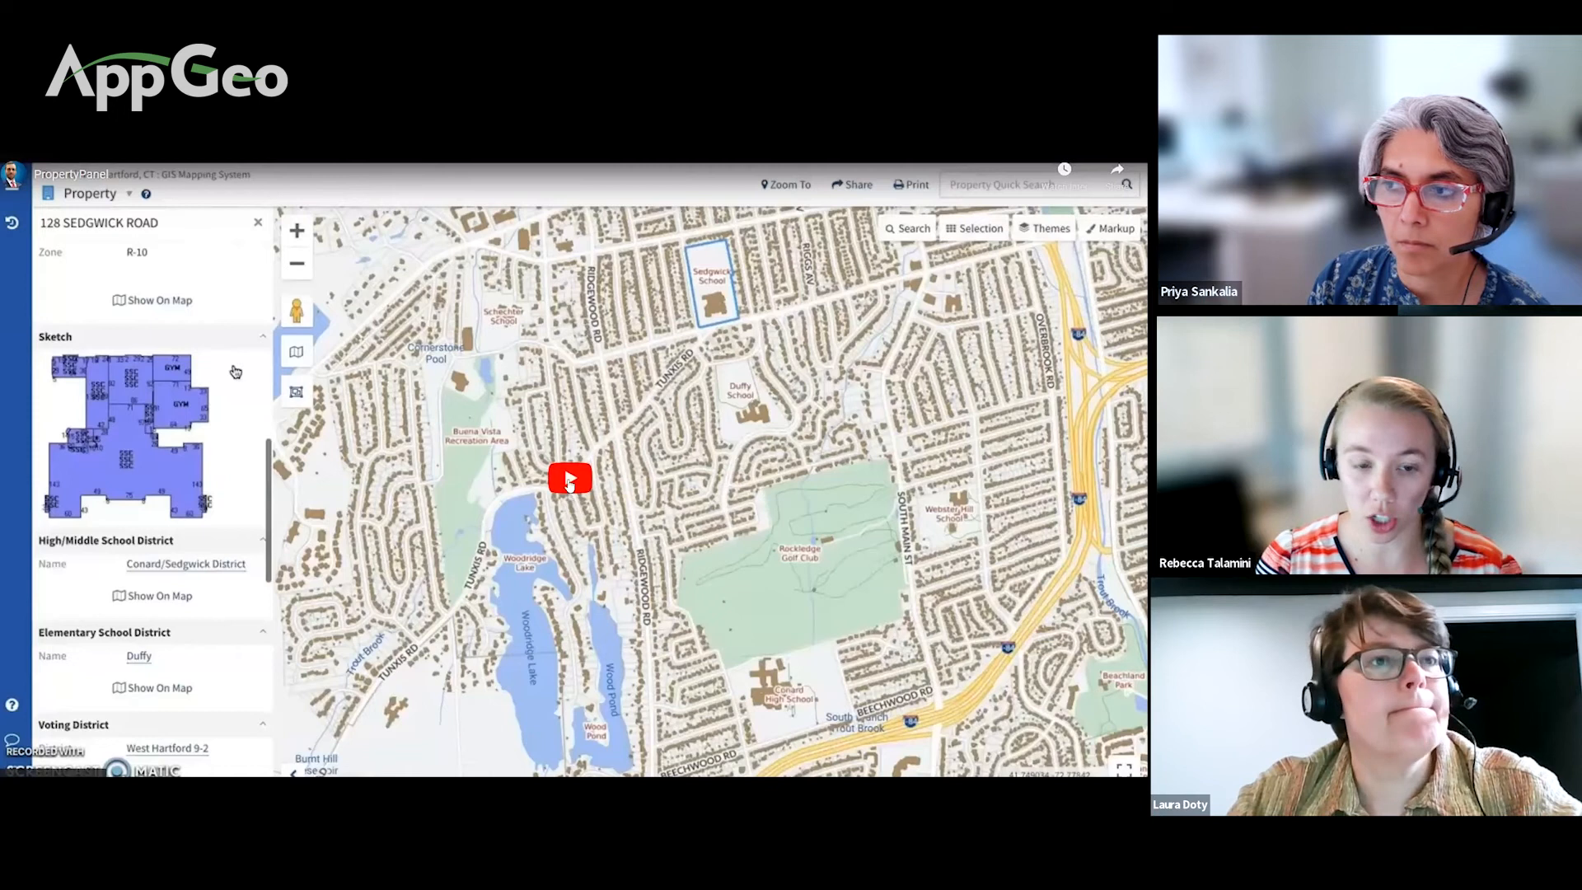
click(568, 479)
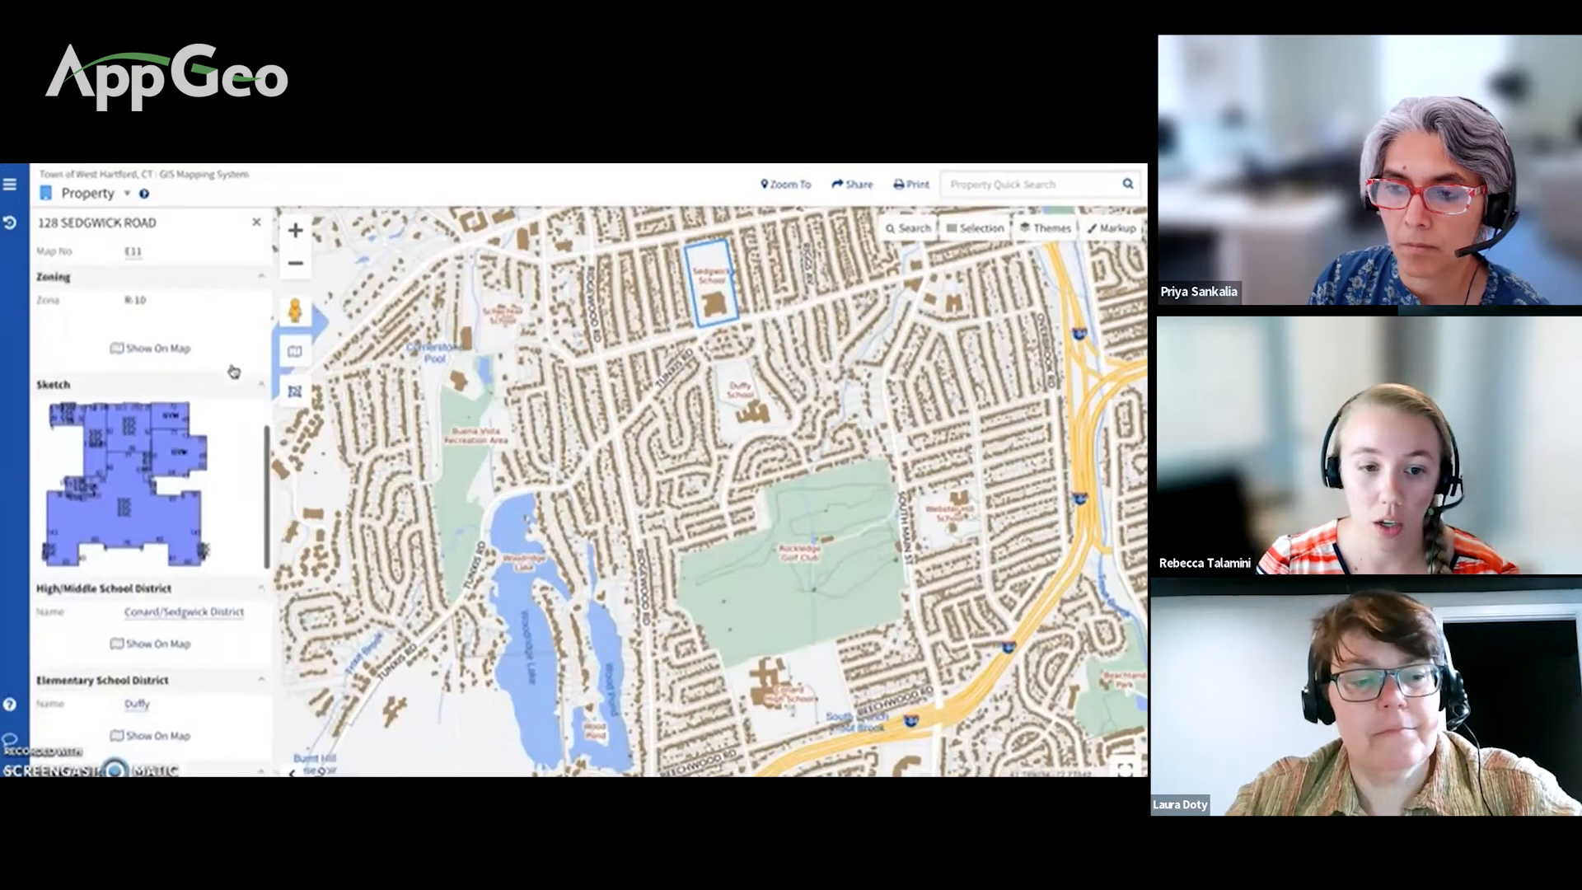
scroll(233, 372, down, 3)
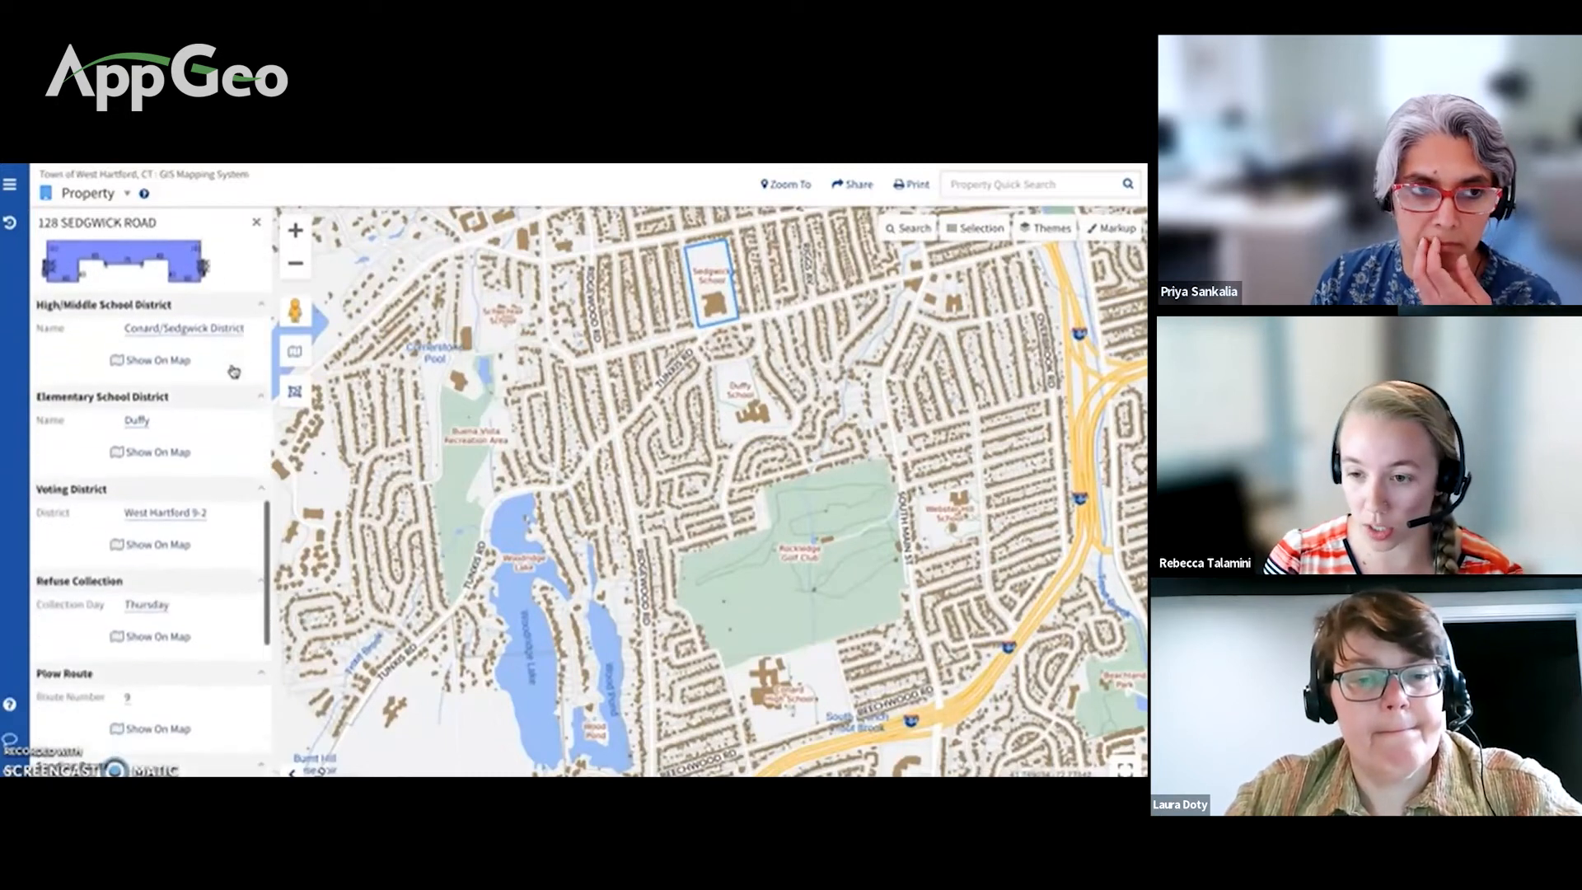
scroll(234, 372, down, 3)
scroll(234, 372, down, 1)
scroll(233, 371, down, 3)
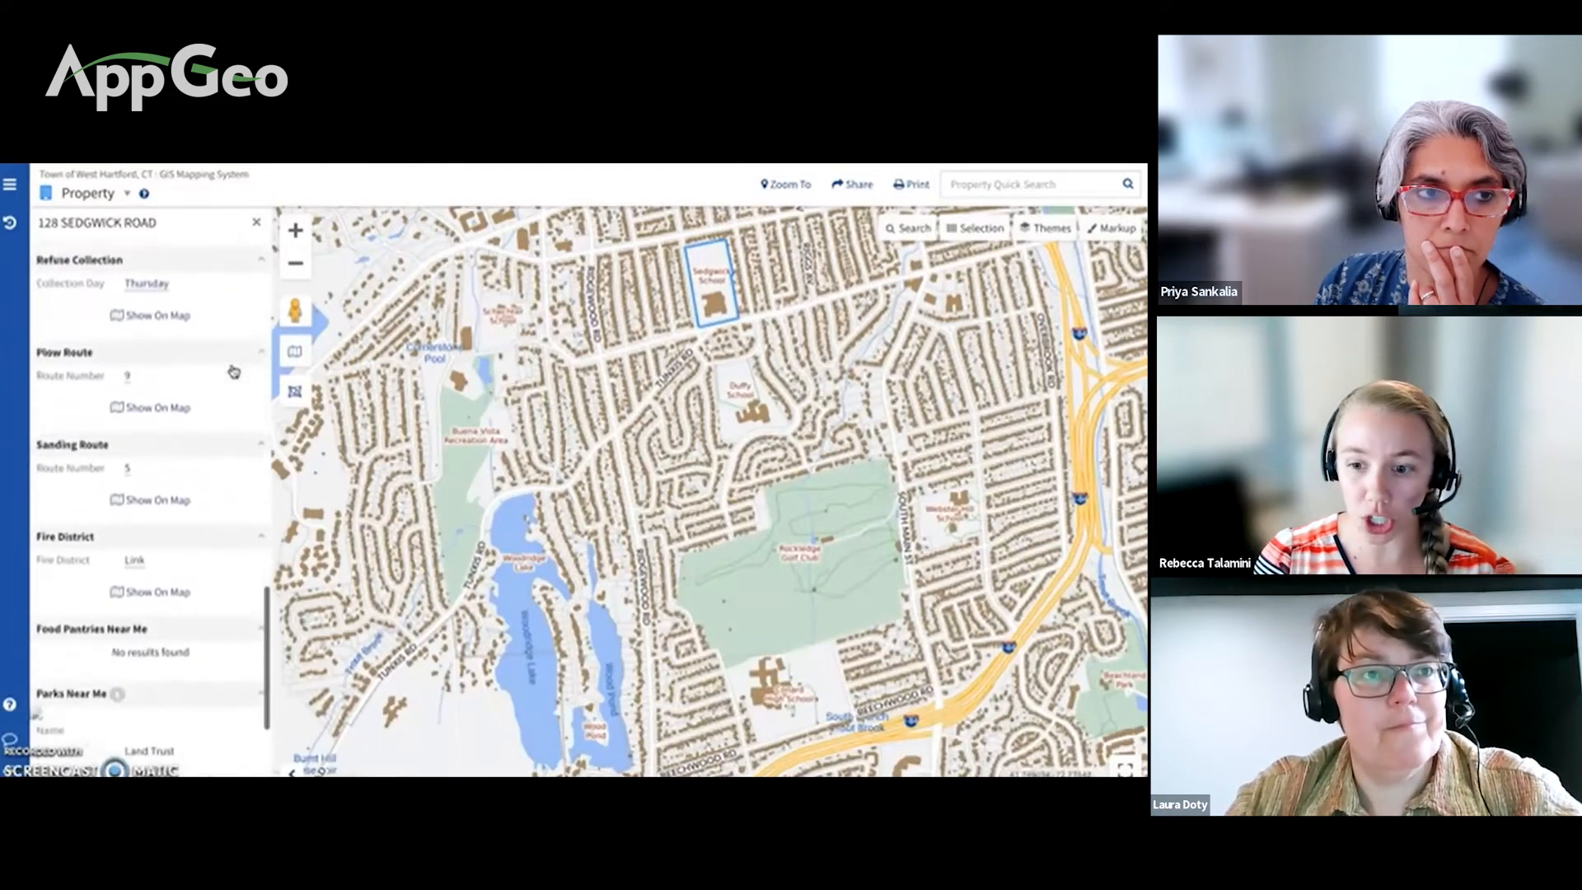
scroll(234, 371, down, 3)
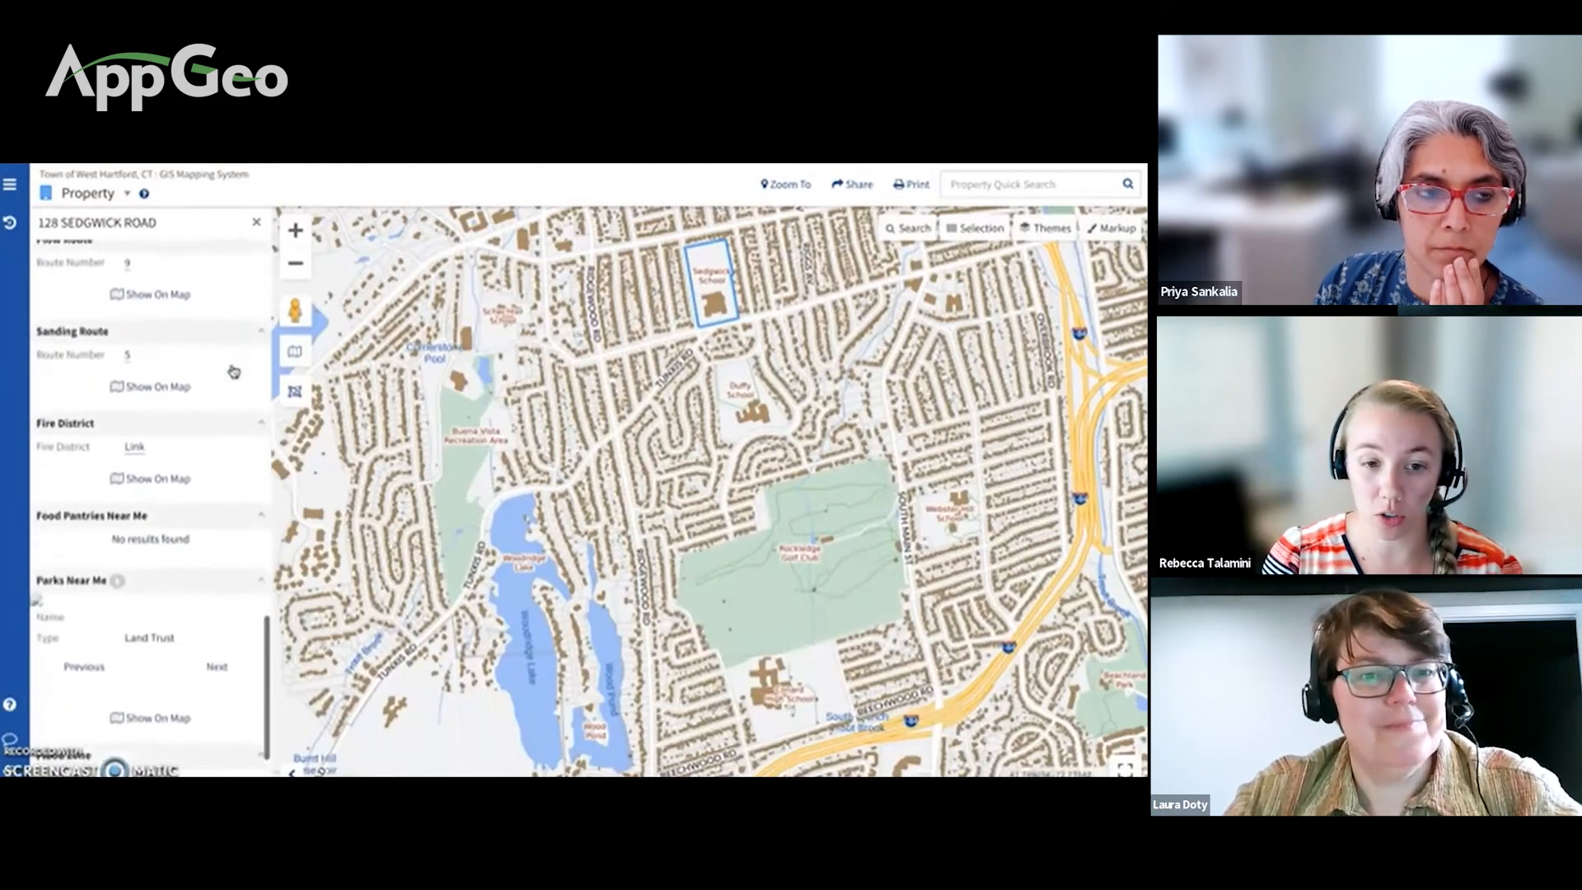
scroll(234, 371, down, 1)
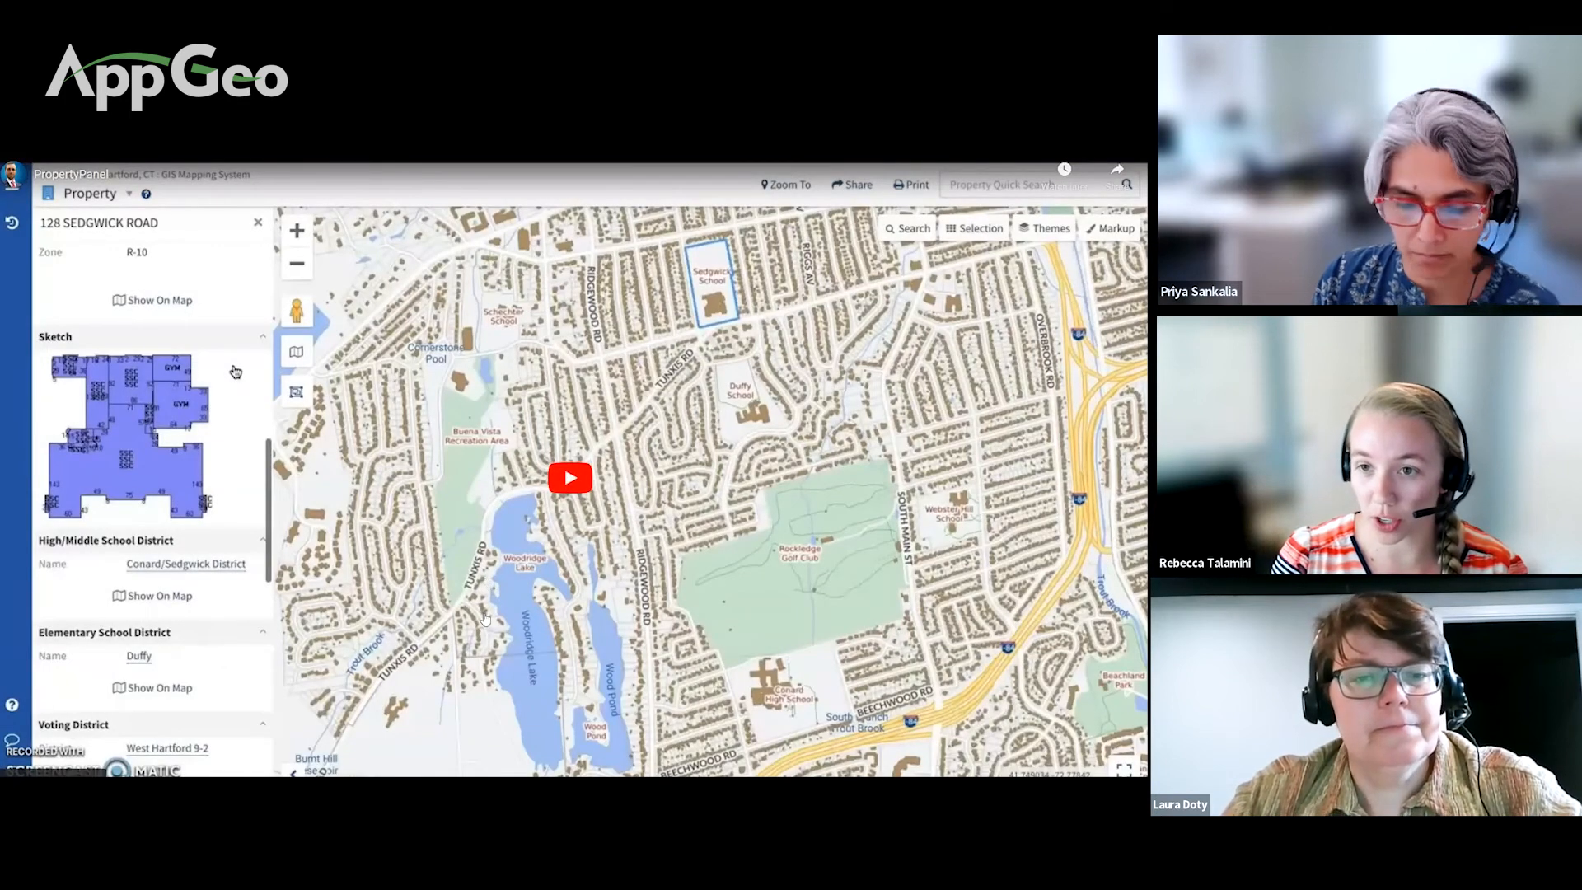
key(Escape)
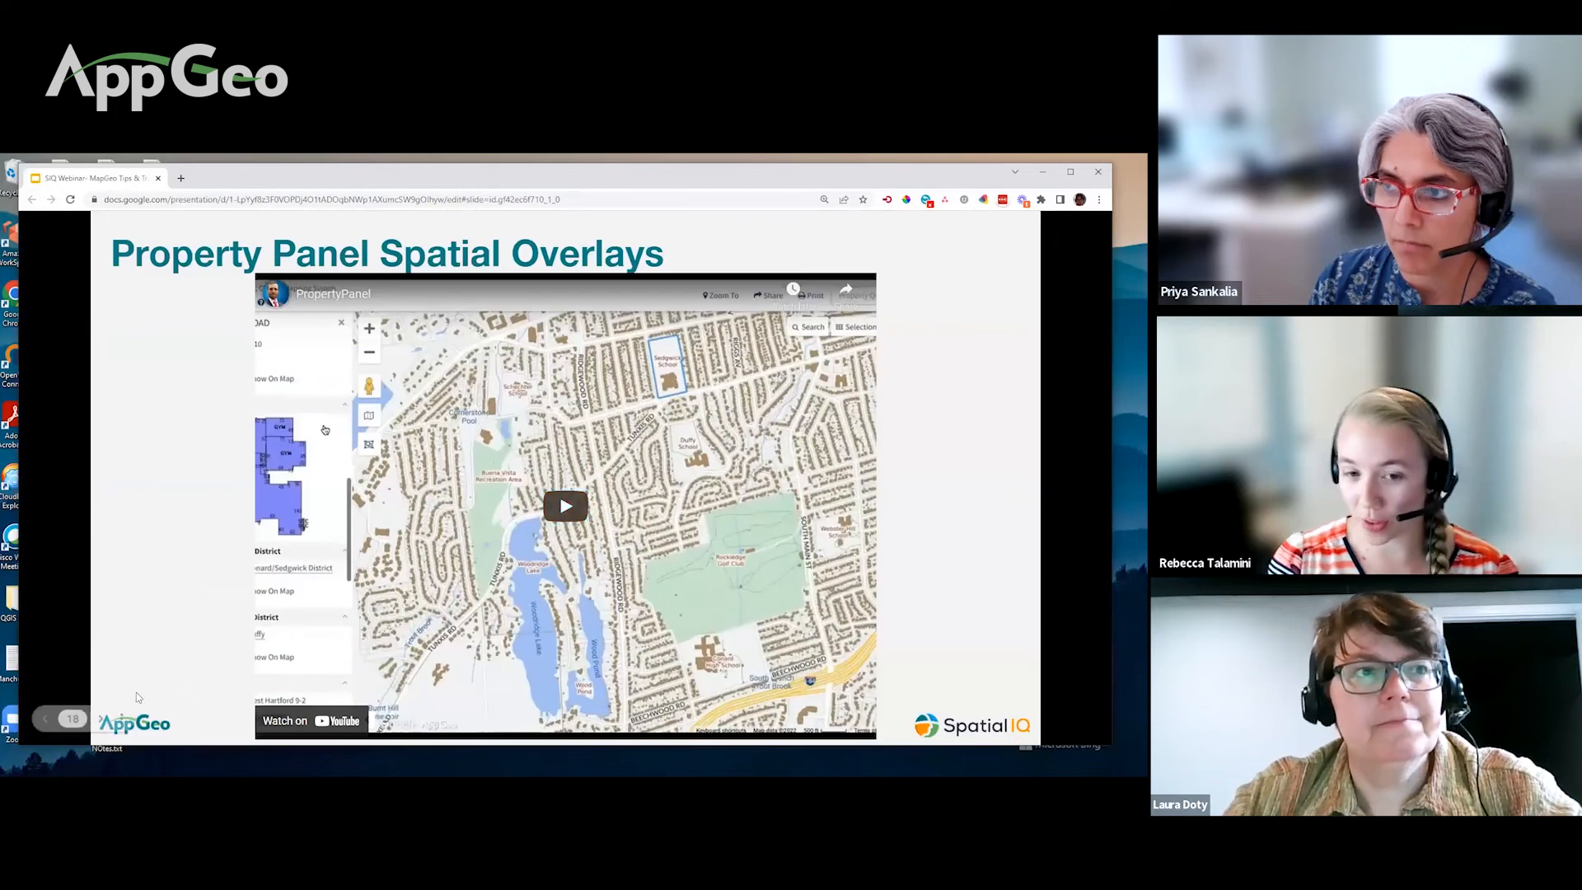
Step: Move to the Imagery slide, present it full screen, and play its demo video full screen
click(99, 718)
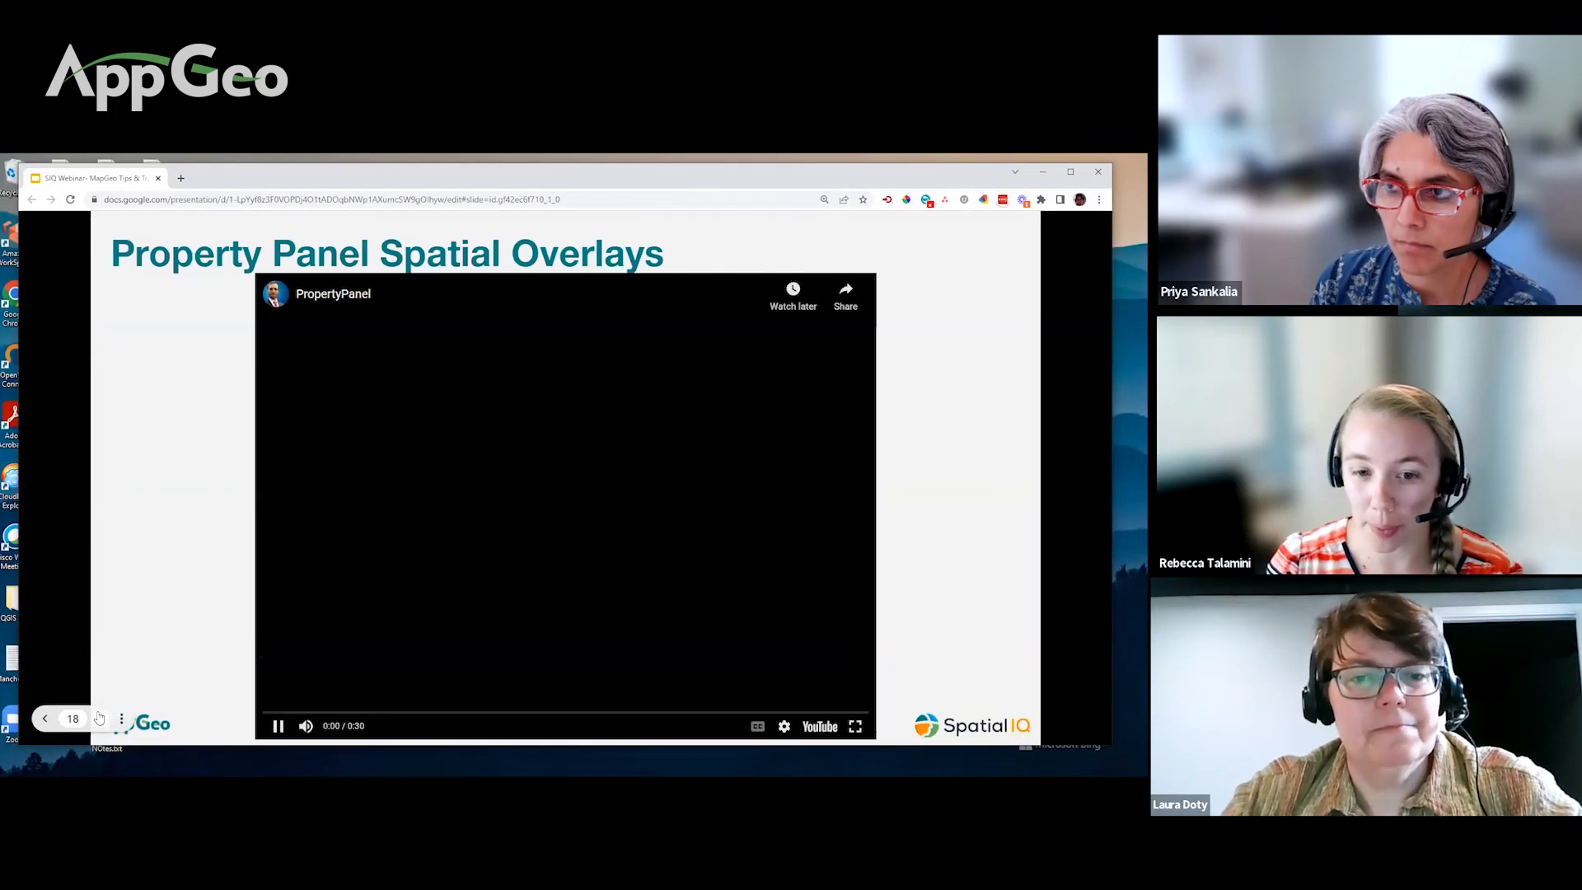
click(101, 719)
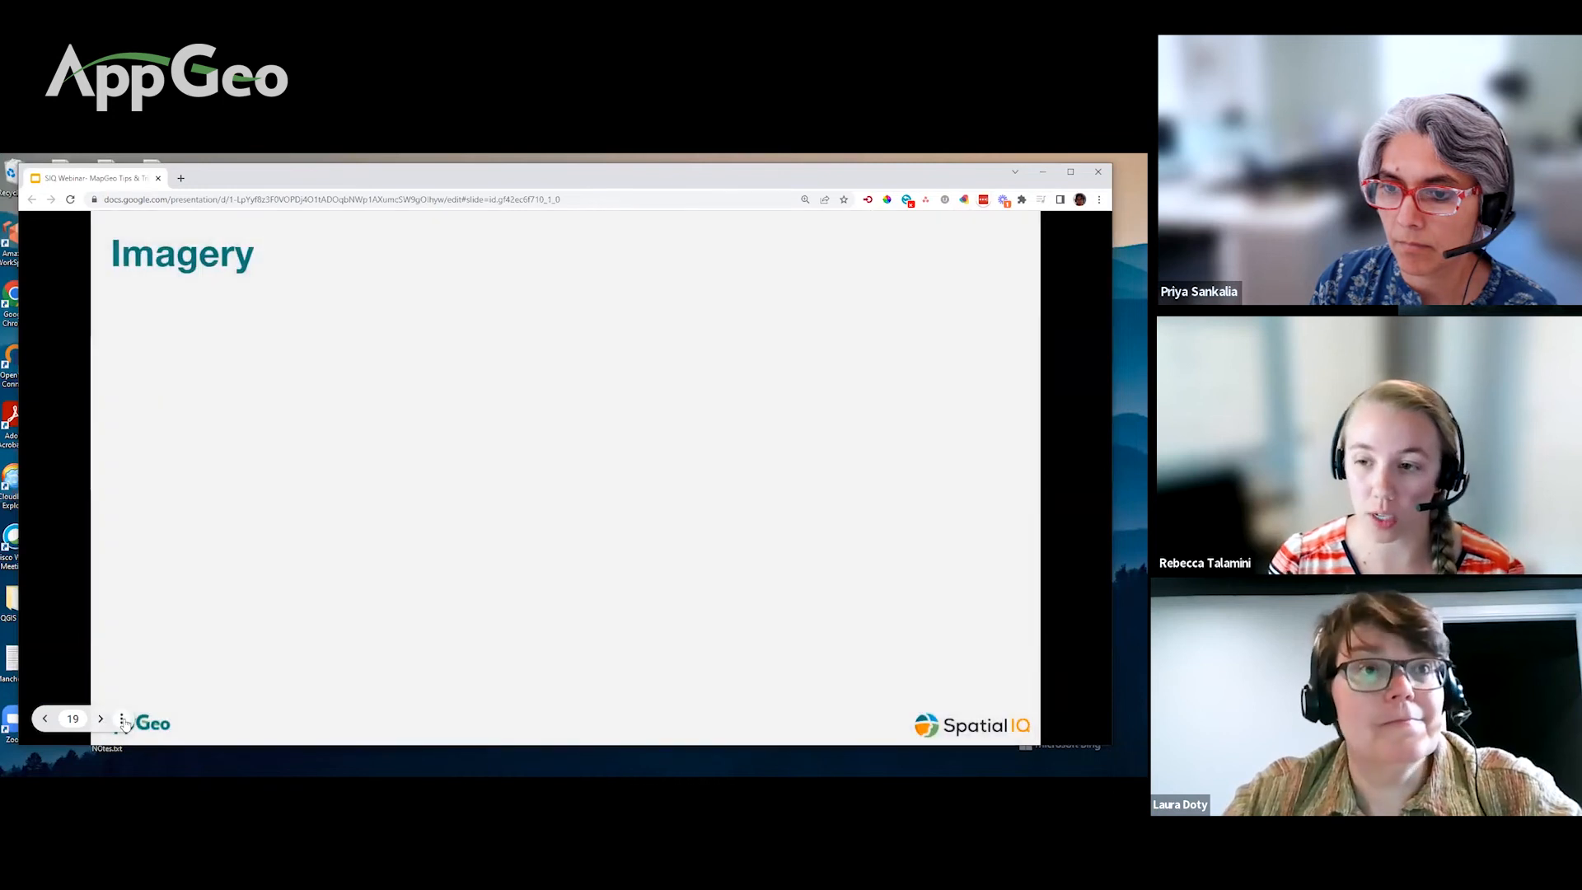
click(121, 718)
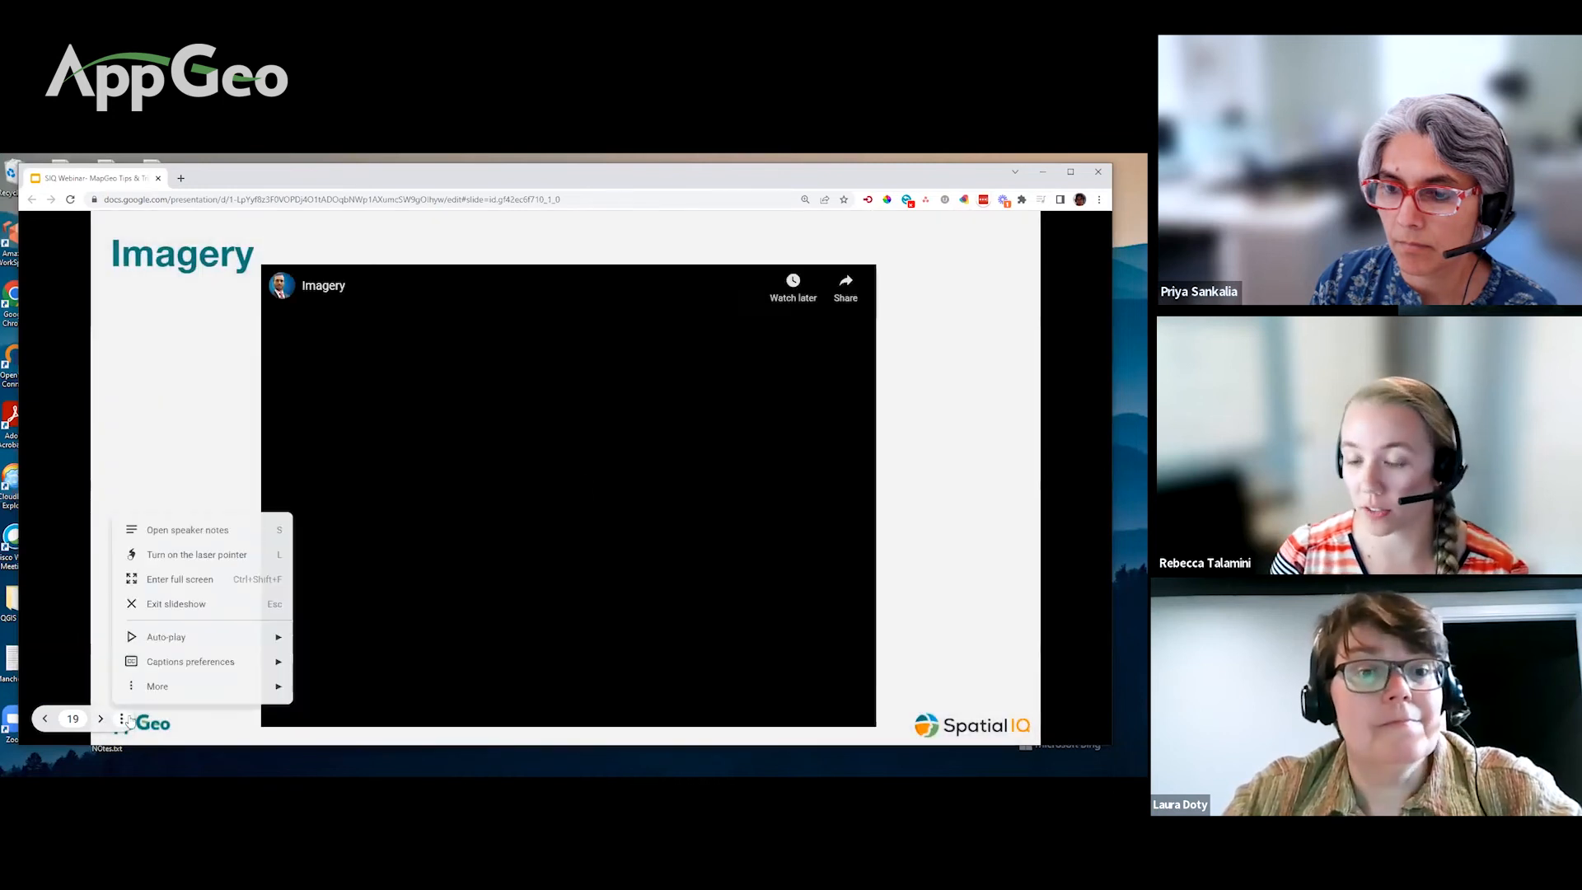
click(181, 581)
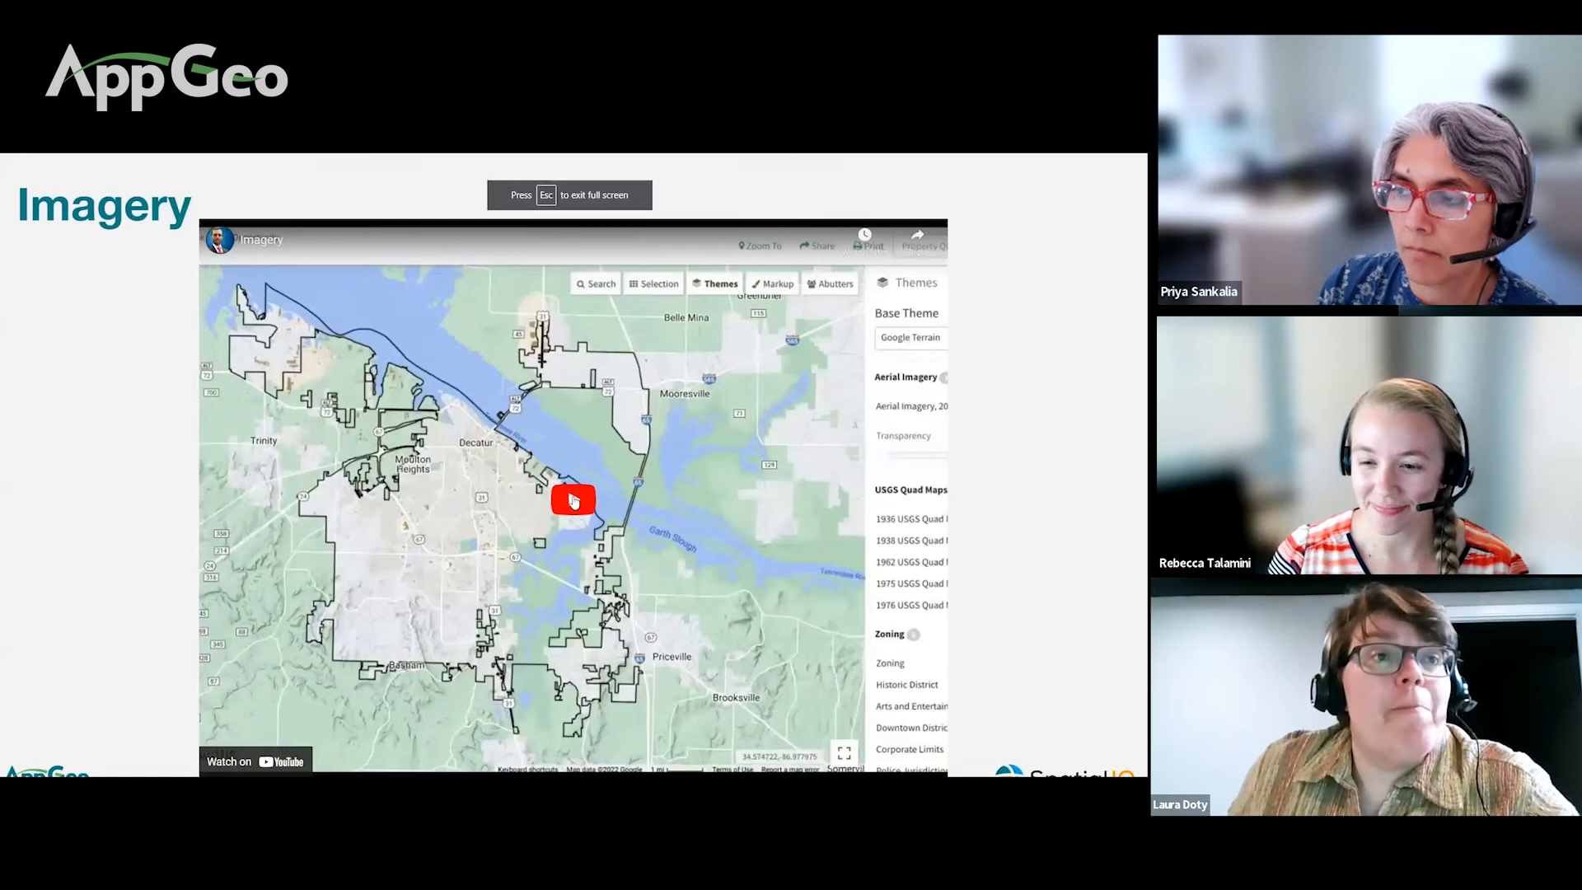
click(574, 500)
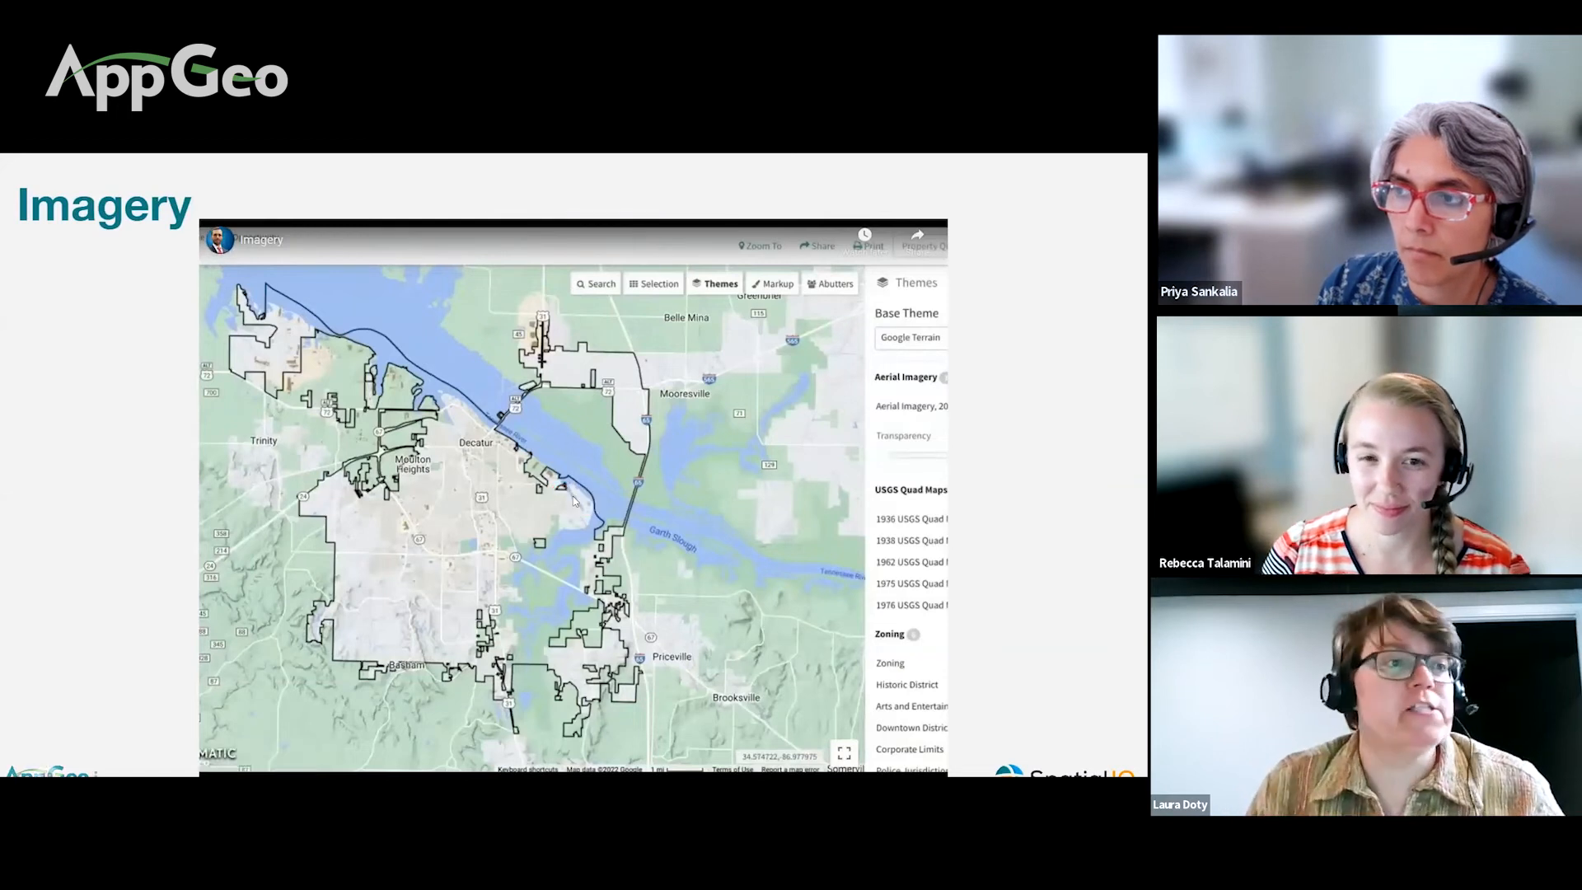
click(925, 767)
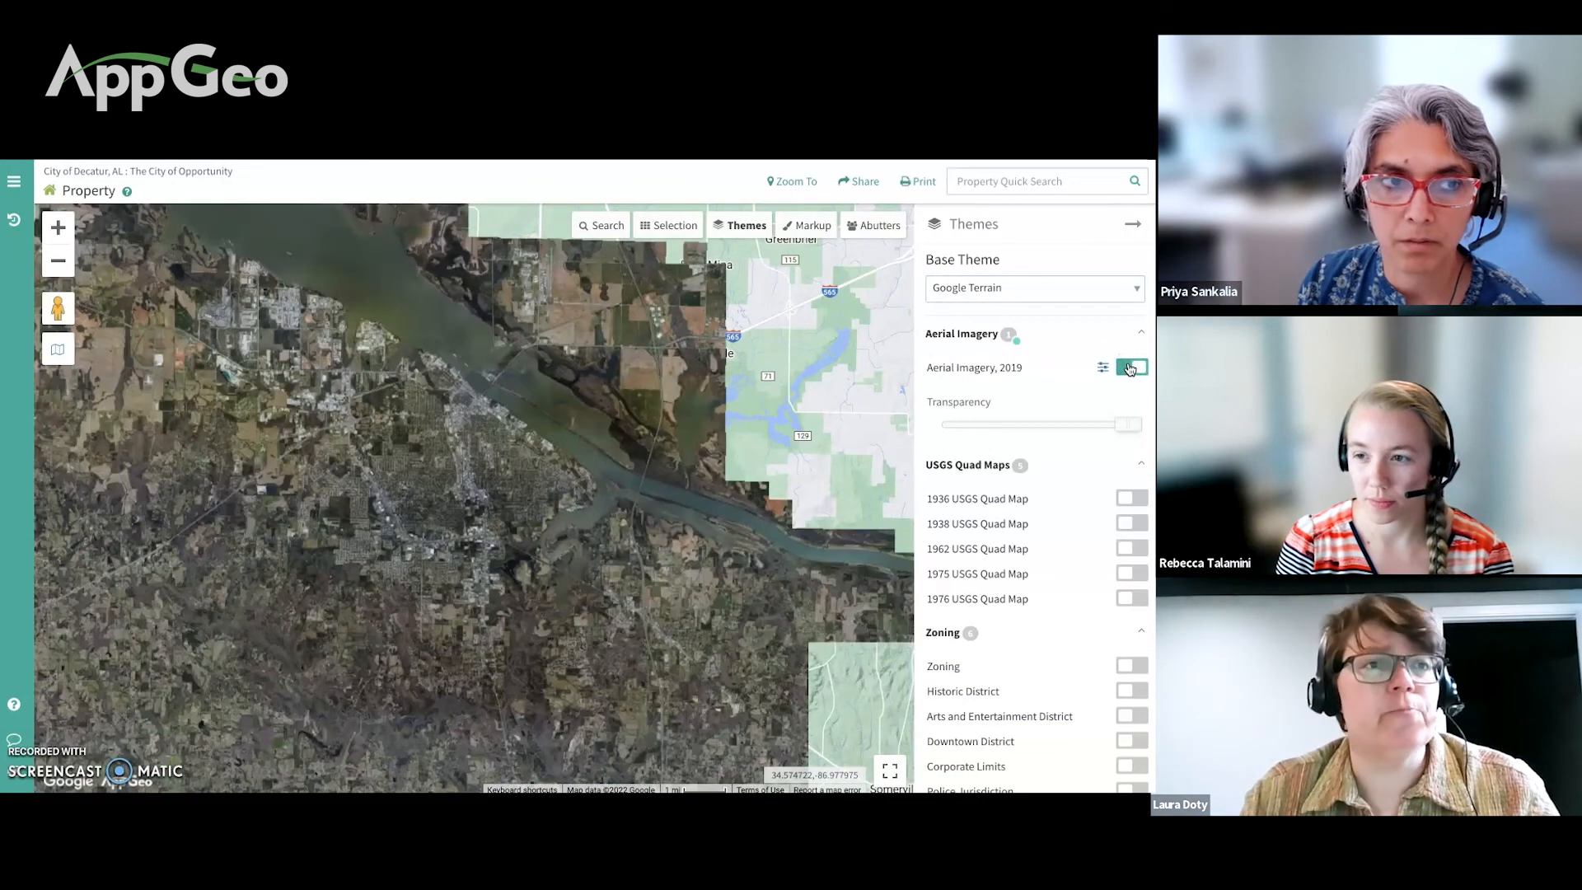
Step: With Aerial Imagery 2019 off, switch the base theme to Google Satellite, then Google Terrain
click(1130, 368)
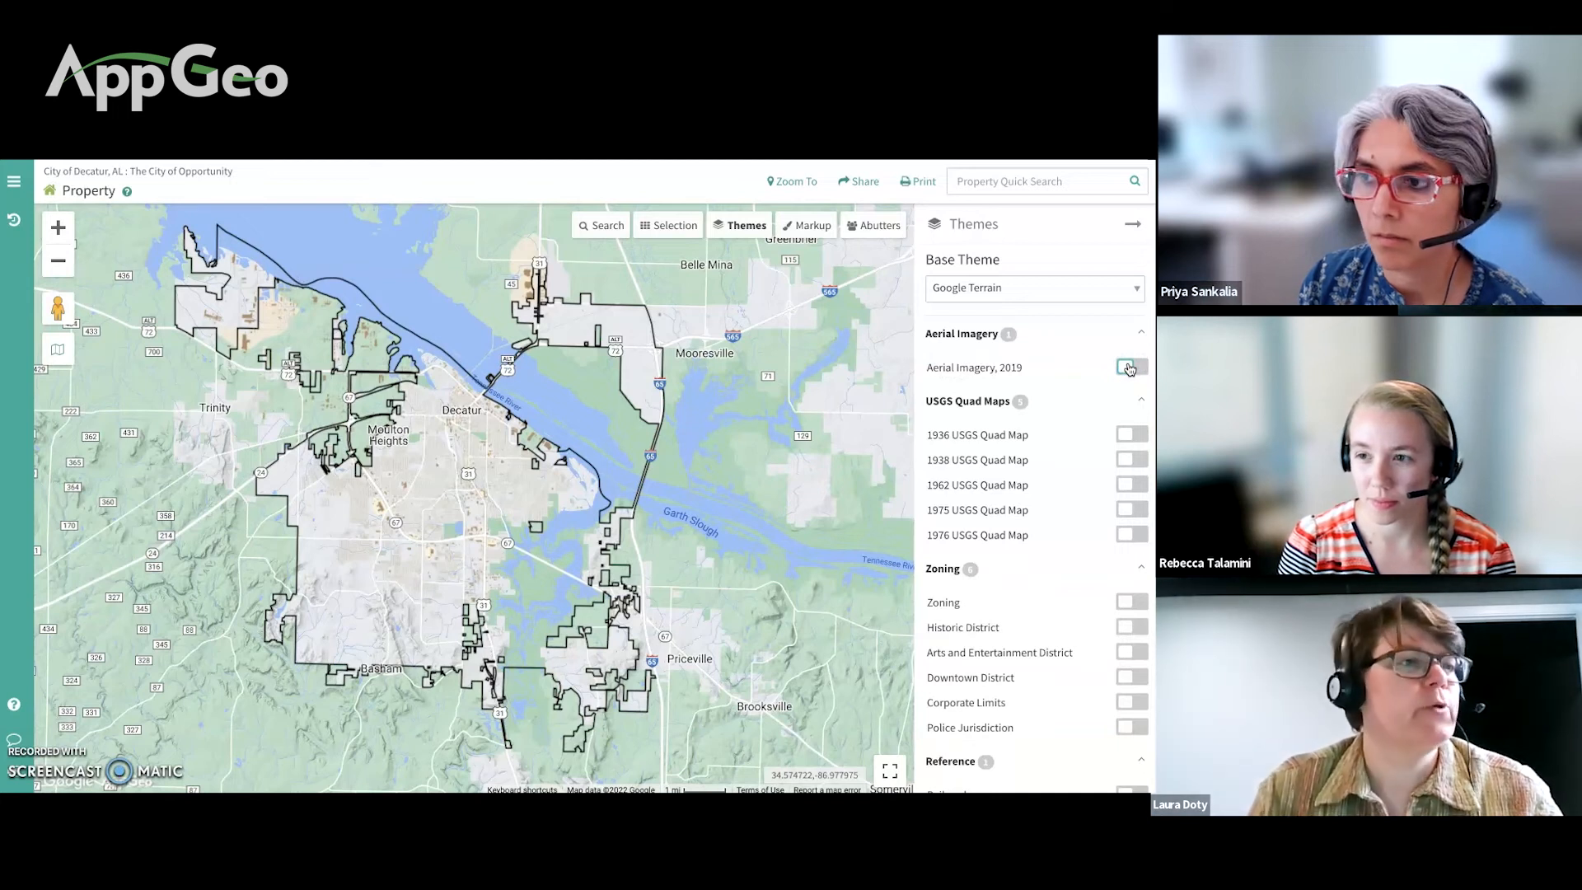
click(654, 459)
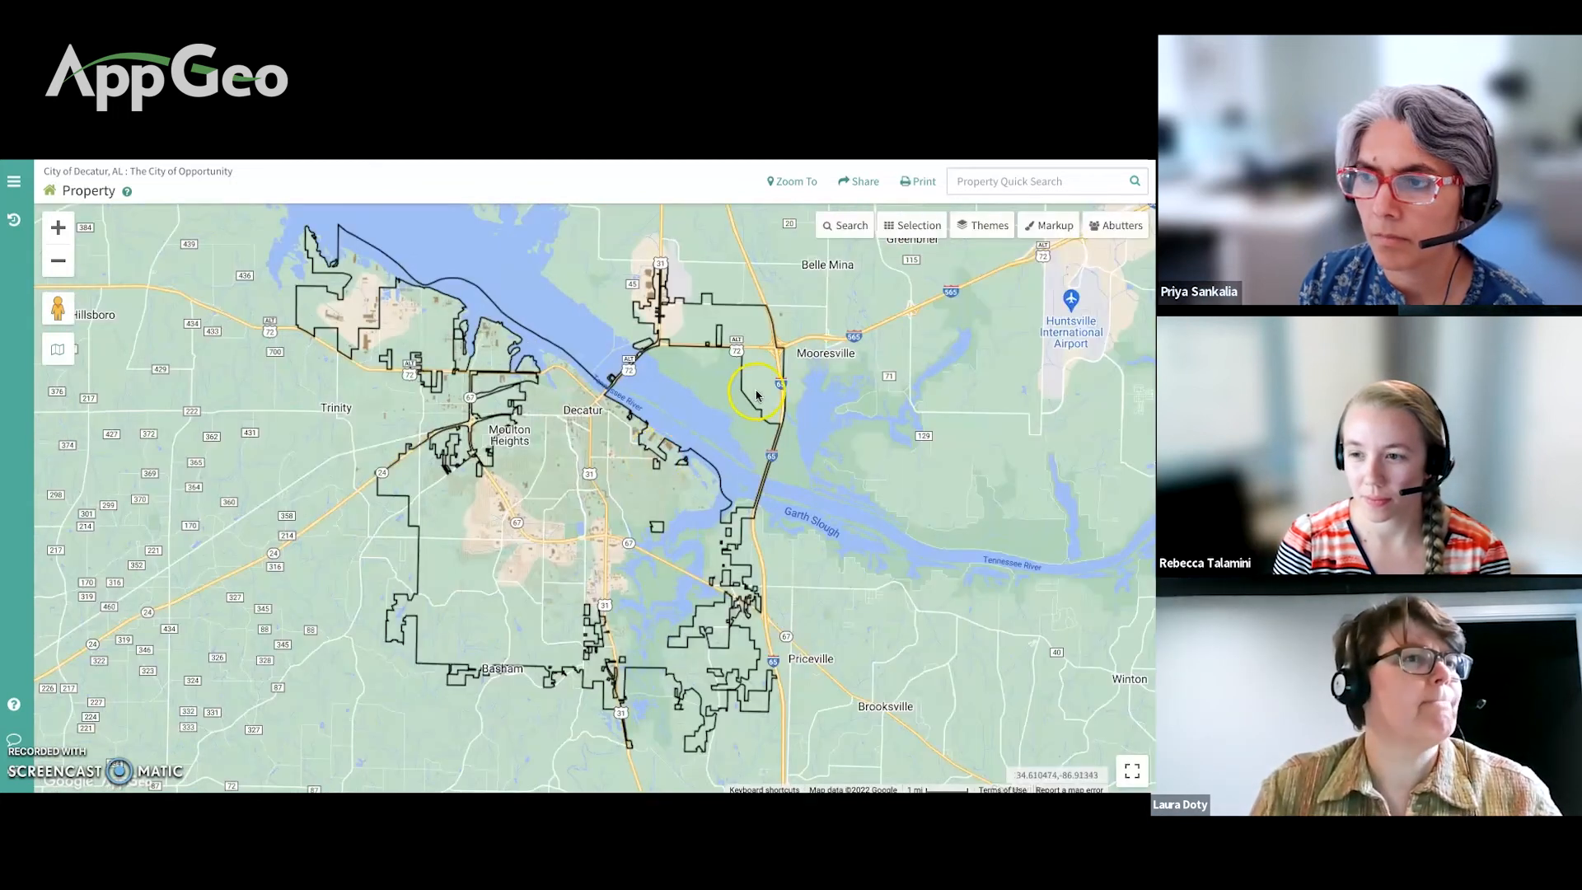
click(969, 235)
click(988, 288)
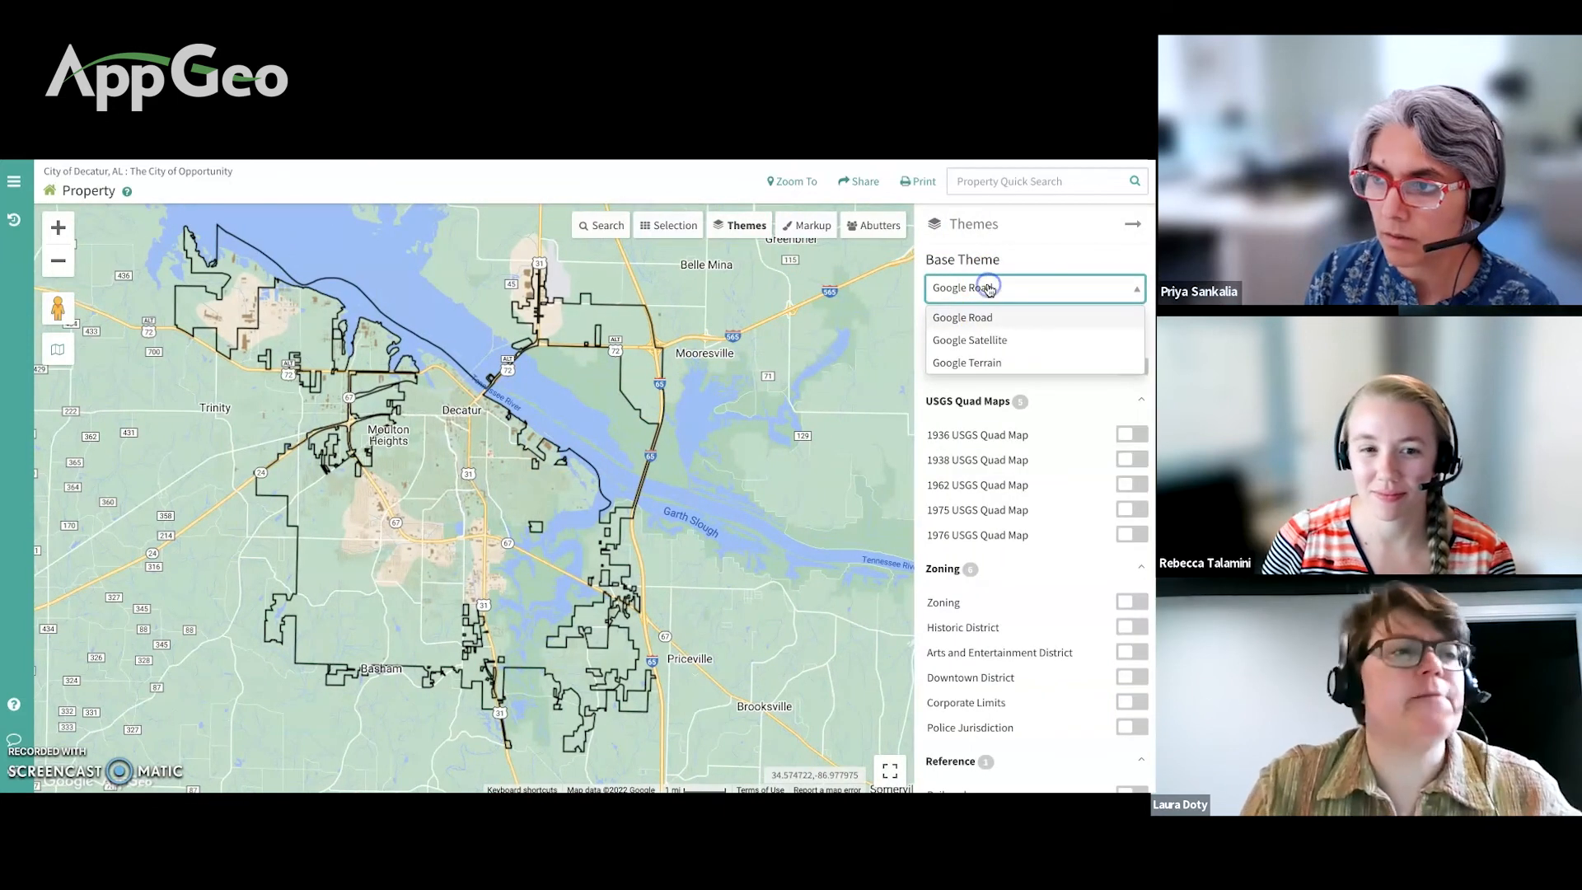
click(994, 332)
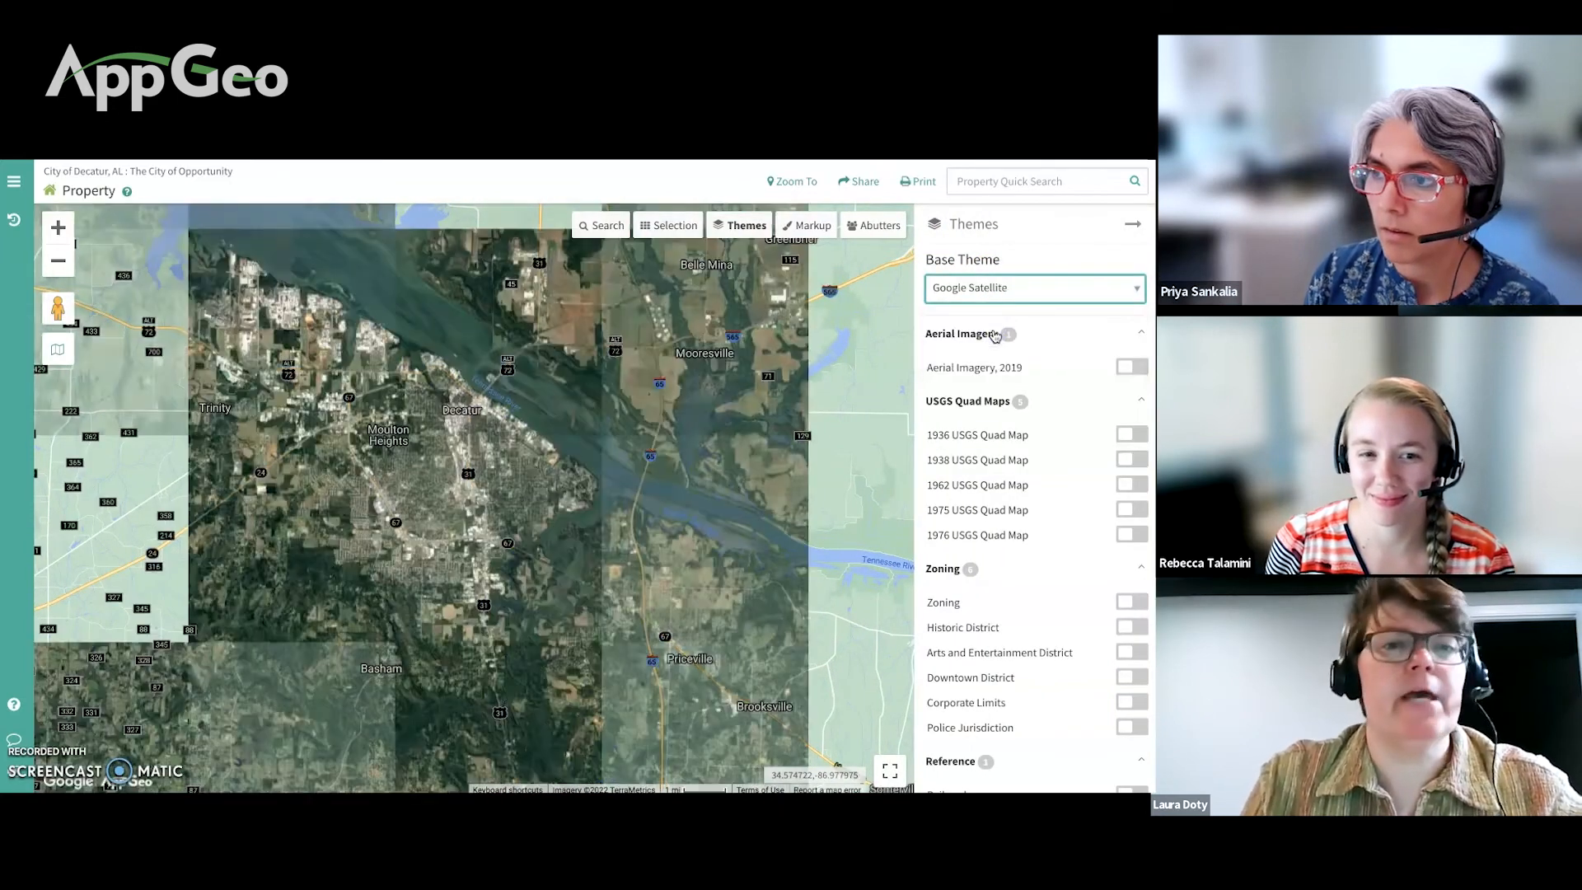
click(995, 295)
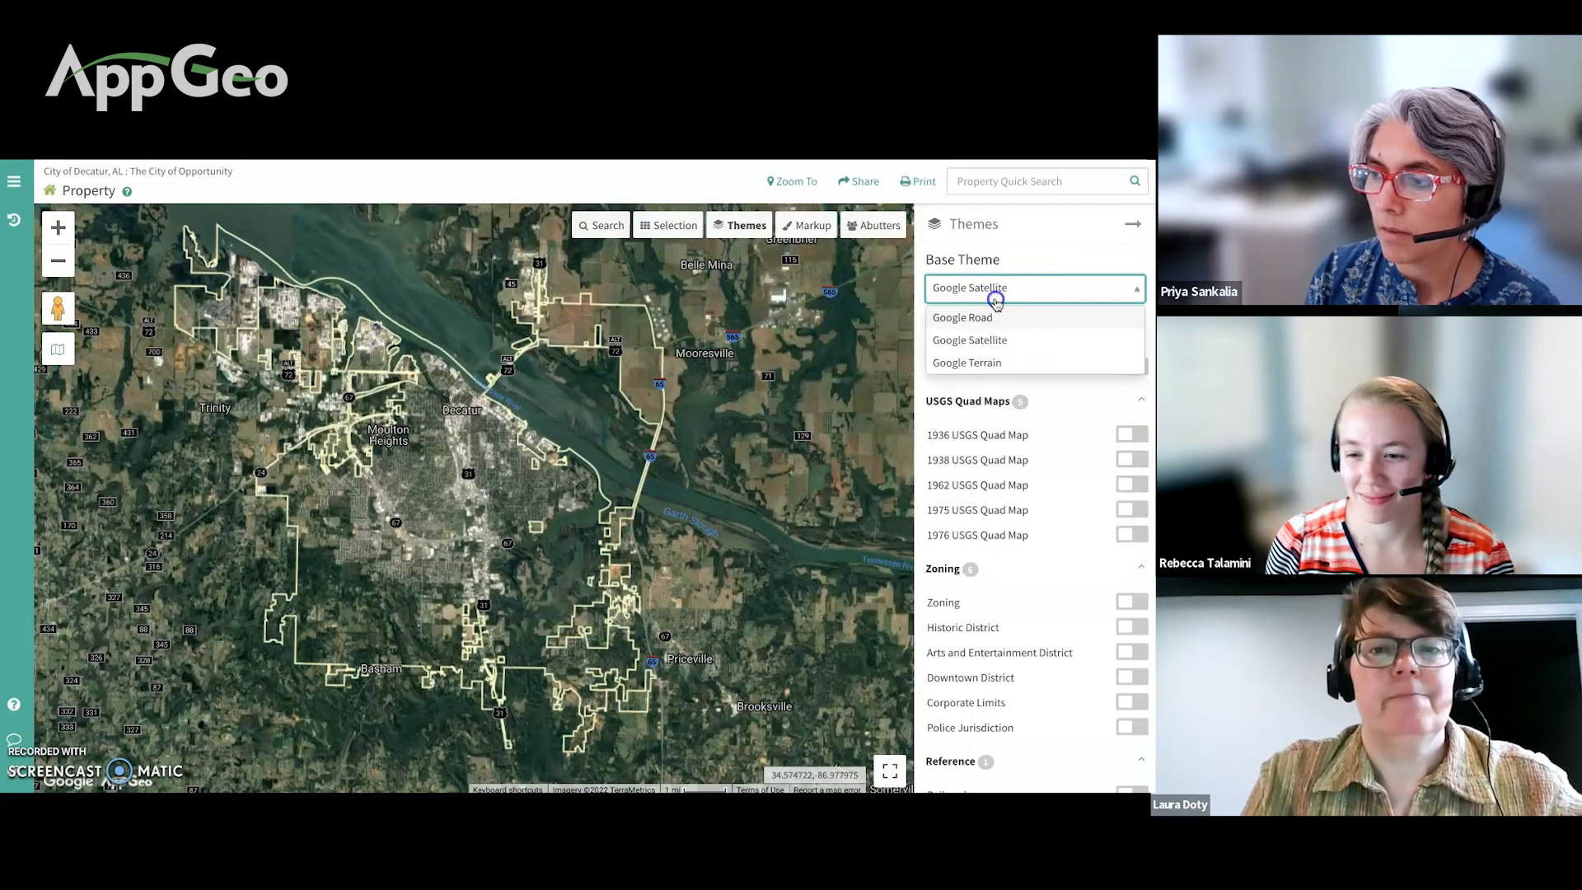
click(993, 359)
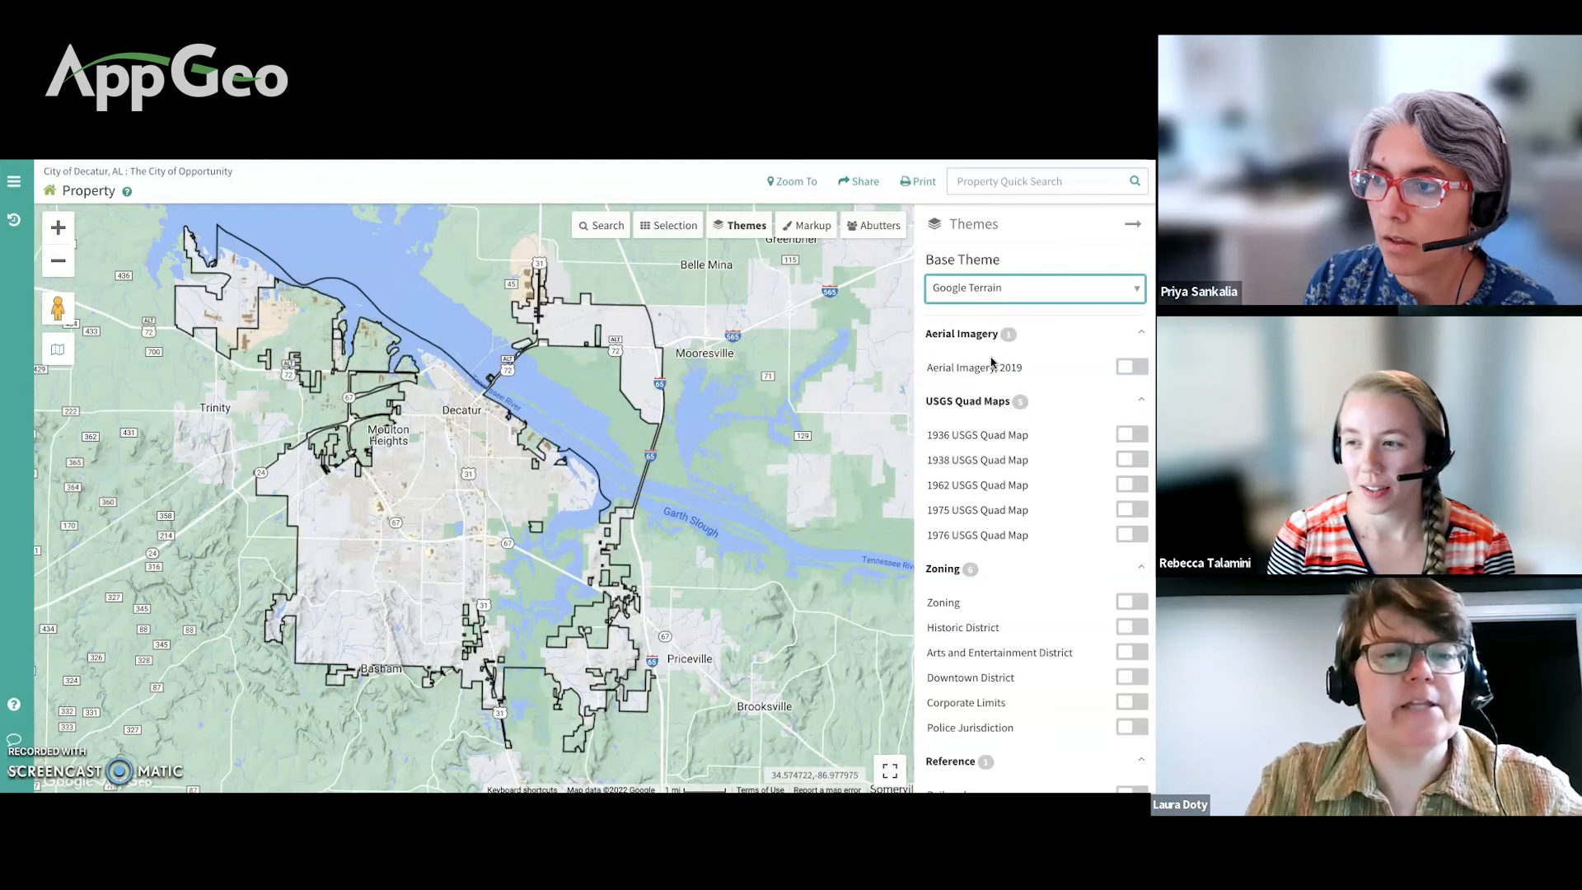
Step: Toggle the Aerial Imagery 2019 layer on and back off, then exit full screen
click(1130, 368)
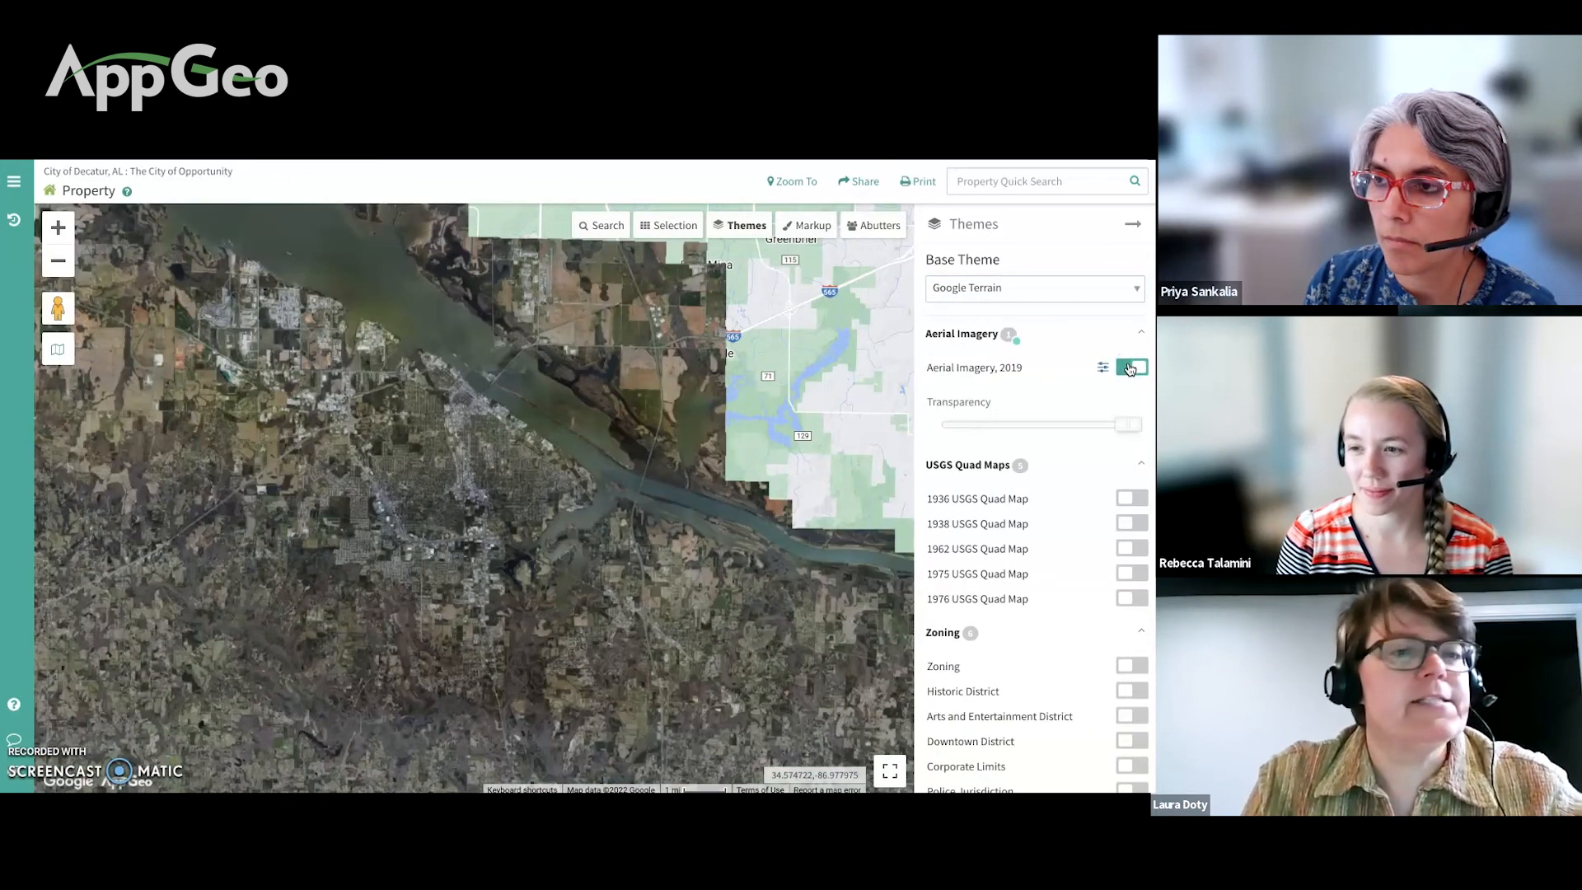
click(1130, 367)
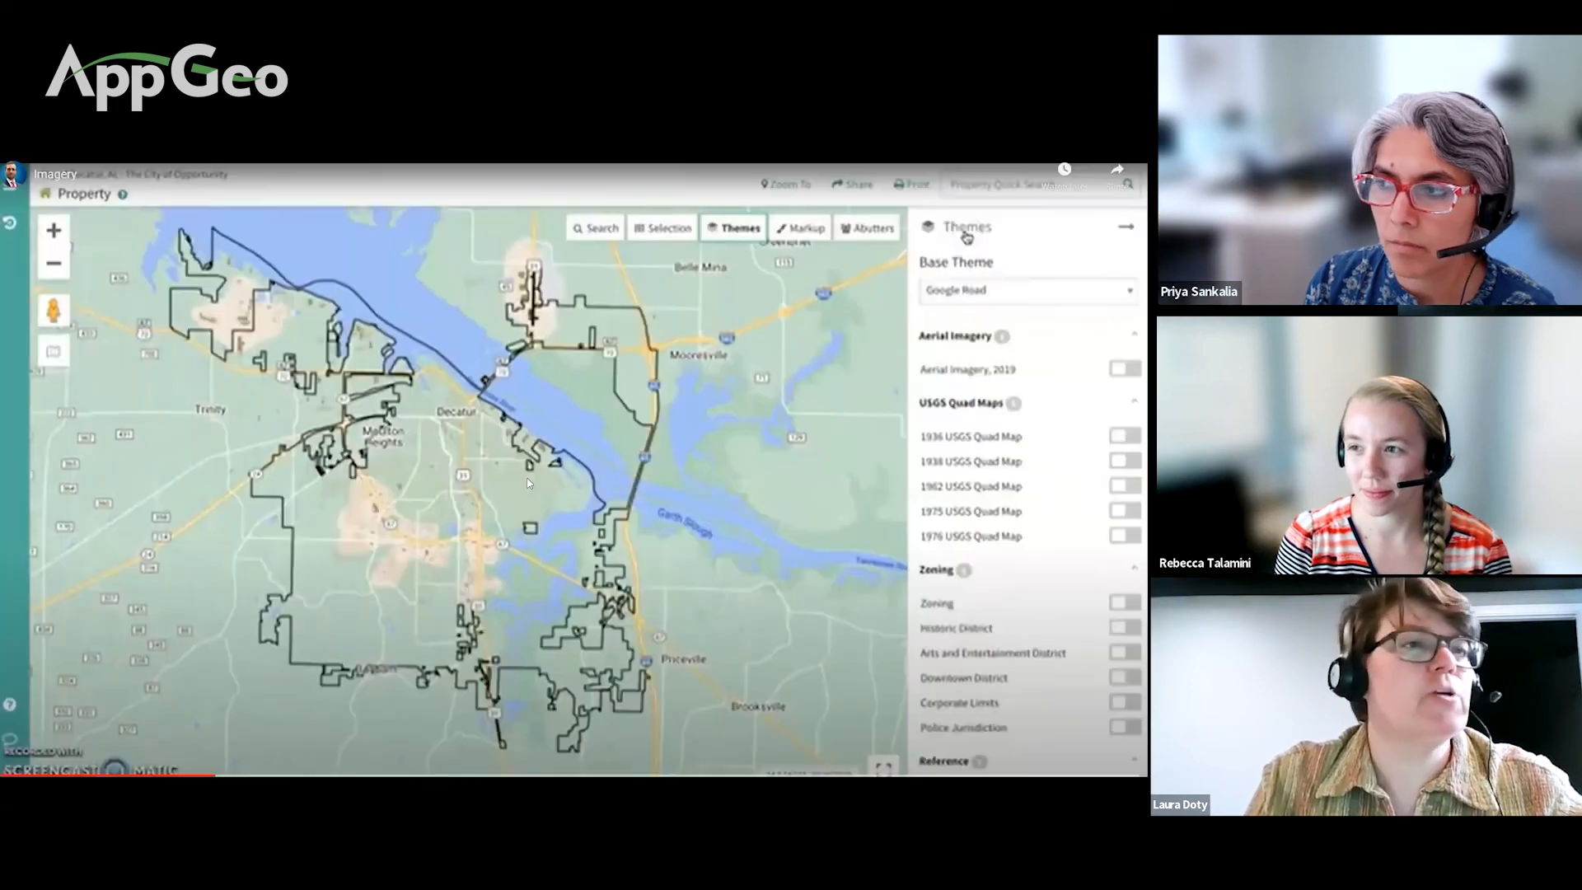
key(Escape)
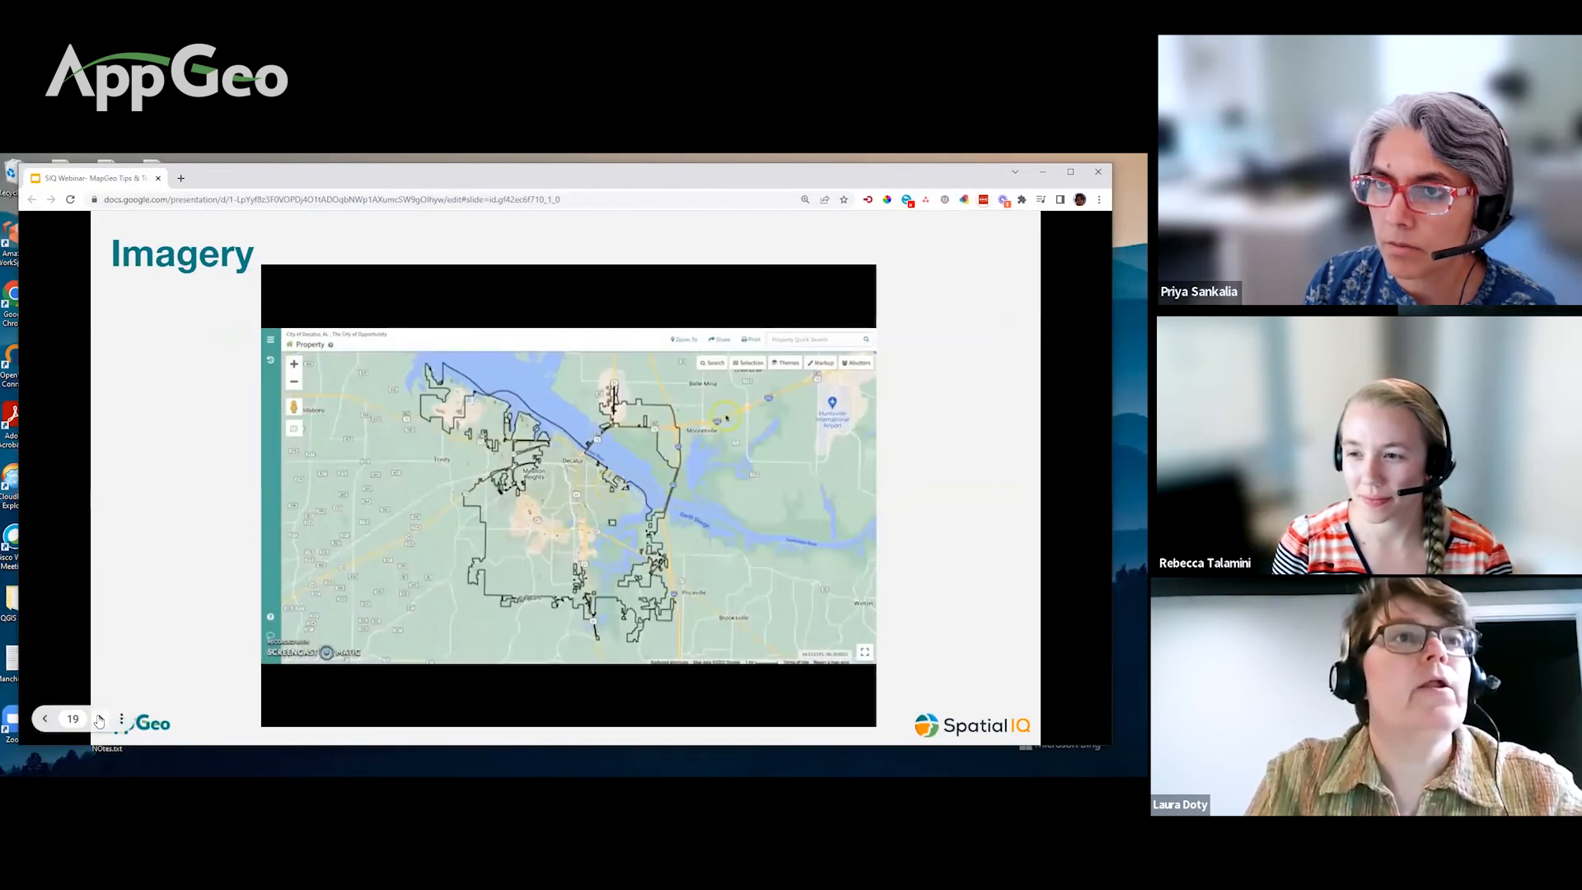
Step: Go to the Data Views slide and watch the Salem cemetery video full screen, then exit
click(101, 719)
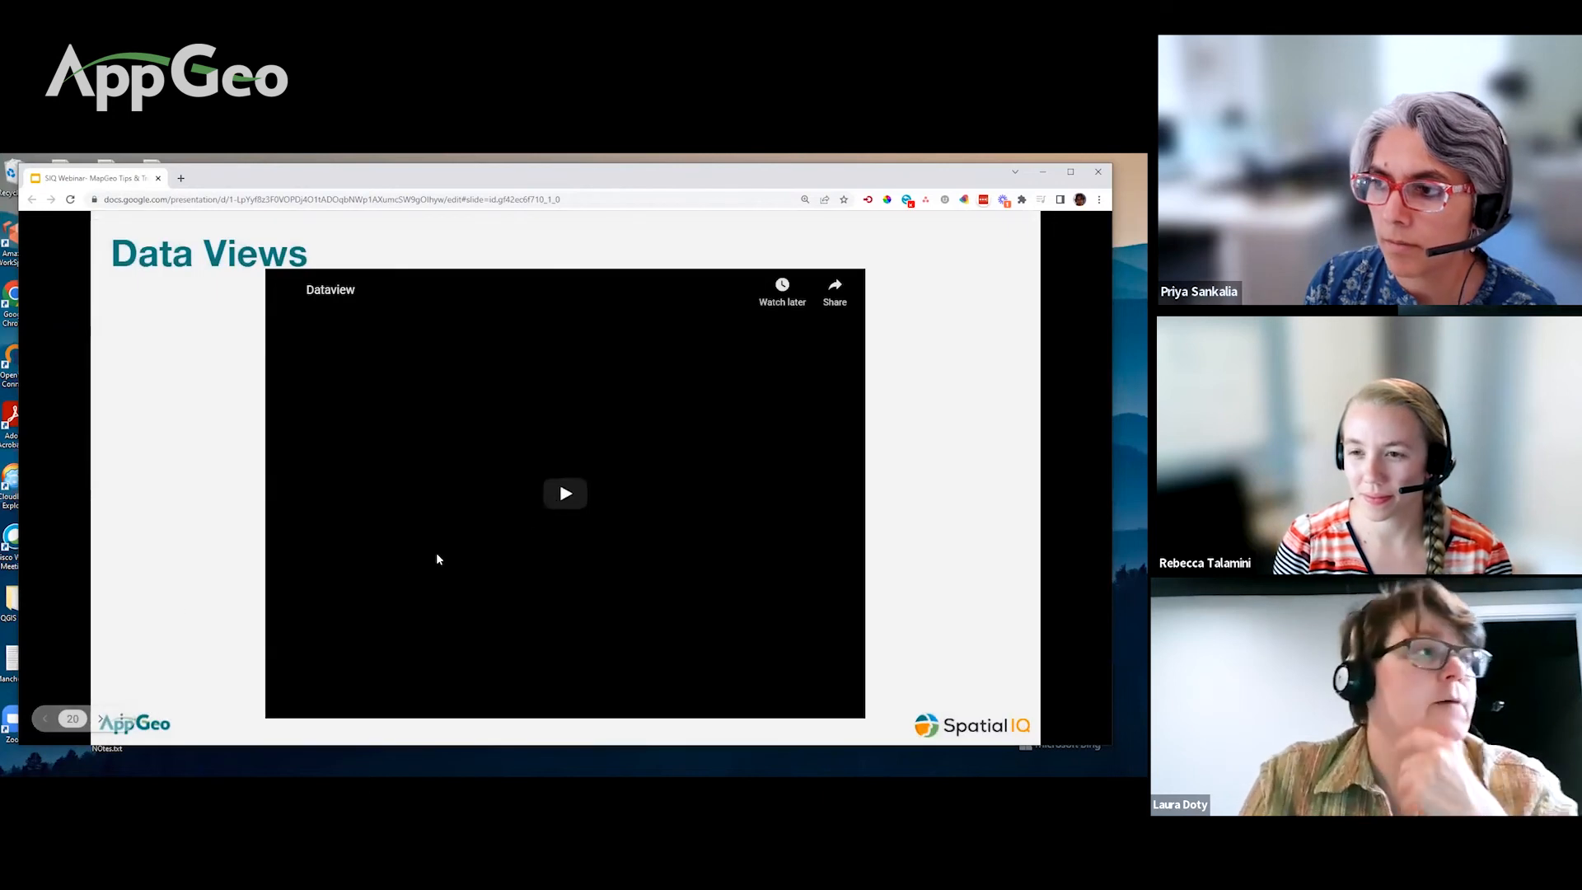
click(121, 719)
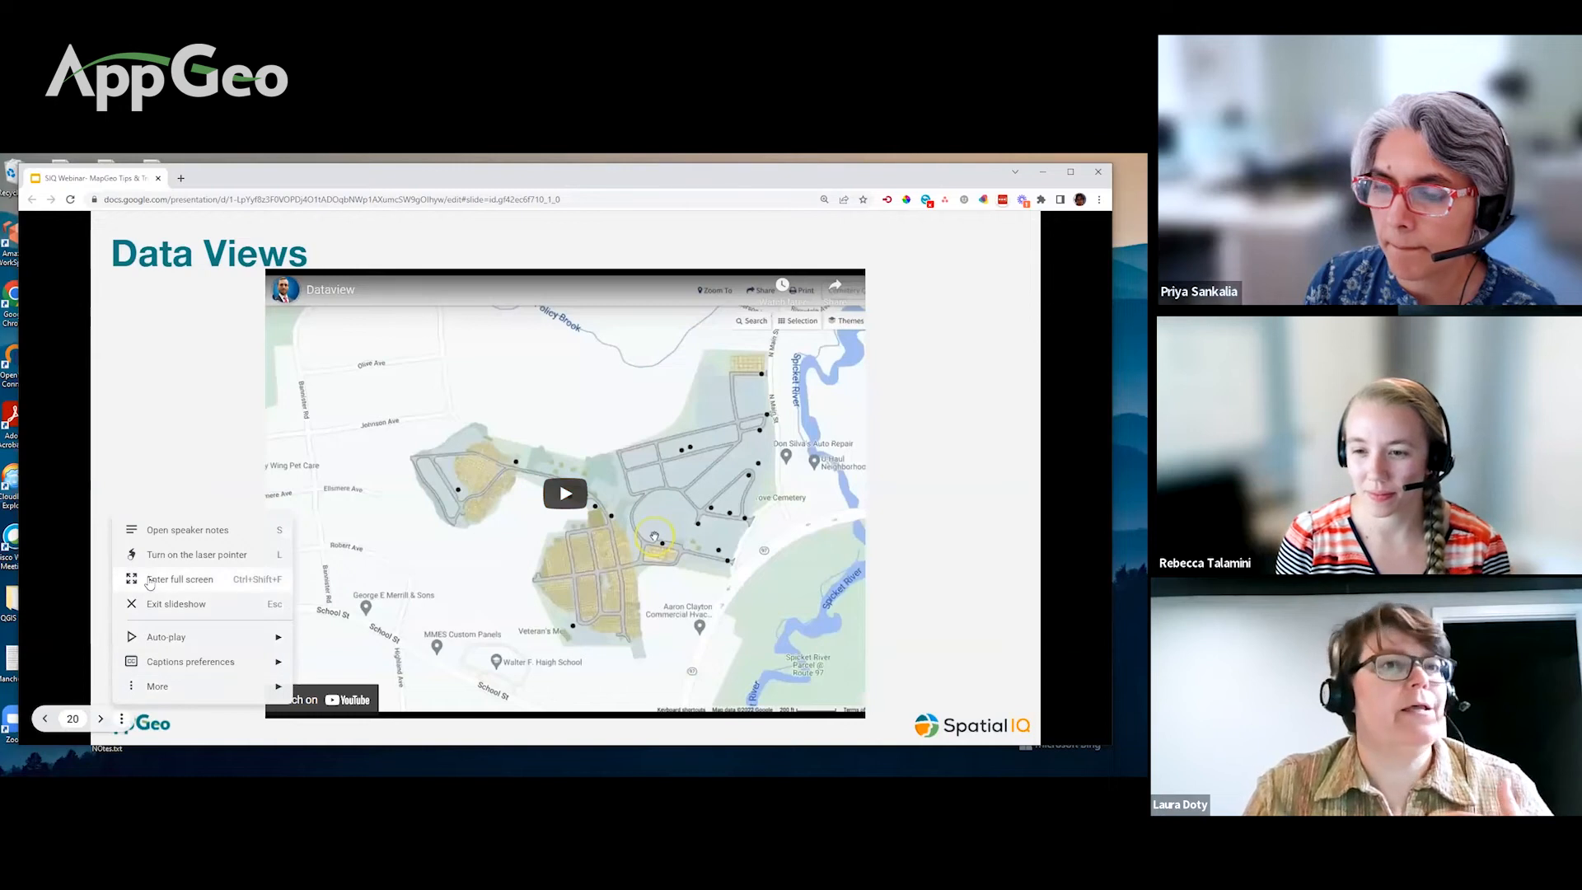
click(148, 581)
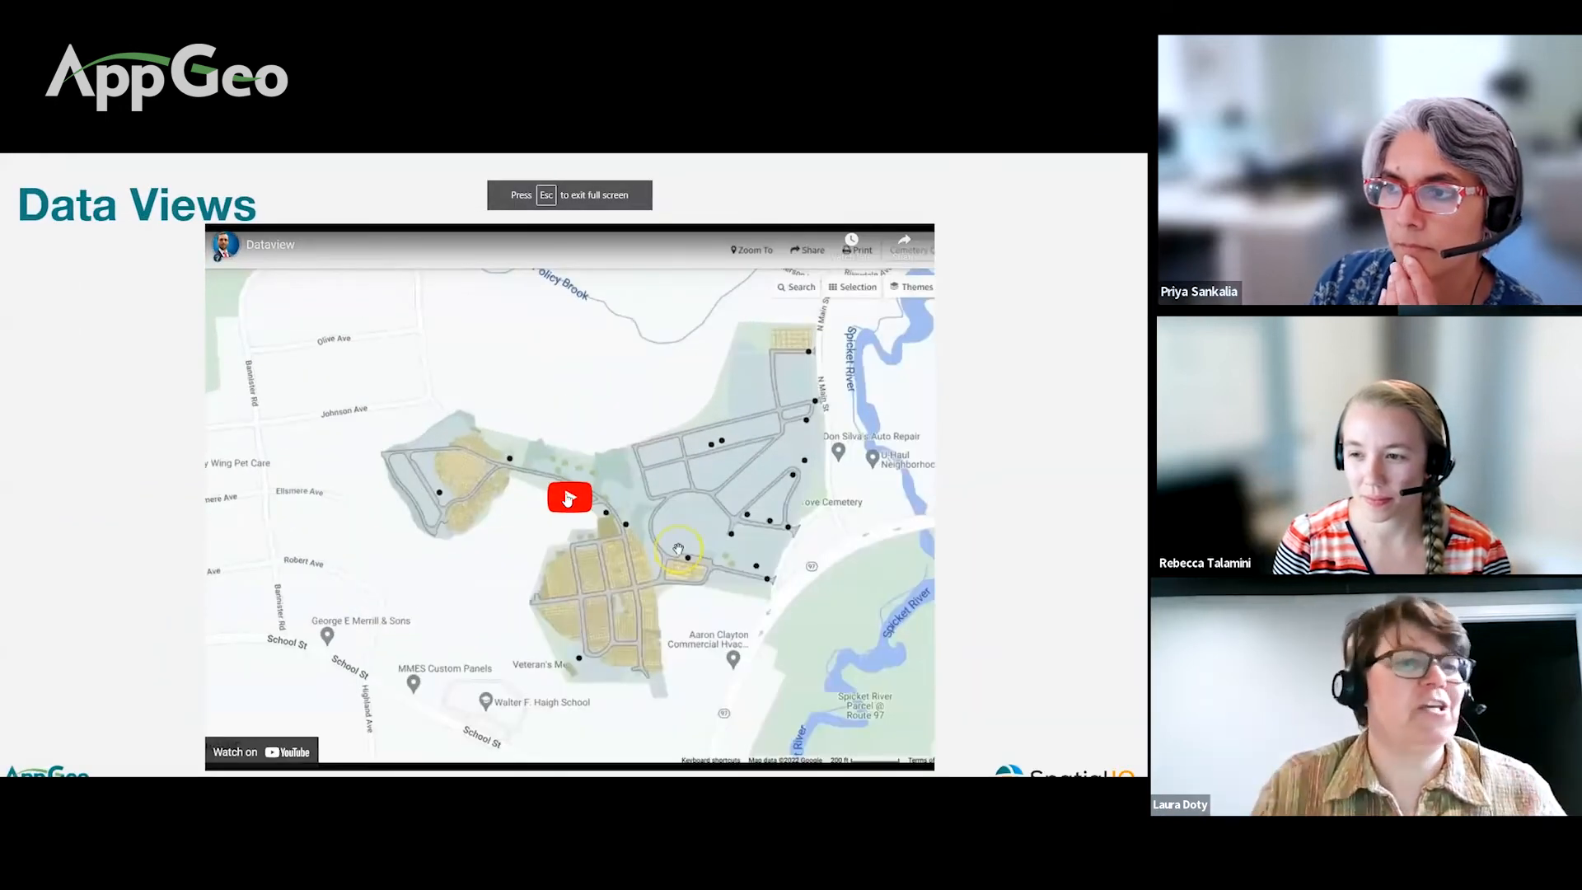
click(568, 497)
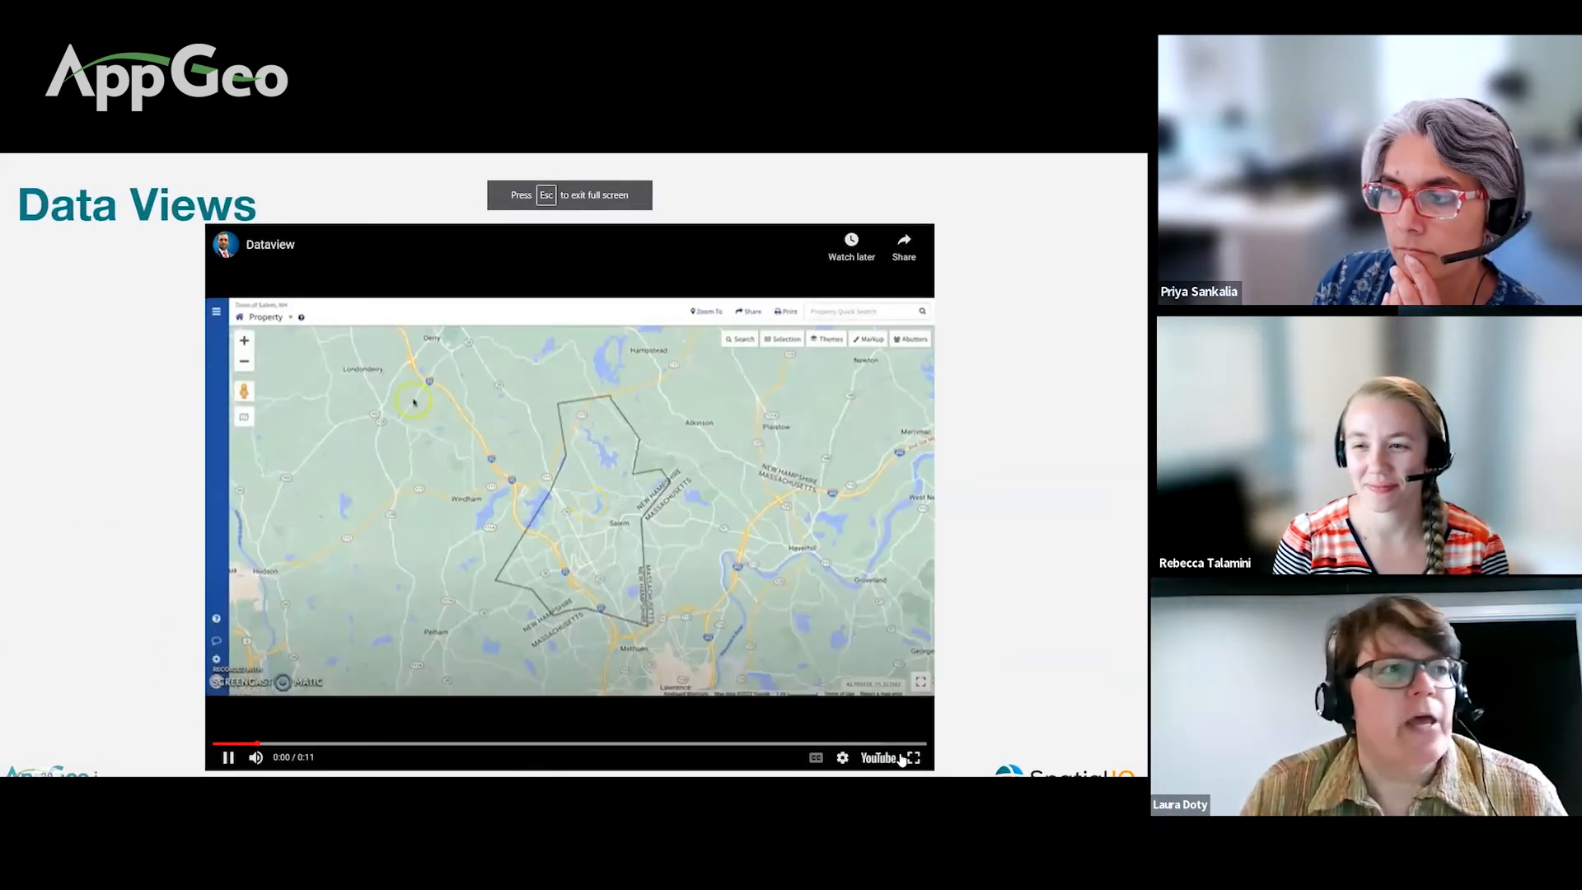
click(912, 757)
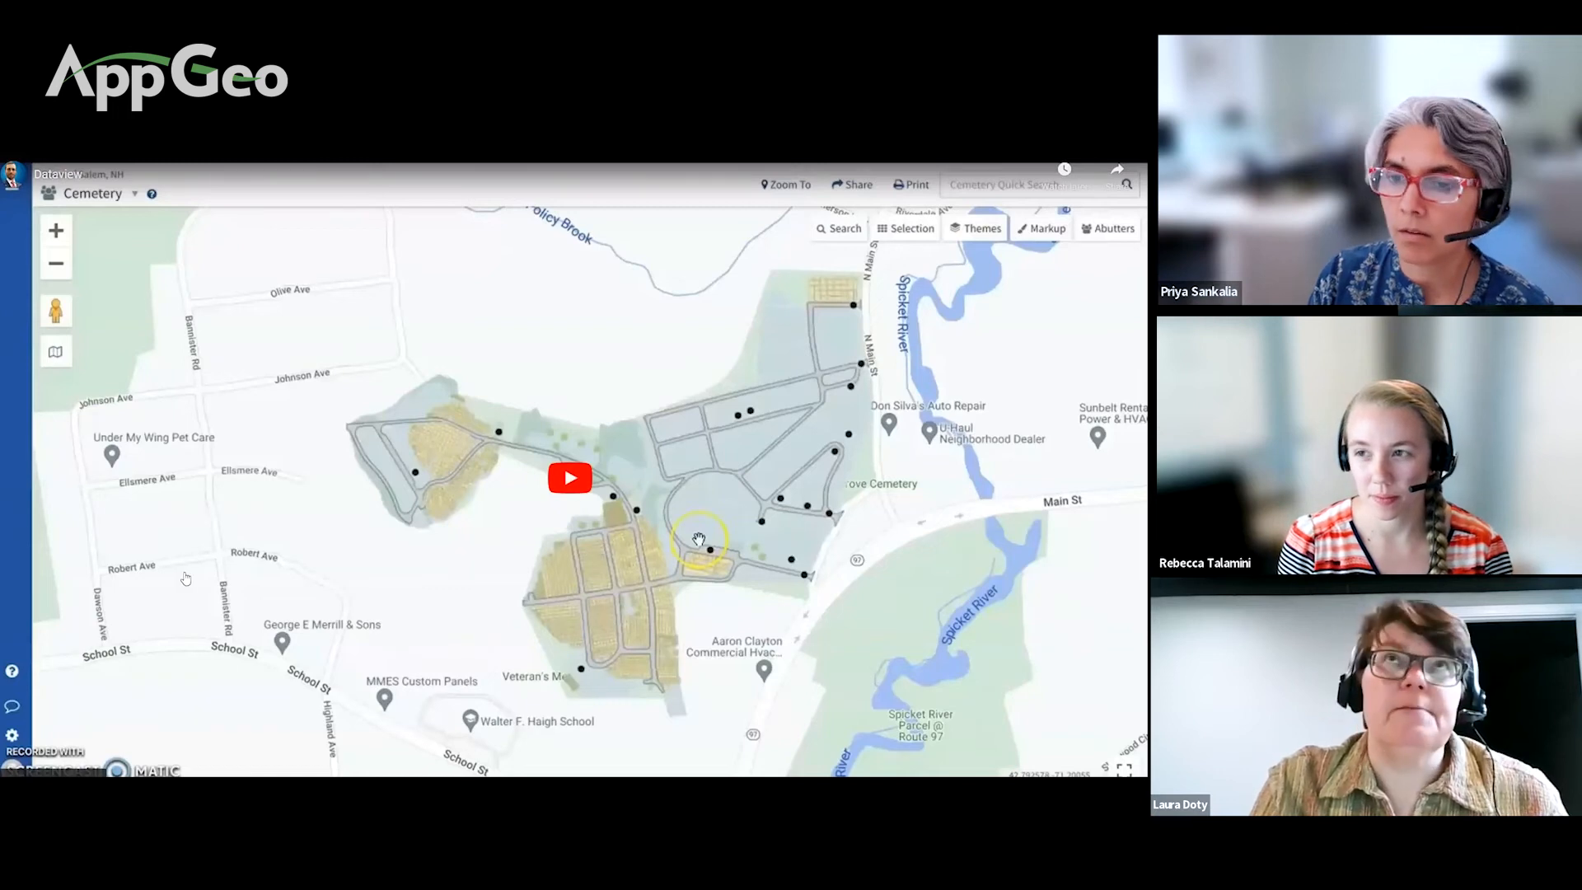
key(Escape)
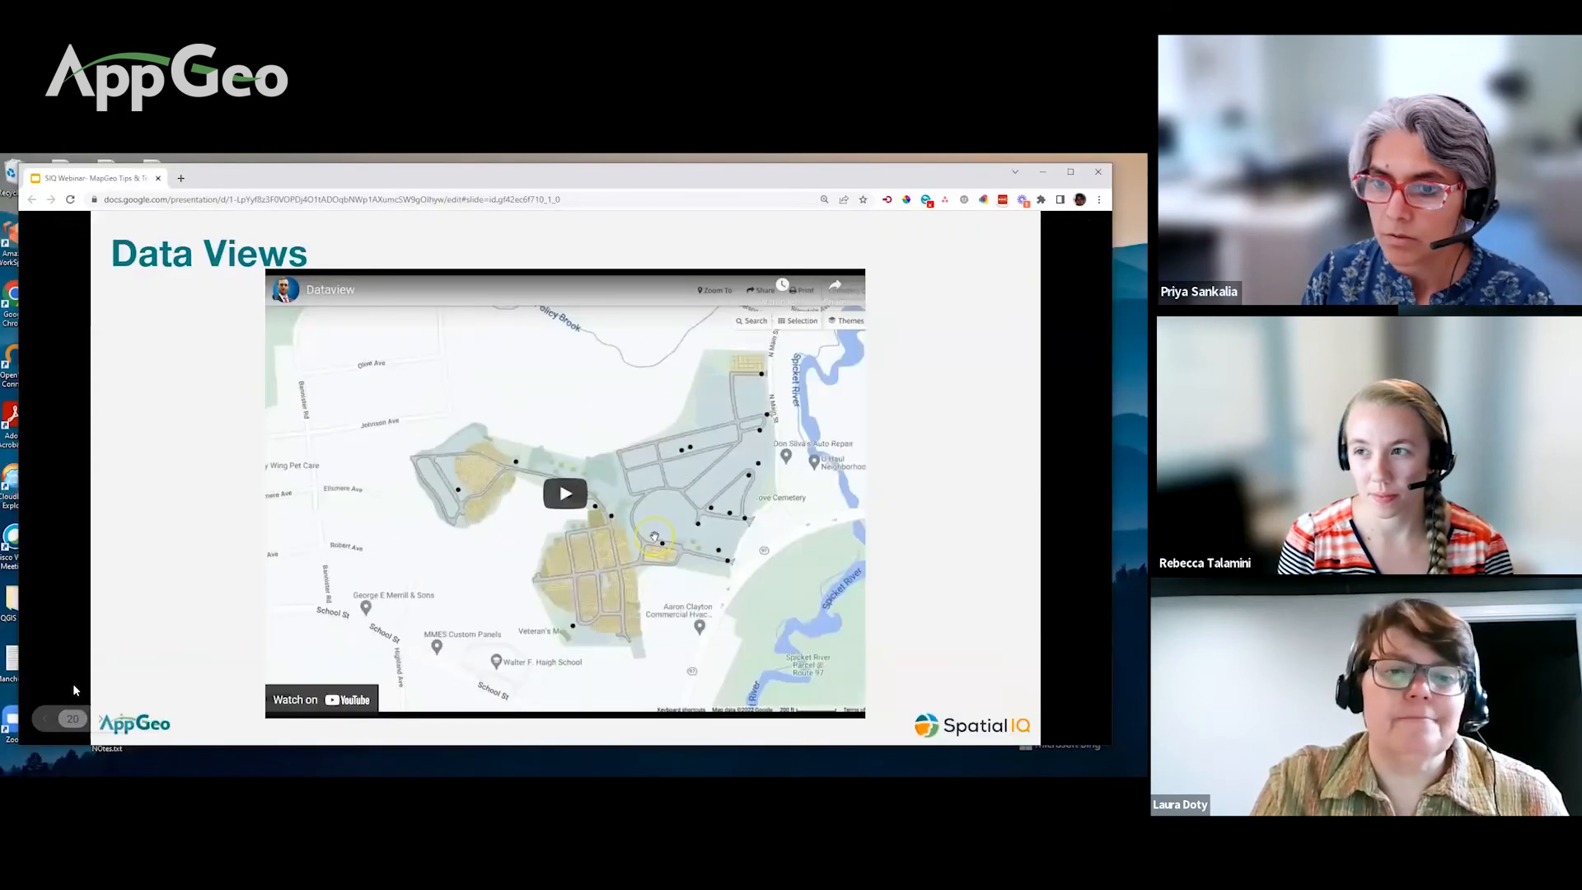
Step: Pass the Audience Poll slide, enter full-screen presenting, and reach Advanced Abutters Search
click(102, 722)
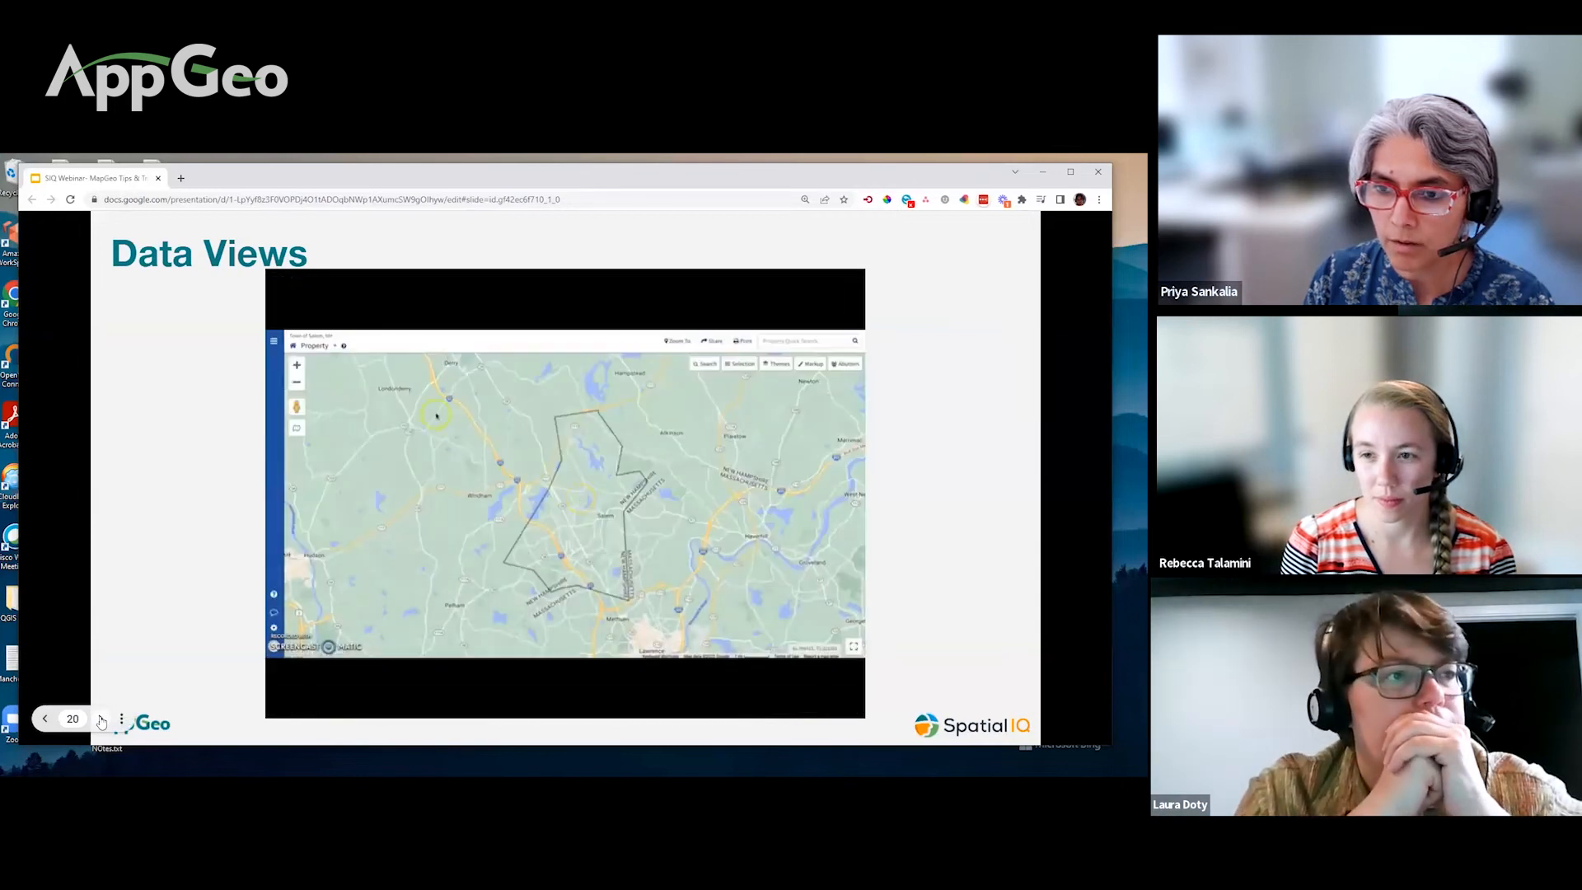
click(102, 719)
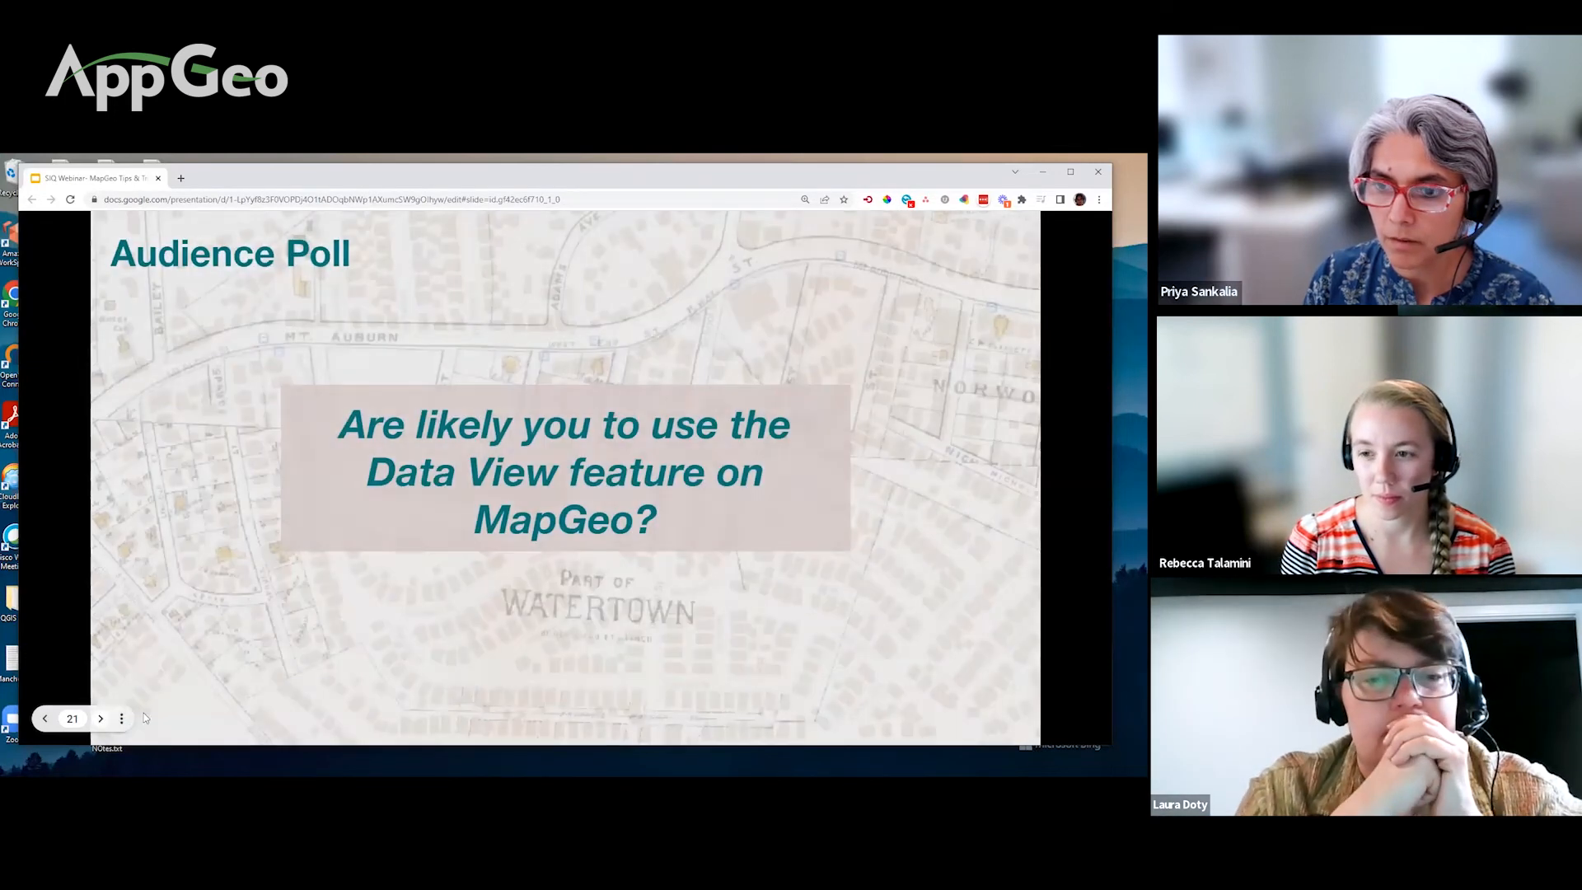
click(121, 718)
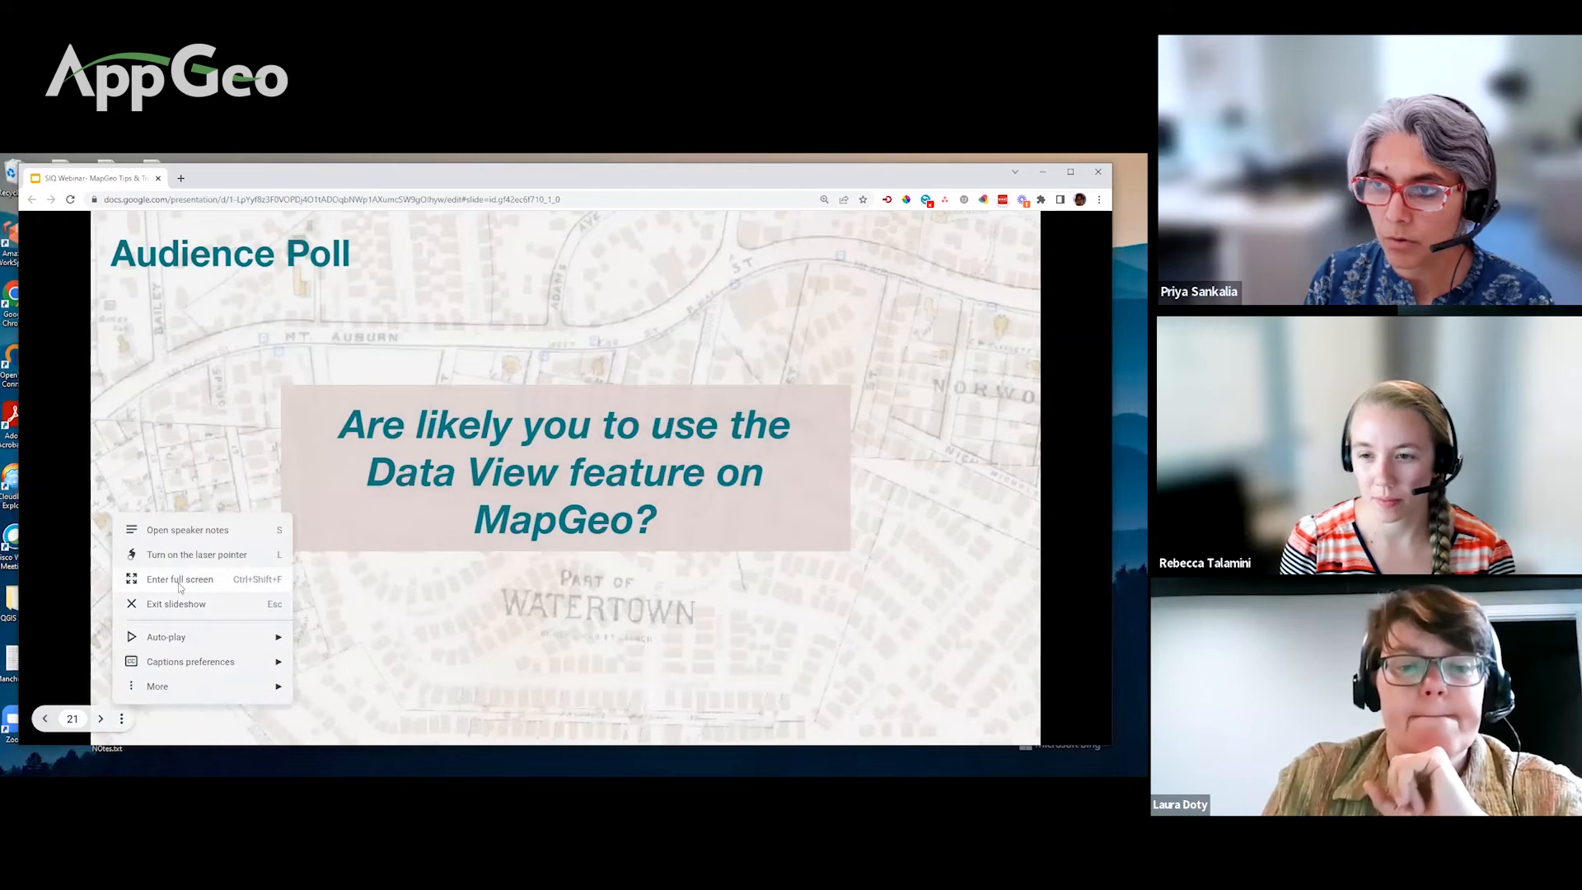
click(179, 581)
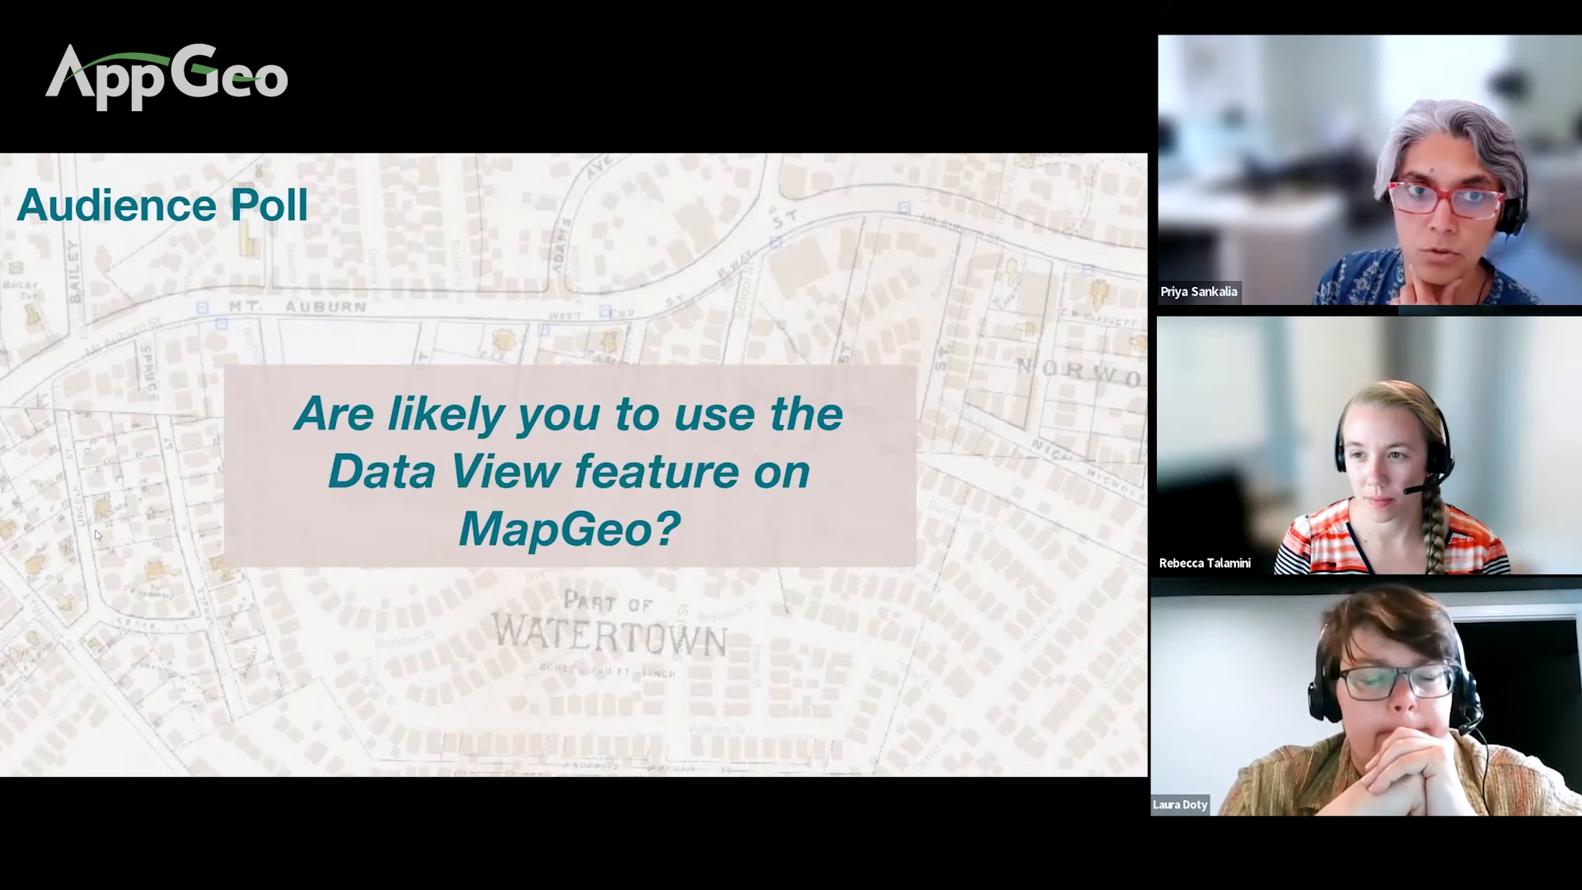
click(615, 188)
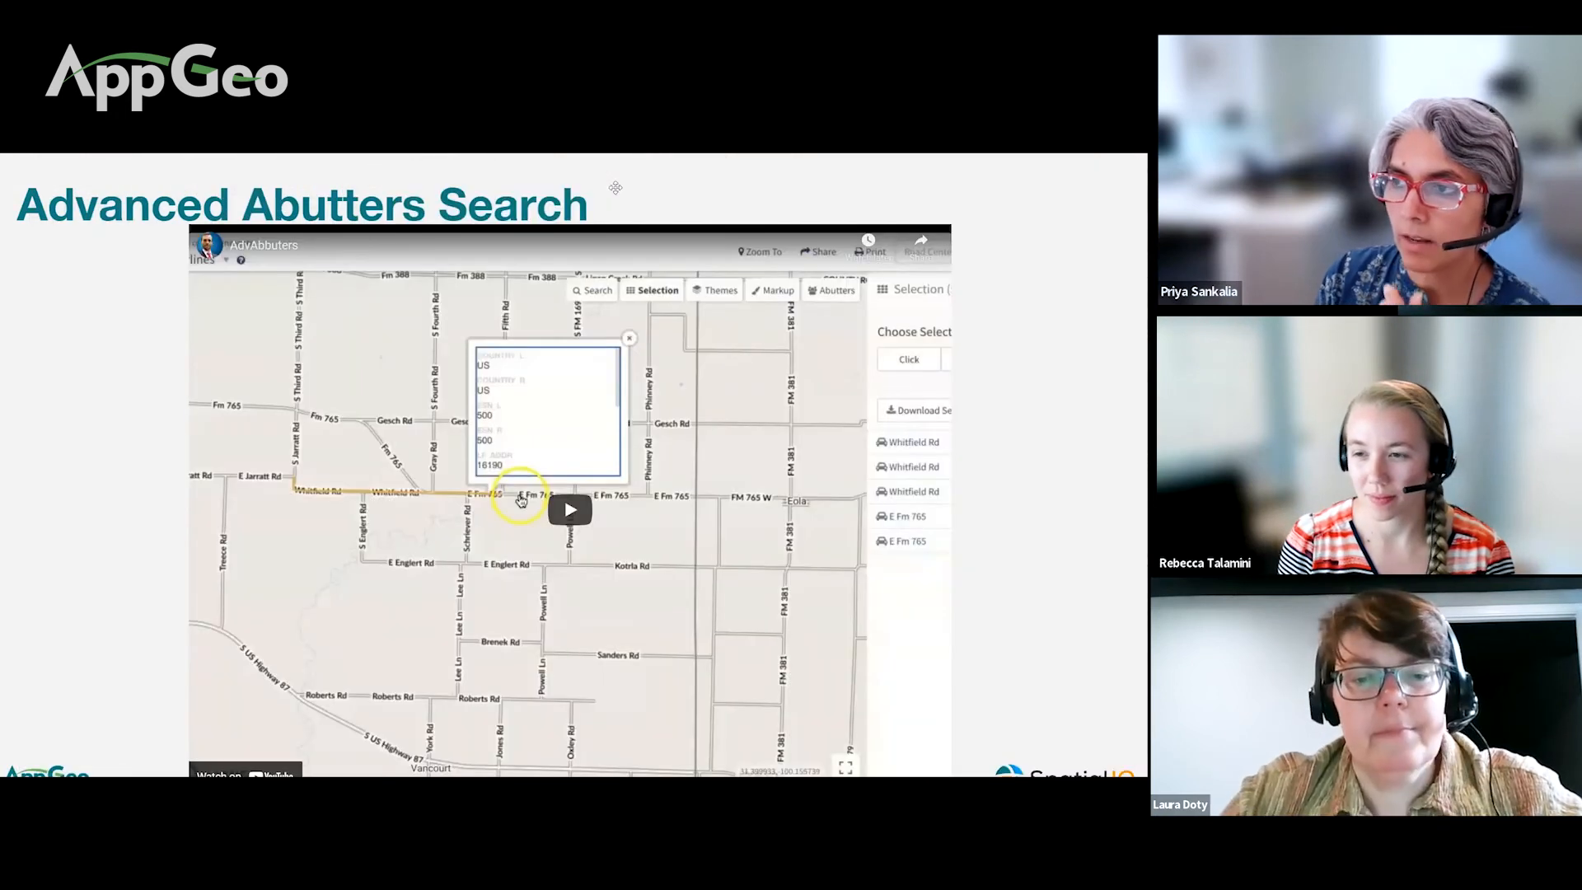